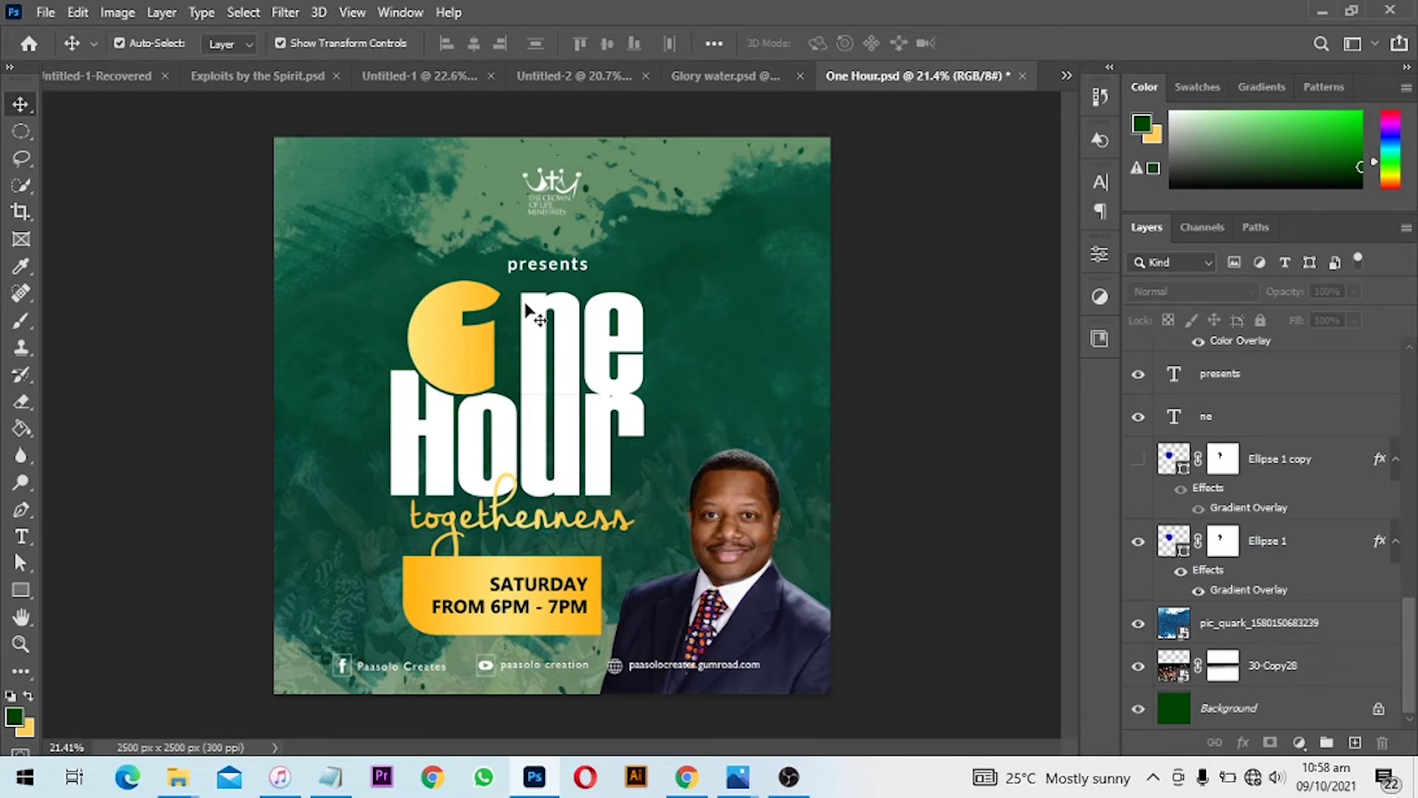
- Create a new 2500 x 2500 px document at 300 pixels/inch in RGB Color with a white background
key(ctrl)
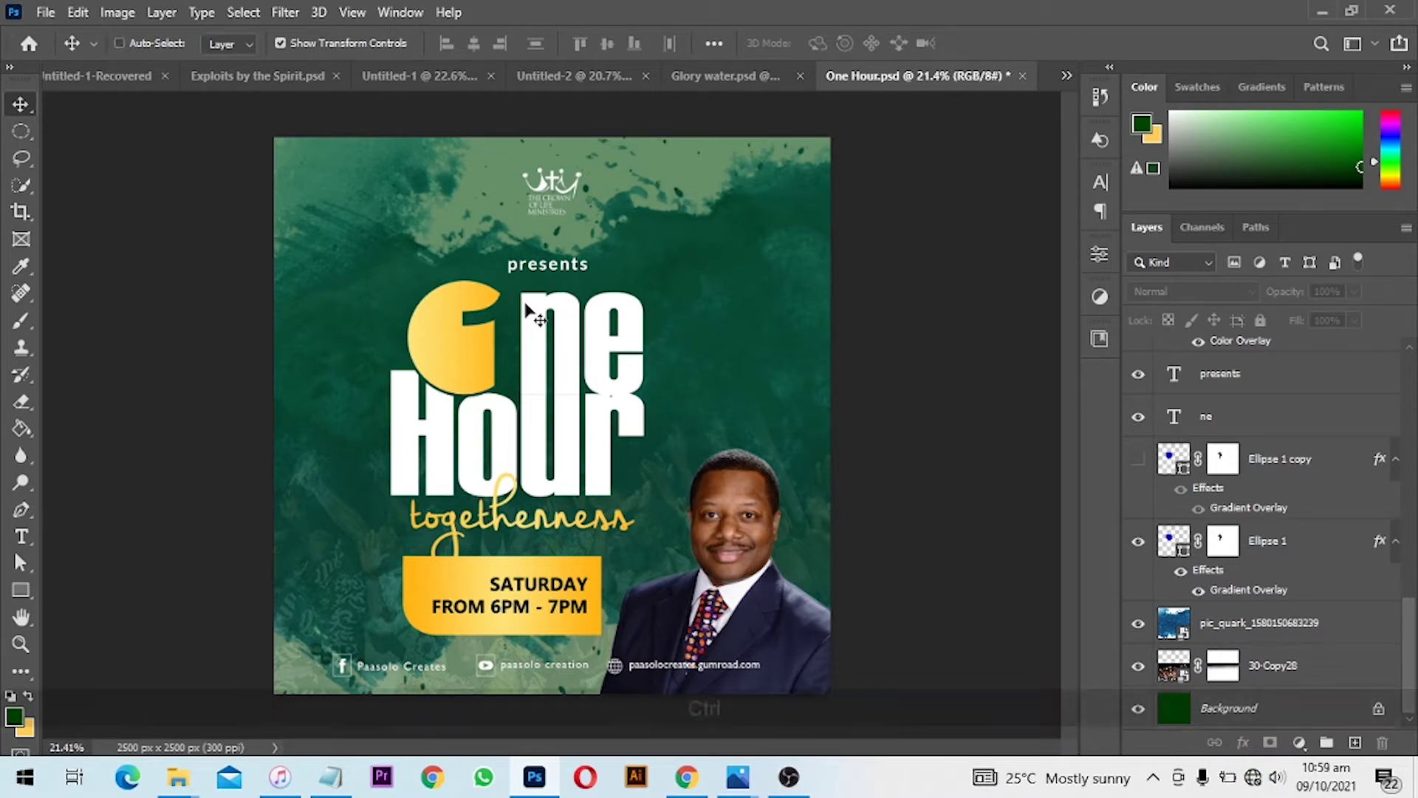
key(ctrl+n)
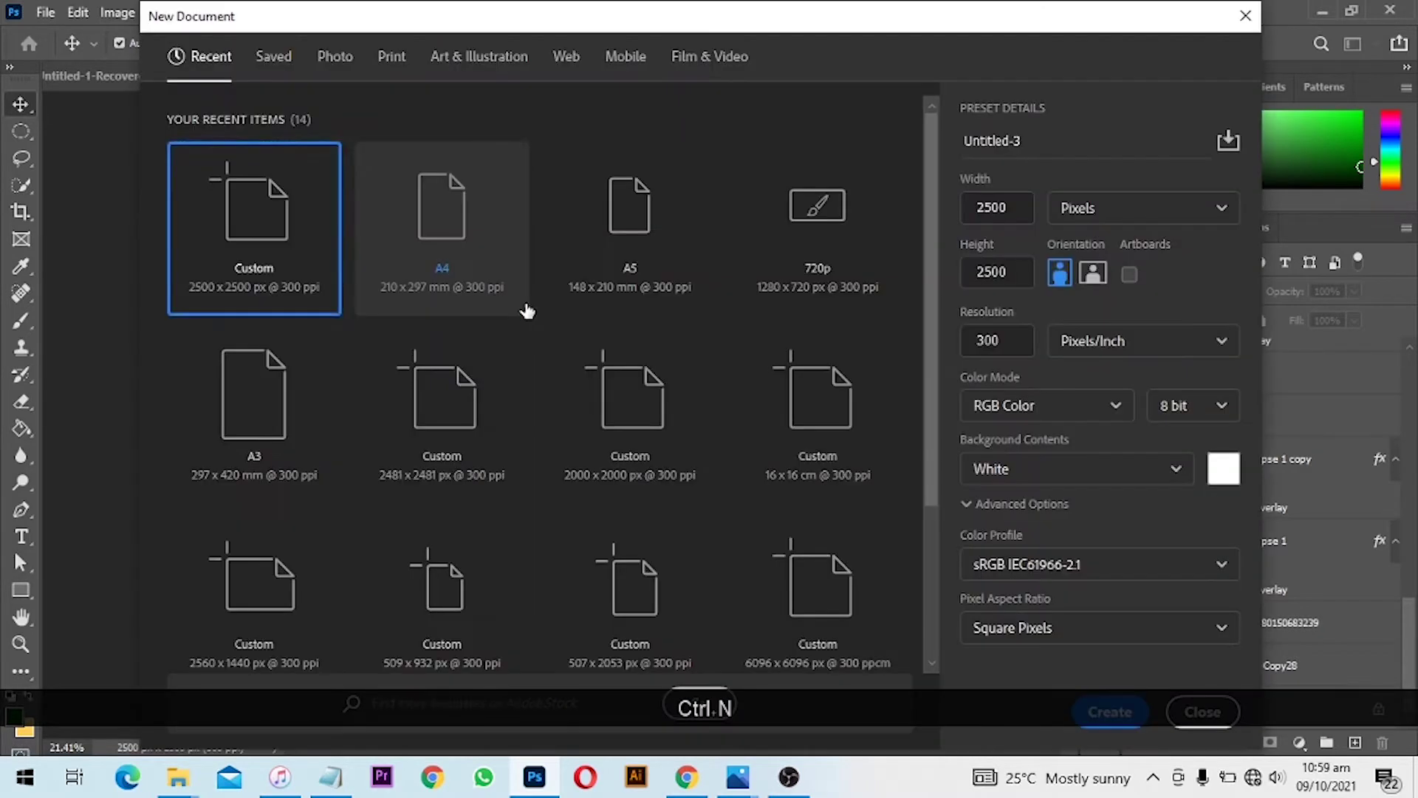
click(1014, 216)
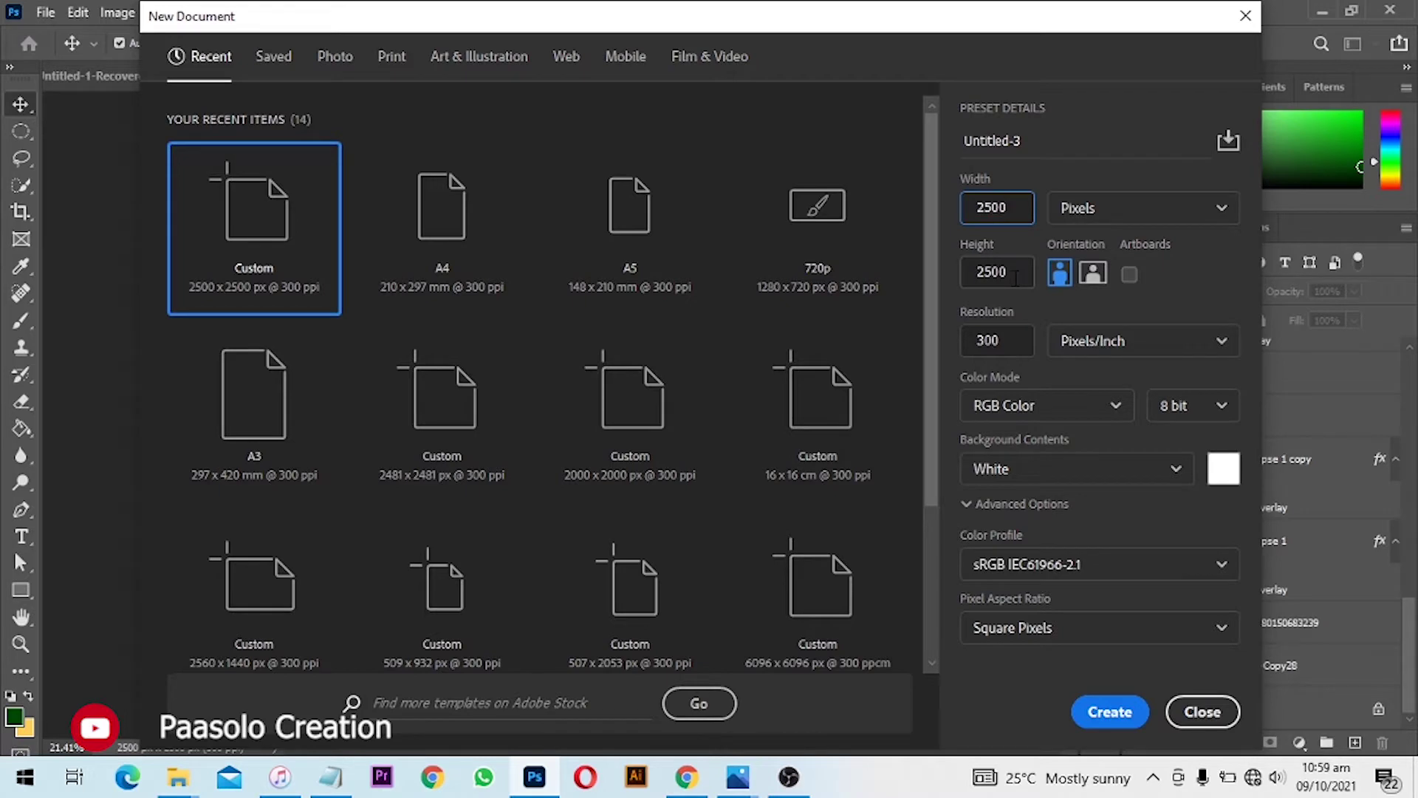
click(1105, 713)
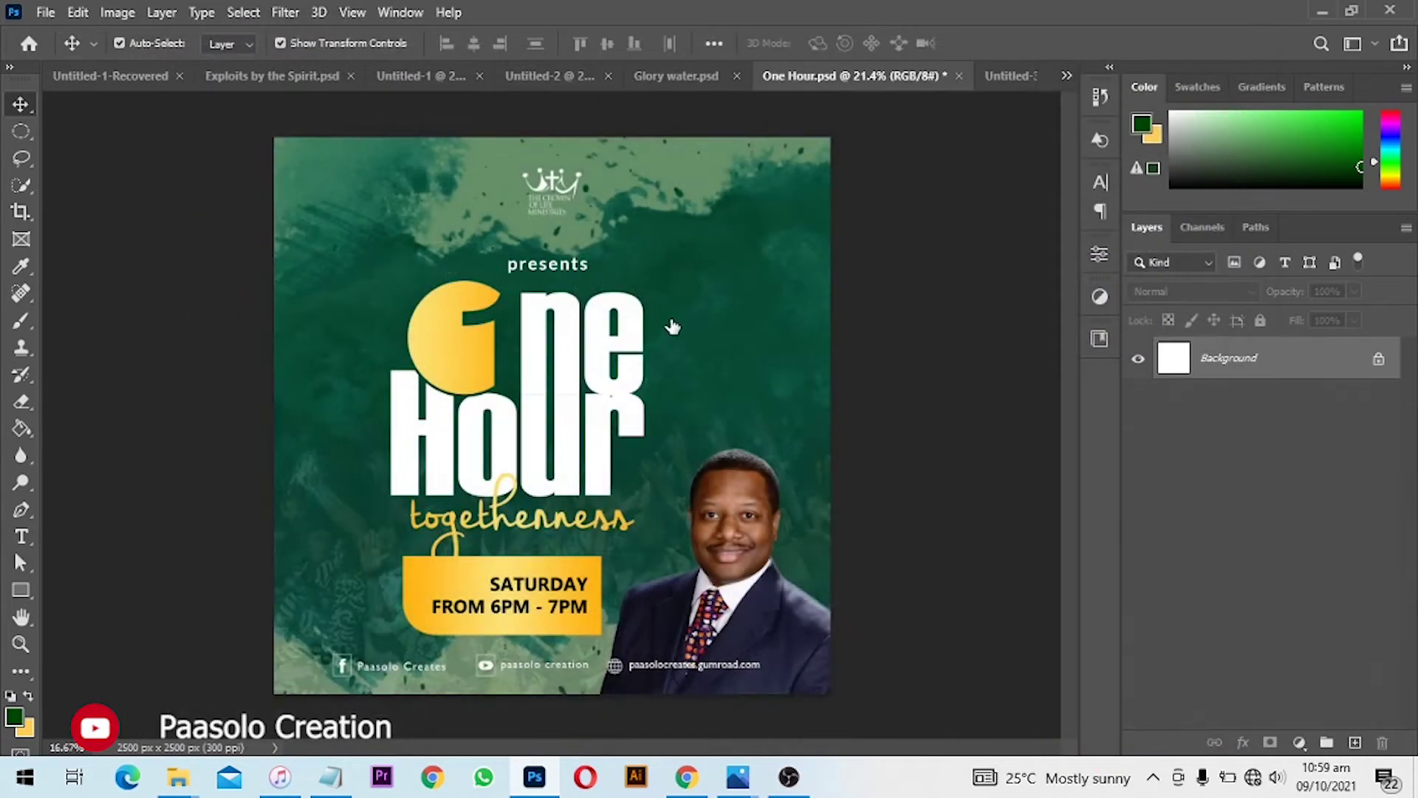
scroll(297, 451, up, 1)
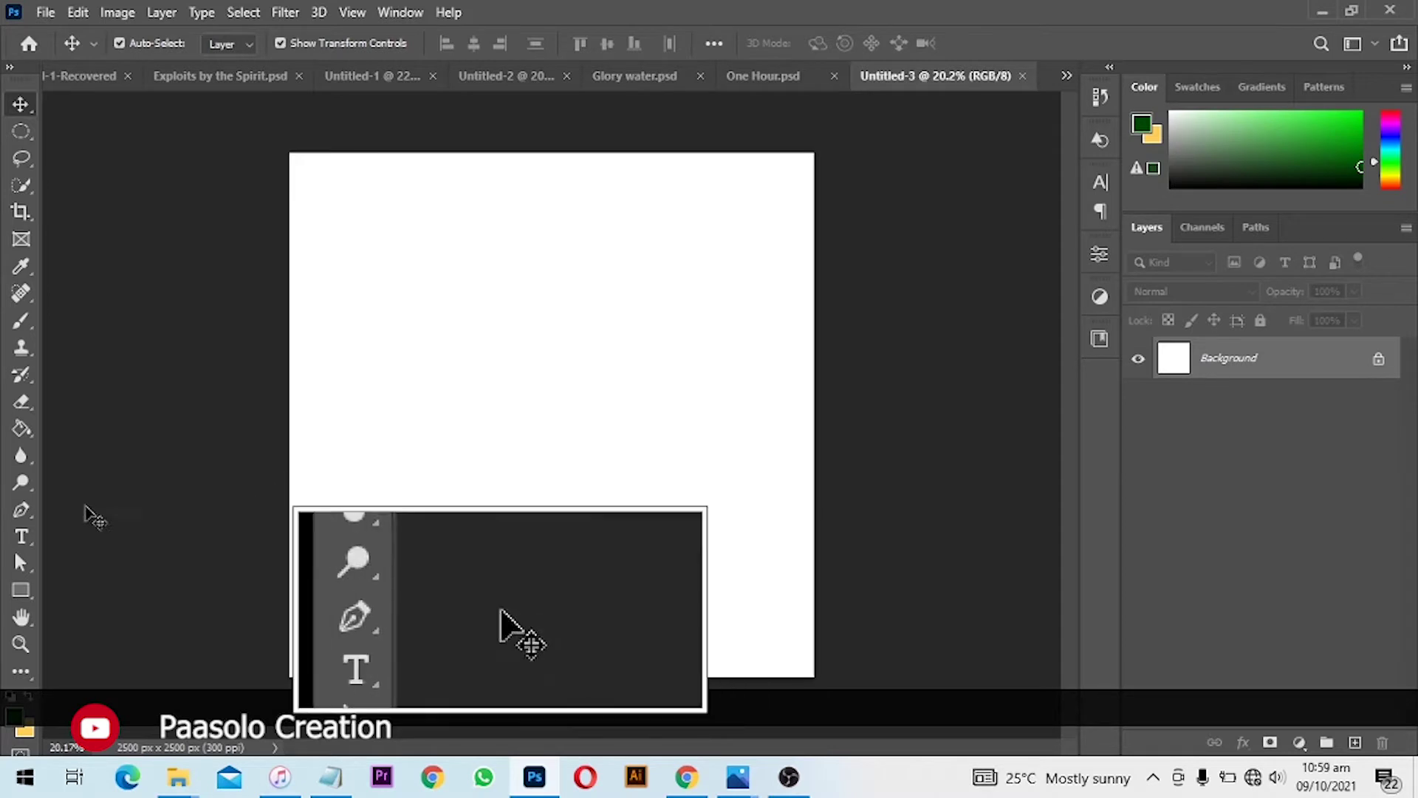
- Fill the white background with the dark green foreground colour using the Paint Bucket tool
click(21, 428)
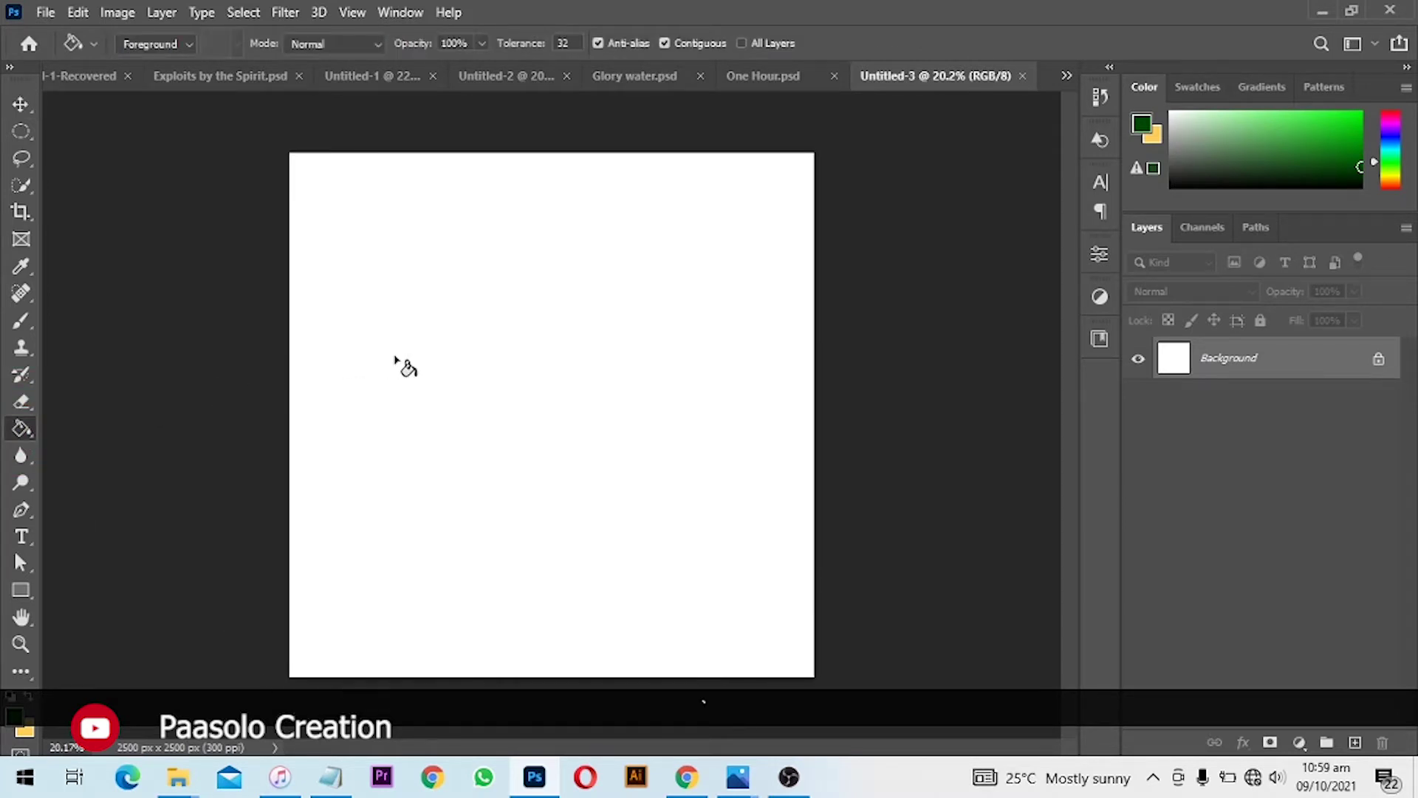
click(437, 356)
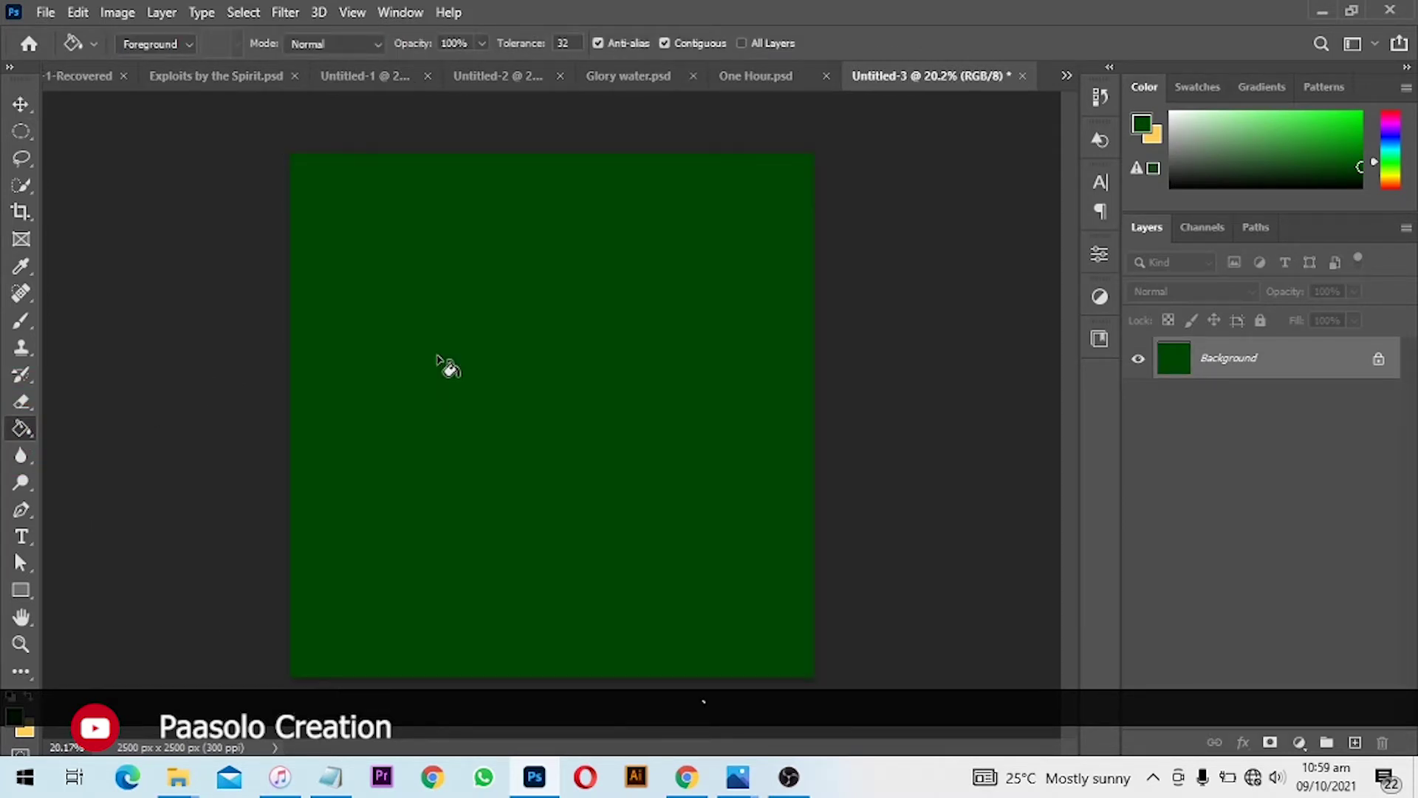
key(v)
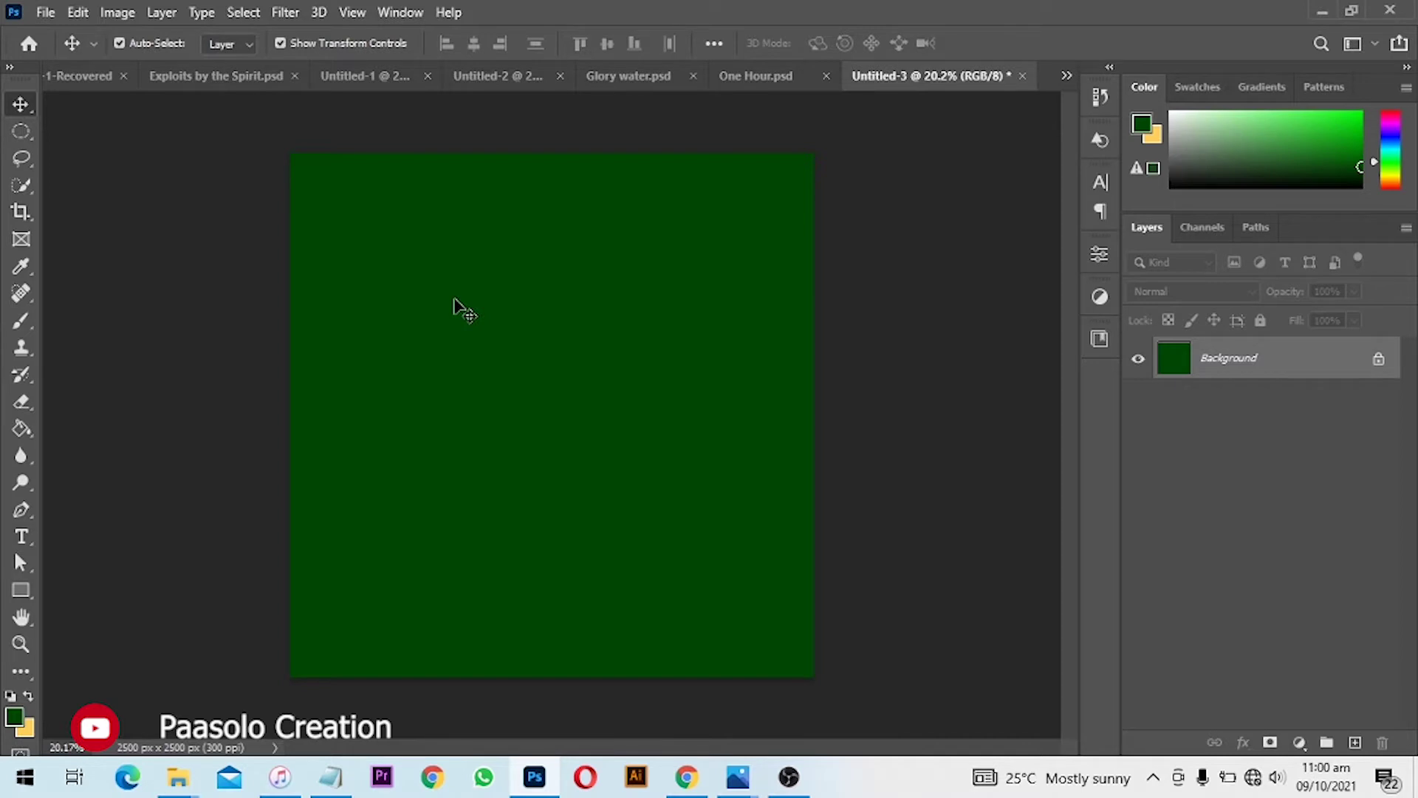
click(43, 13)
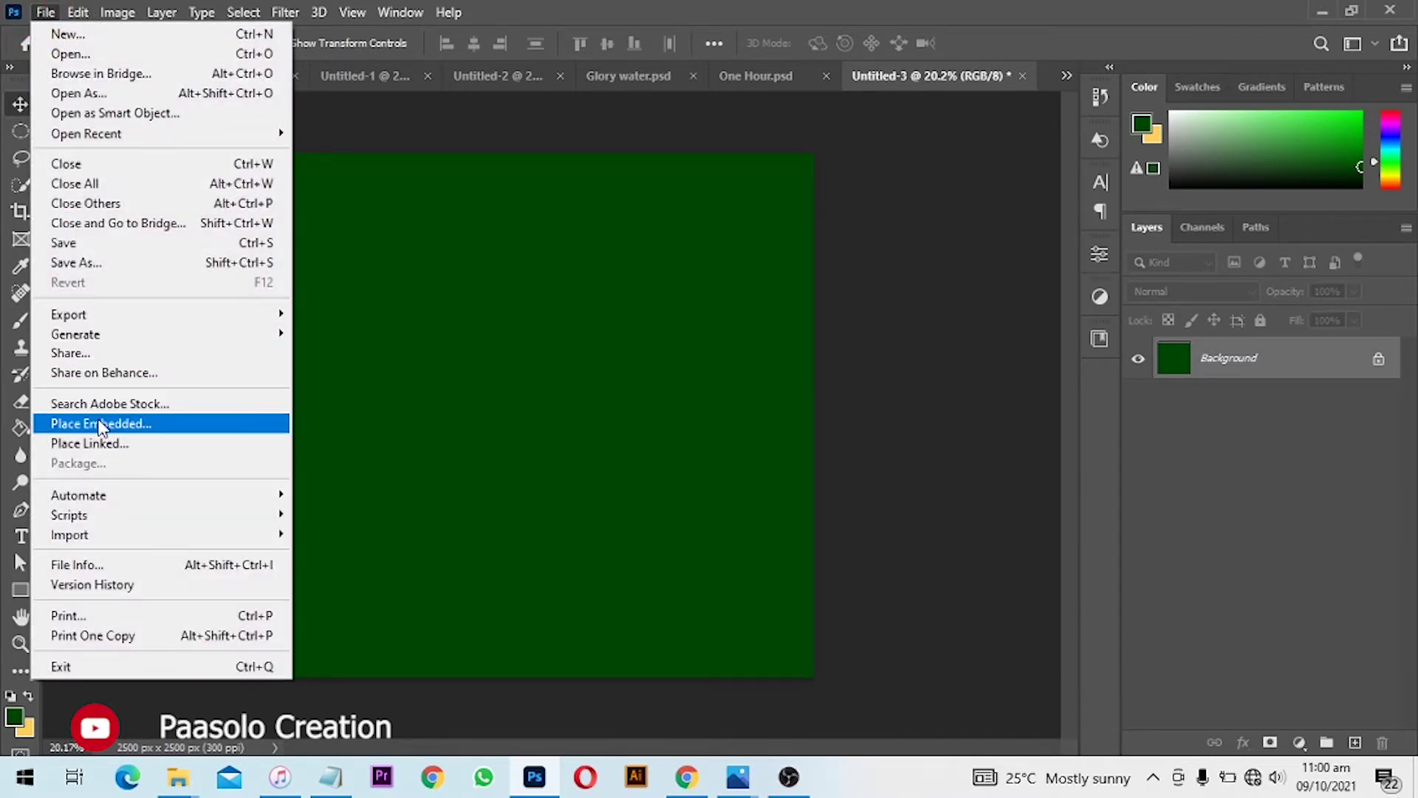
click(101, 425)
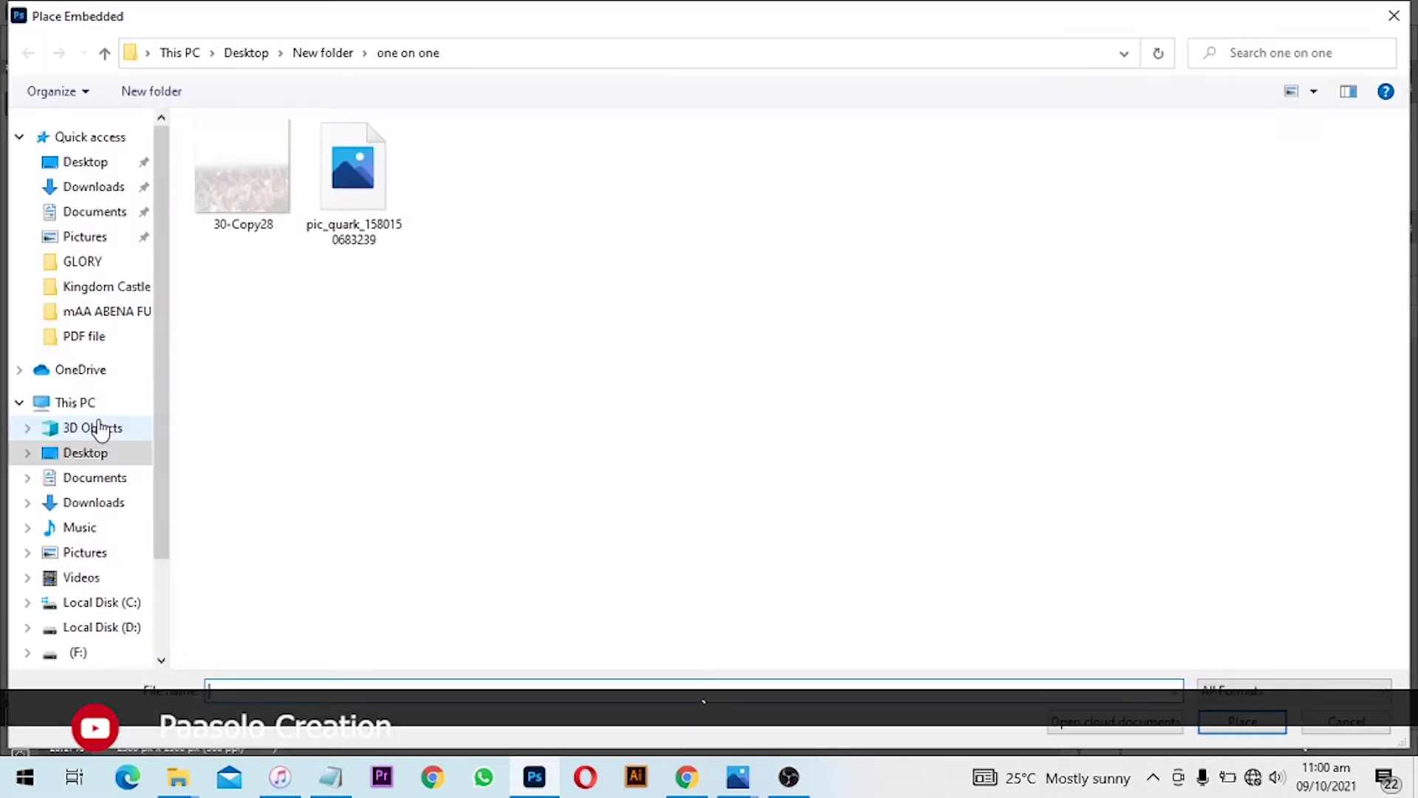
click(320, 185)
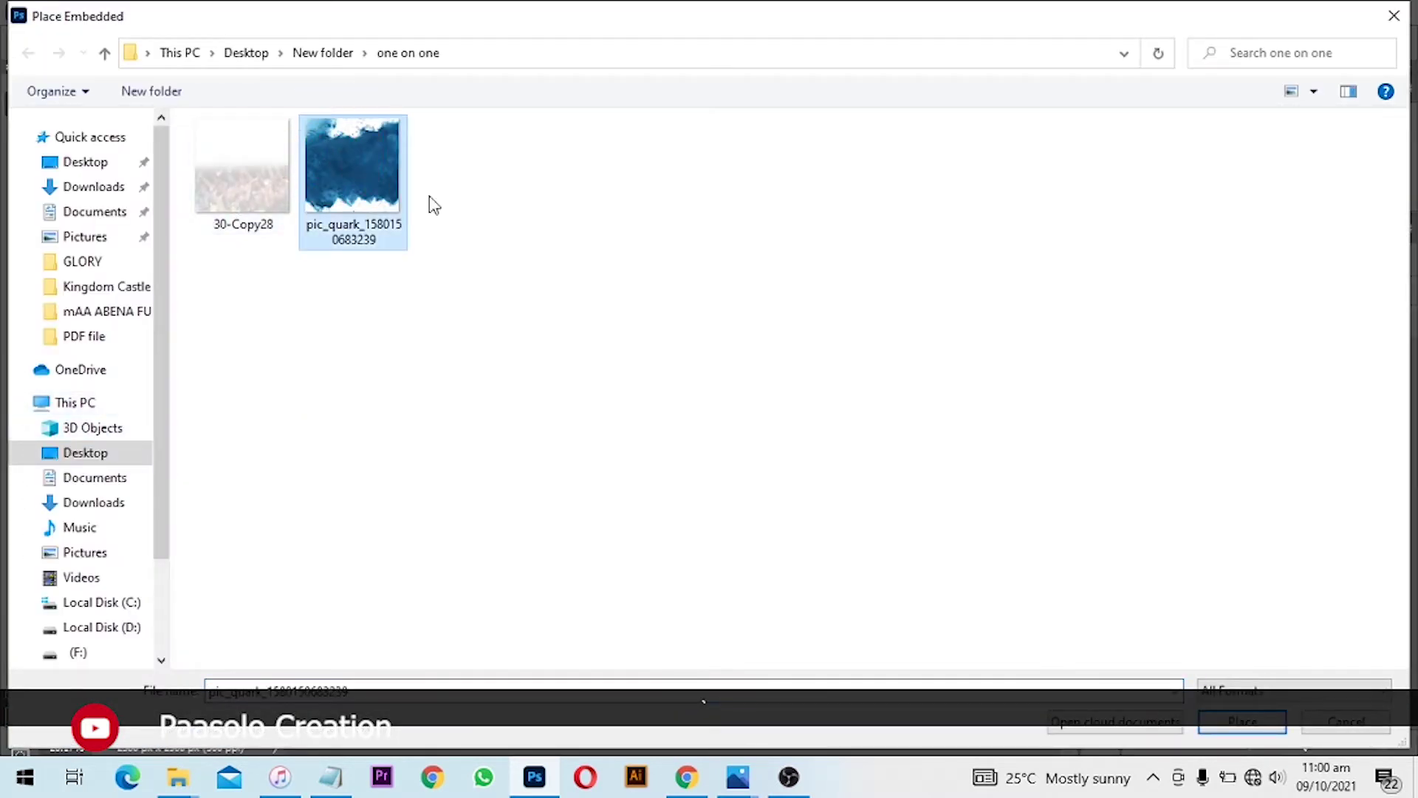
click(1240, 722)
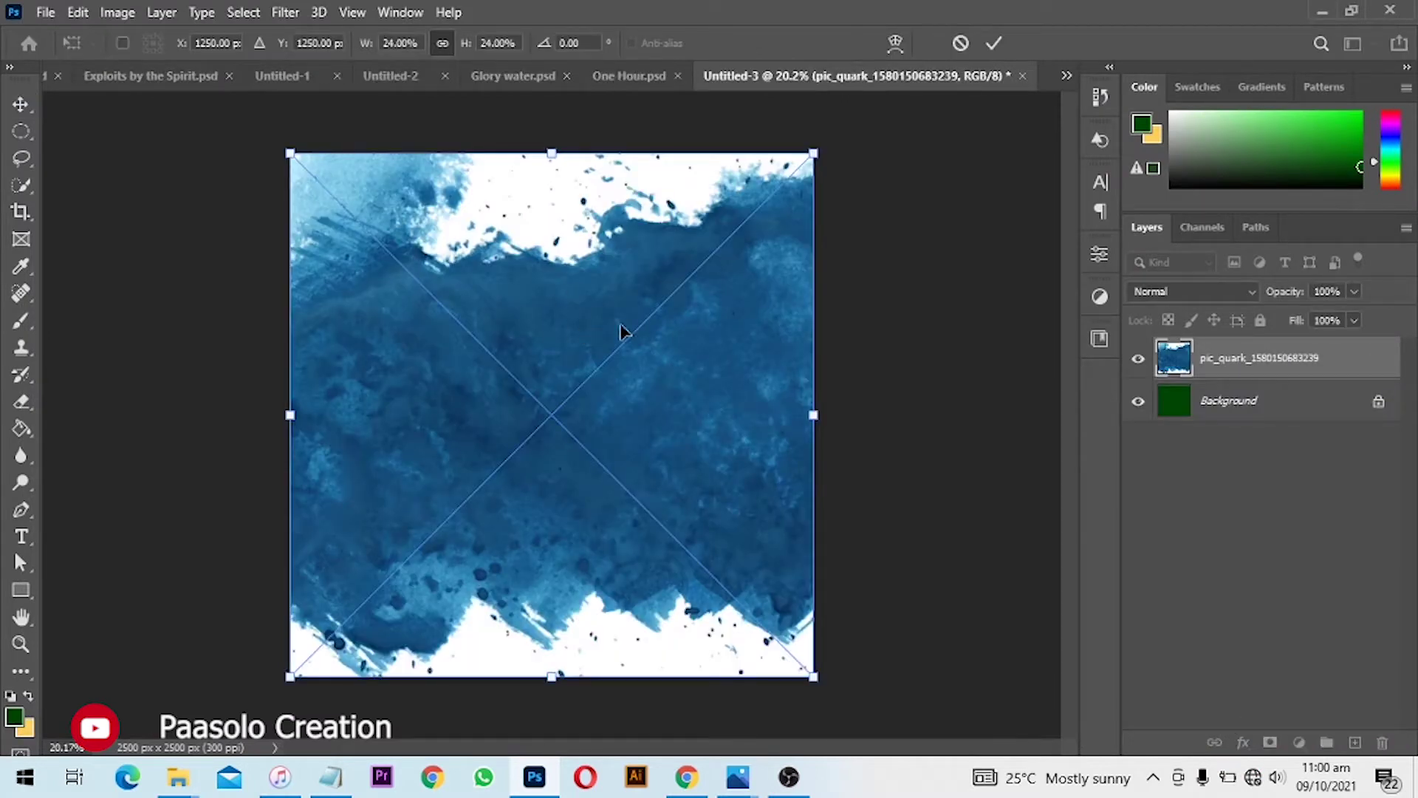
key(Return)
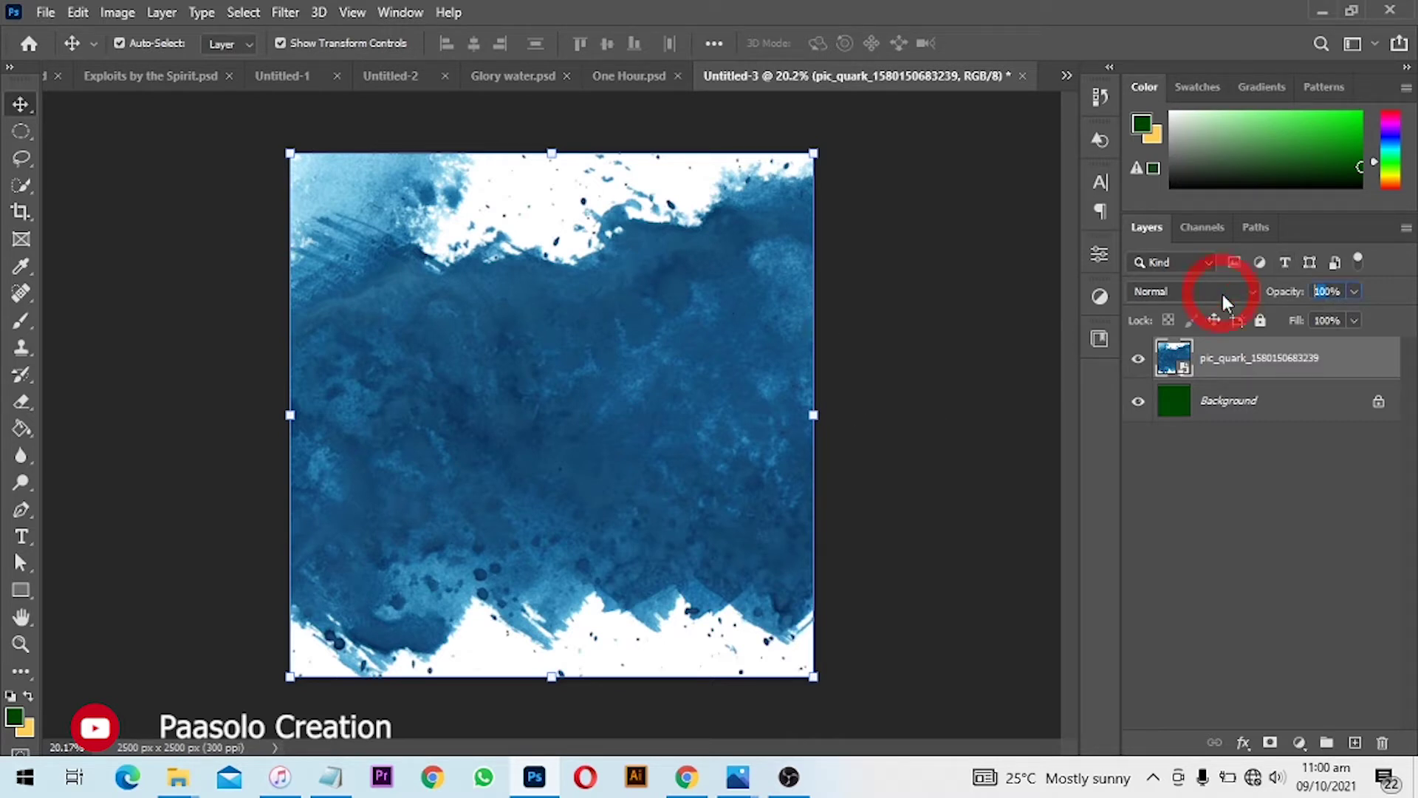
- Lower the blue texture layer's opacity to 20%, trying 30% first
key(3)
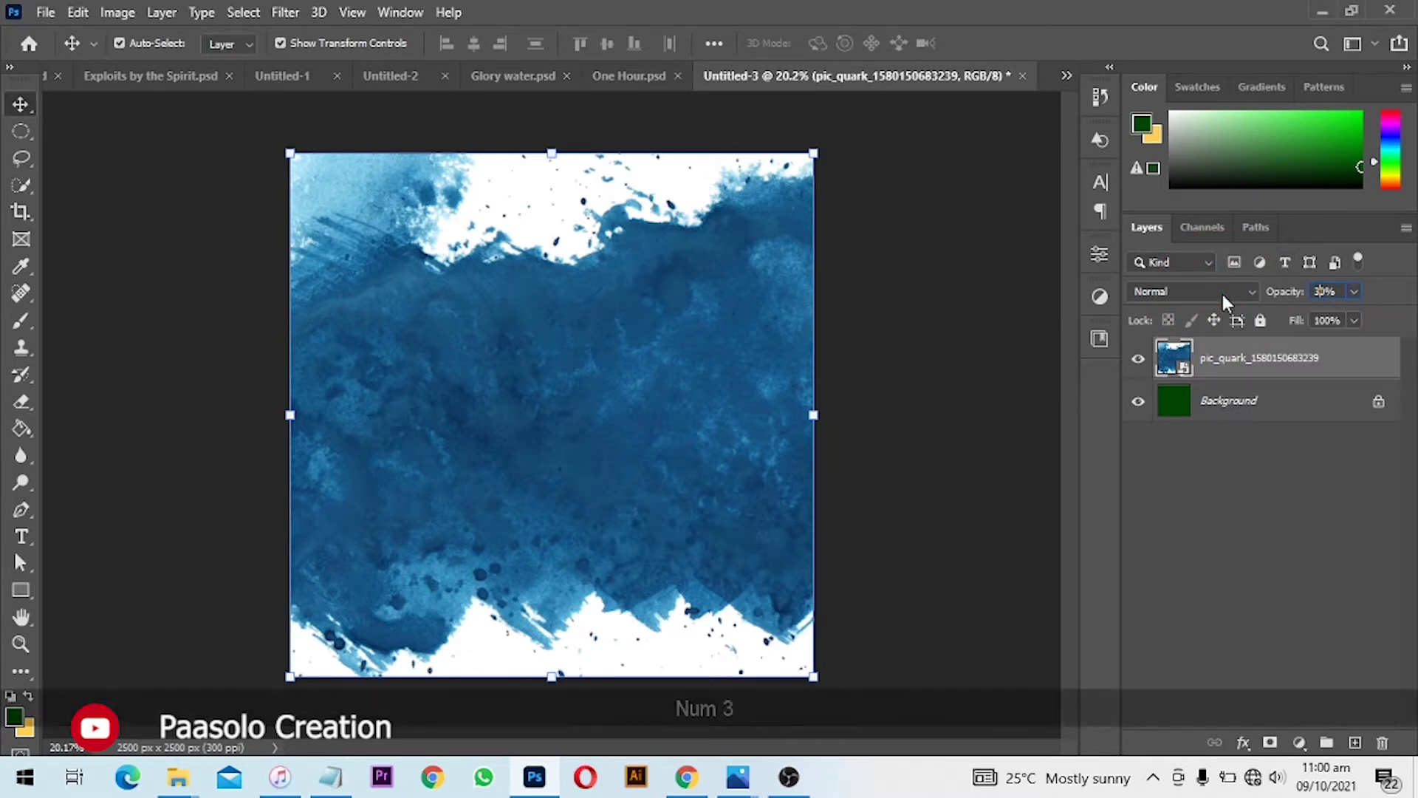
key(Return)
click(1326, 296)
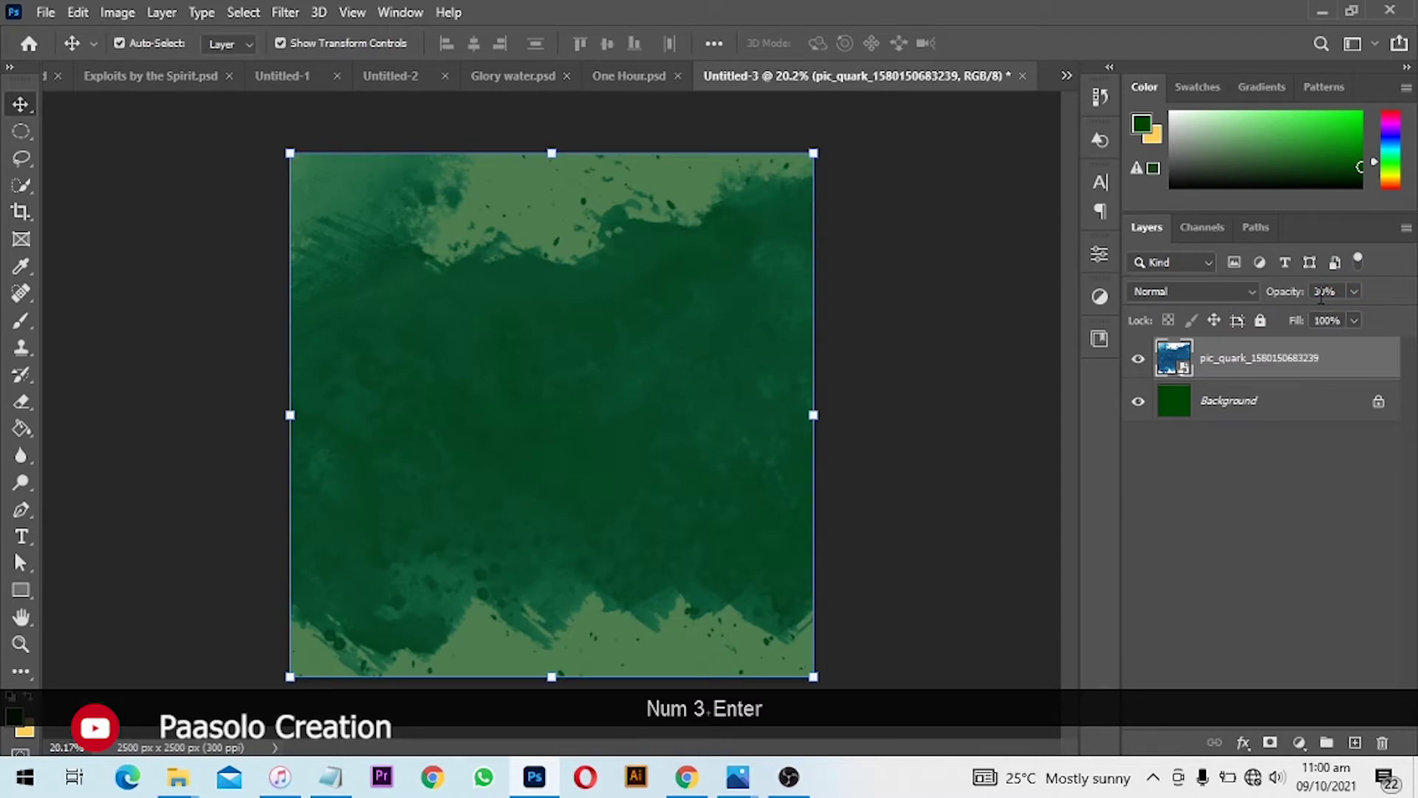
key(2)
key(Return)
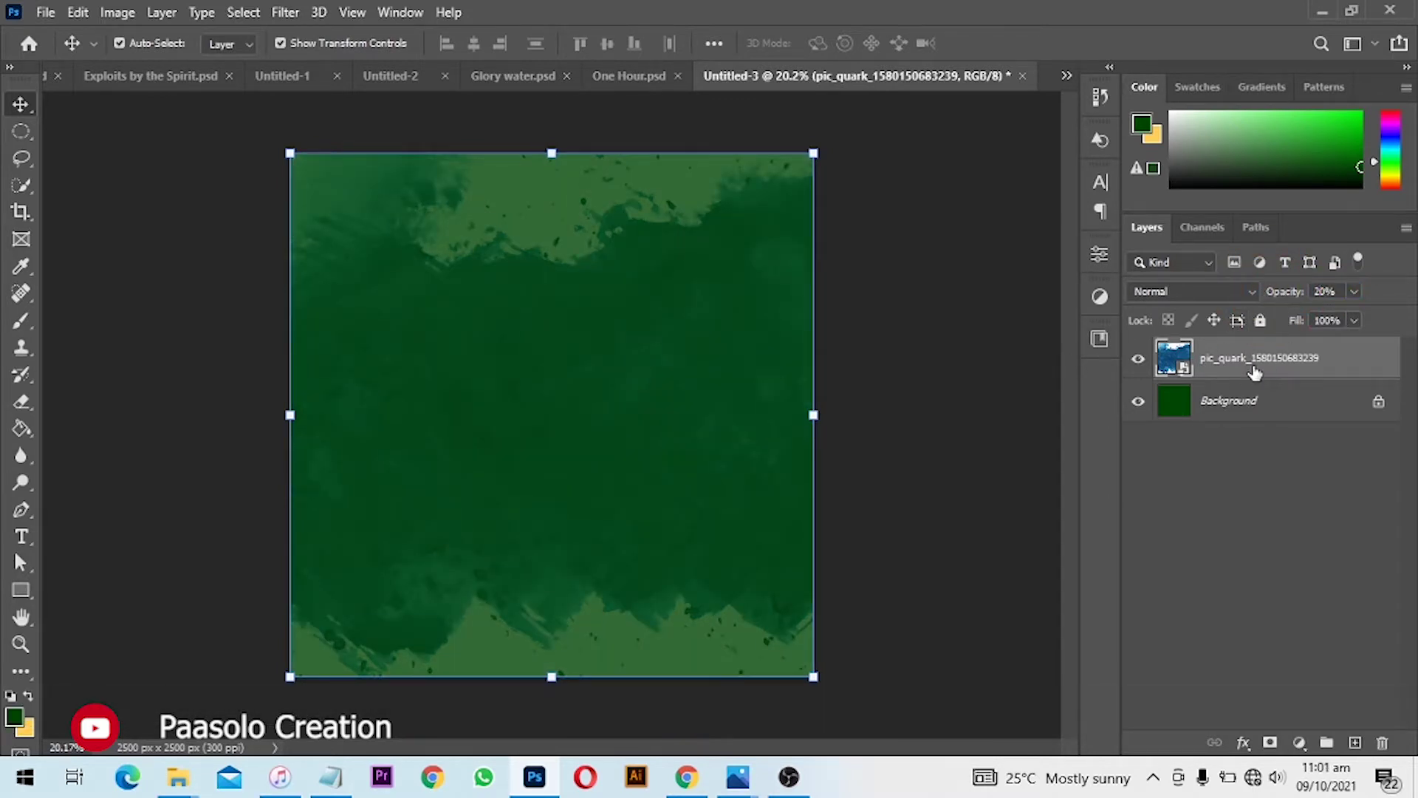
- Try the Overlay blend mode at 40% opacity on the texture layer
click(1155, 293)
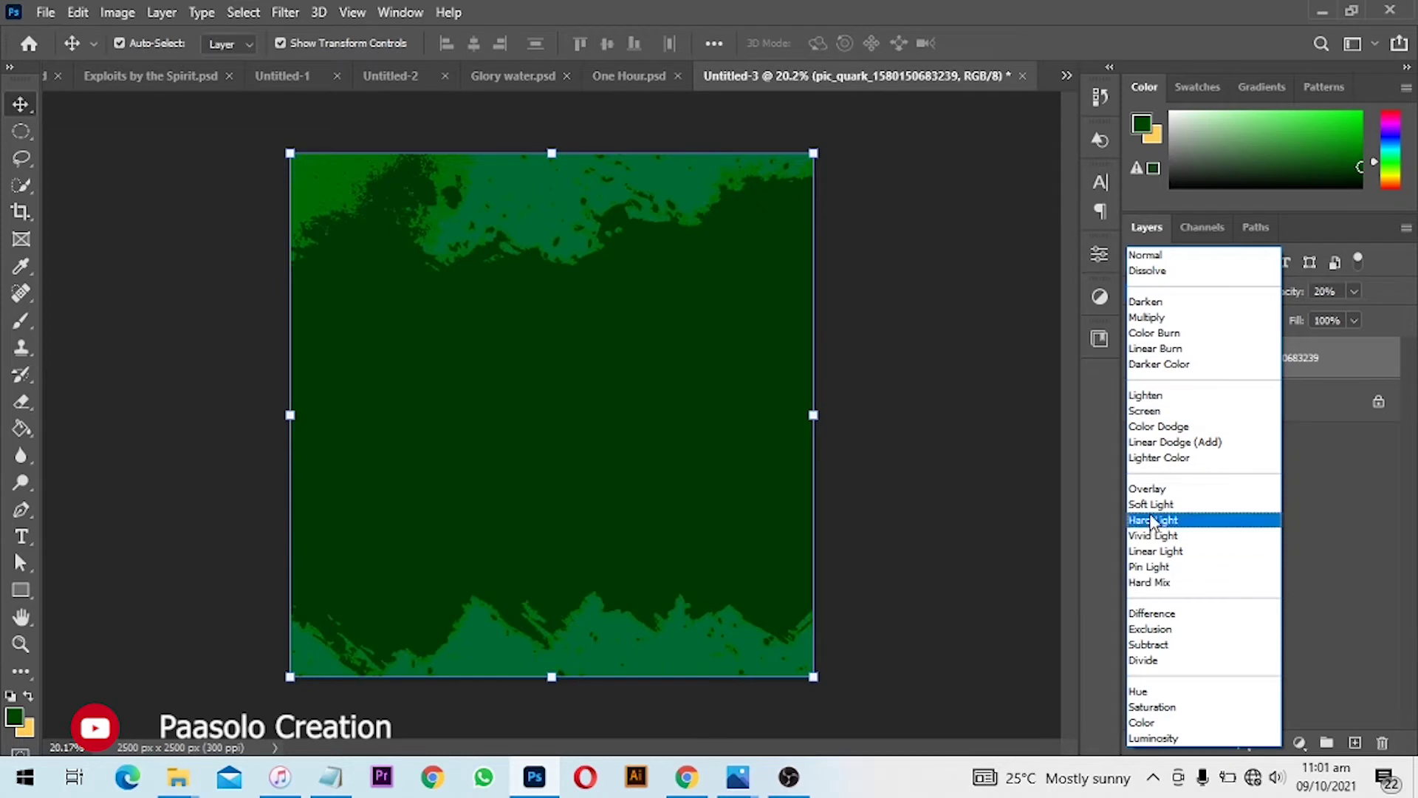
click(1150, 489)
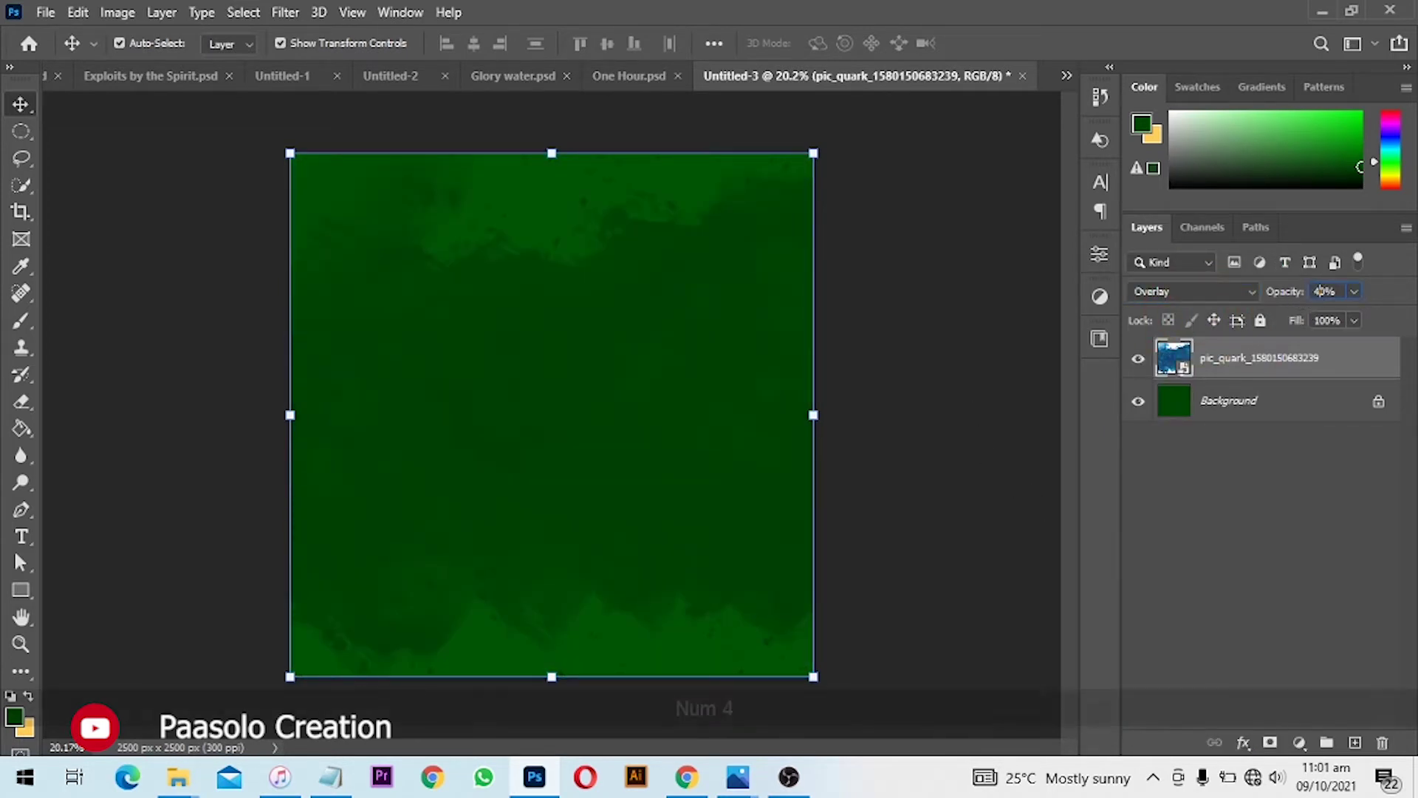
text(4)
key(Return)
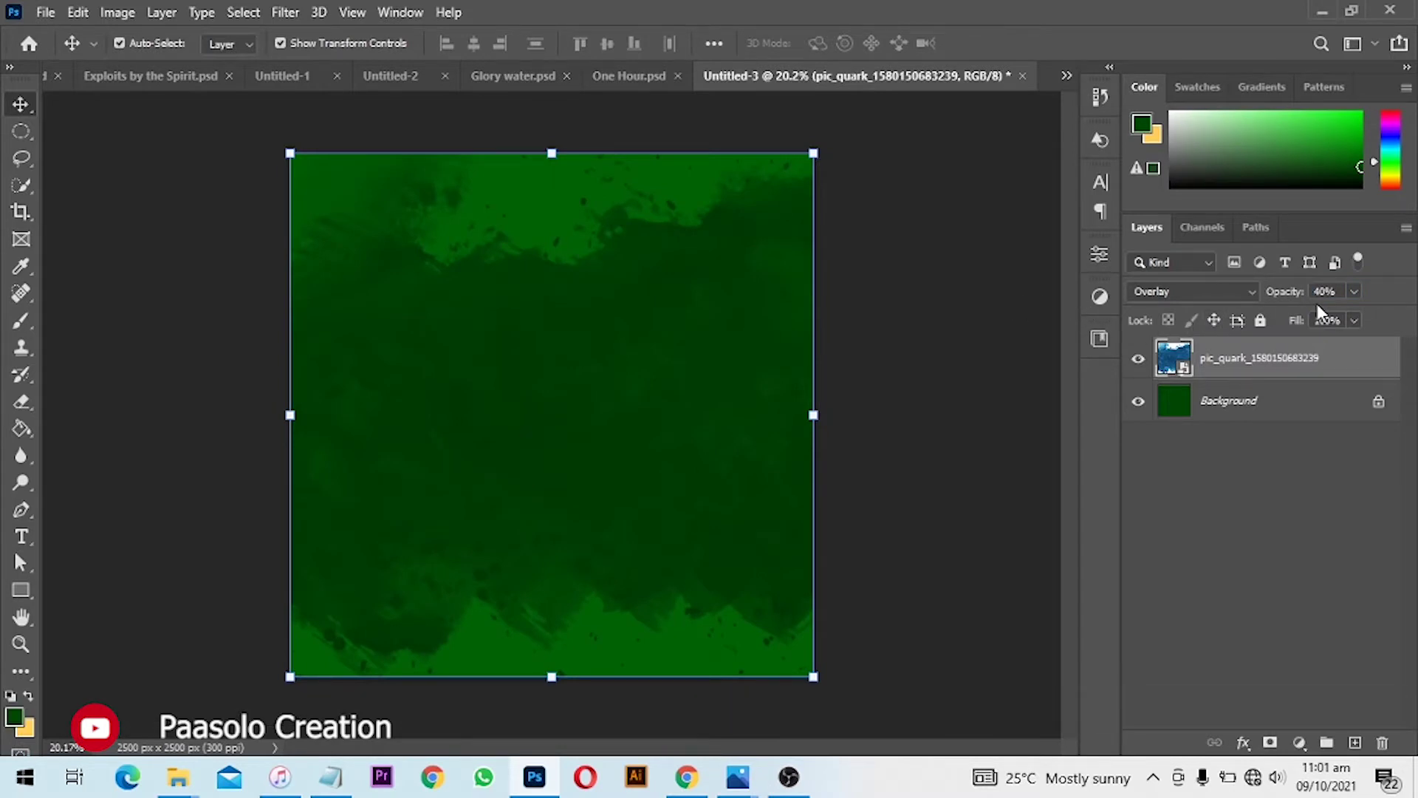
- Return the texture layer to the Normal blend mode, set its opacity to 20% and deselect it
click(1217, 293)
click(1209, 255)
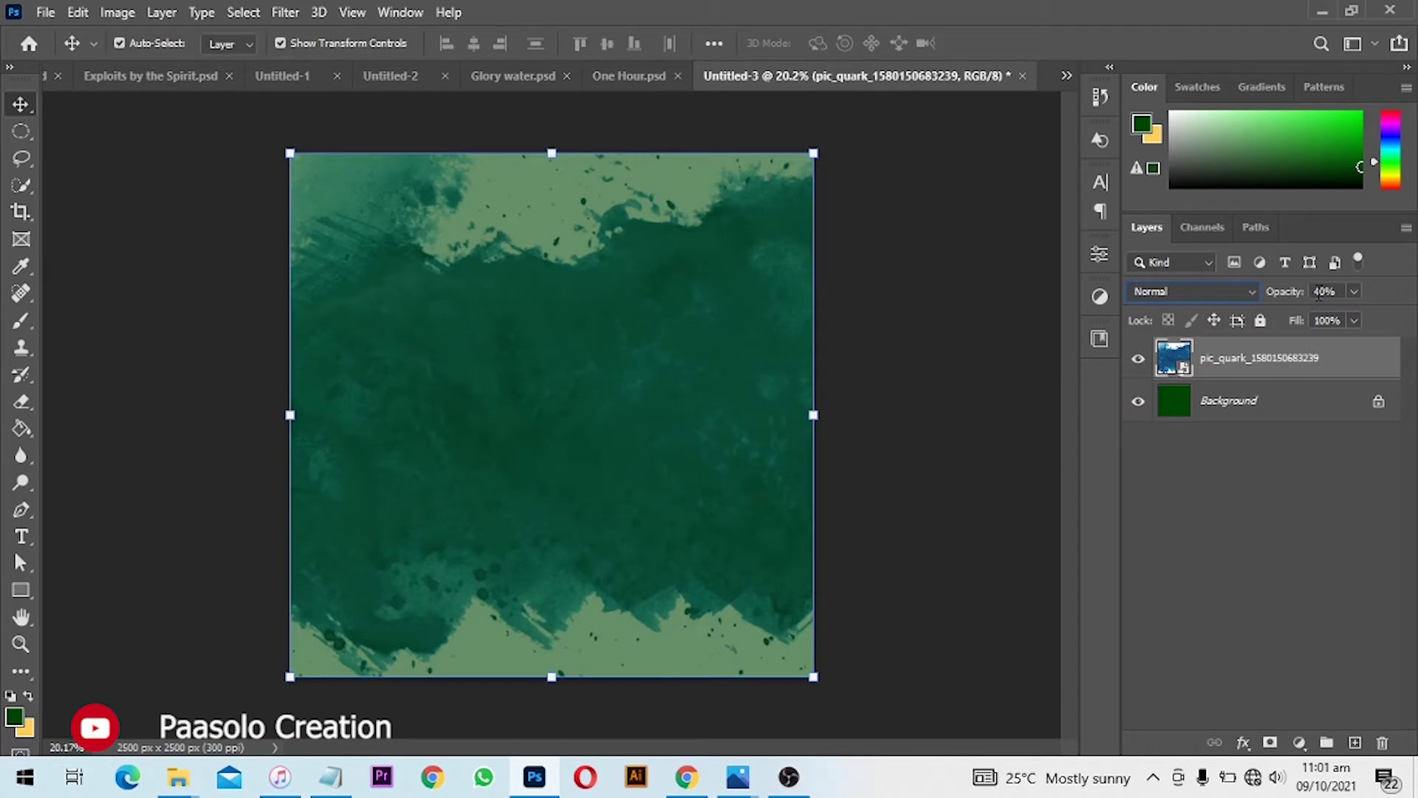
key(Delete)
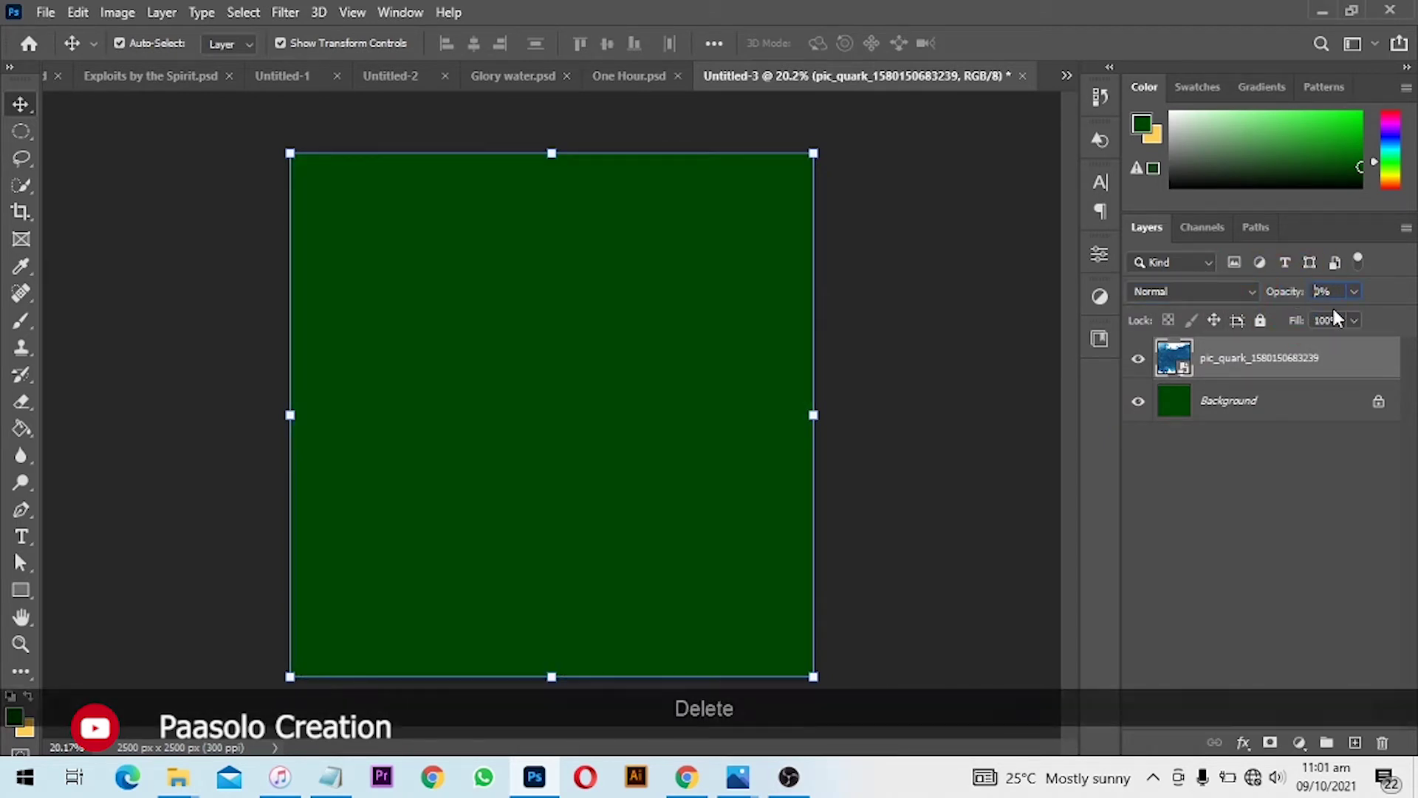
text(2)
key(Return)
click(870, 343)
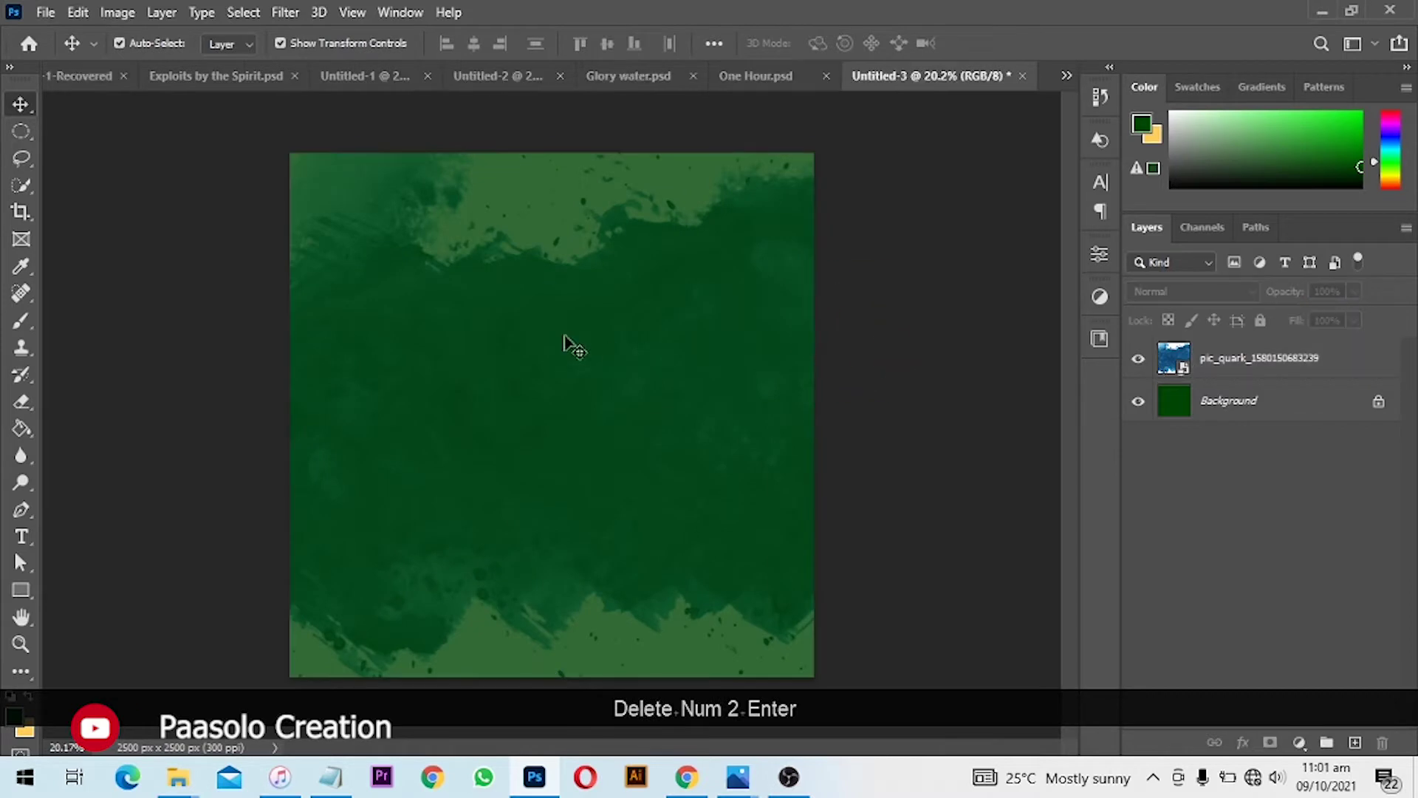
scroll(557, 355, down, 1)
scroll(557, 354, up, 2)
scroll(559, 357, down, 2)
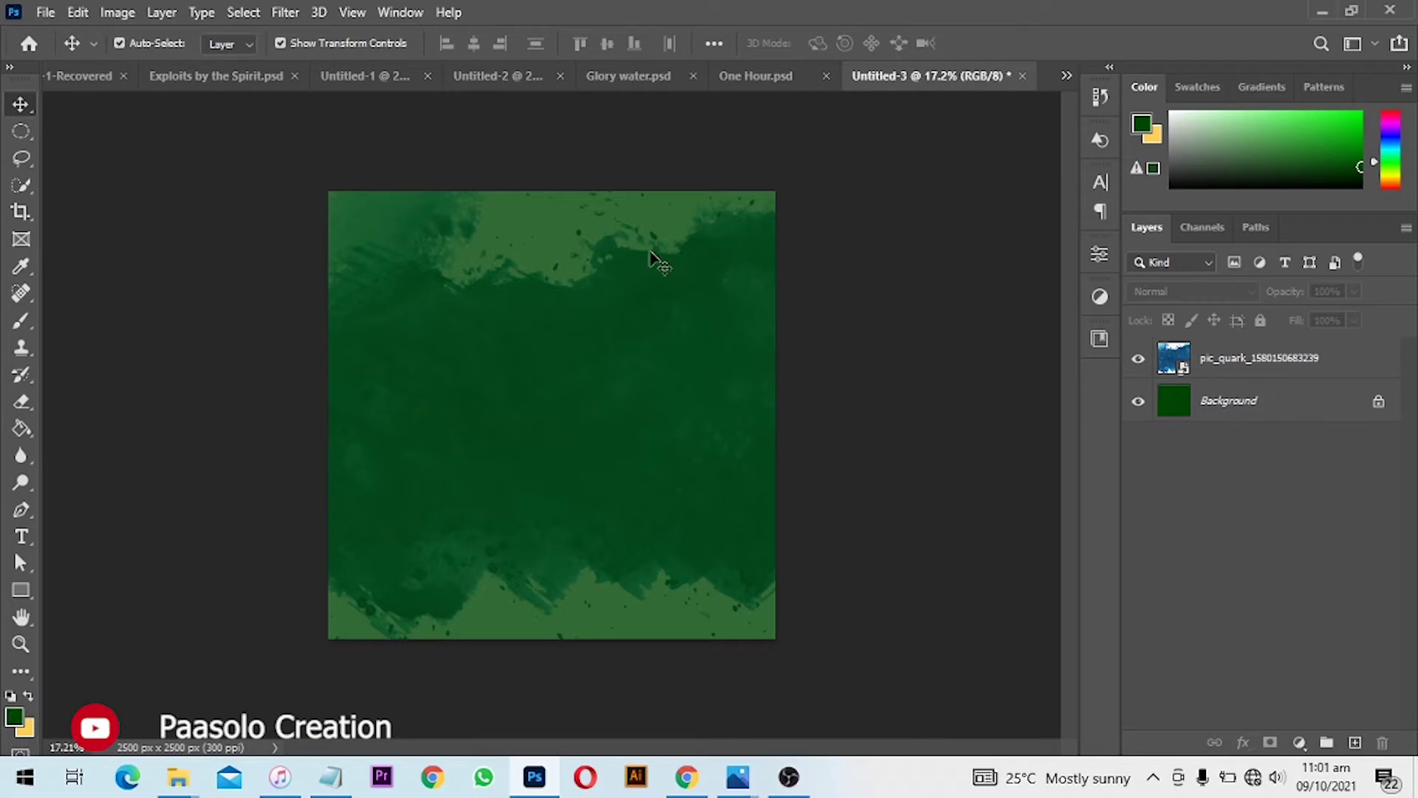
click(46, 12)
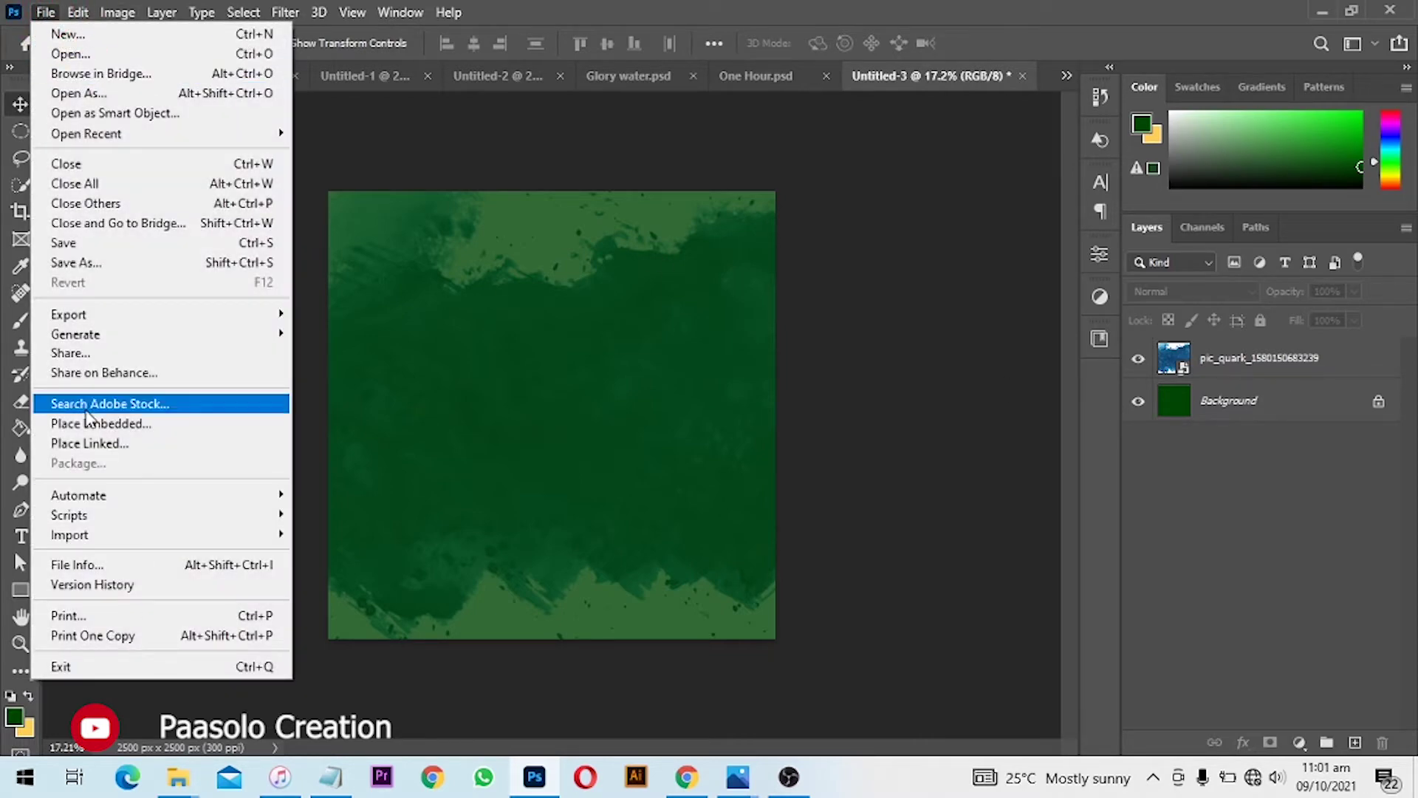
click(96, 443)
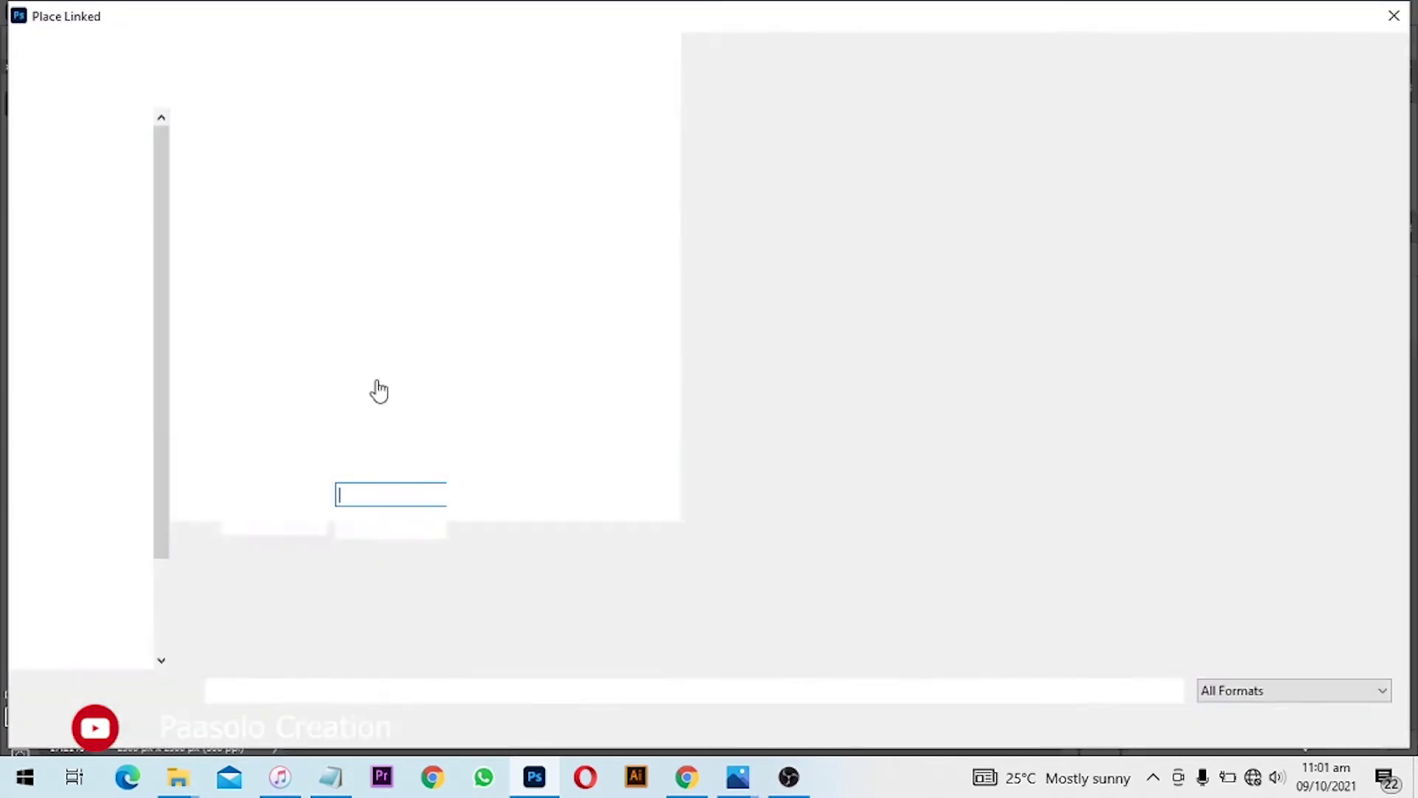
key(Escape)
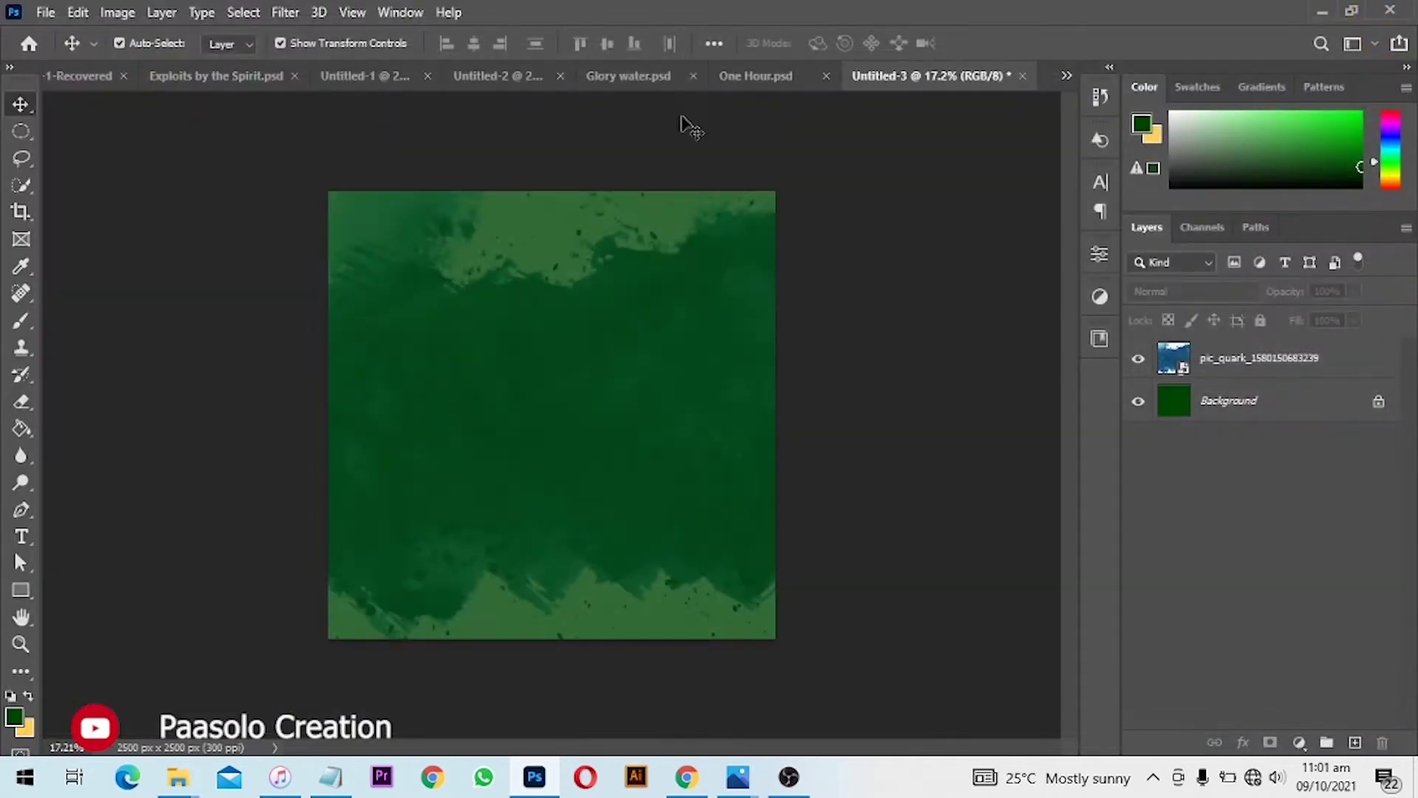
click(78, 12)
click(539, 333)
- Place the 30-Copy28 crowd image as an embedded object above the texture layer, keeping its default size
click(46, 12)
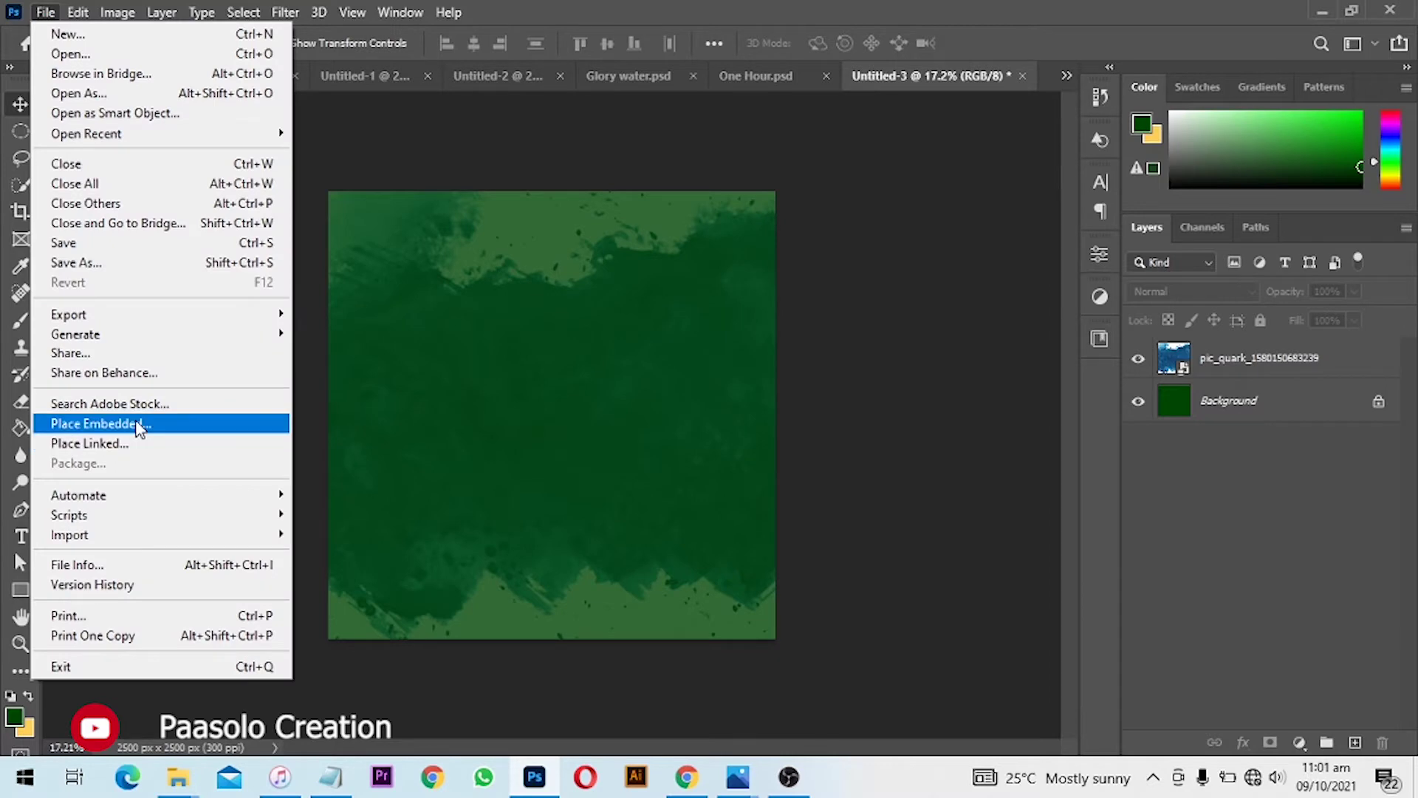
click(101, 423)
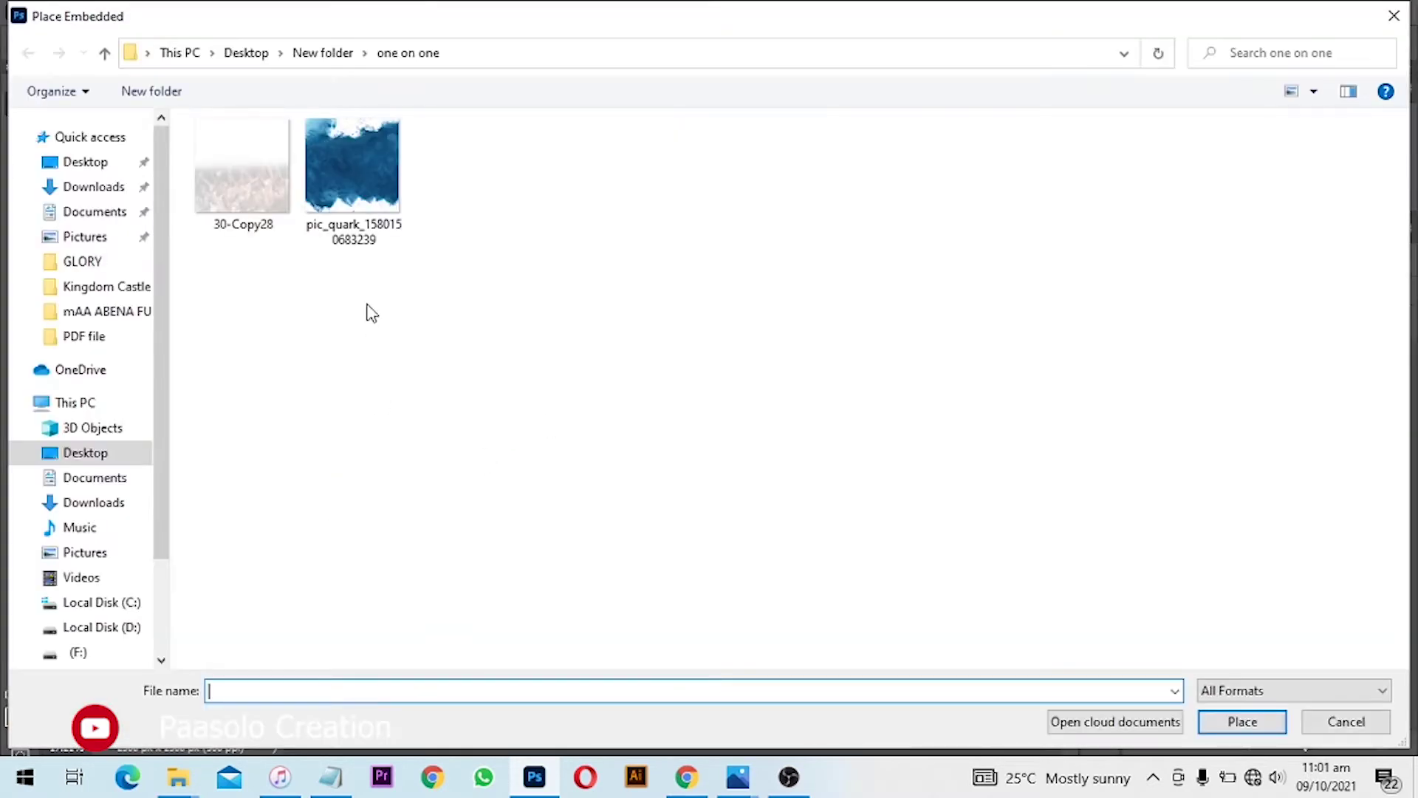
click(246, 190)
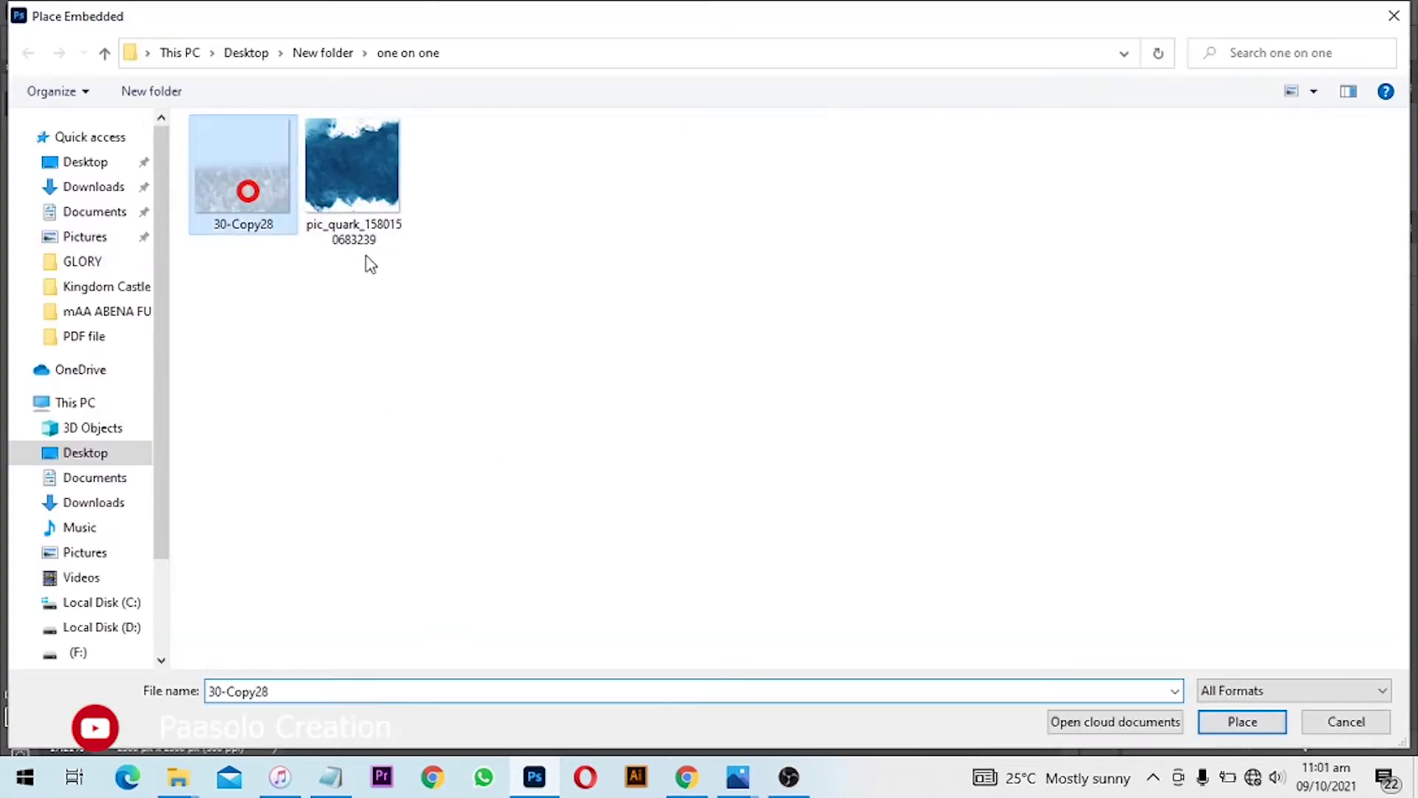
click(1322, 722)
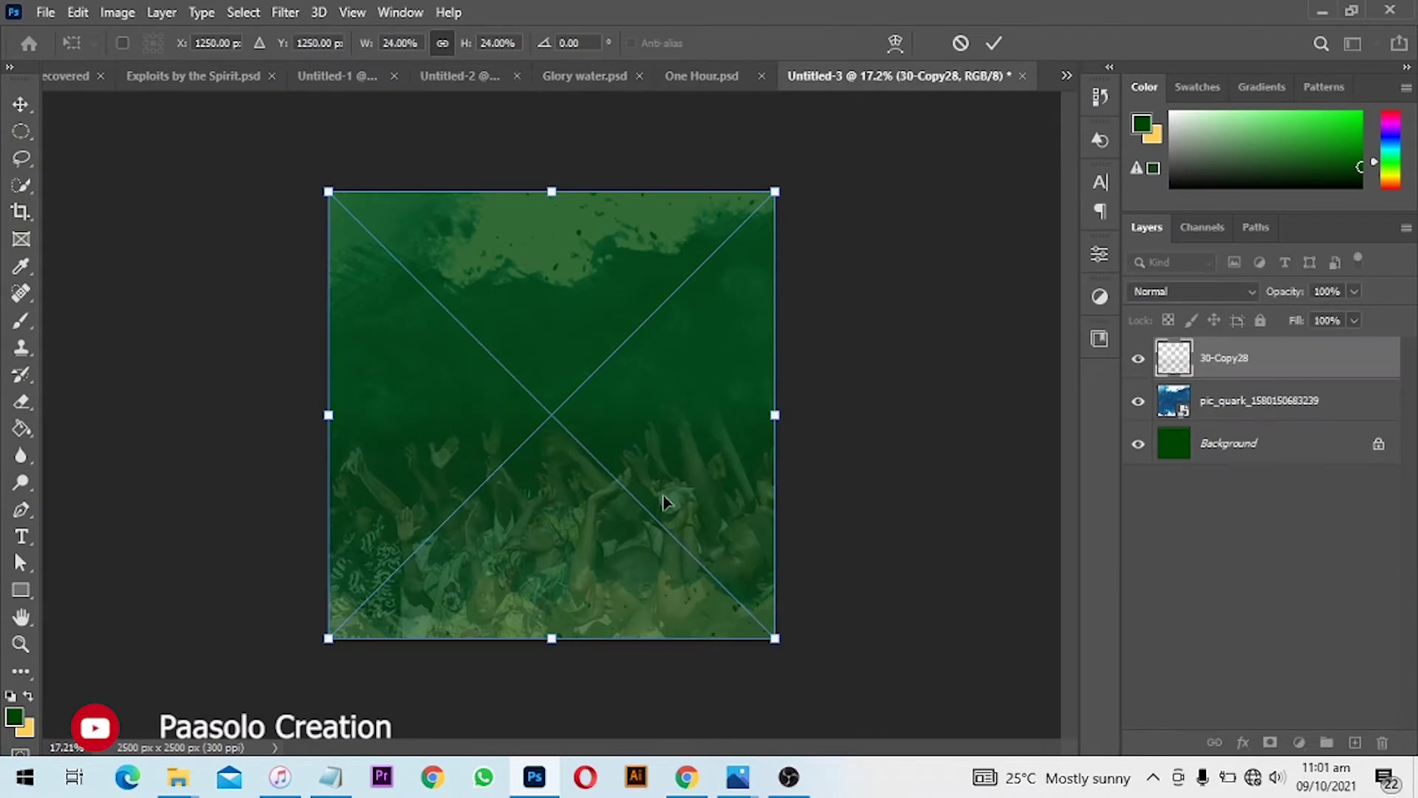
key(Return)
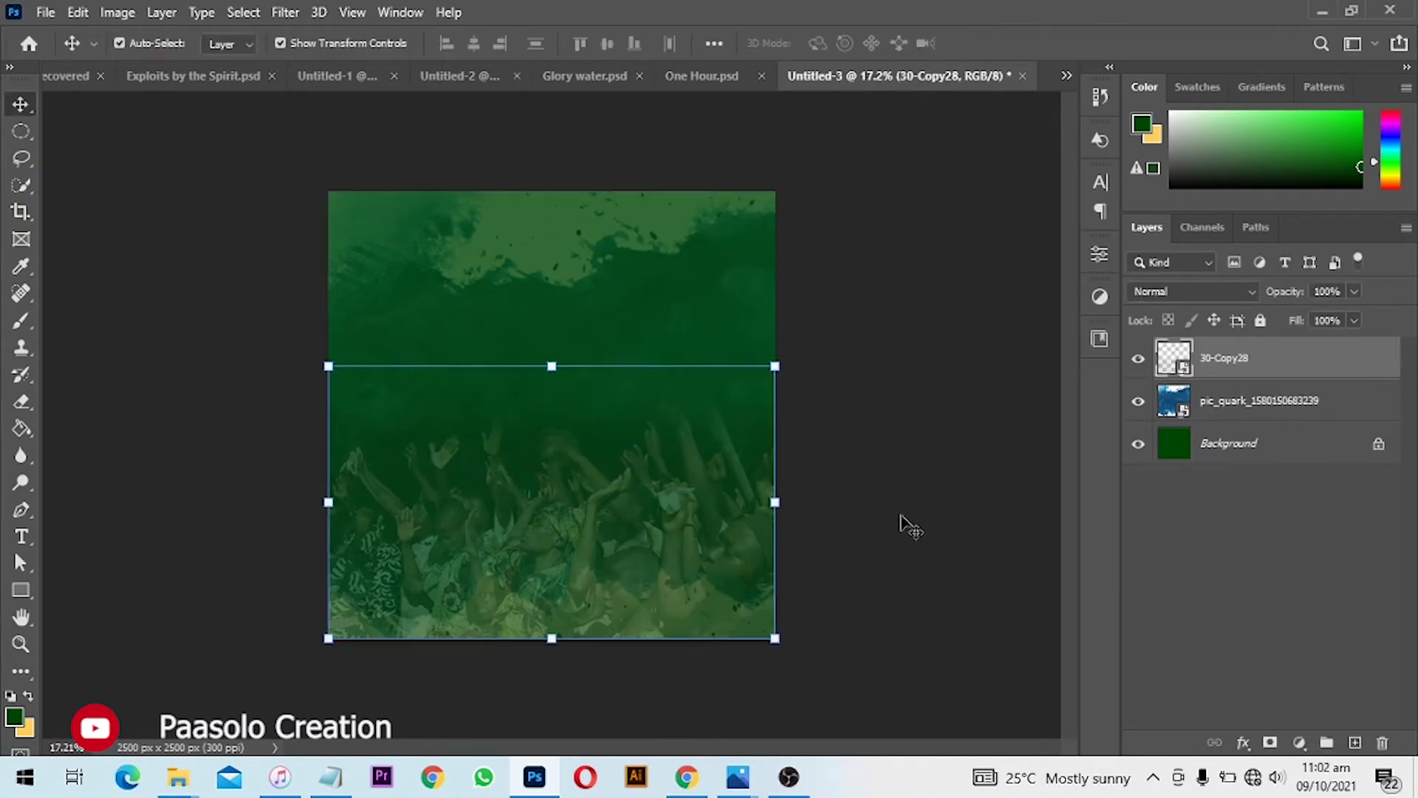
- Add a layer mask to the 30-Copy28 crowd layer and activate the Brush tool for painting on it
scroll(635, 555, up, 2)
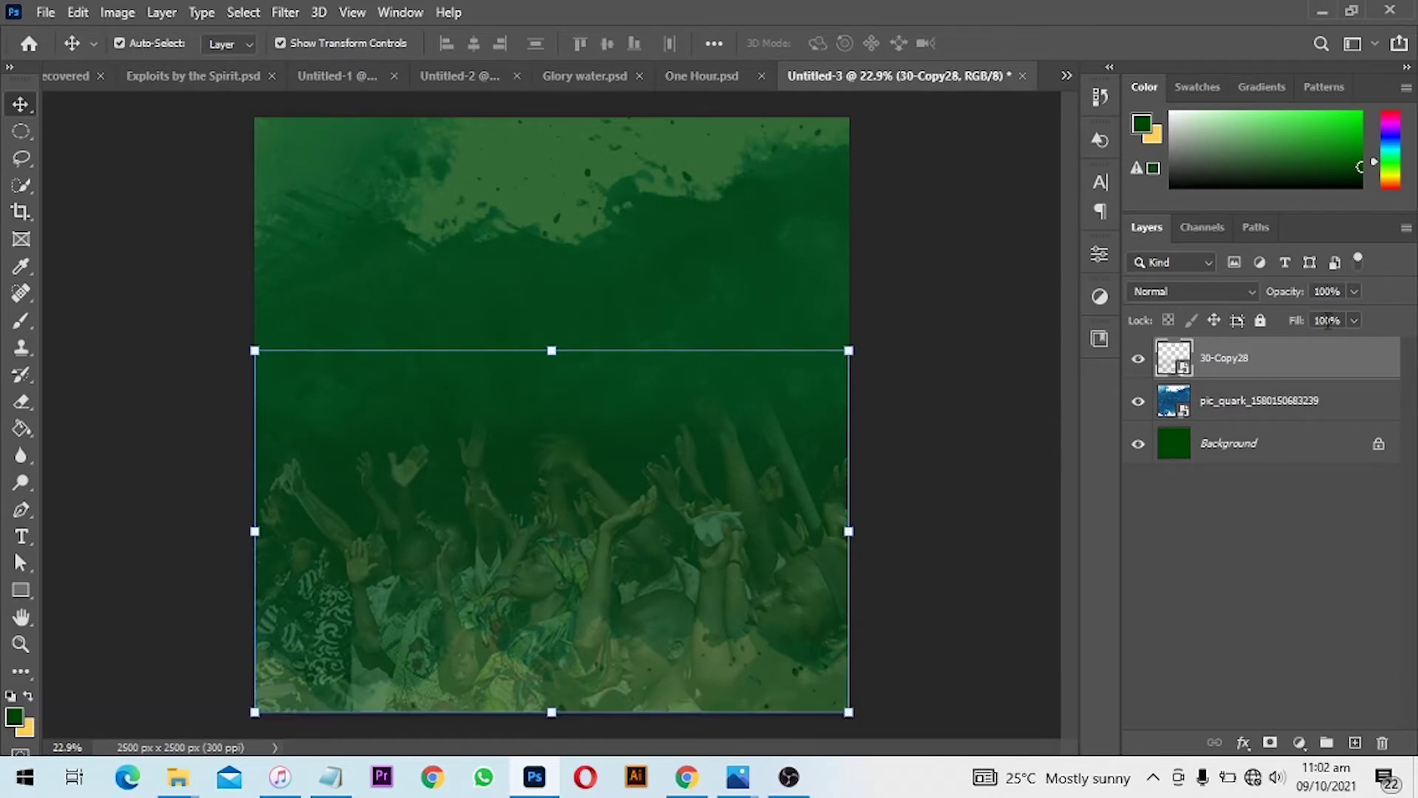
scroll(640, 457, down, 1)
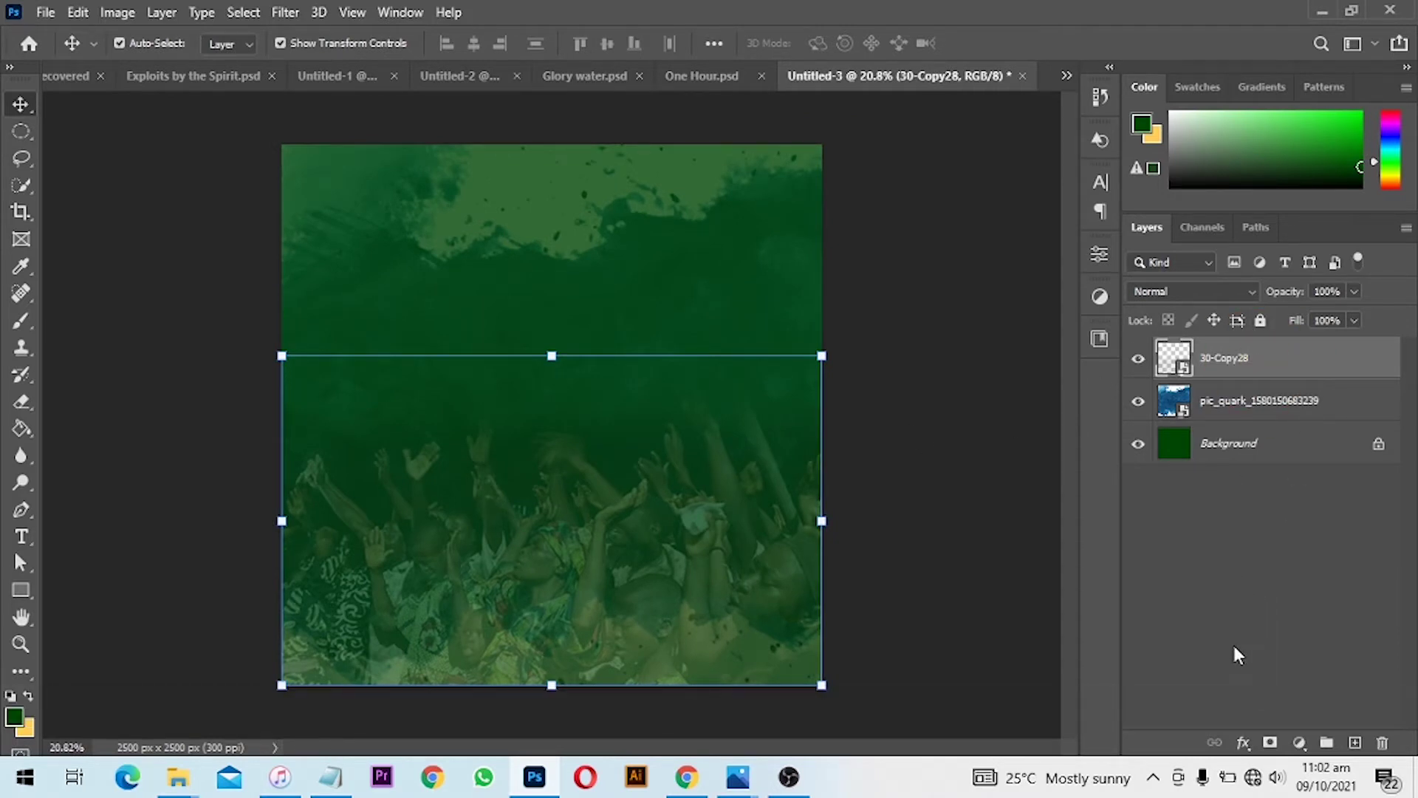
click(1269, 742)
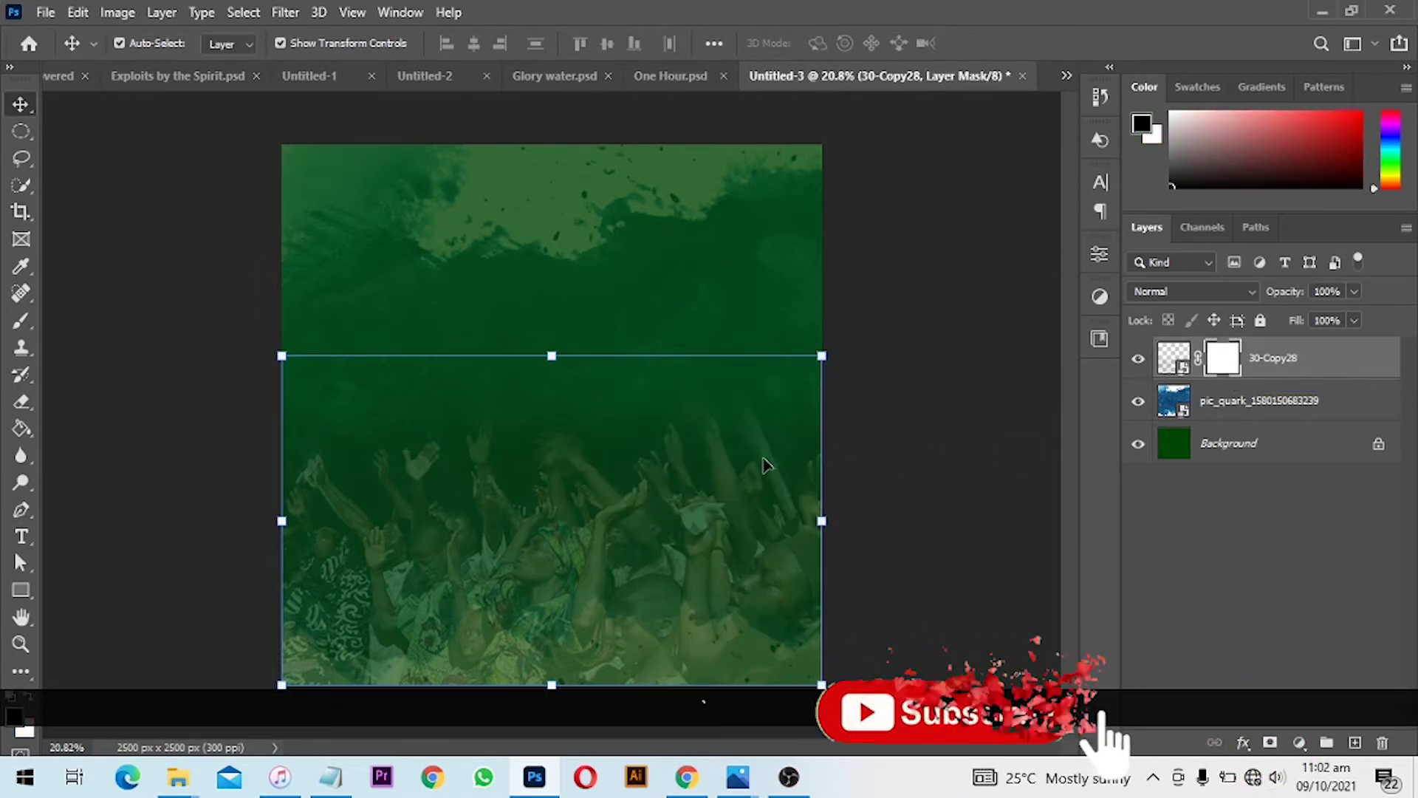
key(b)
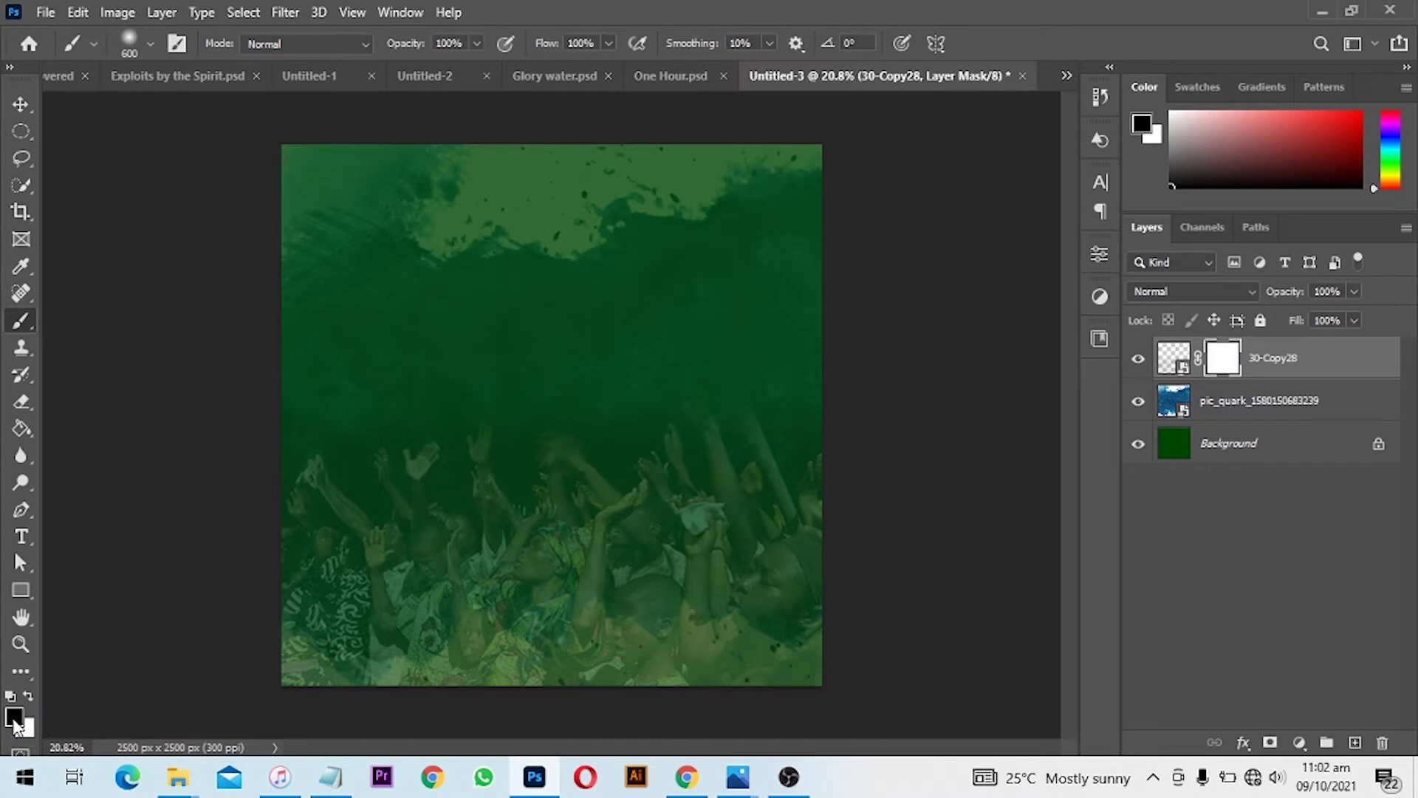
- Paint black across the upper edge of the 30-Copy28 crowd on its layer mask to fade it into the background, and deselect the layer
drag(611, 443, 322, 469)
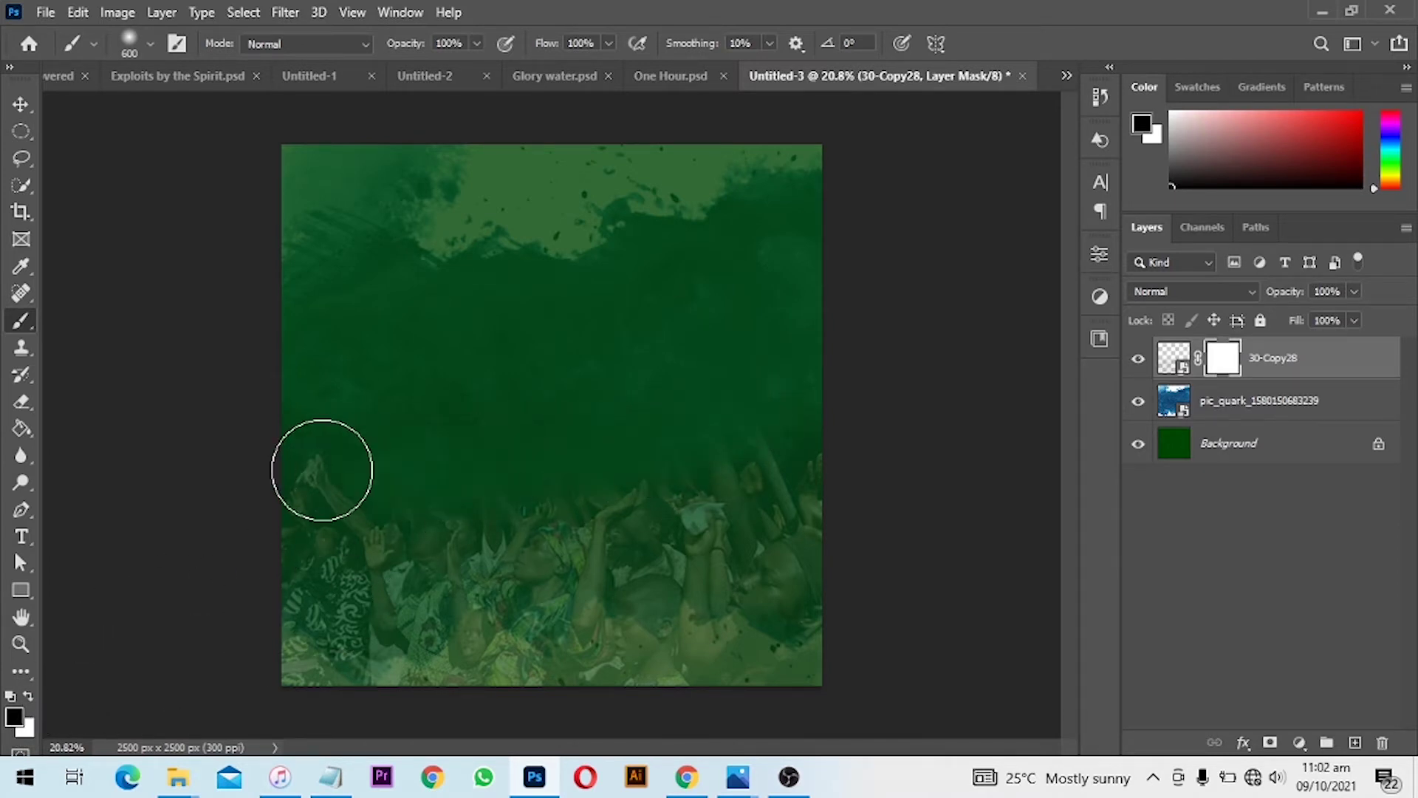
key(ctrl+z)
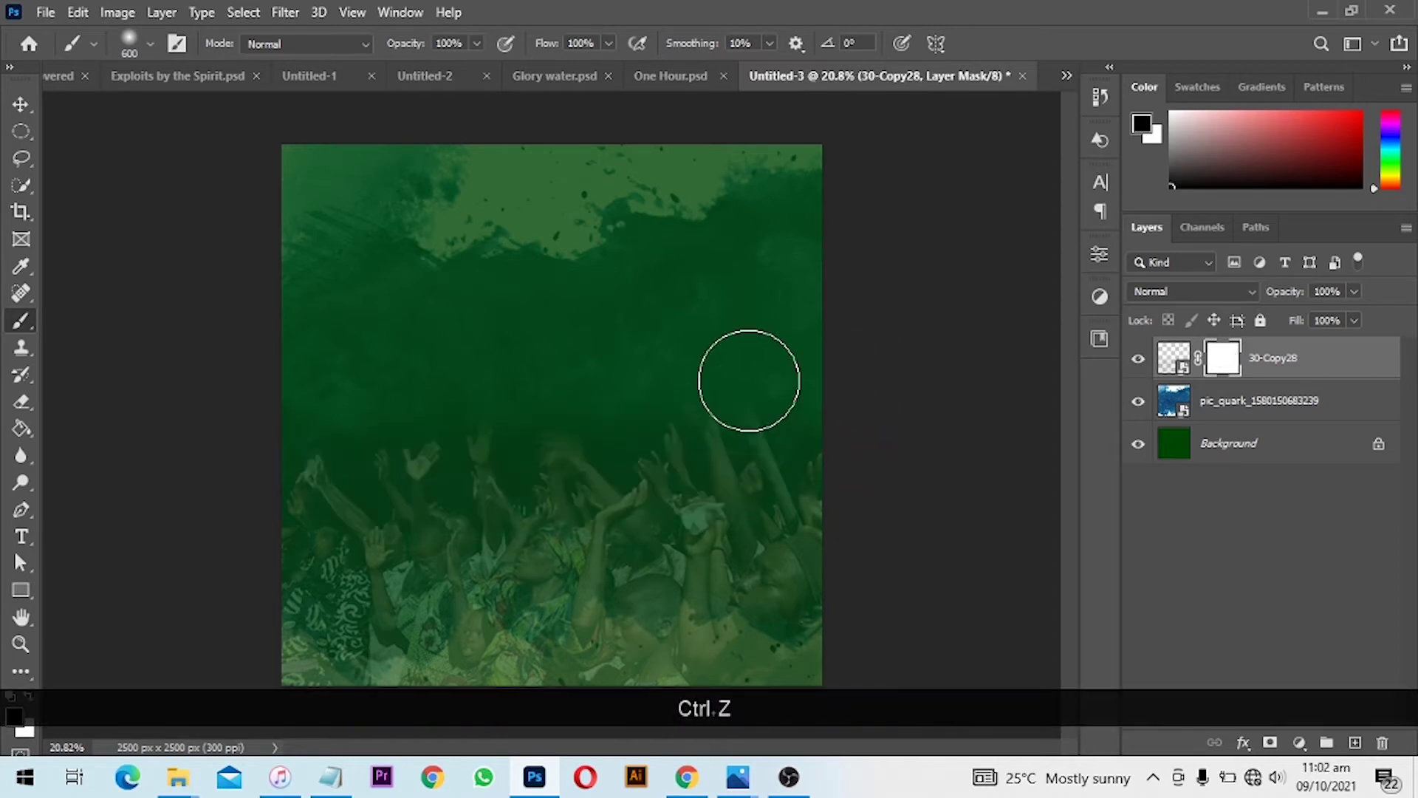
drag(374, 387, 849, 358)
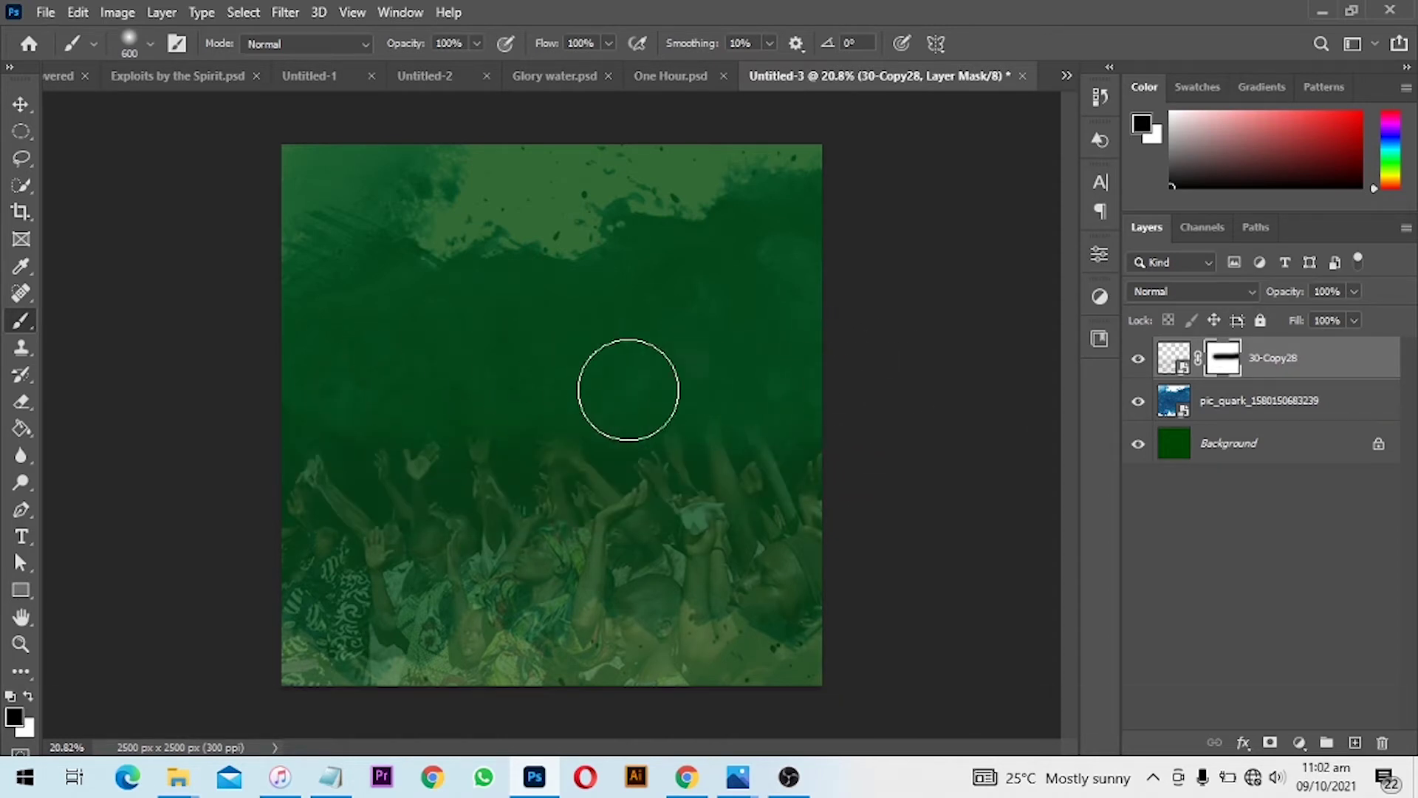
key(v)
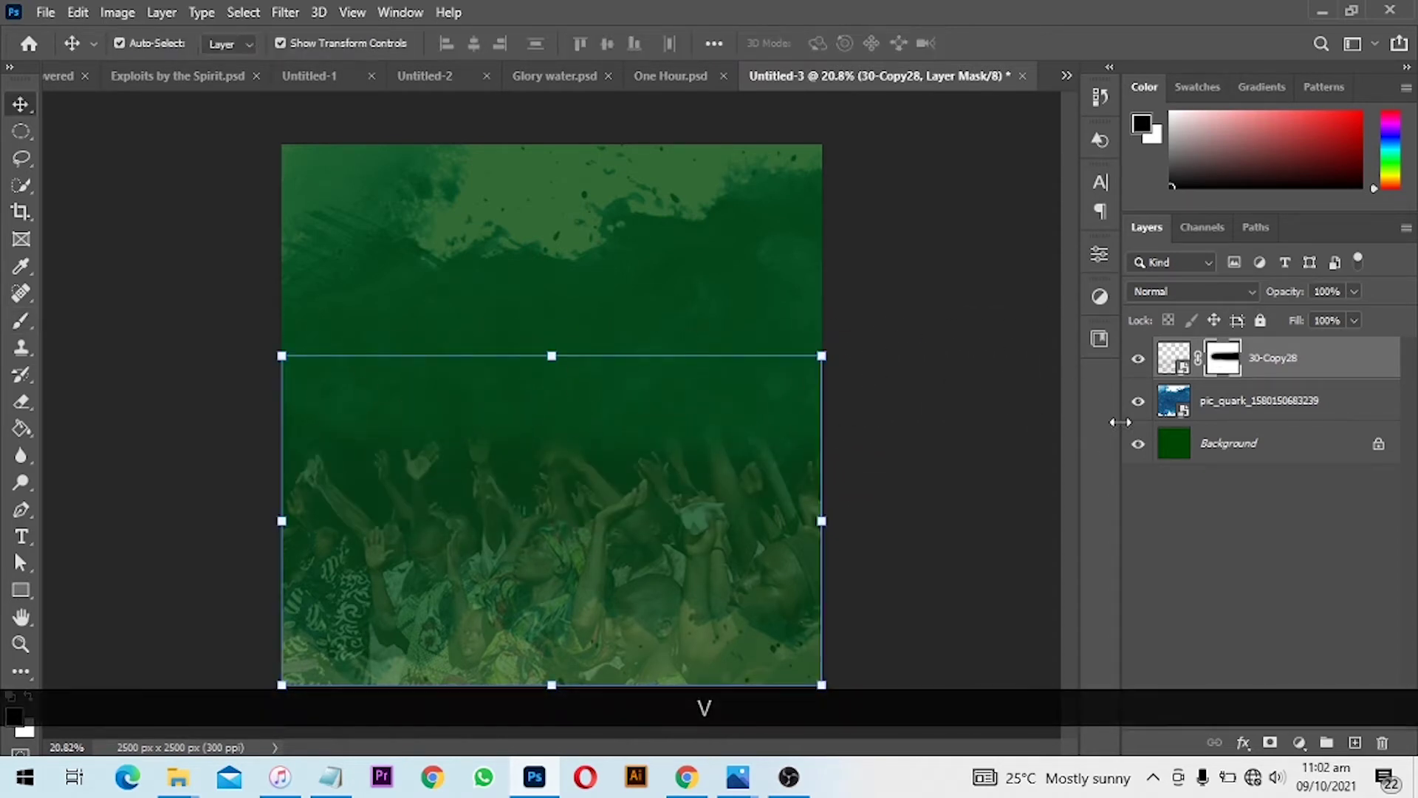
click(922, 290)
scroll(704, 331, down, 2)
scroll(702, 332, up, 1)
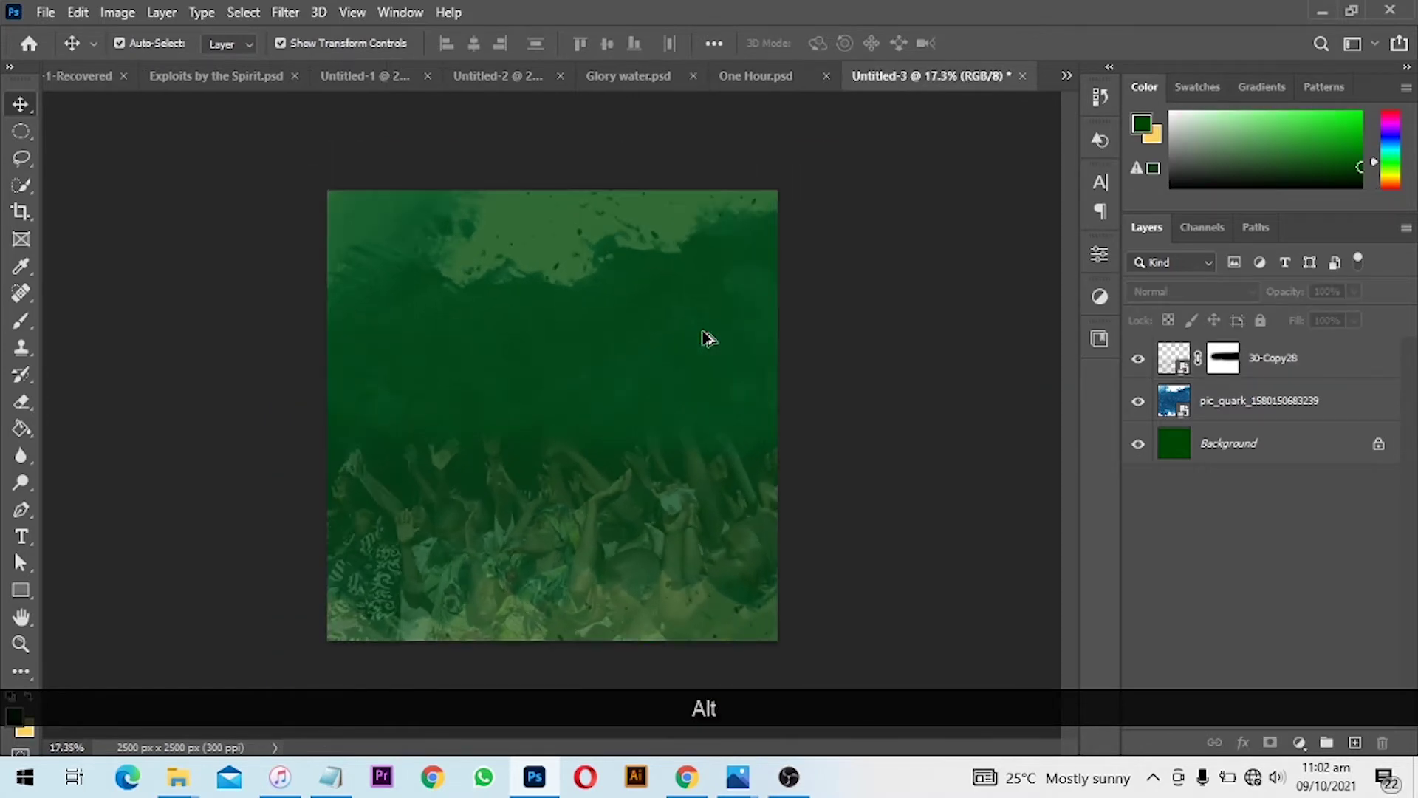
scroll(704, 337, up, 1)
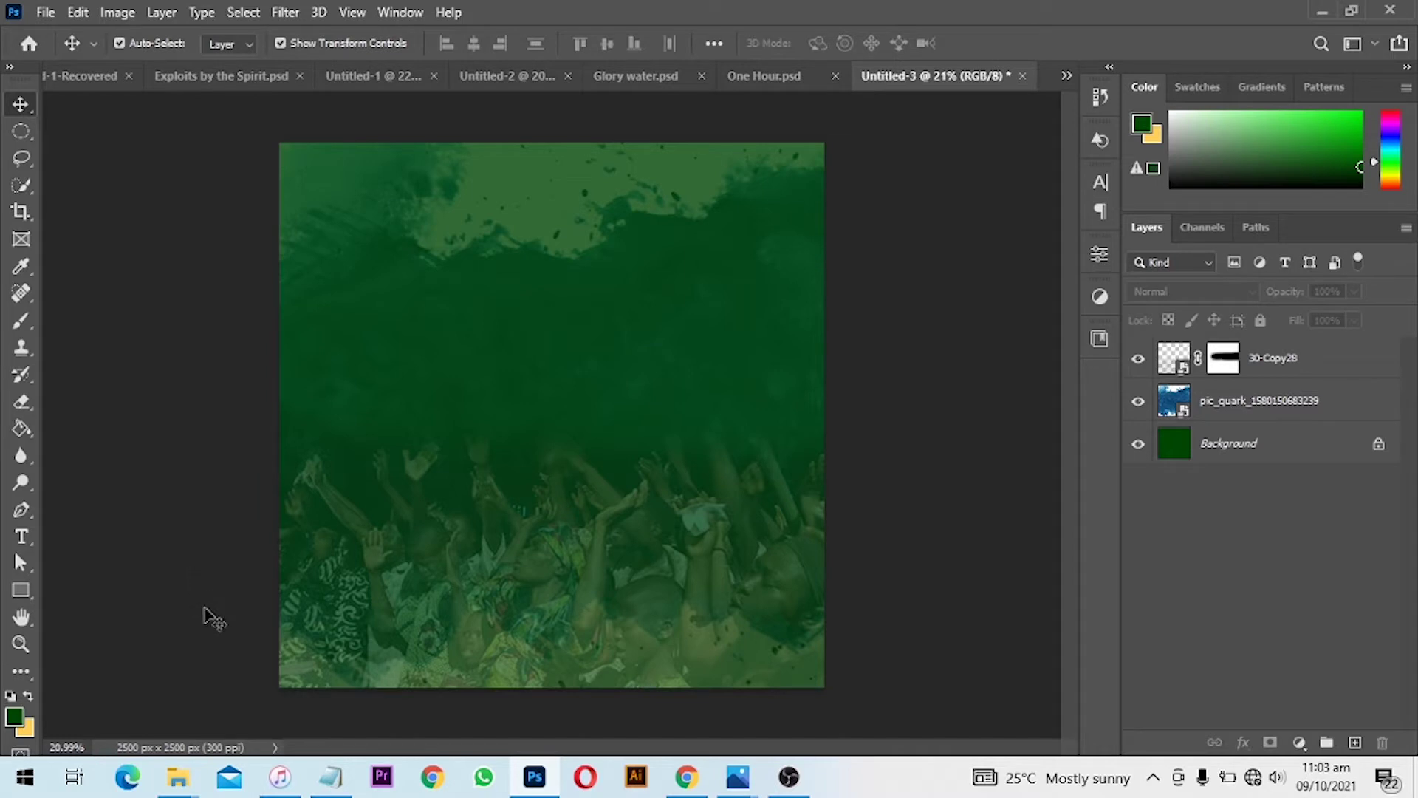
- Draw a dark green circle shape about 965 px in diameter above the crowd, slightly off-centre toward the upper left of the canvas
click(21, 590)
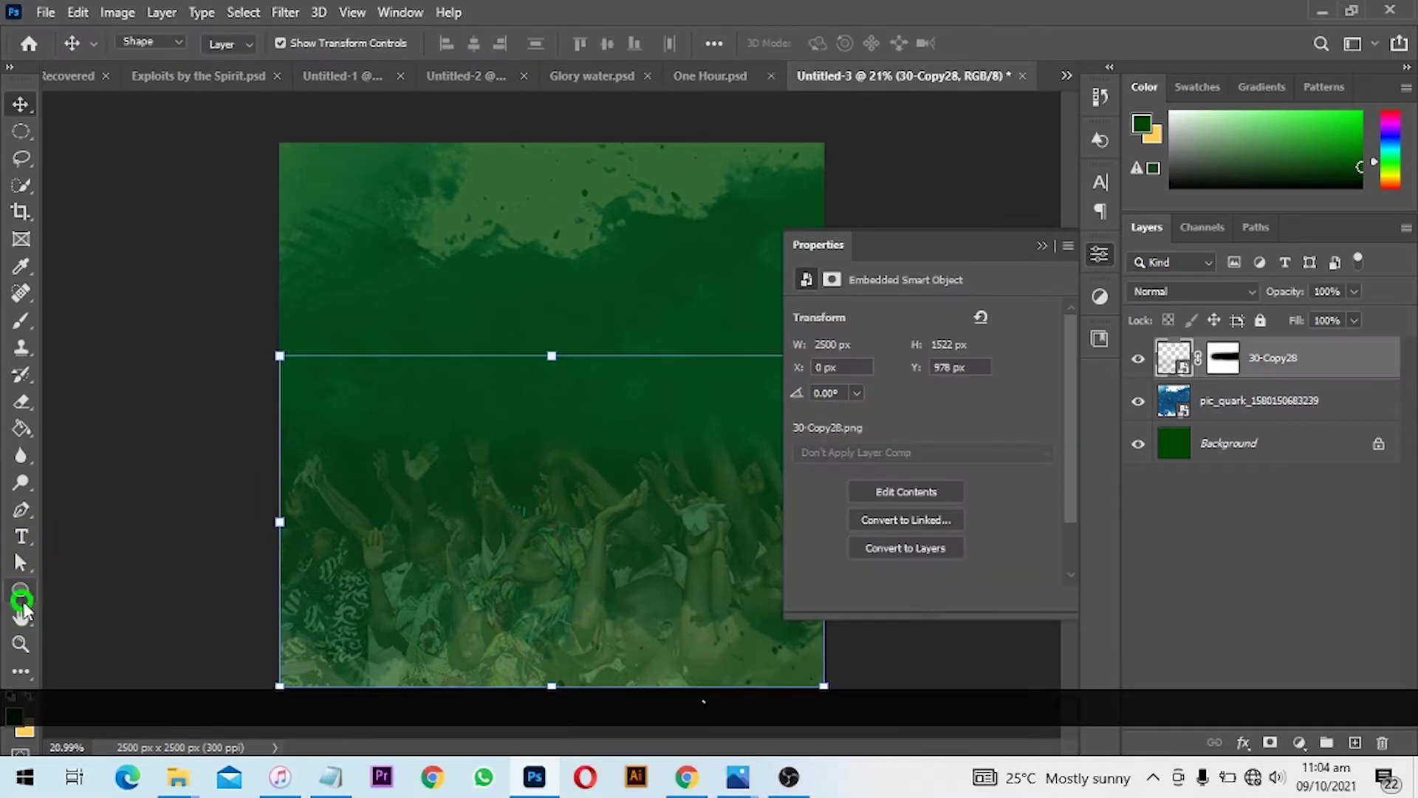
click(22, 605)
click(105, 630)
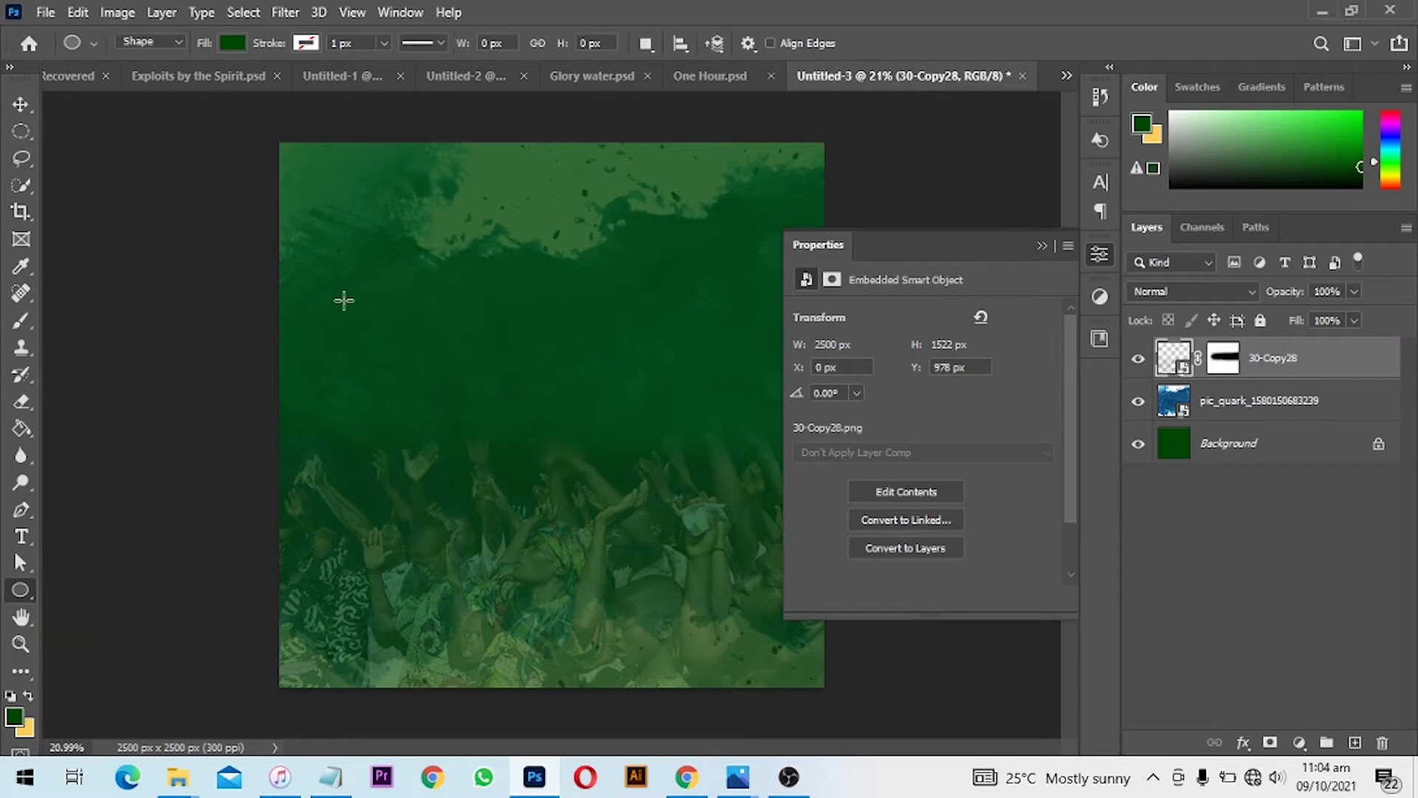
drag(356, 266, 605, 458)
key(v)
drag(517, 343, 517, 343)
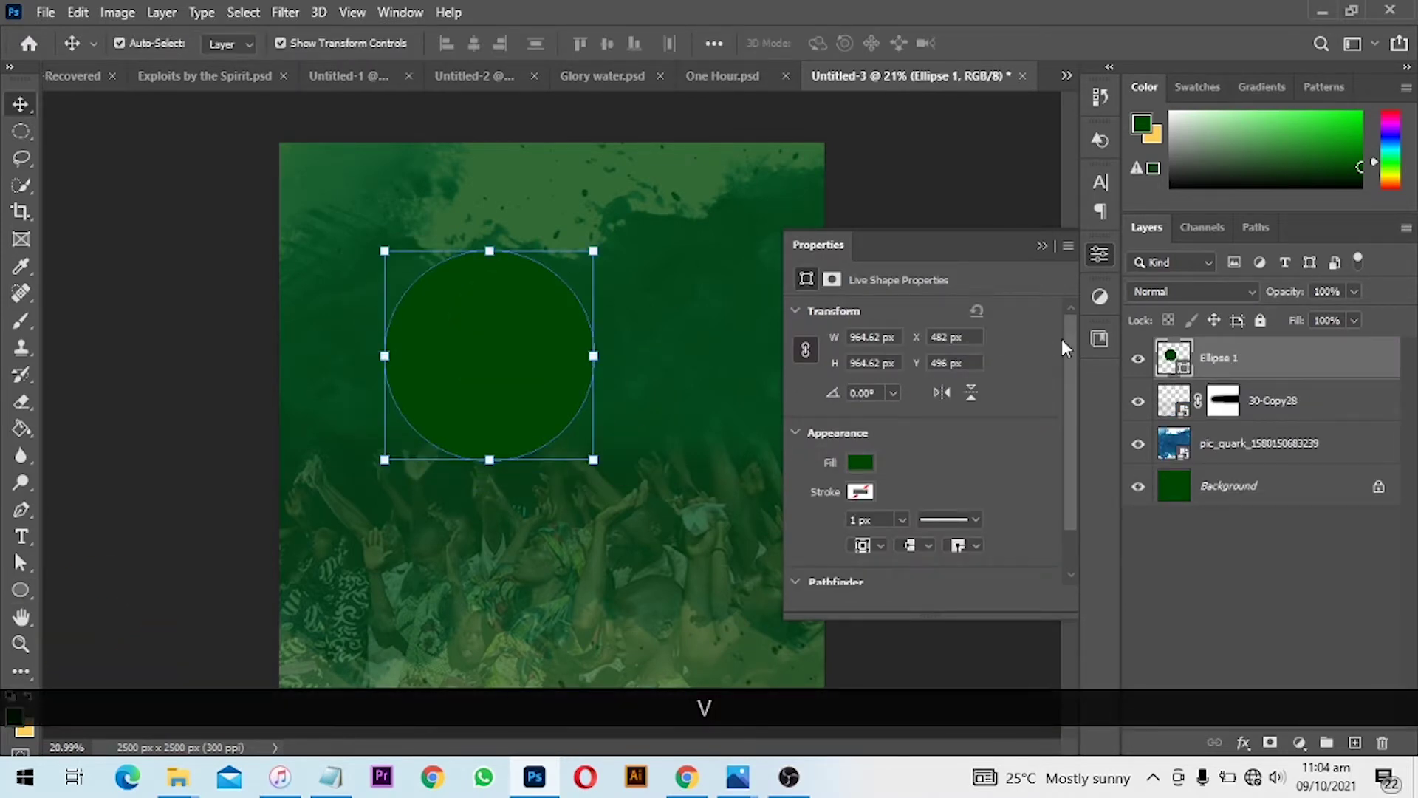
- Add a reversed linear orange-to-yellow Gradient Overlay with a 0° angle to the circle layer
click(1313, 354)
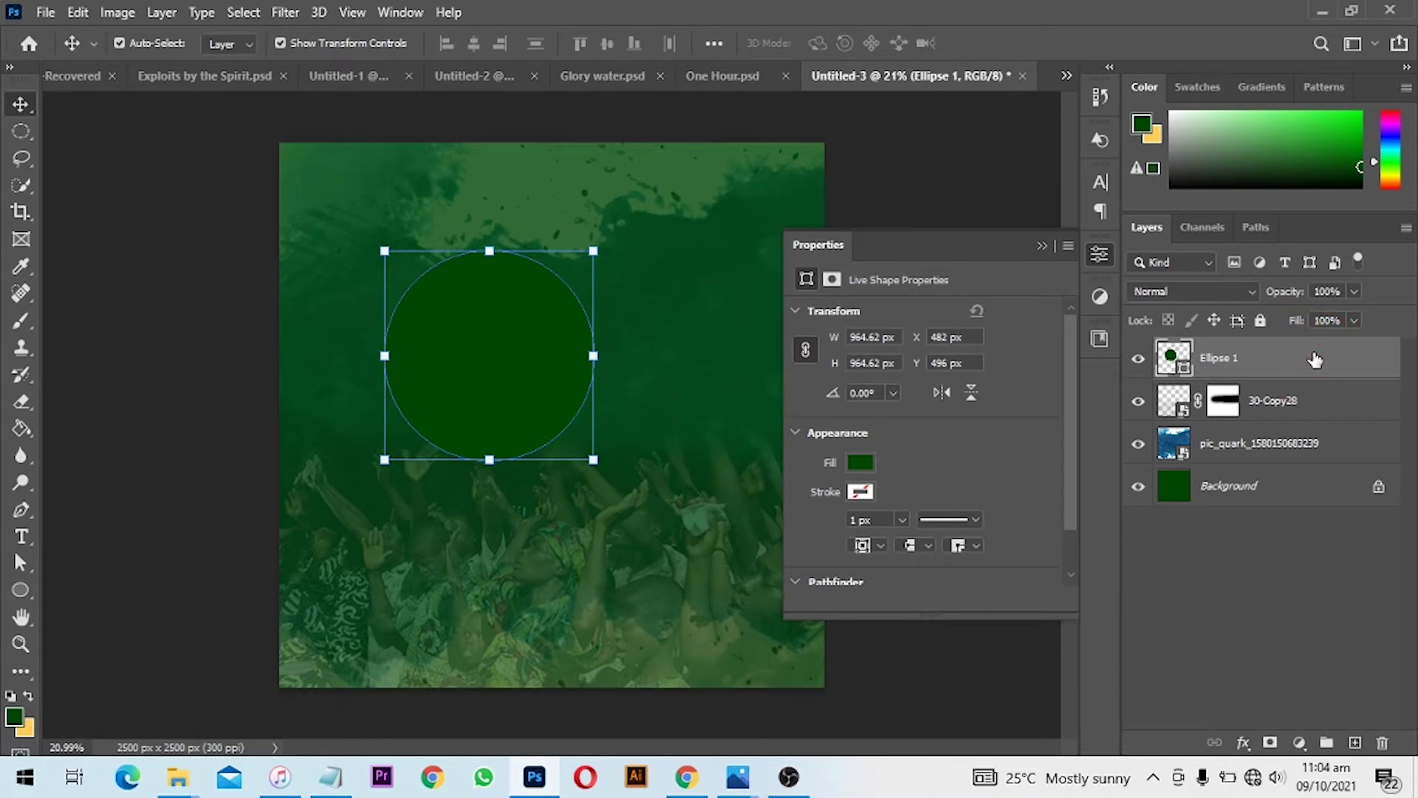
double_click(1315, 359)
click(678, 507)
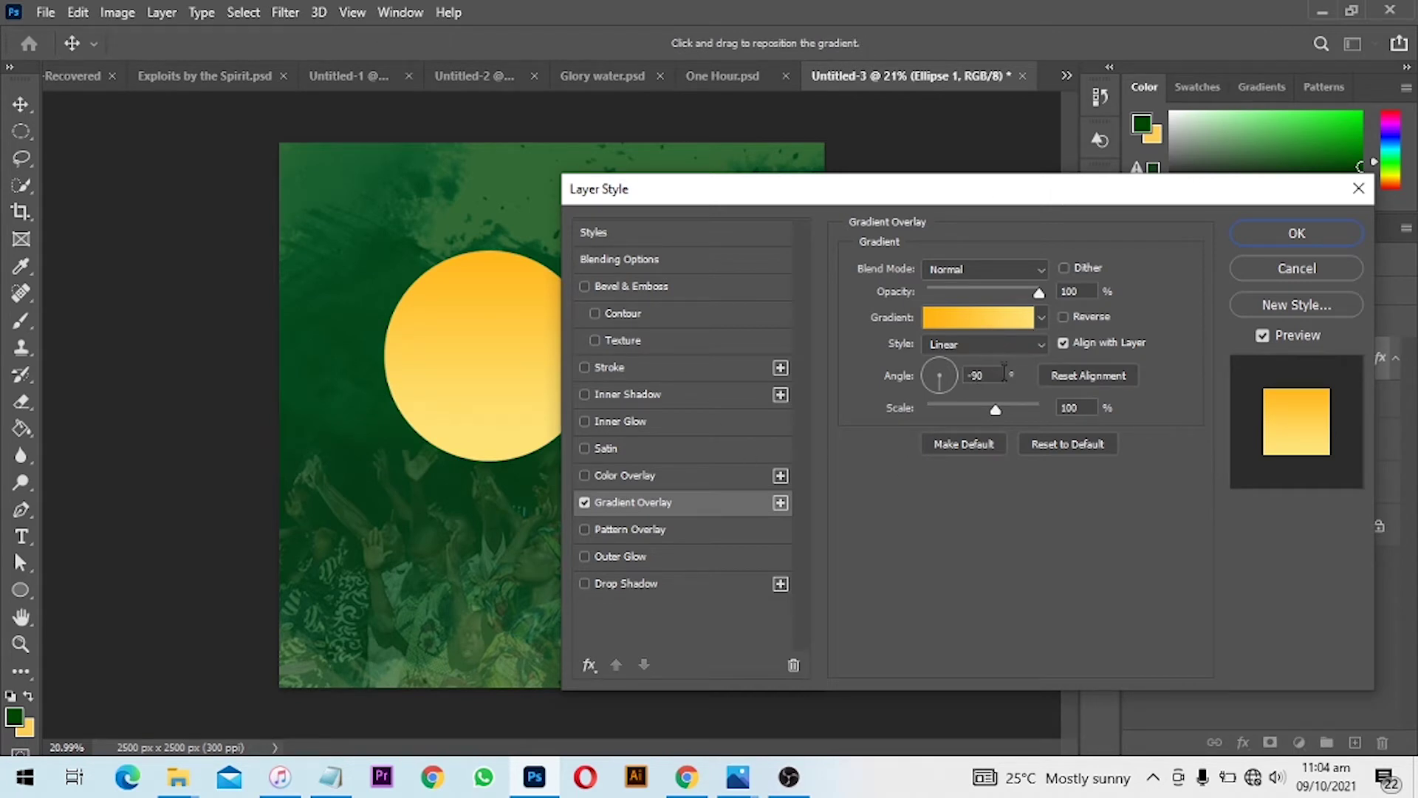
click(897, 380)
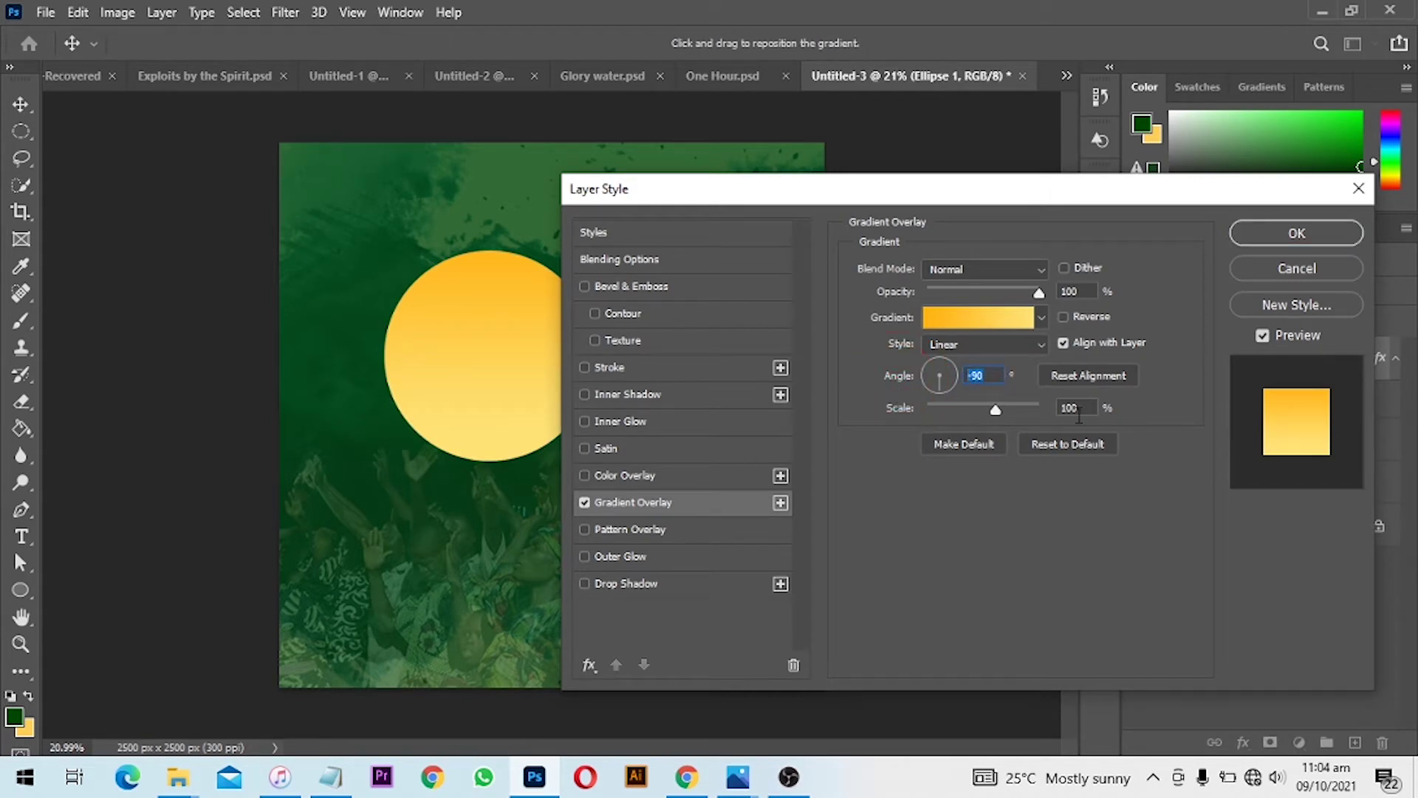
text(0)
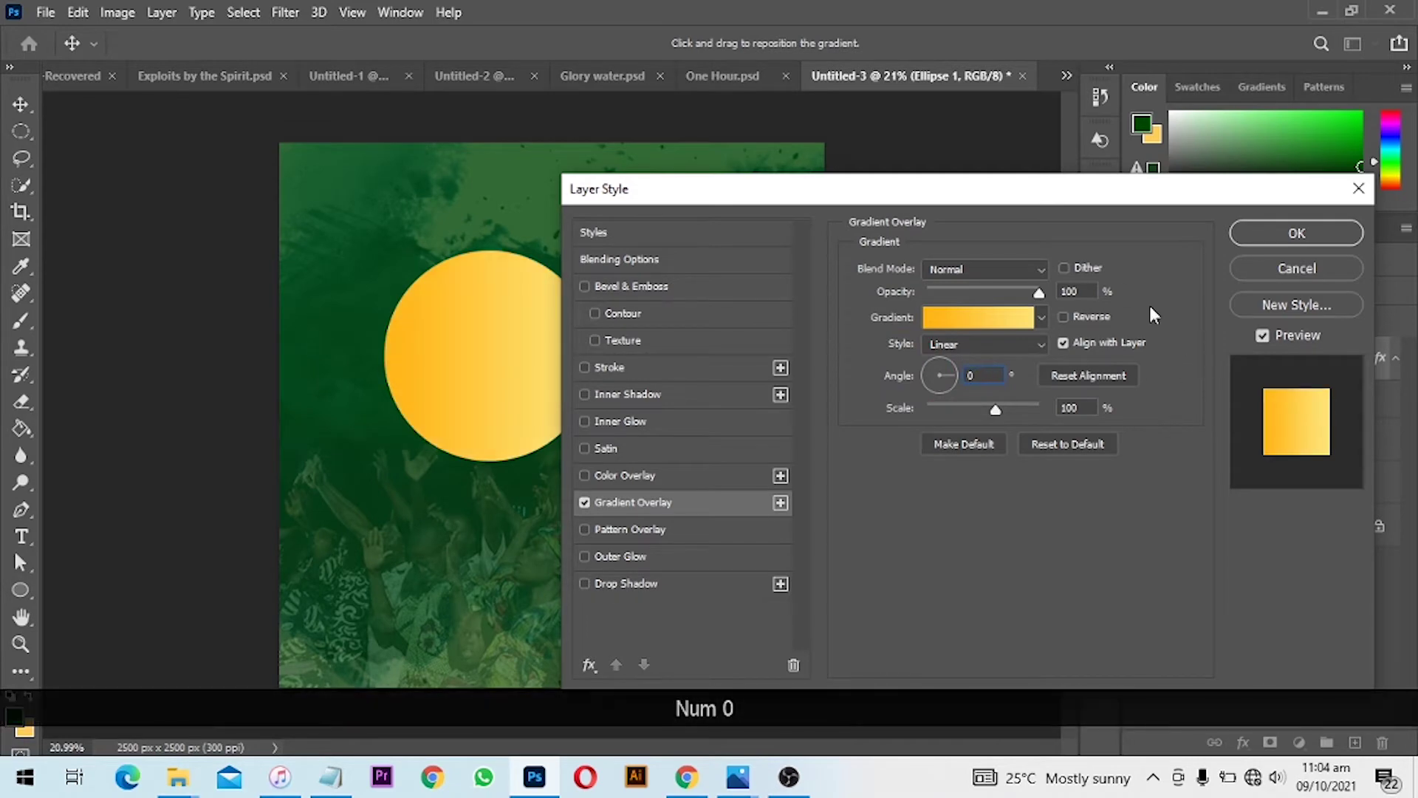
click(1094, 319)
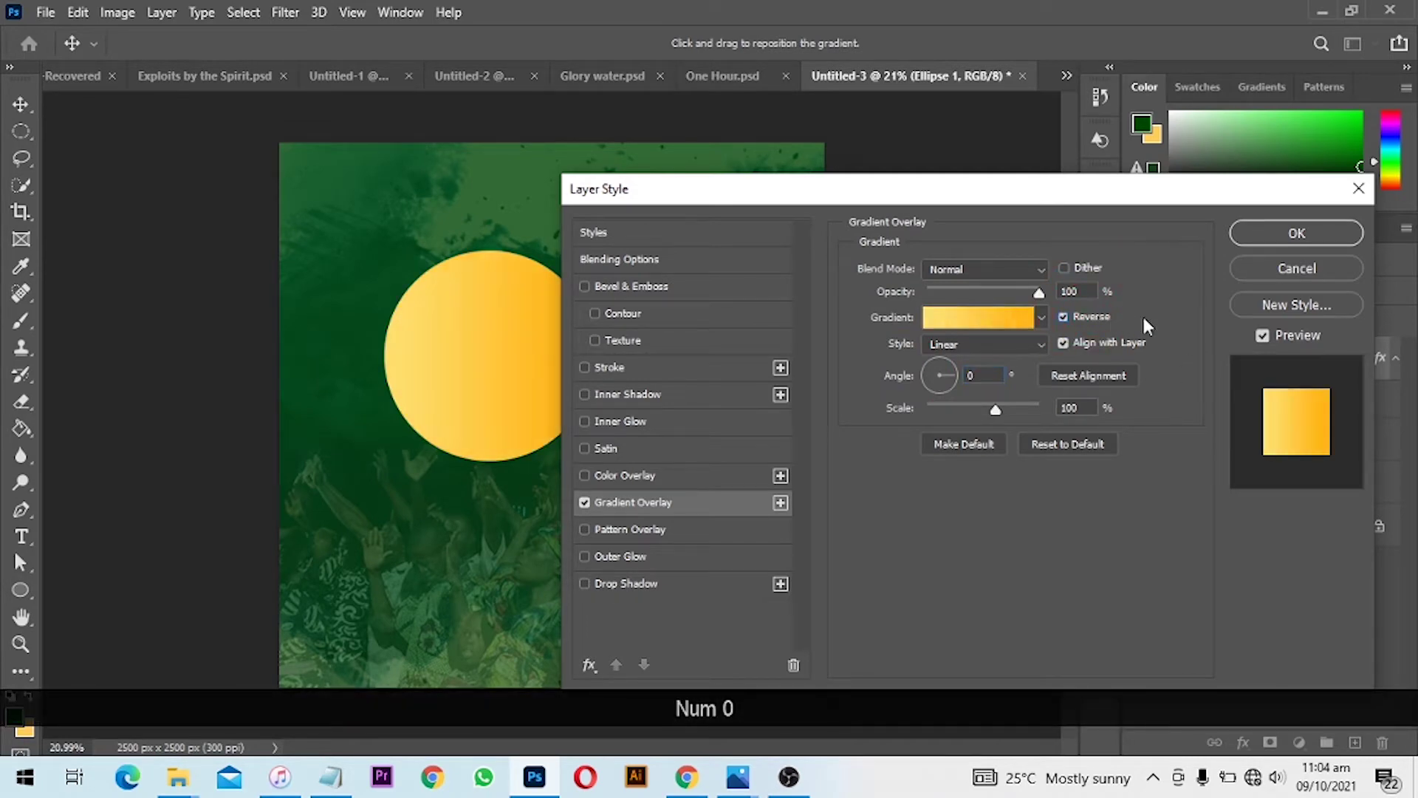
click(1269, 238)
- Scale the circle down to about 788 px in diameter and move it up and slightly left on the canvas
scroll(527, 344, up, 1)
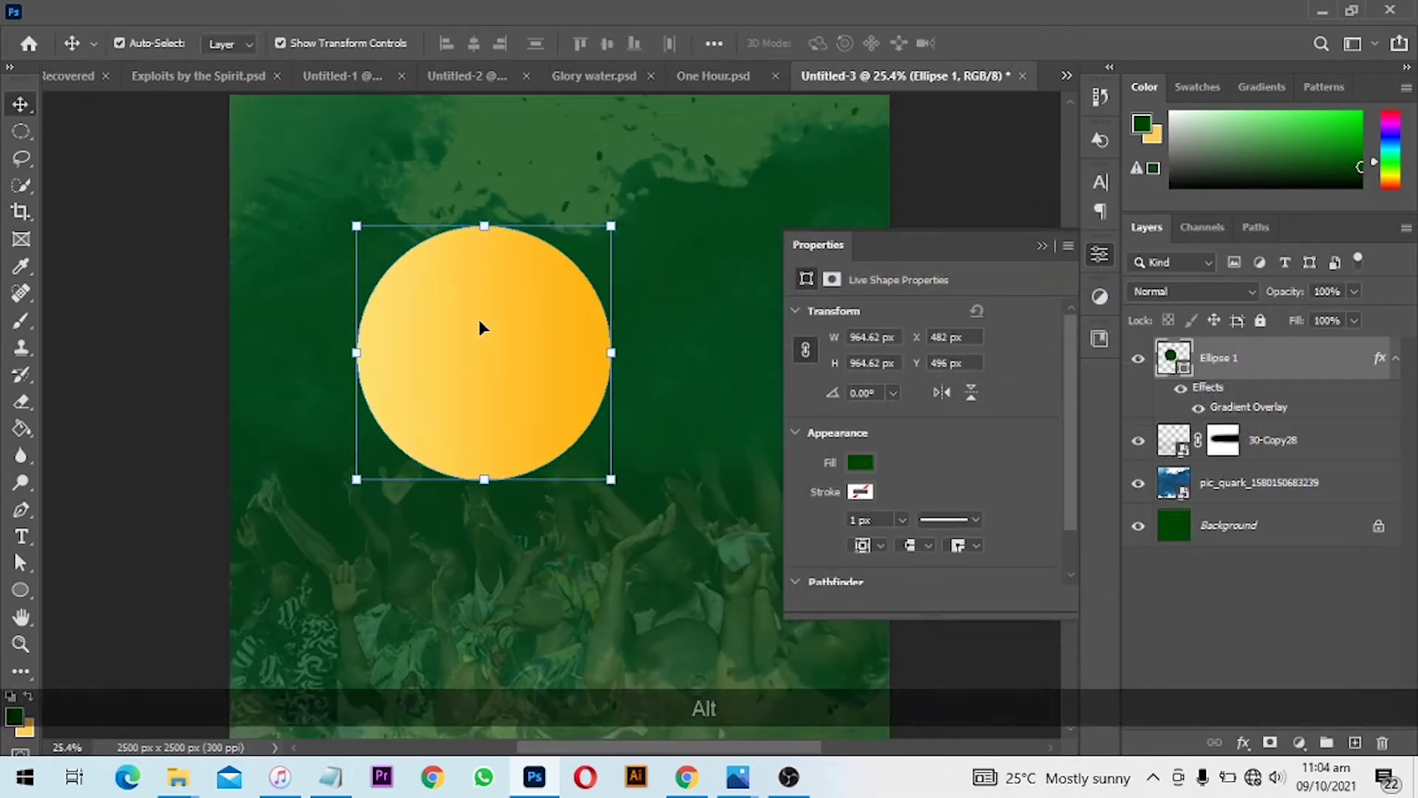
drag(610, 477, 592, 445)
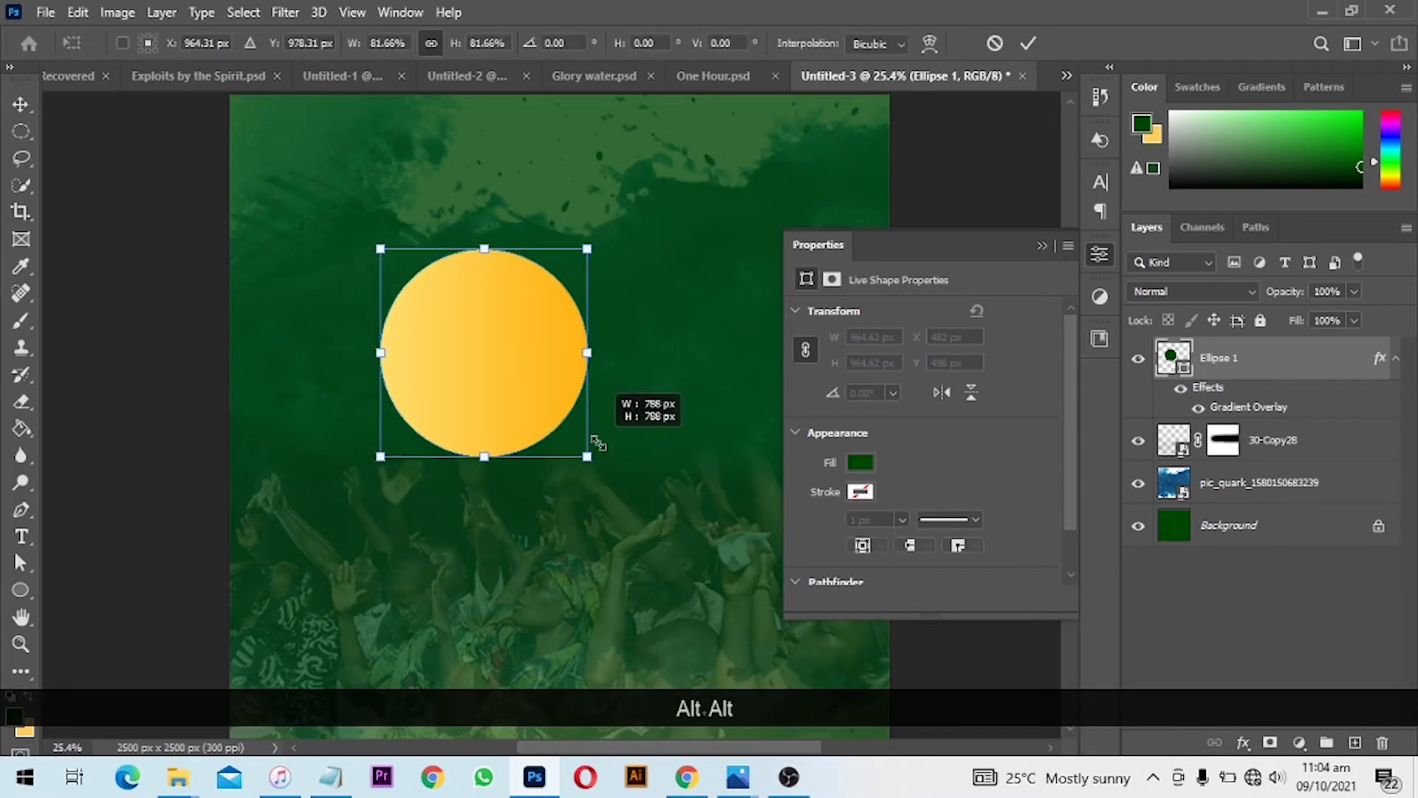
drag(523, 412, 497, 326)
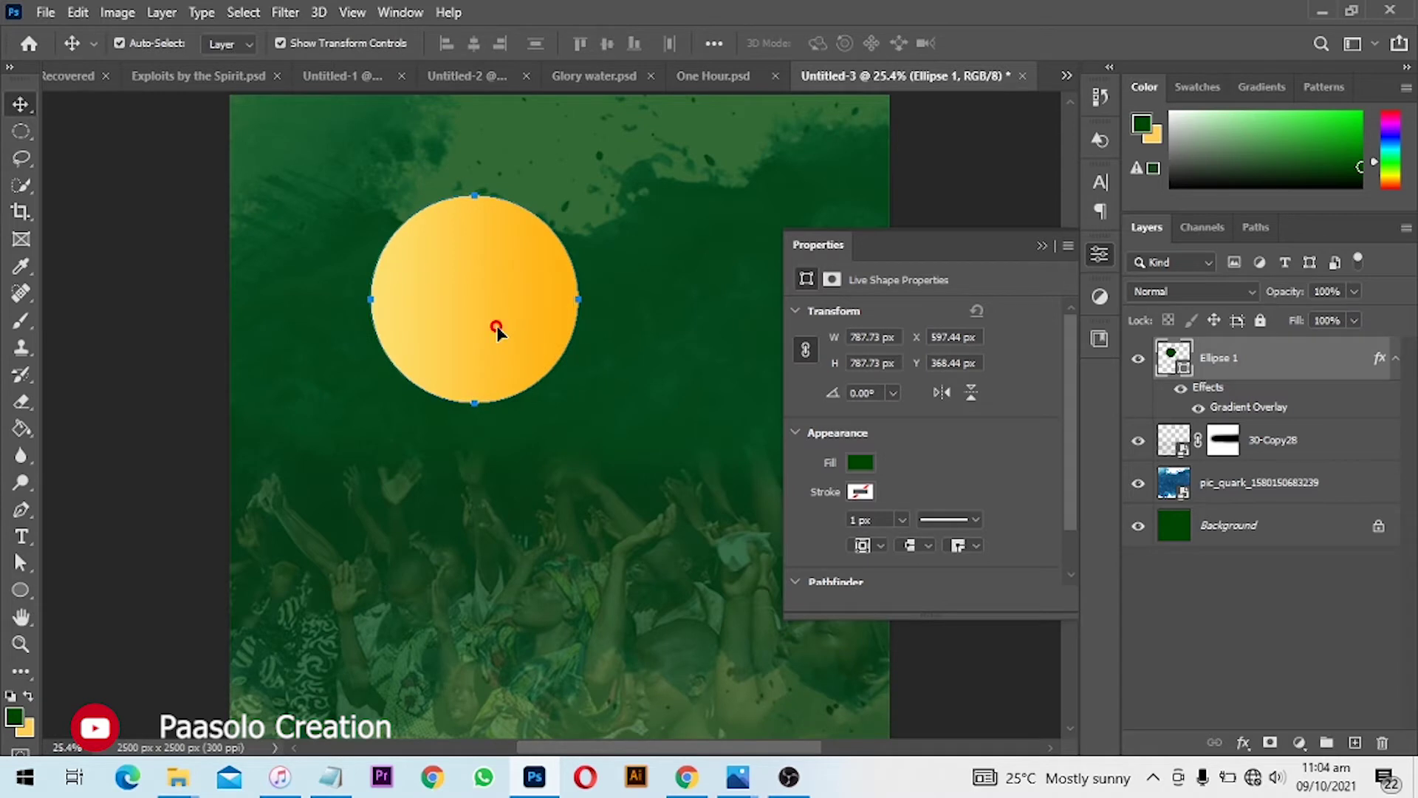
click(1046, 247)
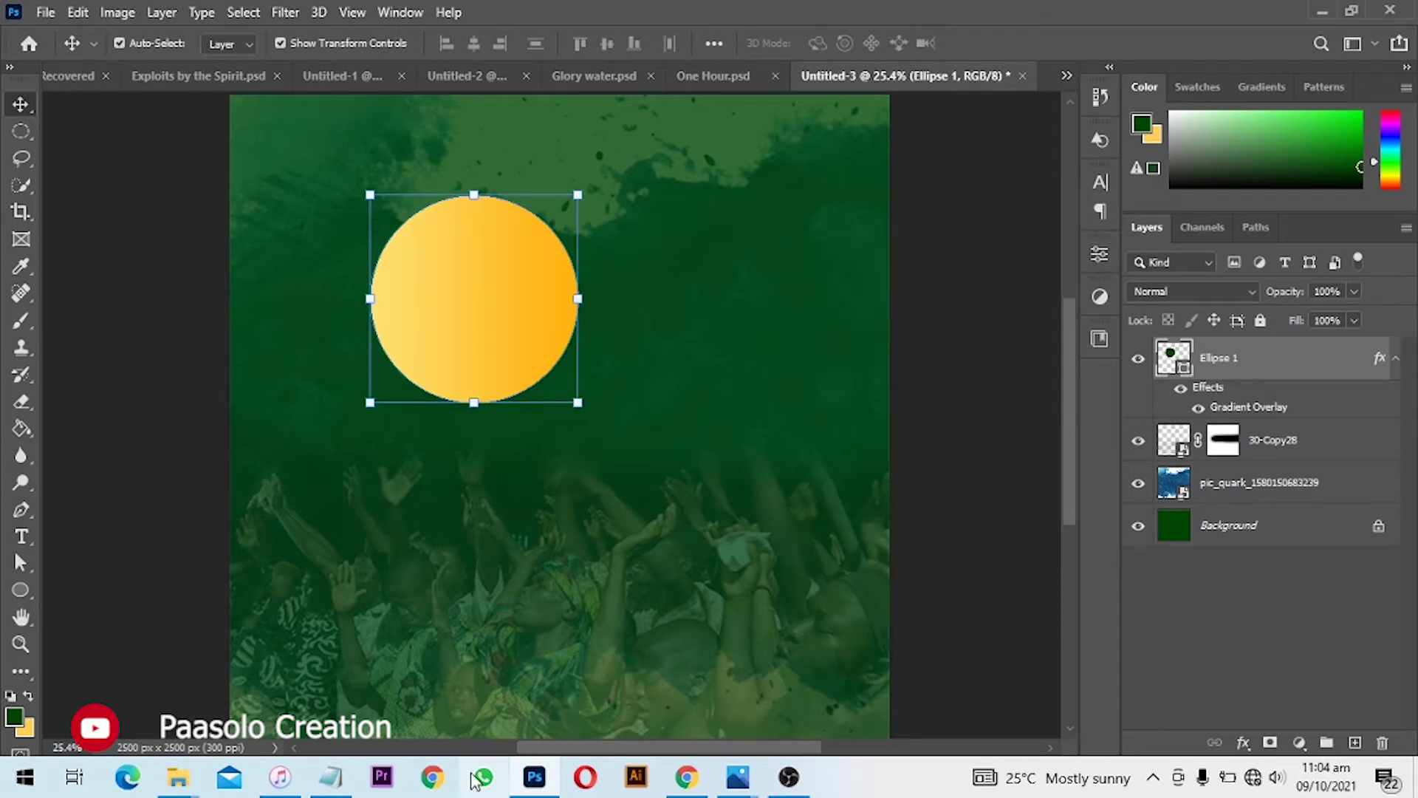
- Check the font notes in Notepad and the lettering design in One Hour.psd, and return to the Untitled-3 document
click(325, 777)
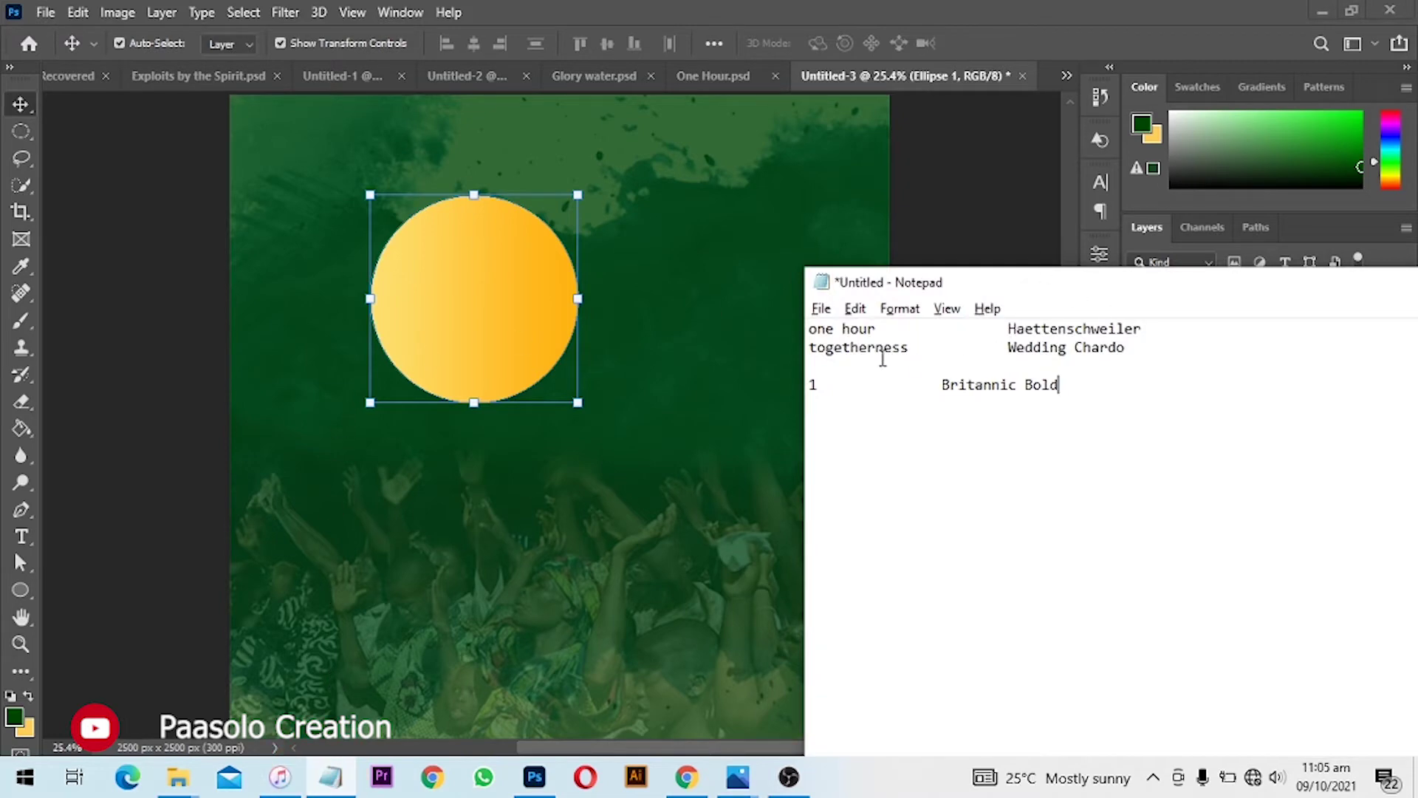
click(684, 76)
scroll(495, 315, down, 2)
scroll(479, 423, up, 2)
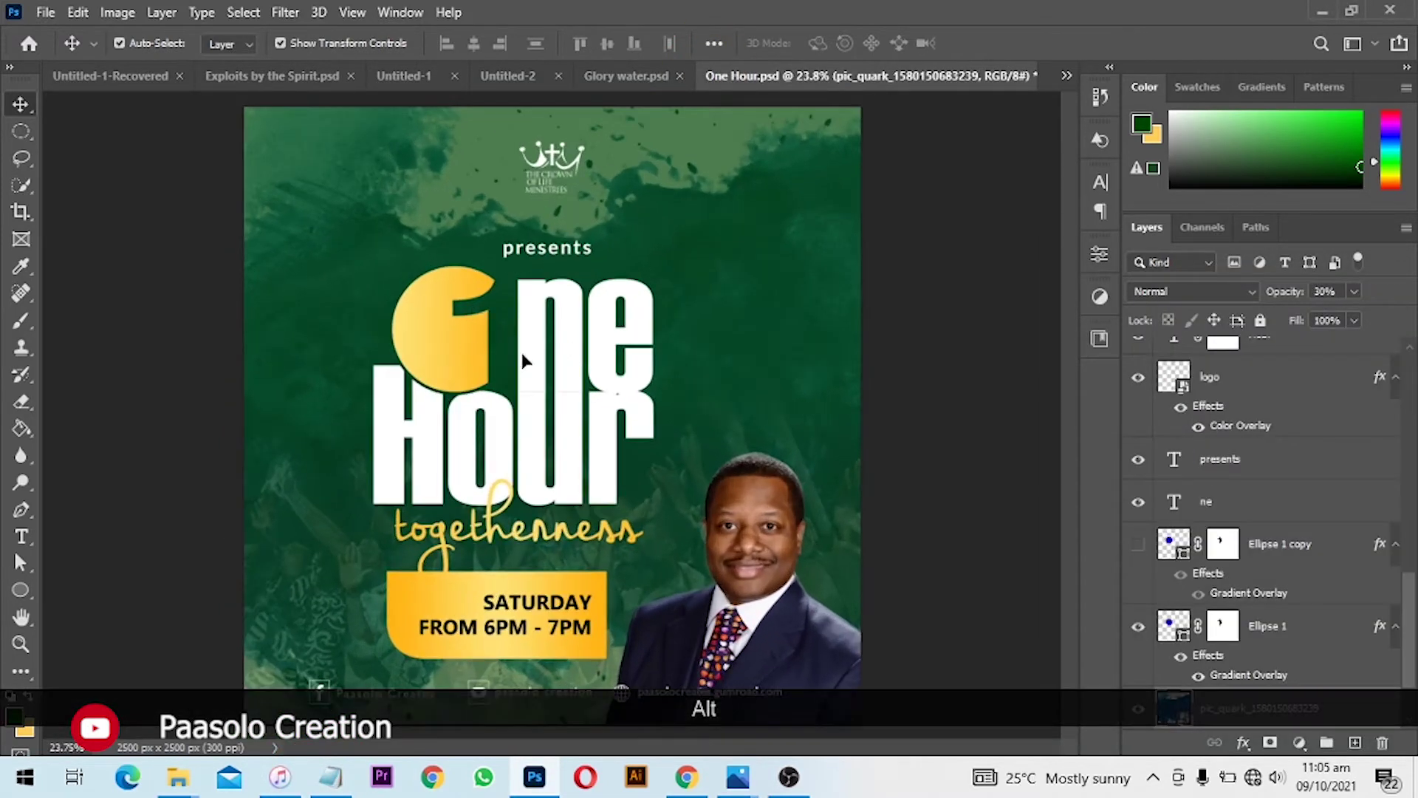
click(1064, 74)
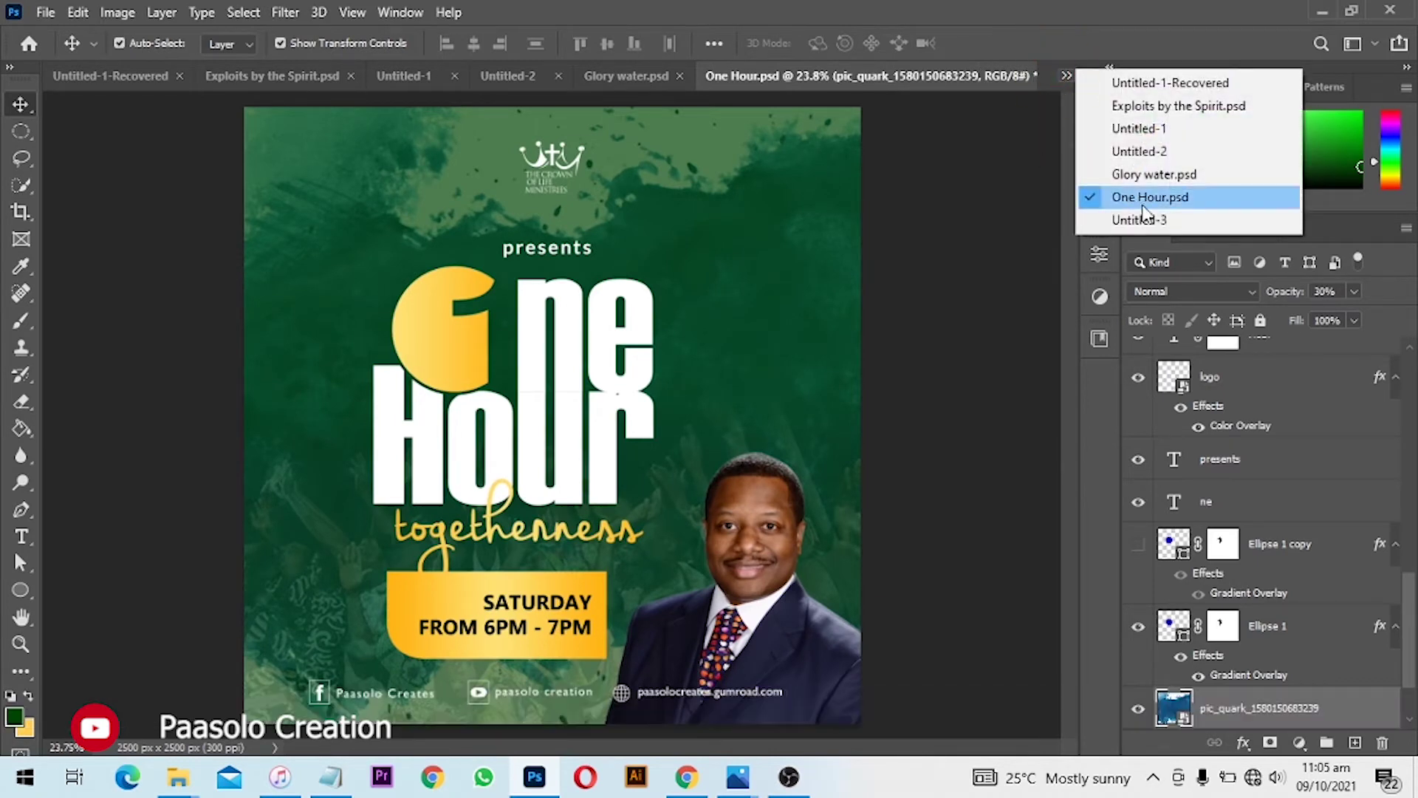
click(1094, 220)
scroll(503, 349, up, 2)
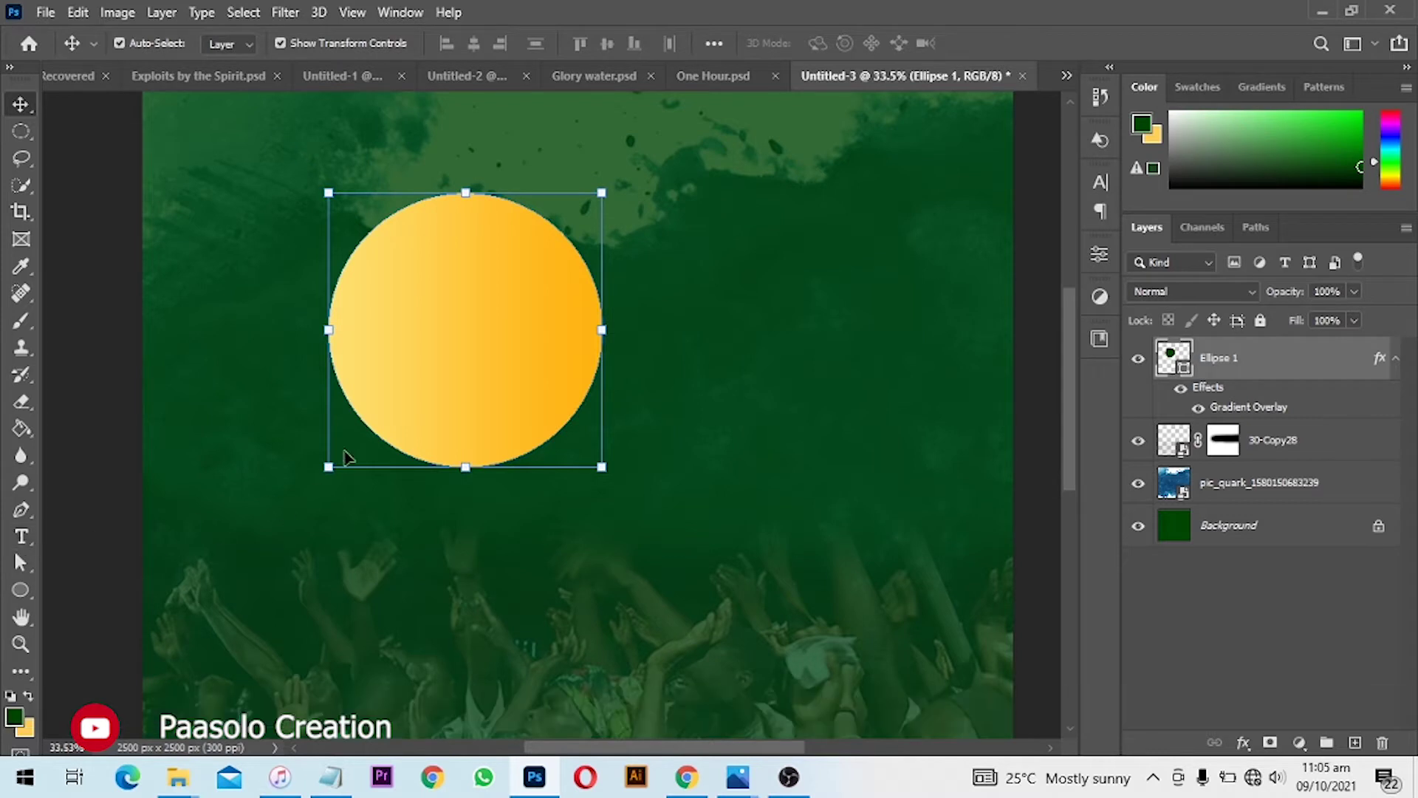
- Add the yellow text "1" to the right of the circle as a new horizontal type layer
click(22, 541)
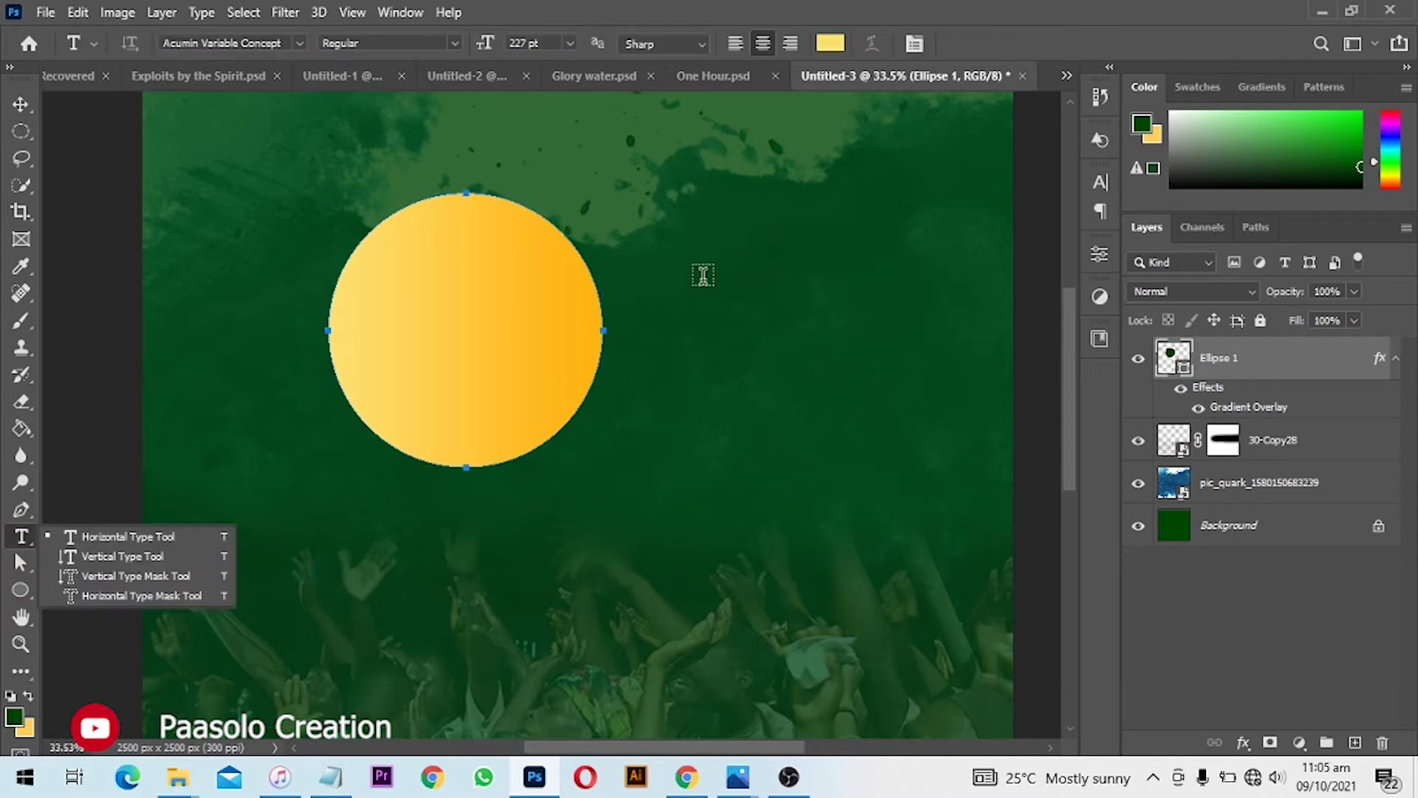
click(768, 301)
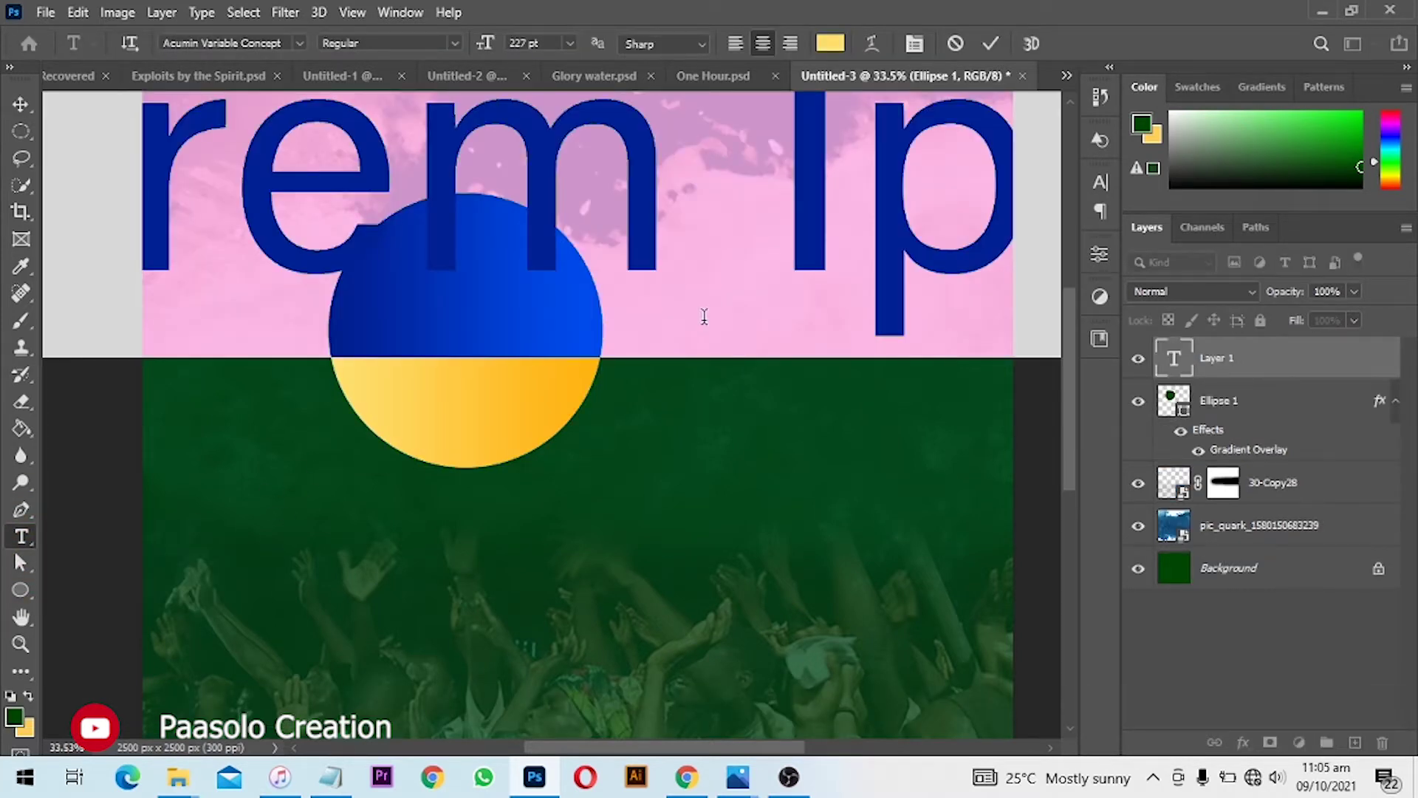
text(1)
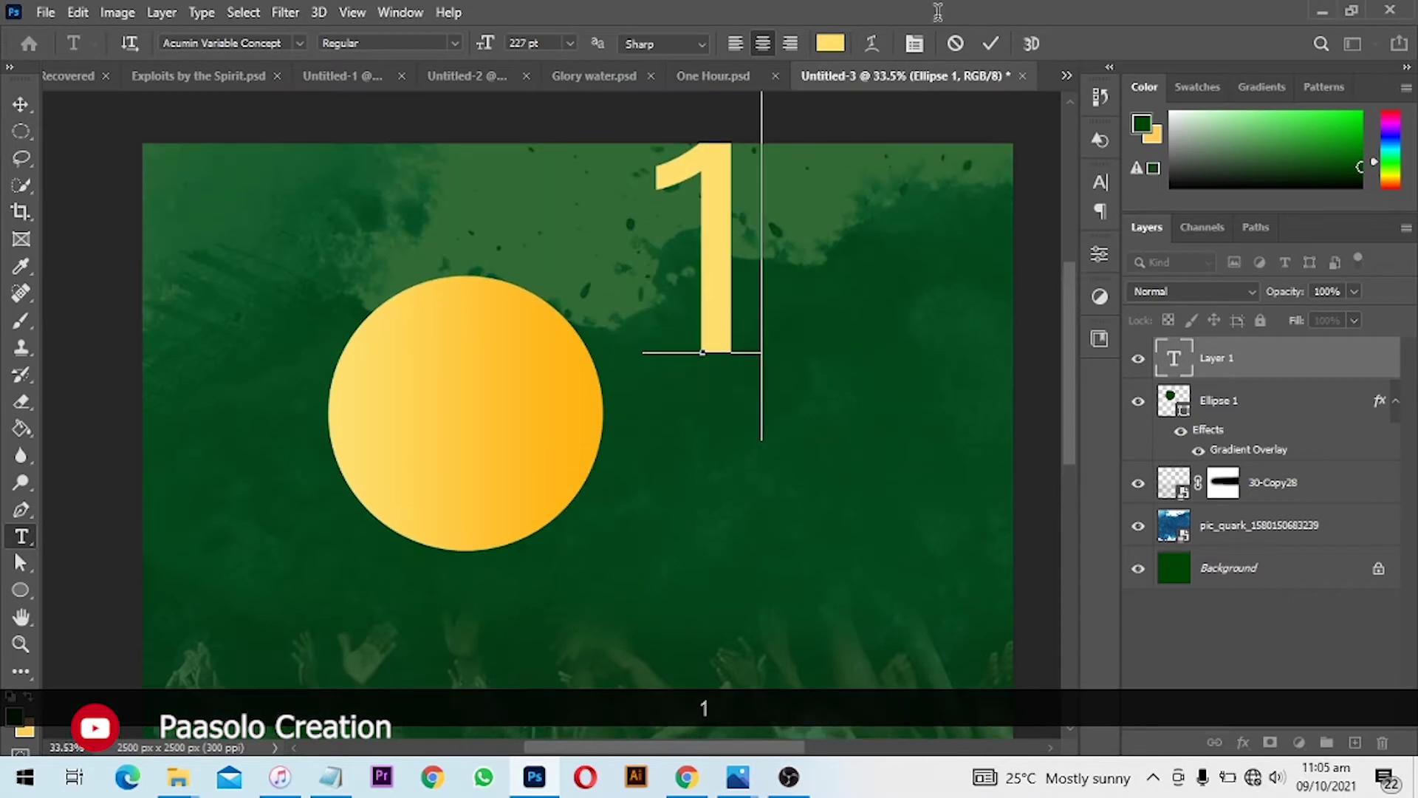
click(990, 43)
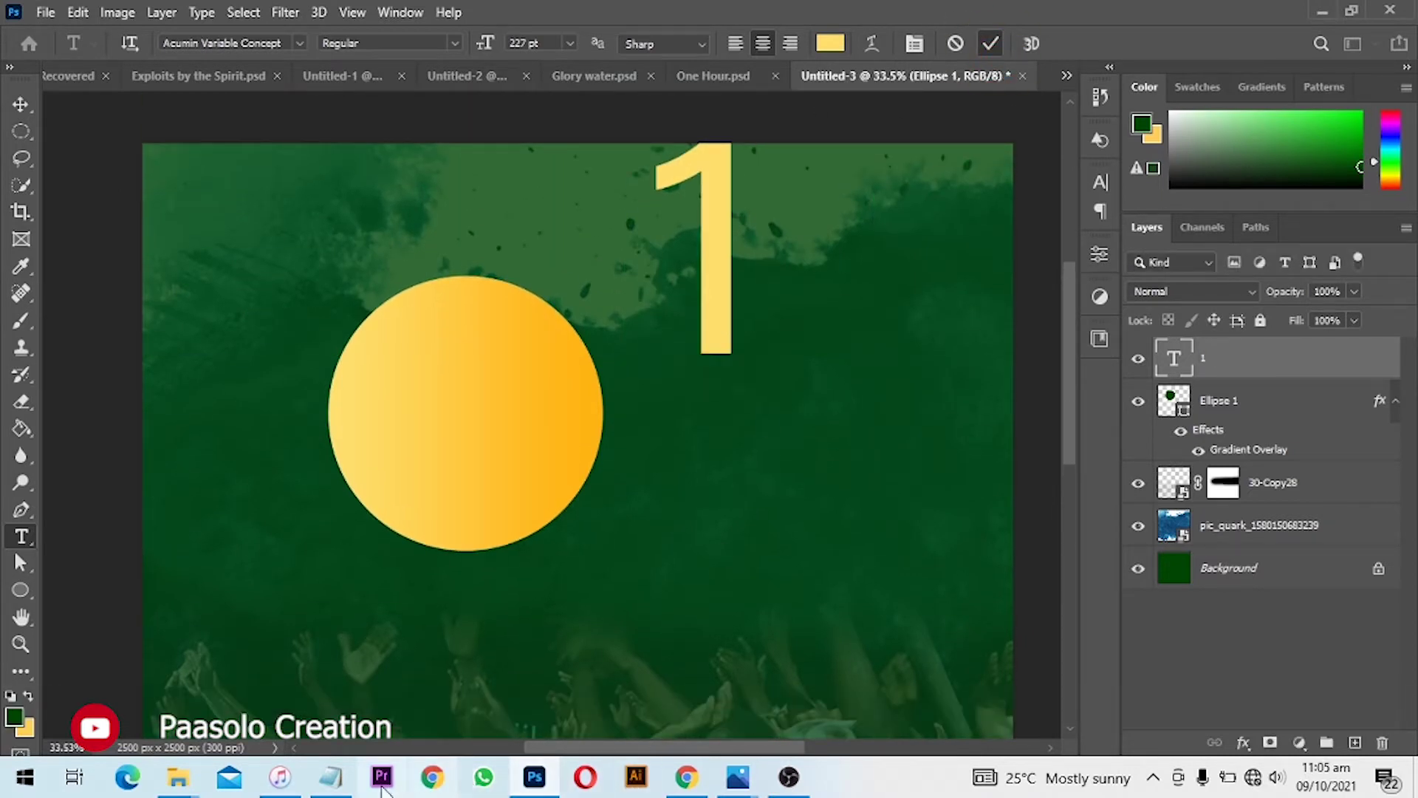
- Copy the font name Britannic Bold from the Notepad notes, return to Photoshop and move the "1" down beside the circle
click(334, 781)
drag(1088, 392, 936, 385)
key(ctrl+c)
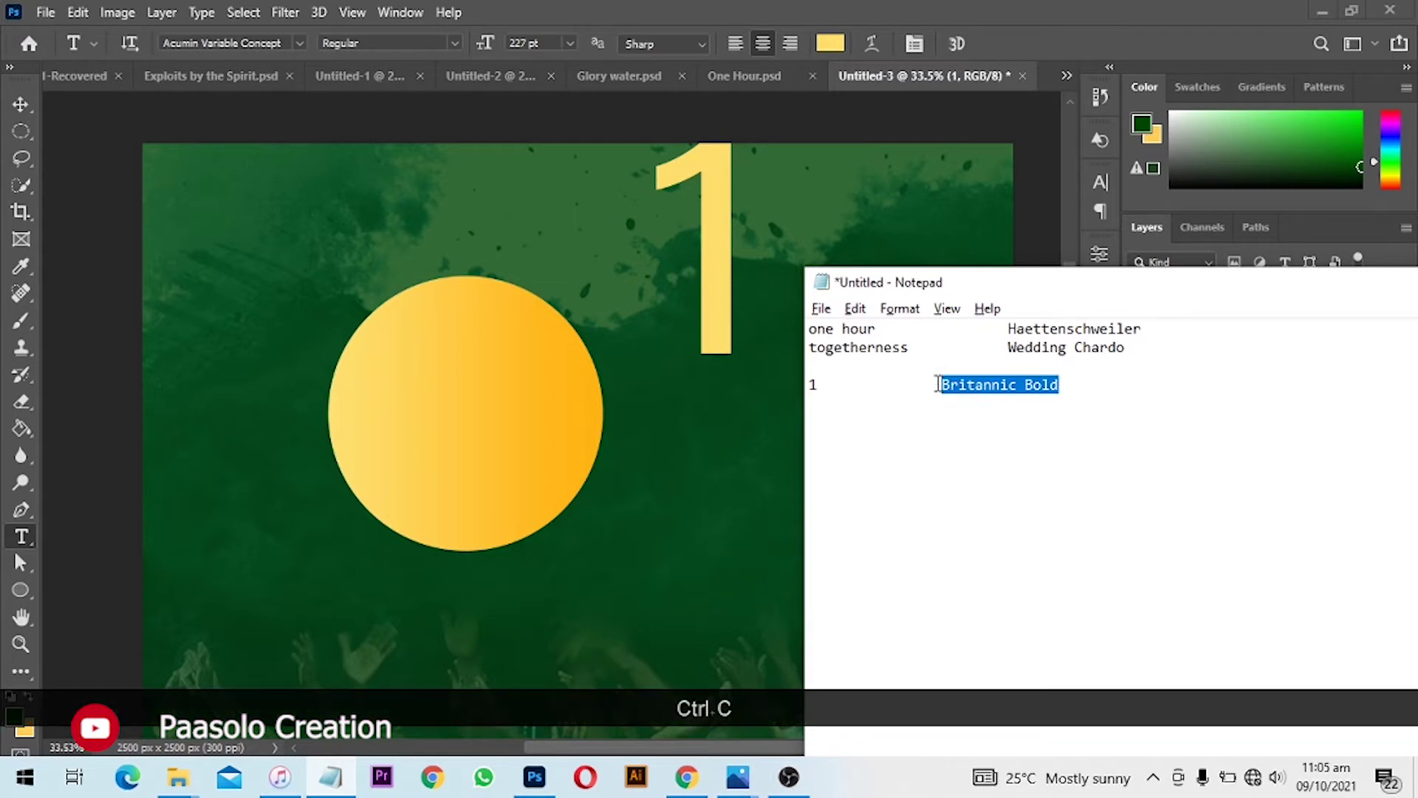
click(3, 102)
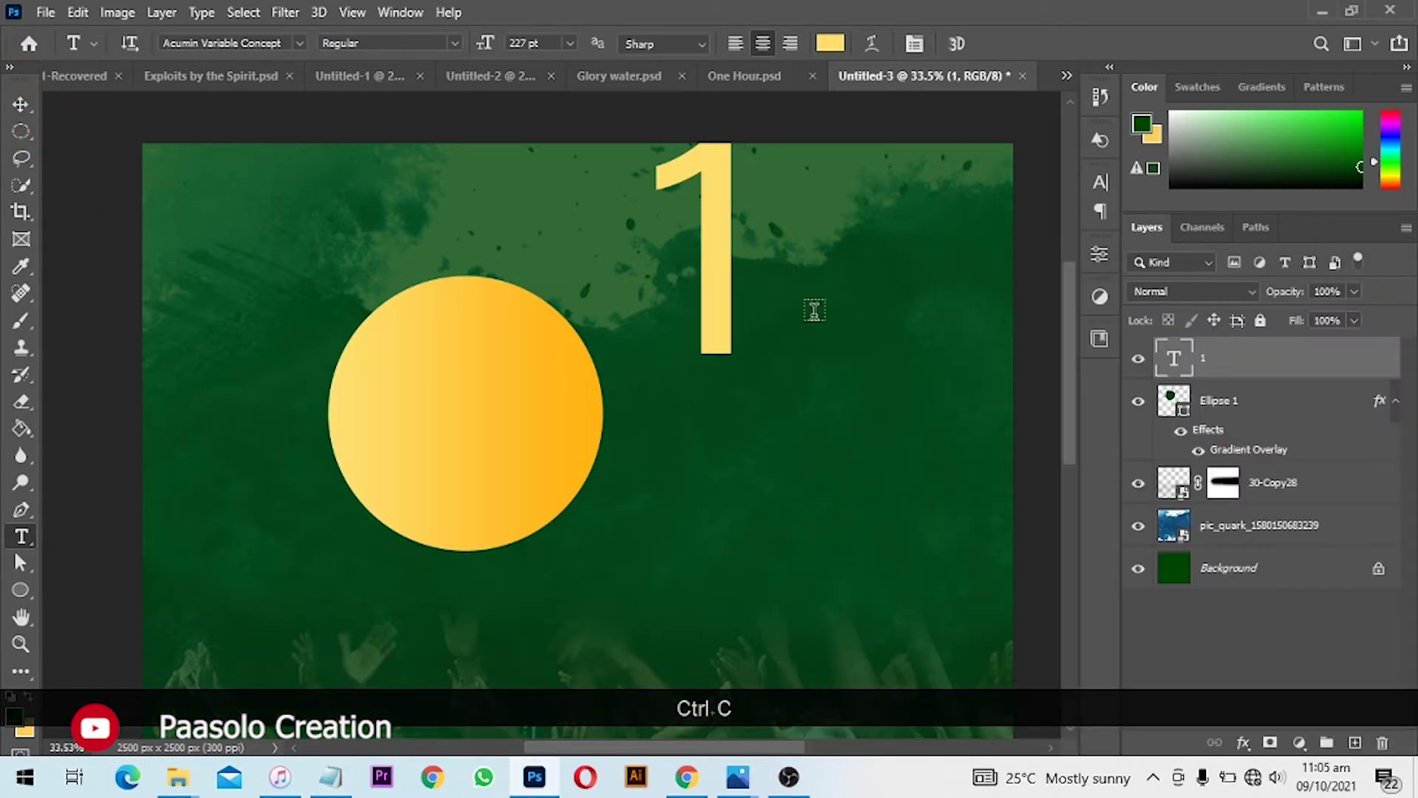
key(v)
drag(728, 291, 724, 416)
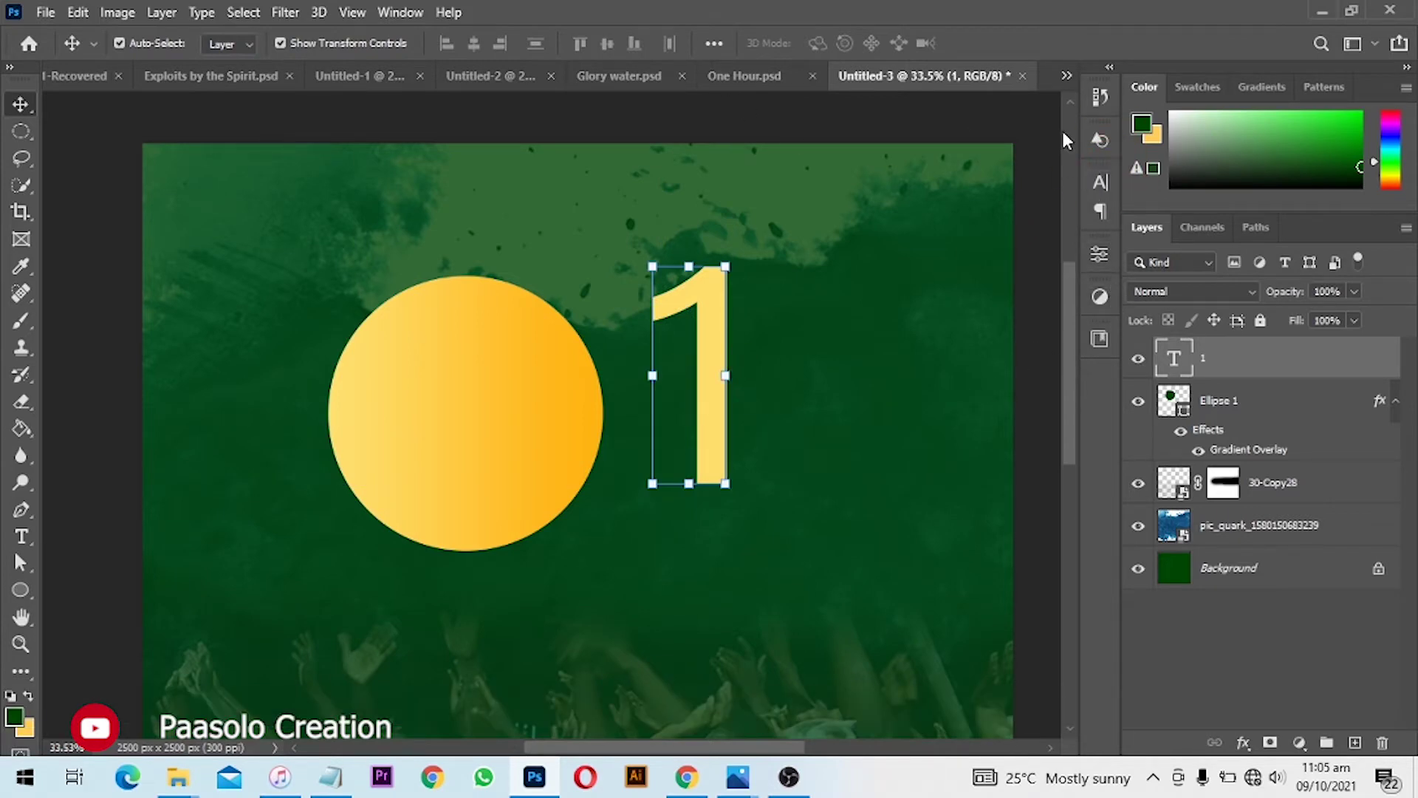
- Set the font of the "1" to Britannic Bold and move the numeral over the circle's right edge
click(1100, 185)
click(1101, 184)
click(399, 13)
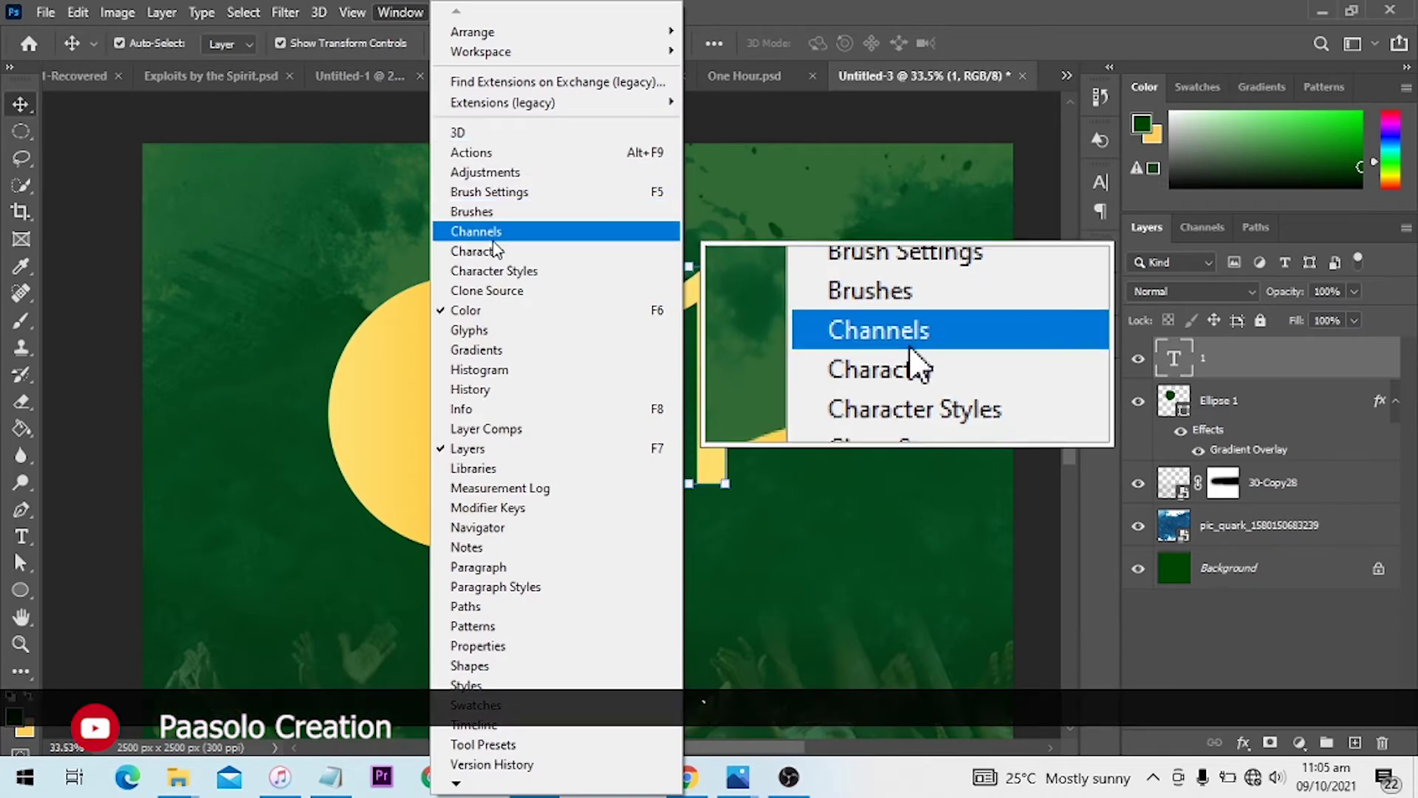
click(494, 257)
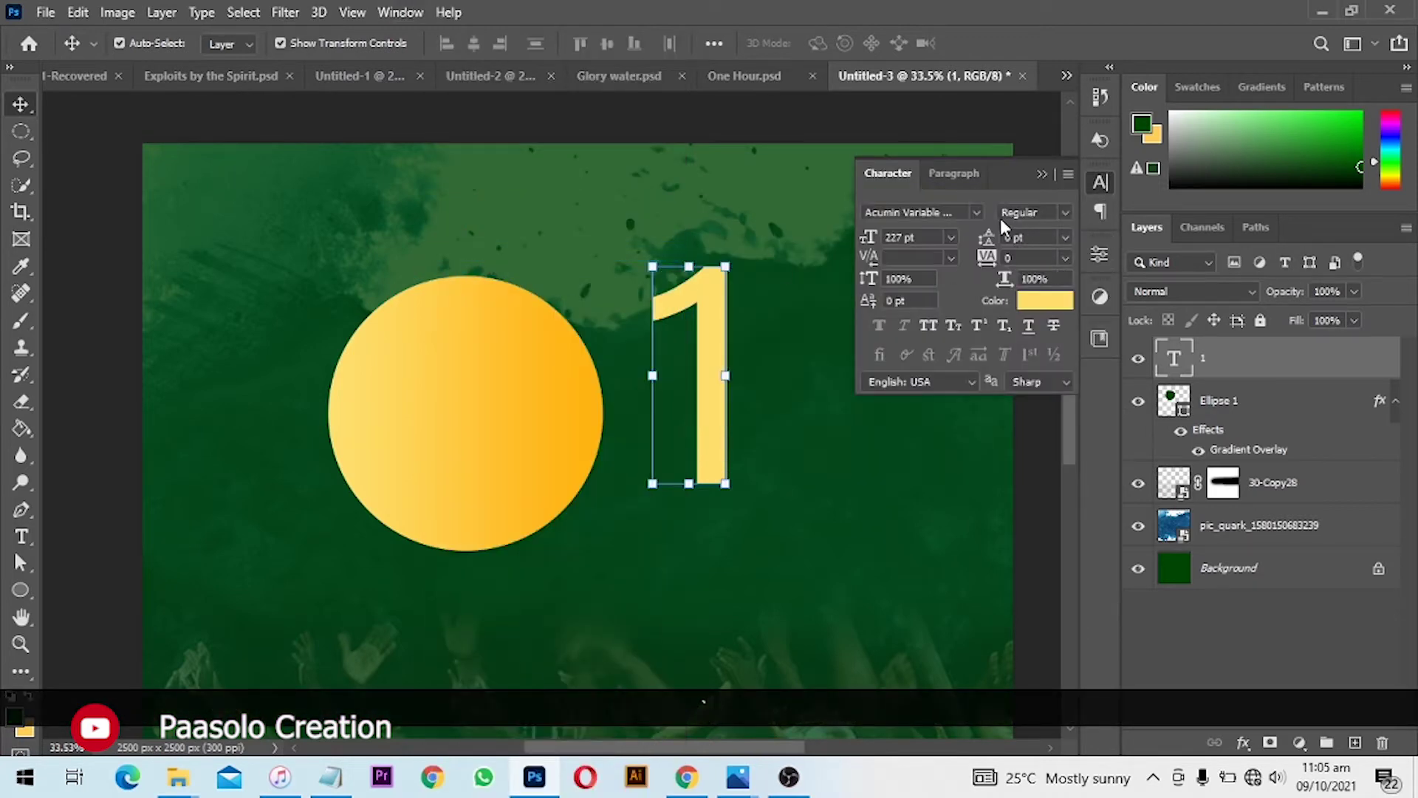
click(948, 213)
key(ctrl+v)
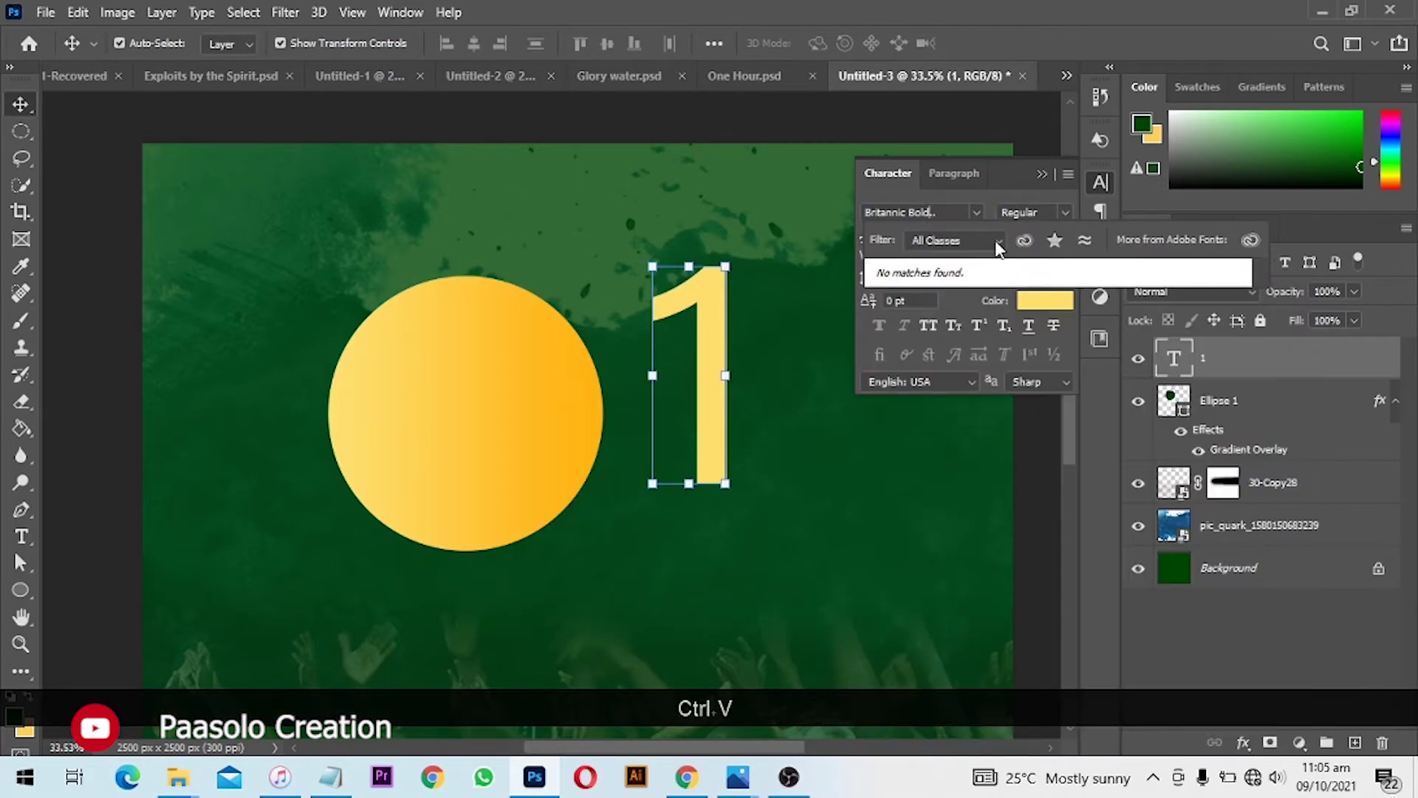
key(Delete)
key(Delete)
key(Delete)
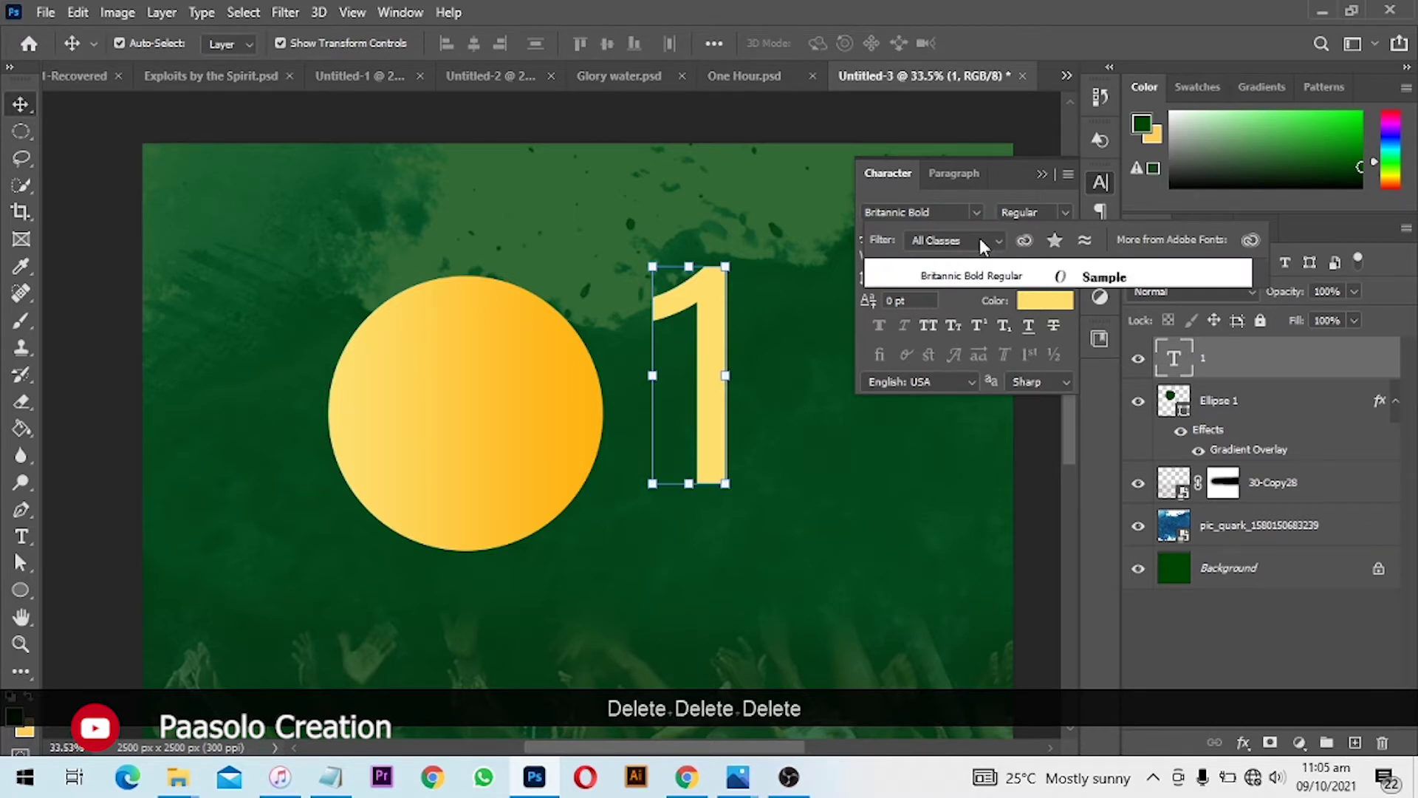
click(974, 275)
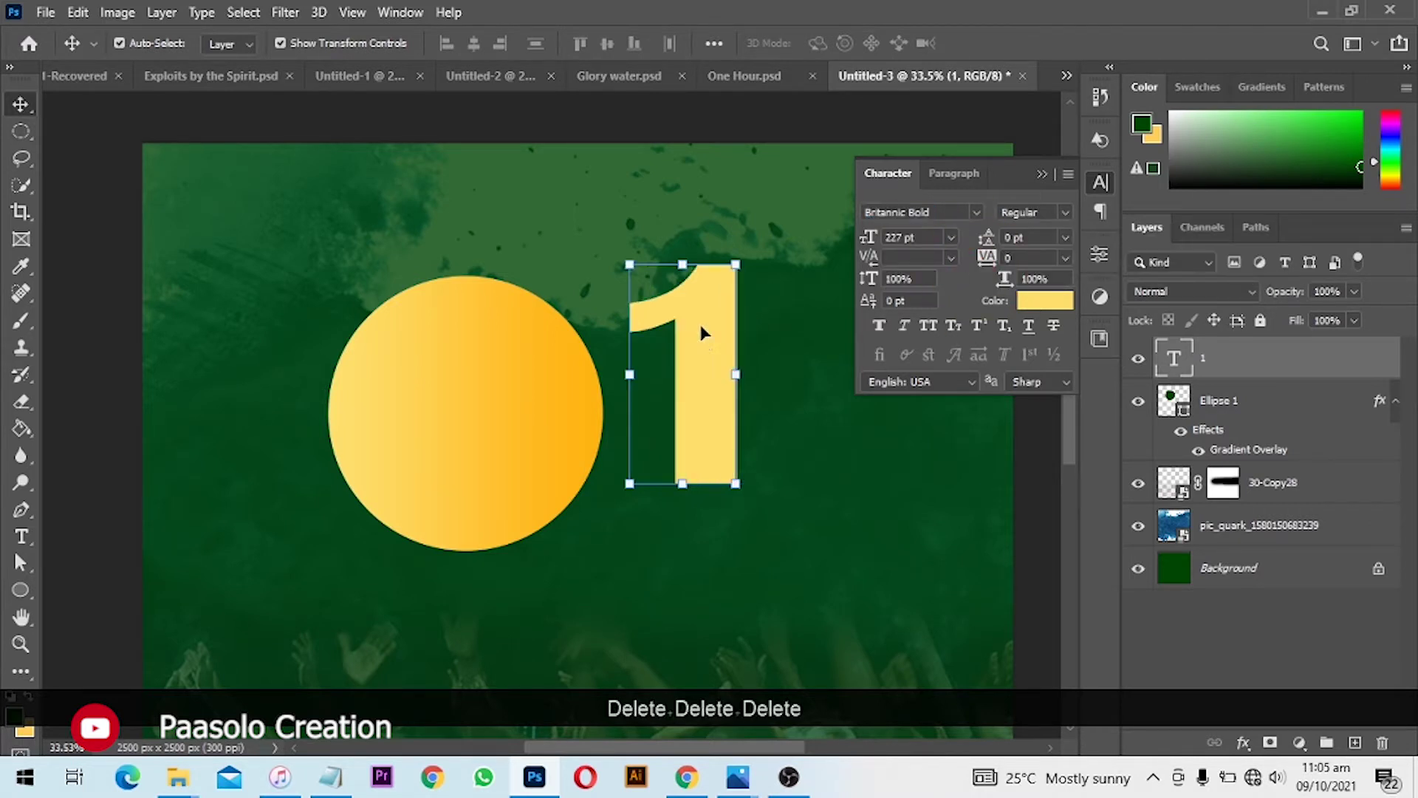
drag(697, 332, 598, 390)
scroll(642, 339, up, 2)
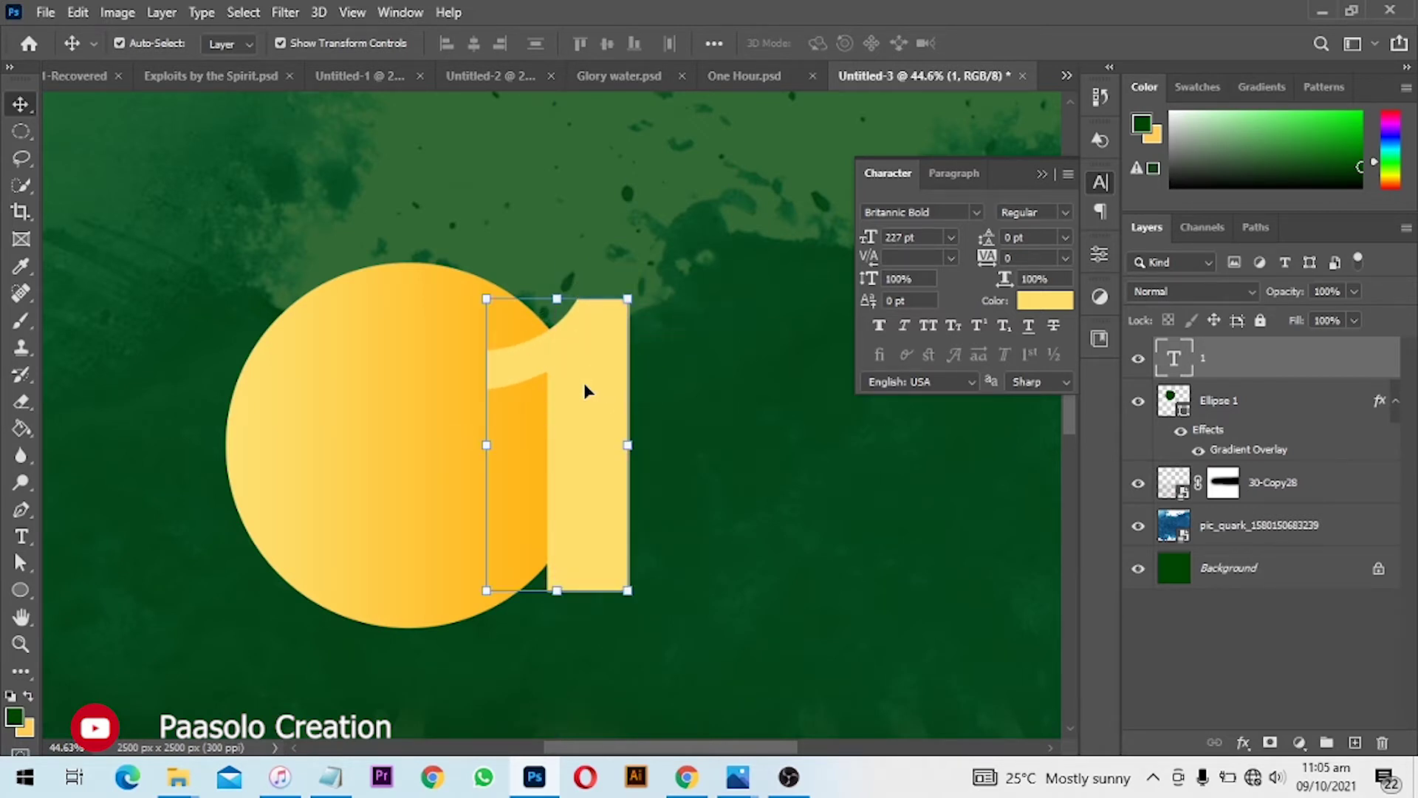
- Add the text "ne" as a new type layer to the right of the "1"
scroll(584, 385, down, 2)
drag(776, 361, 711, 362)
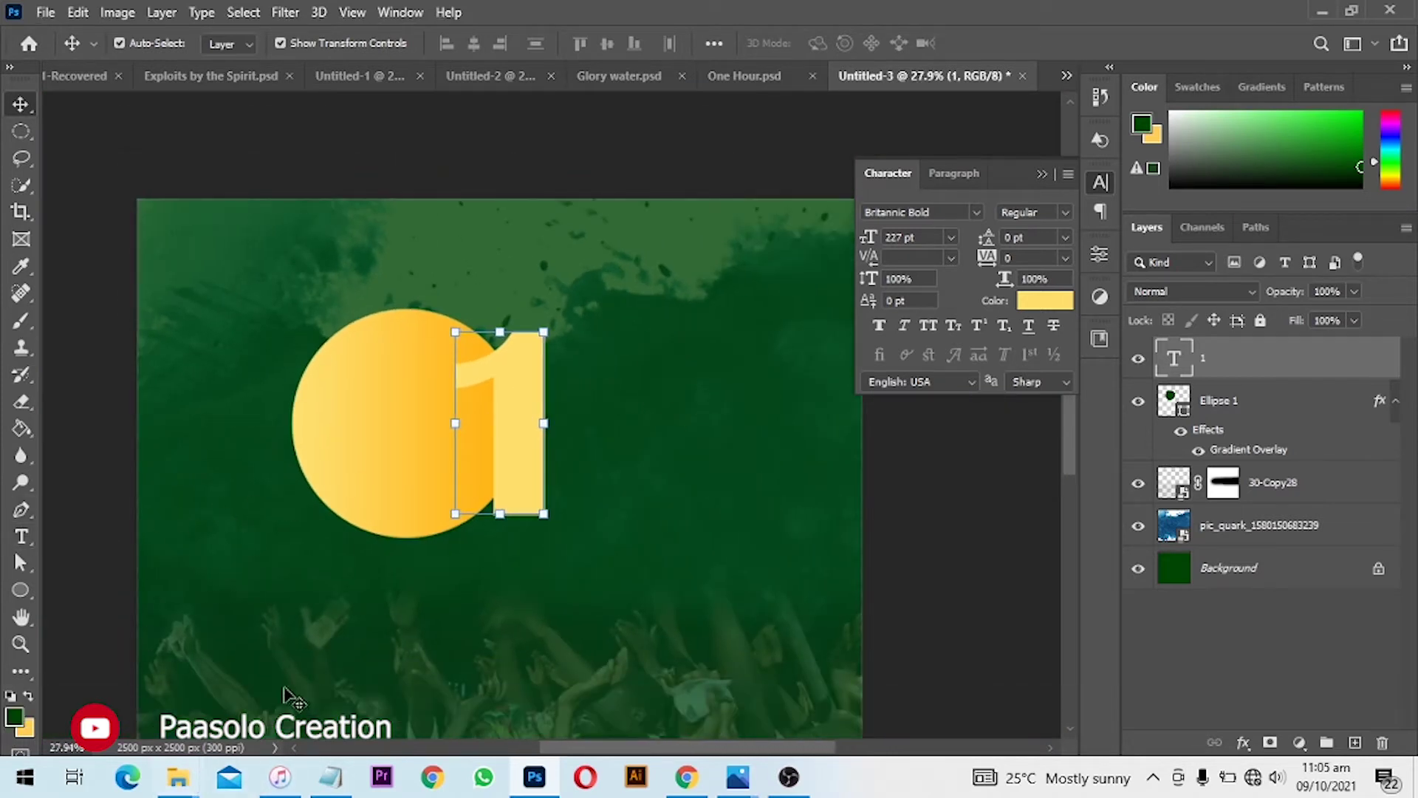
key(t)
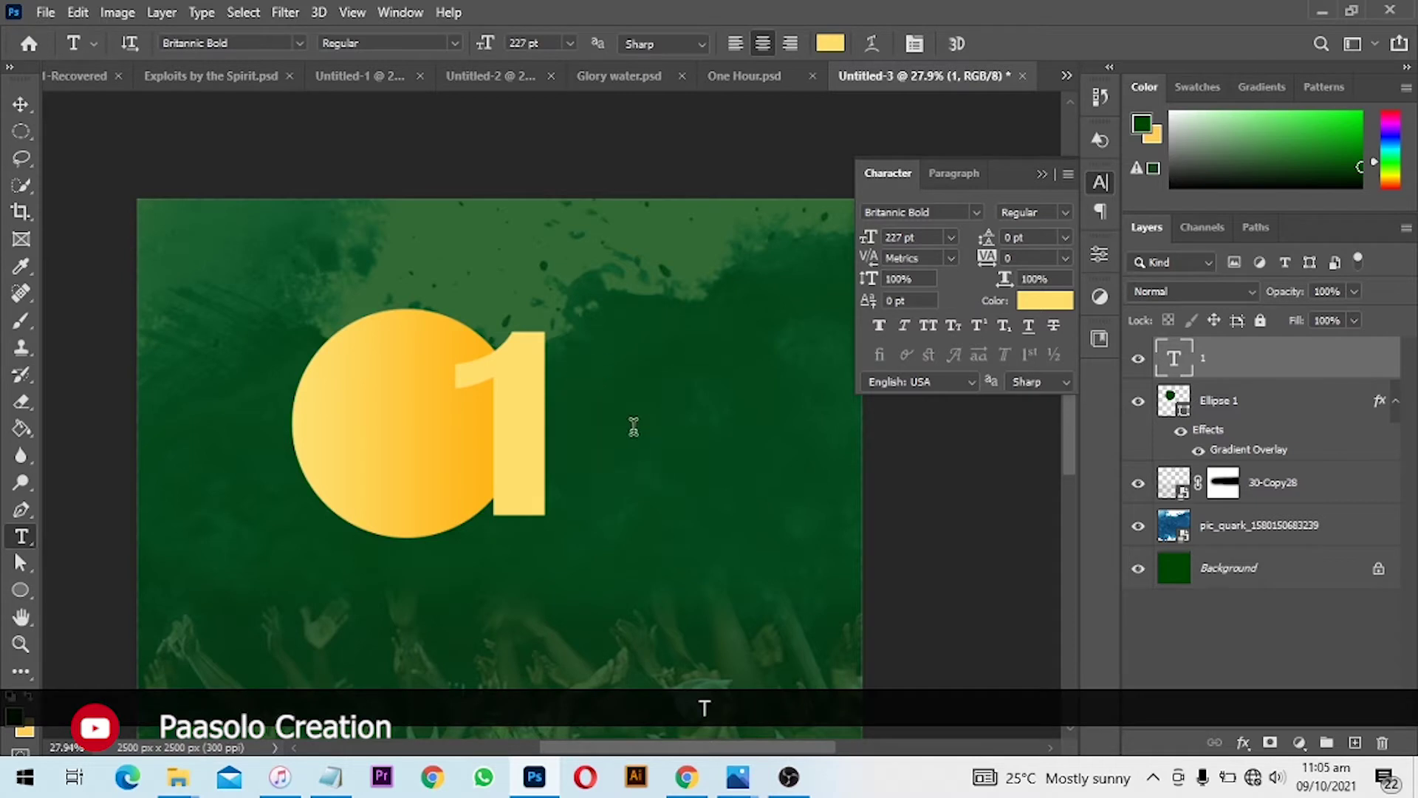
click(639, 431)
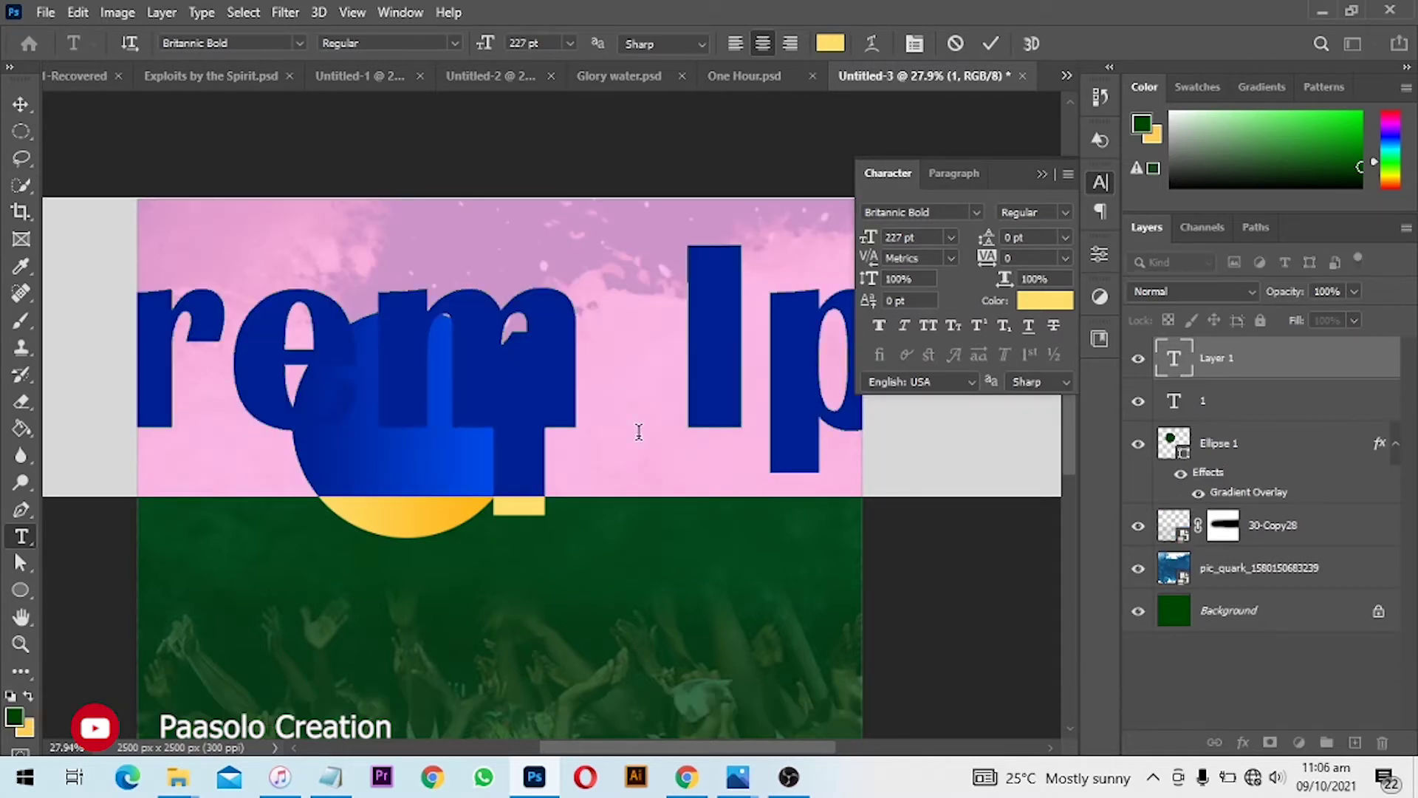
text(ne)
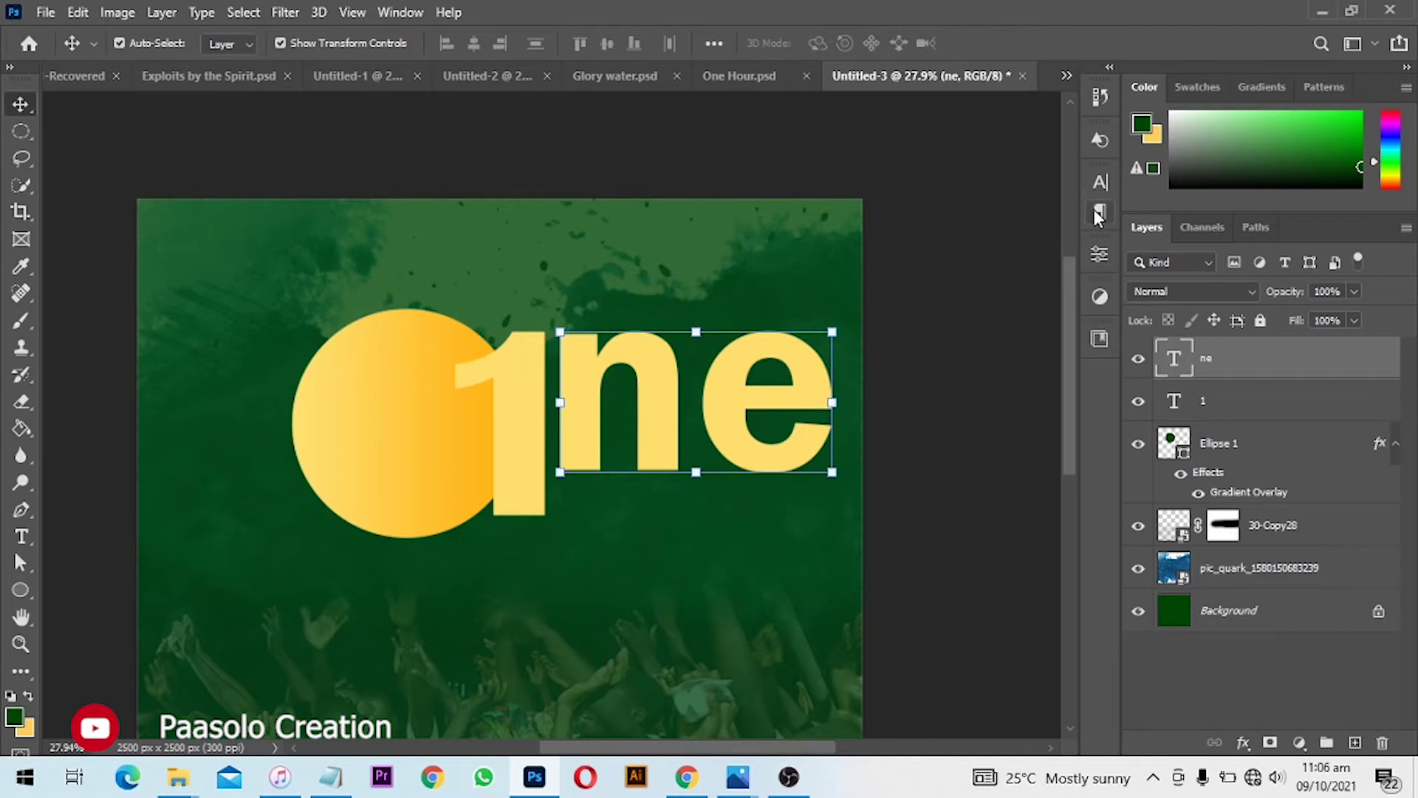
- Set the font of the "ne" text to Haettenschweiler and move the letters close beside the "1"
click(1100, 185)
click(923, 212)
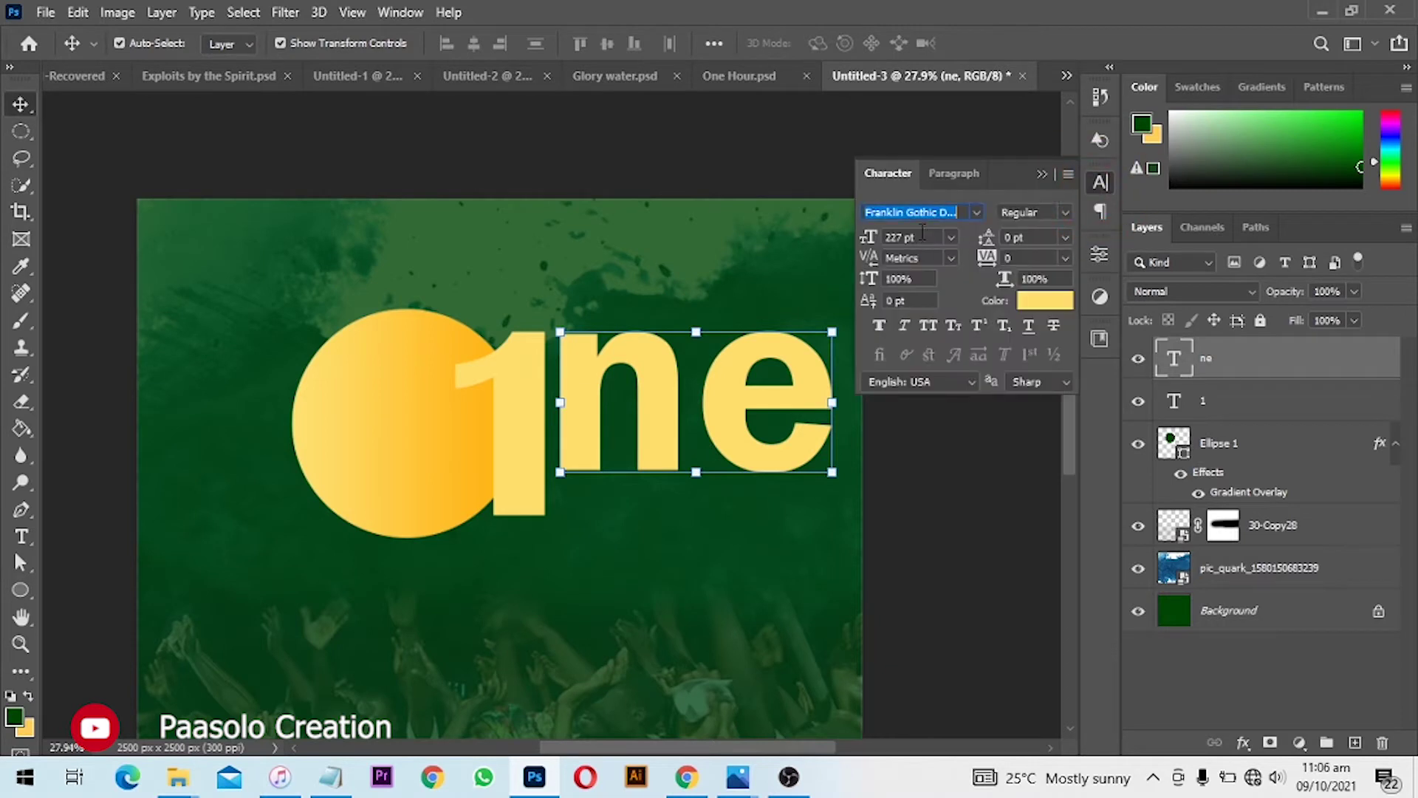
key(ctrl+v)
click(949, 277)
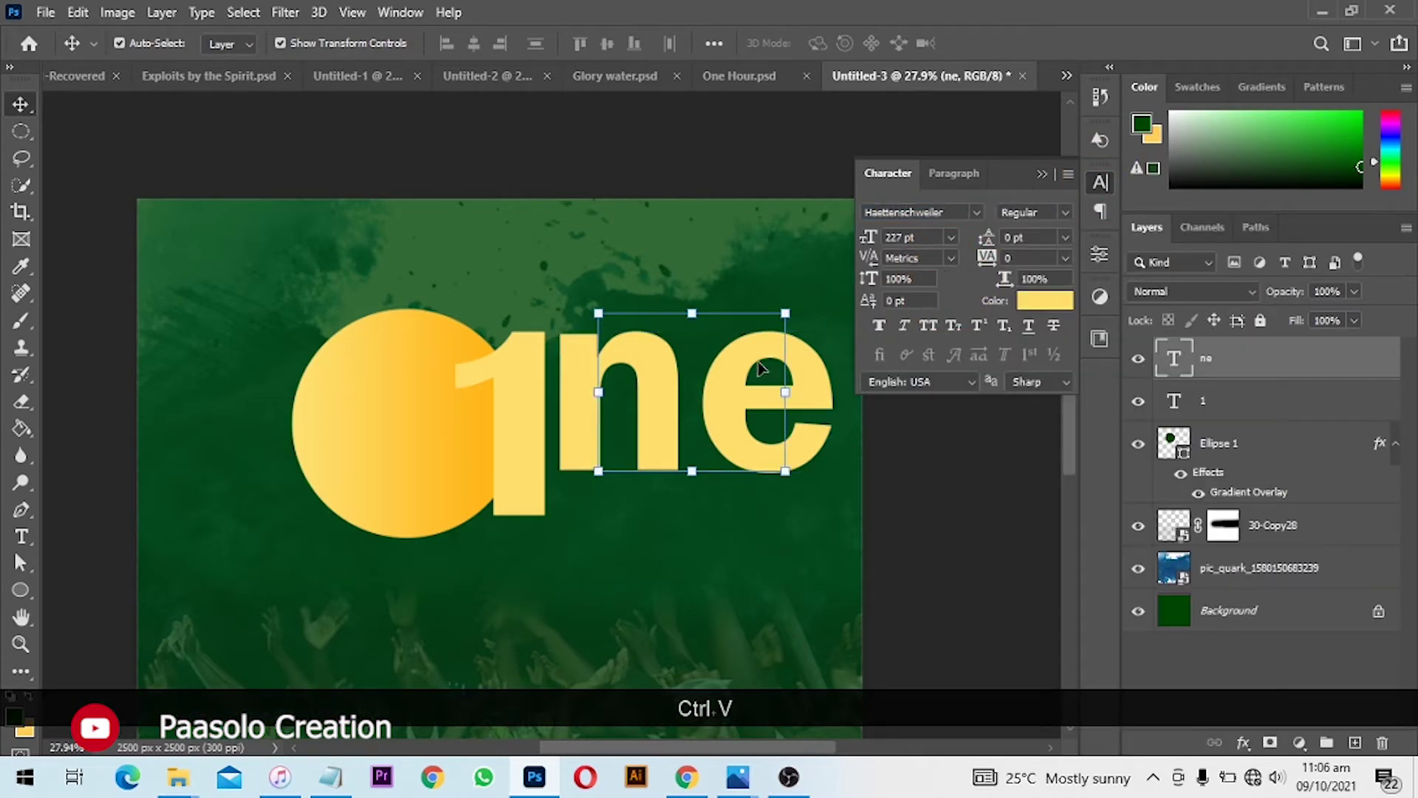
drag(717, 380, 674, 406)
- Align the top edge of the "n" precisely with the top edge of the "1", keeping a narrow gap between them
scroll(592, 388, up, 2)
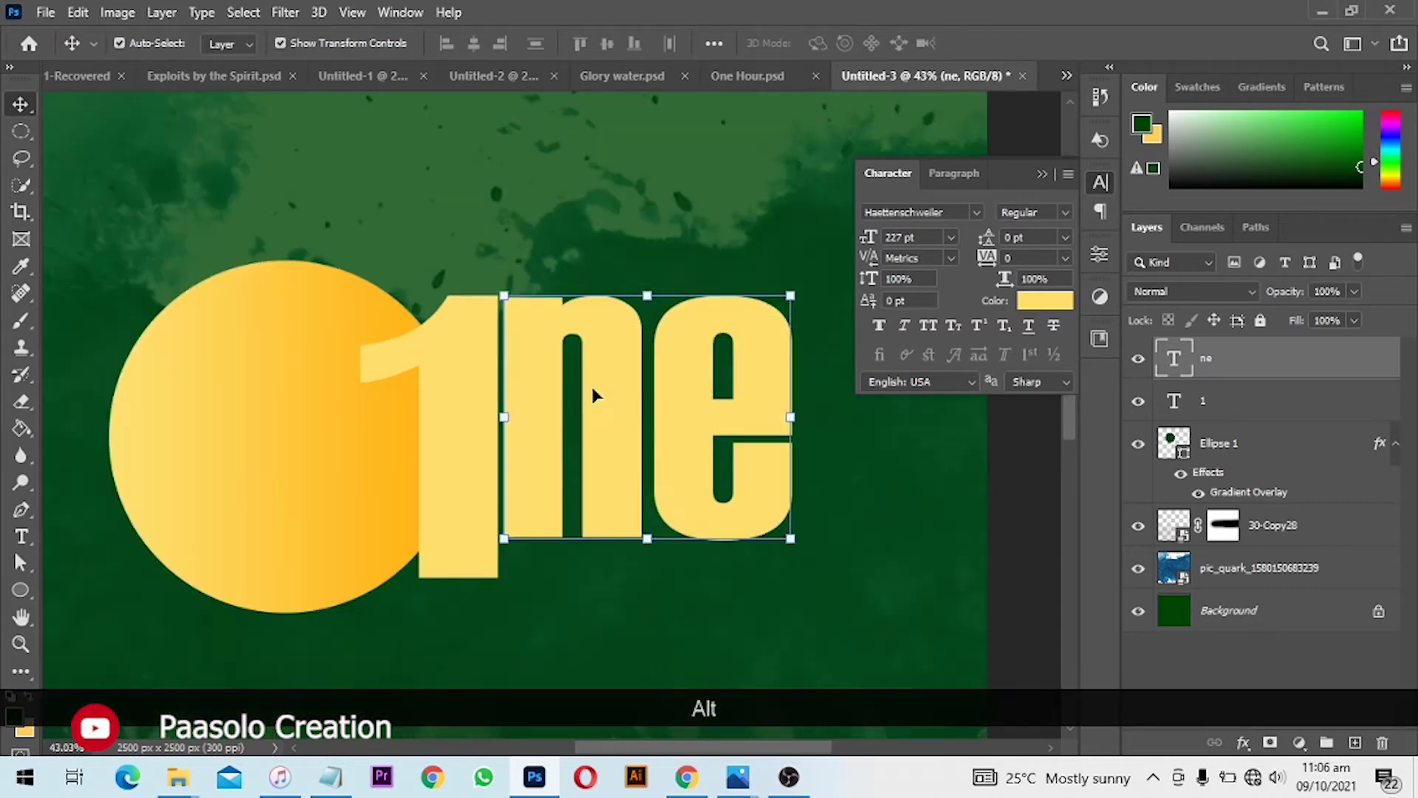
scroll(491, 320, up, 5)
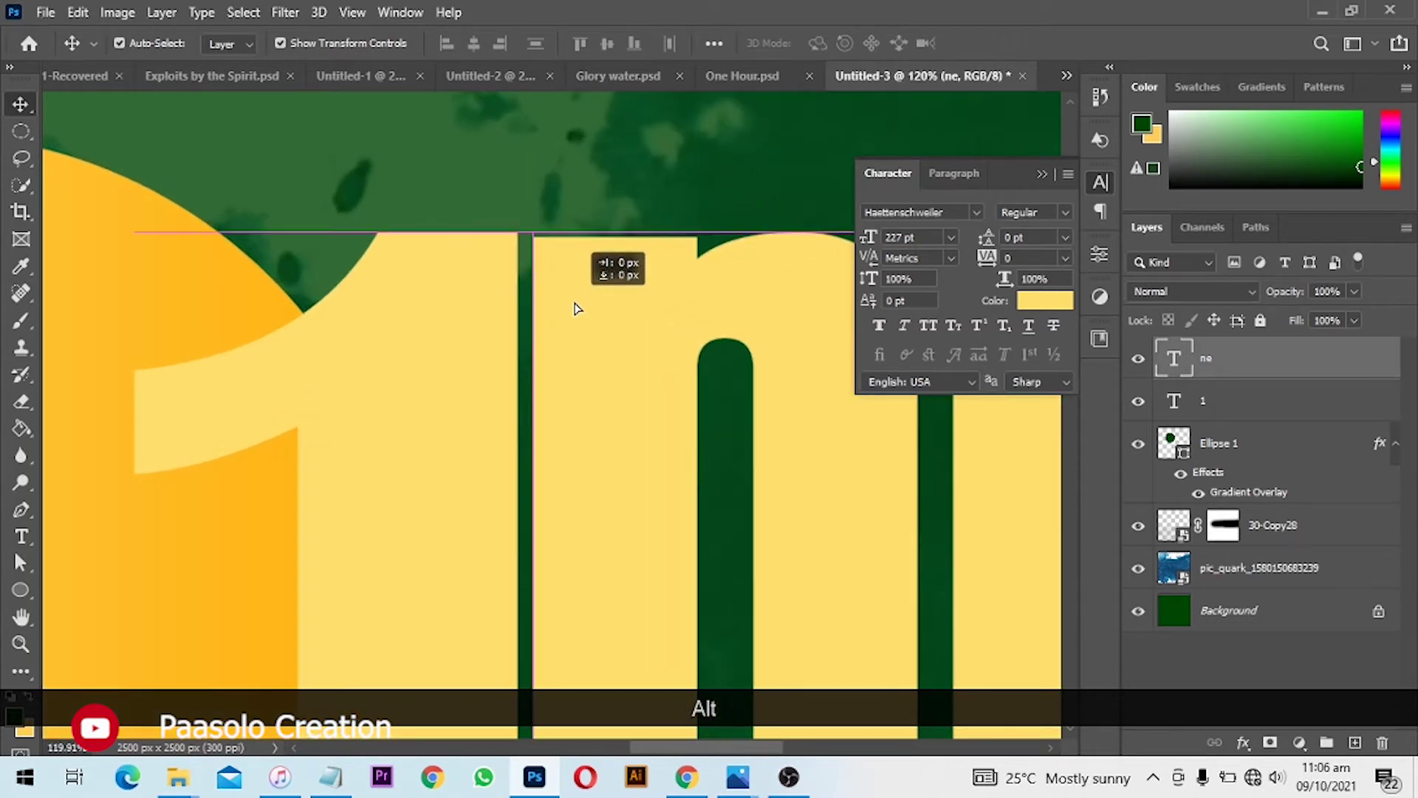
scroll(542, 255, up, 3)
scroll(545, 259, up, 2)
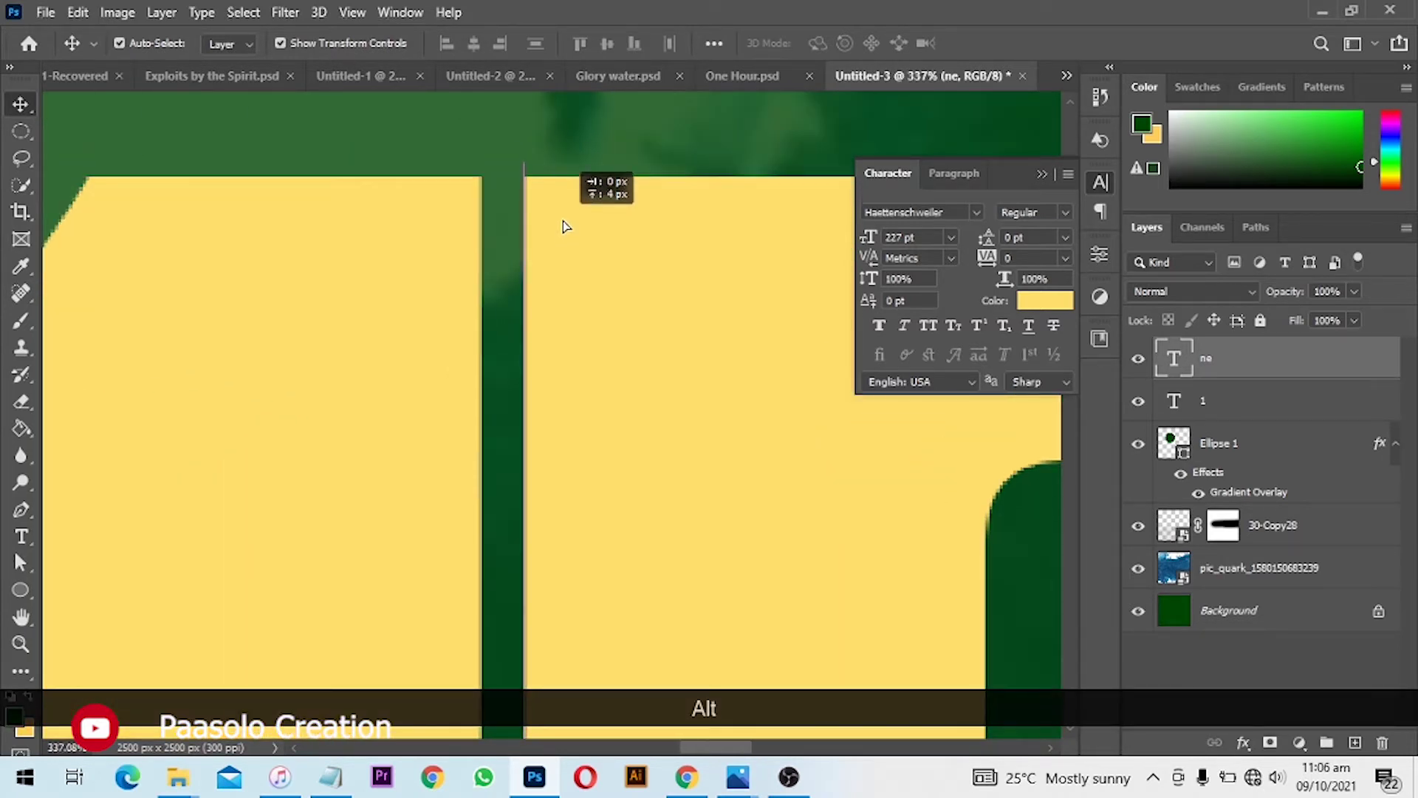
alt+click(561, 216)
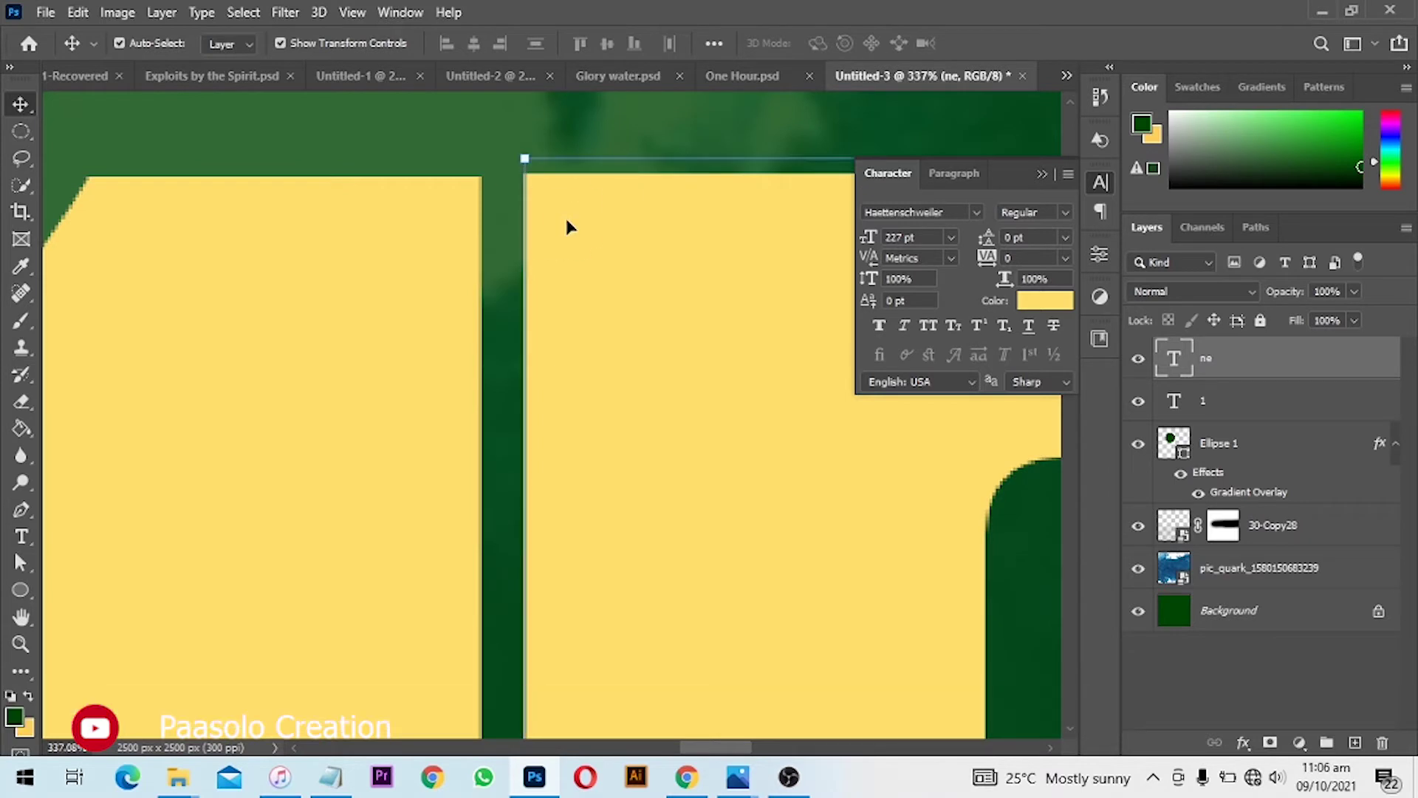
key(Down)
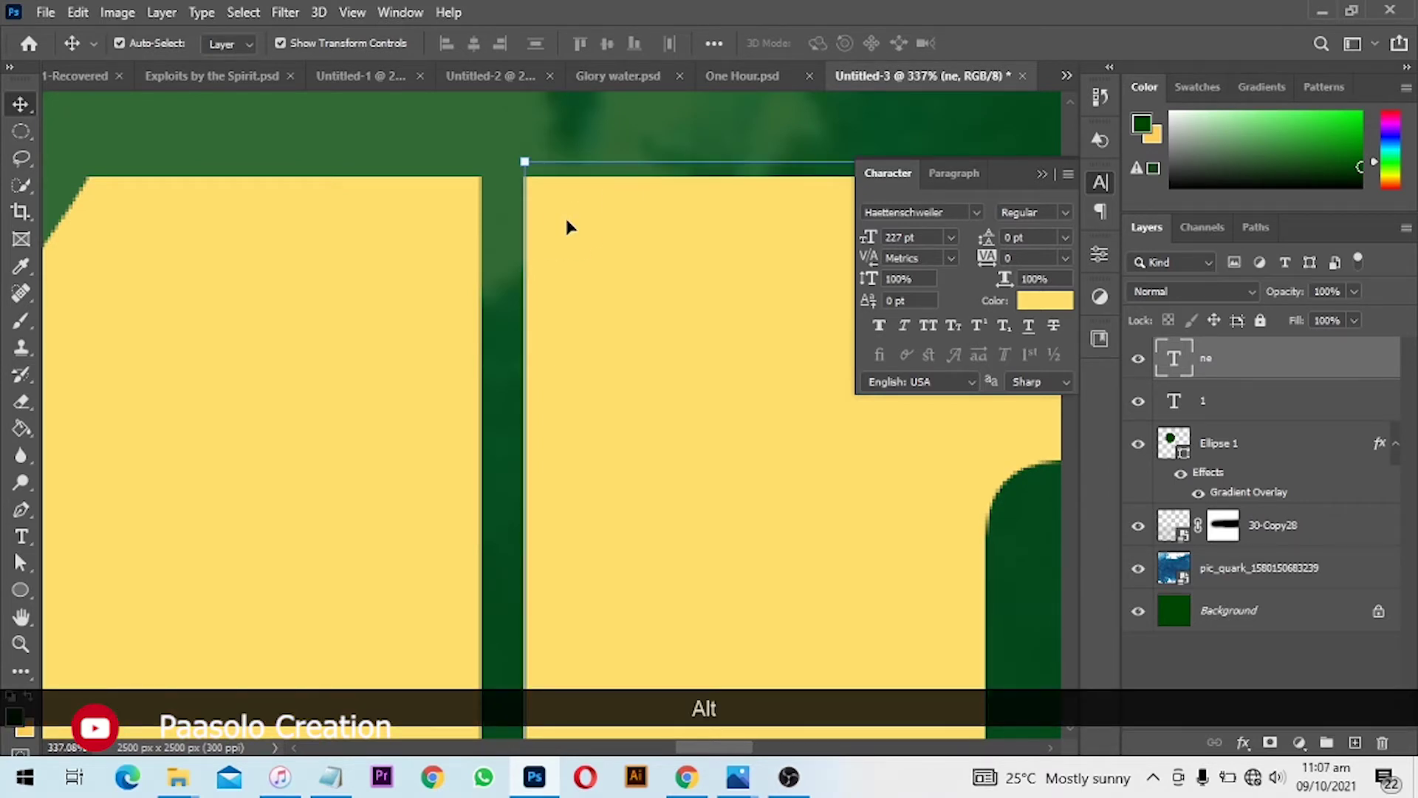
alt+scroll(567, 224, down, 3)
scroll(569, 229, down, 4)
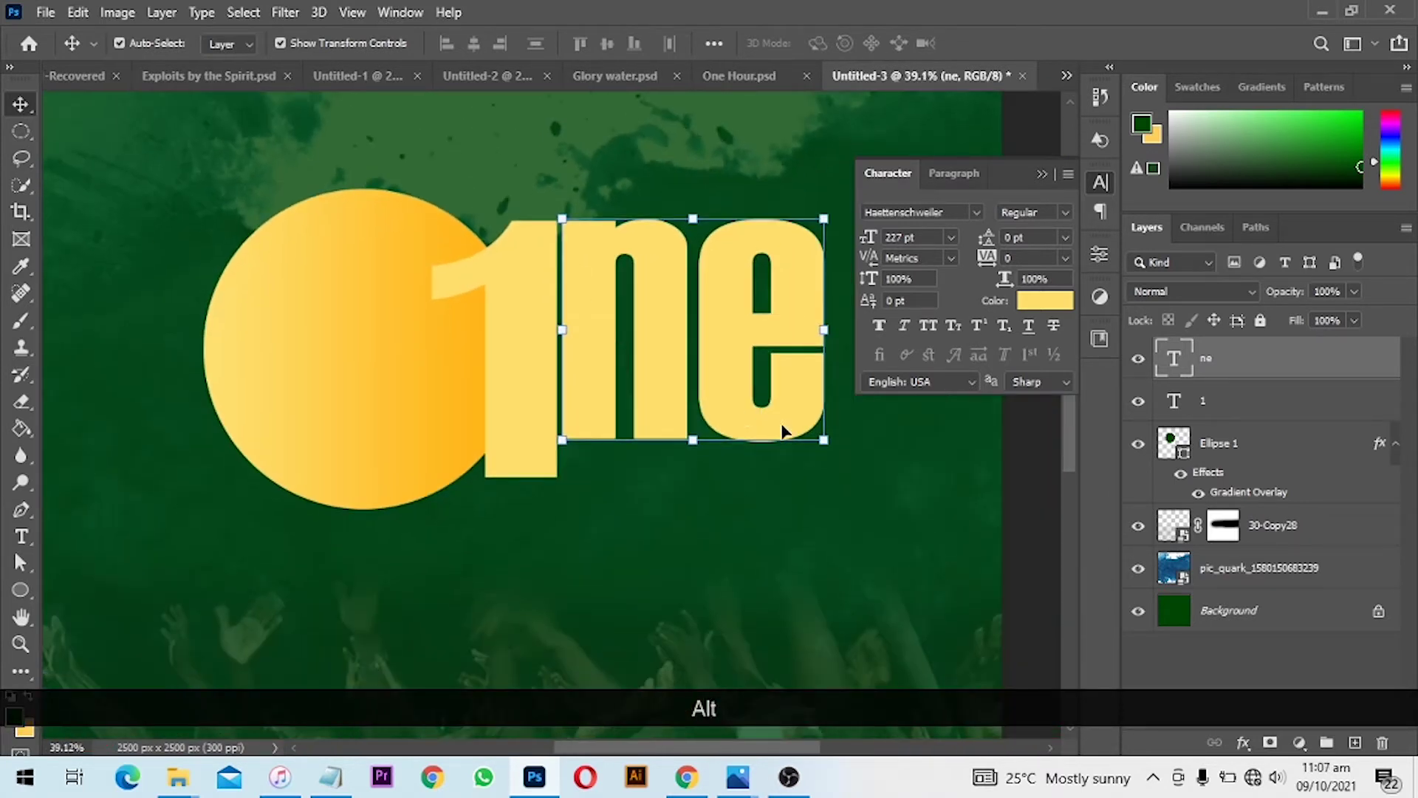
- Enlarge the "ne" text to about 254 pt, with its base level with the foot of the "1"
drag(829, 456, 840, 487)
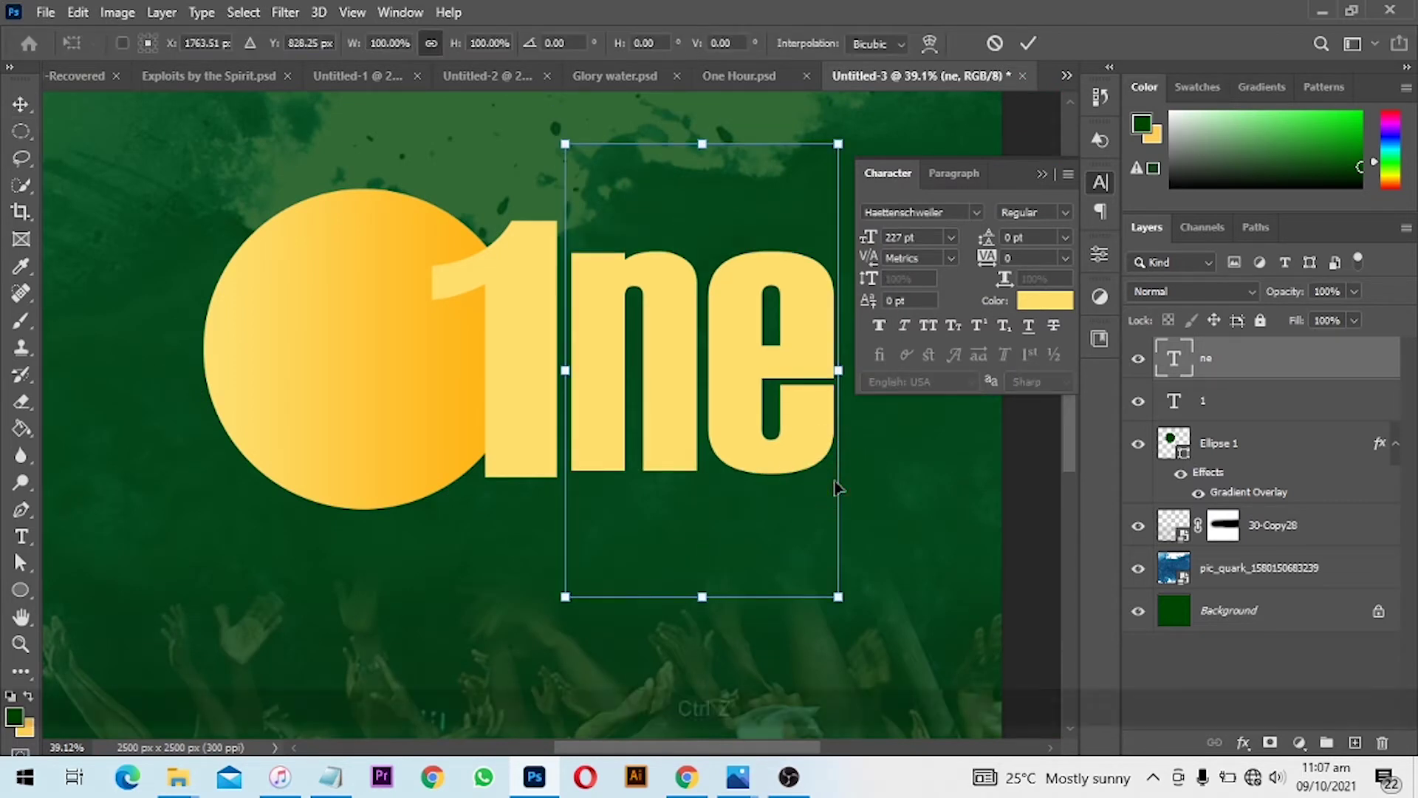
key(ctrl+z)
drag(830, 566, 845, 635)
key(Return)
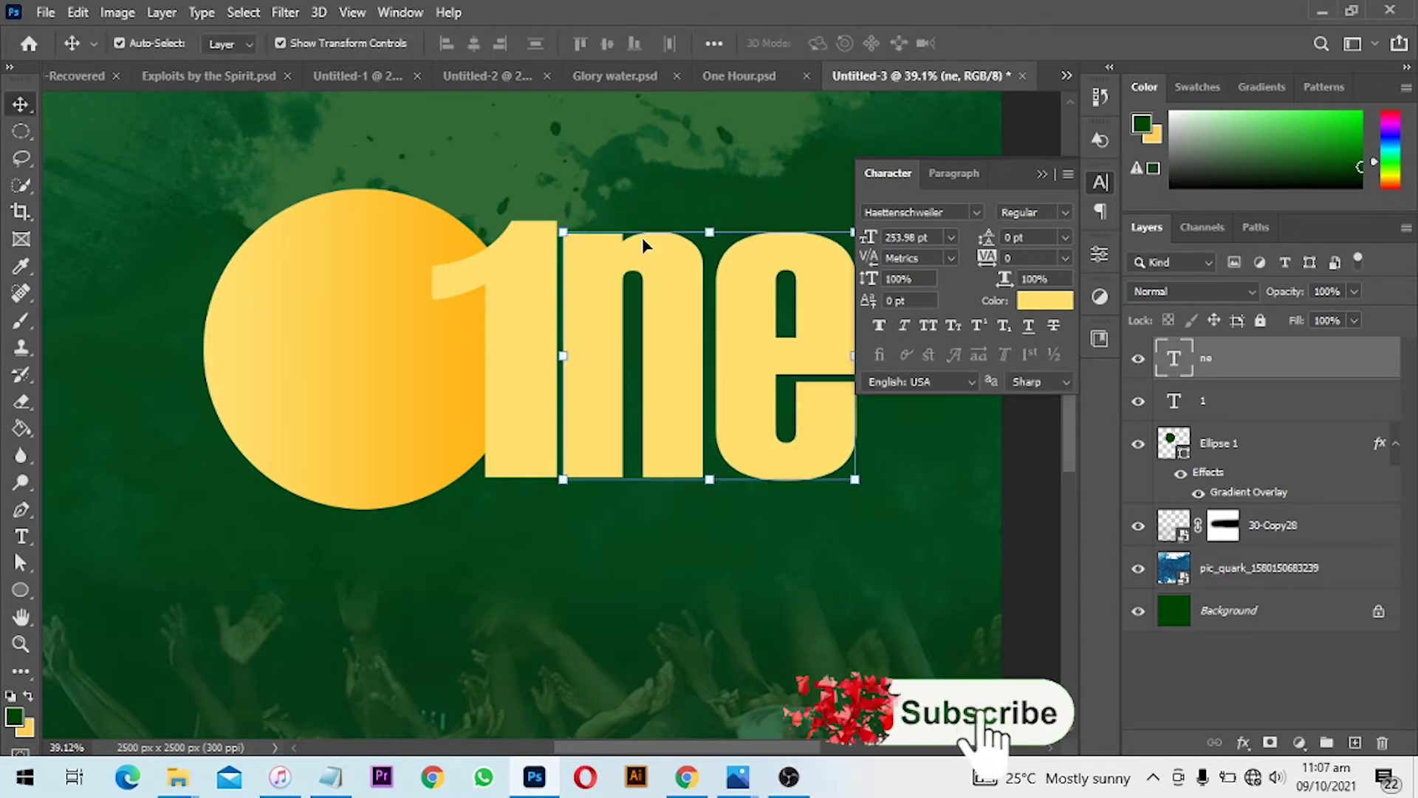
- Convert the "ne" type layer to a smart object
scroll(670, 346, down, 1)
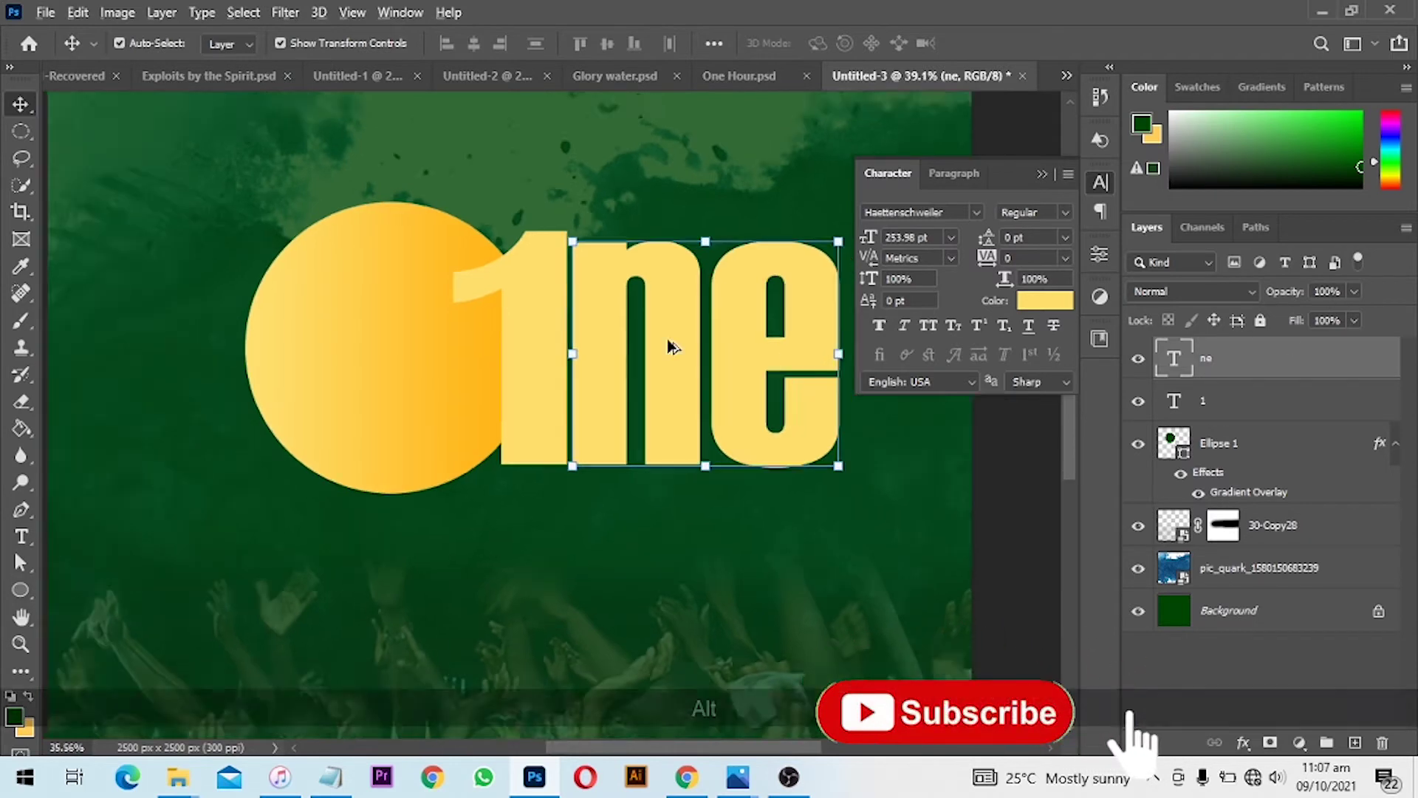
scroll(672, 347, down, 3)
scroll(677, 290, up, 3)
drag(710, 275, 576, 279)
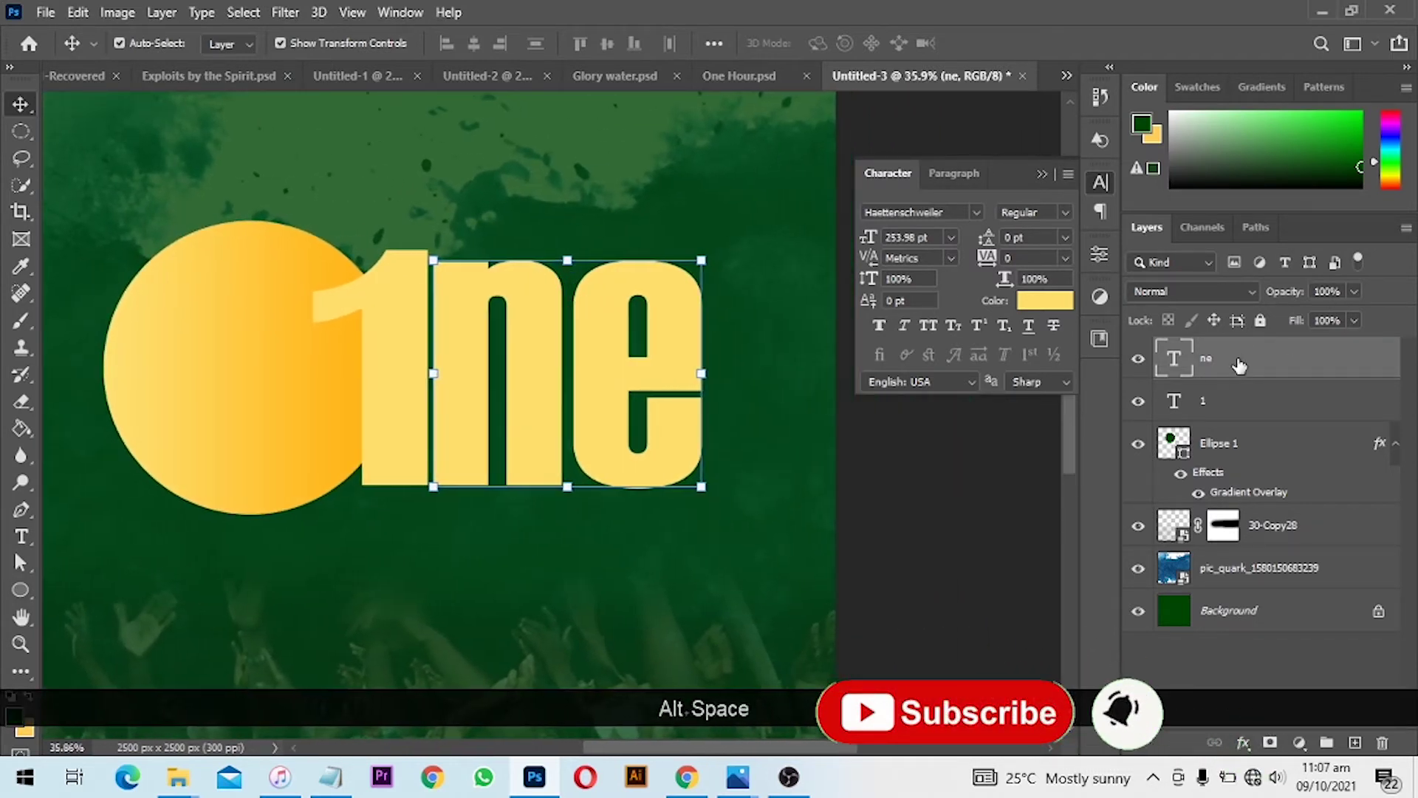
right_click(1240, 365)
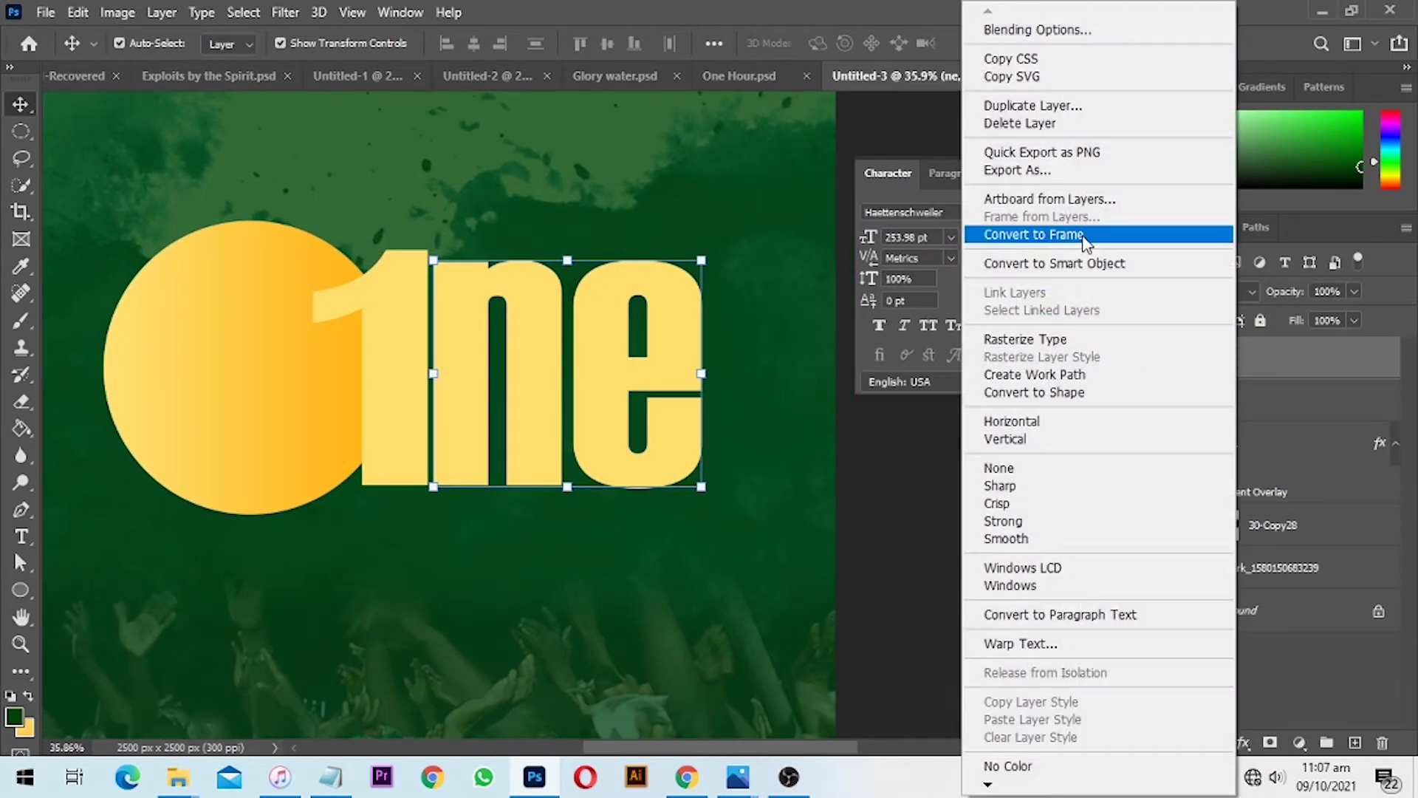
click(1030, 265)
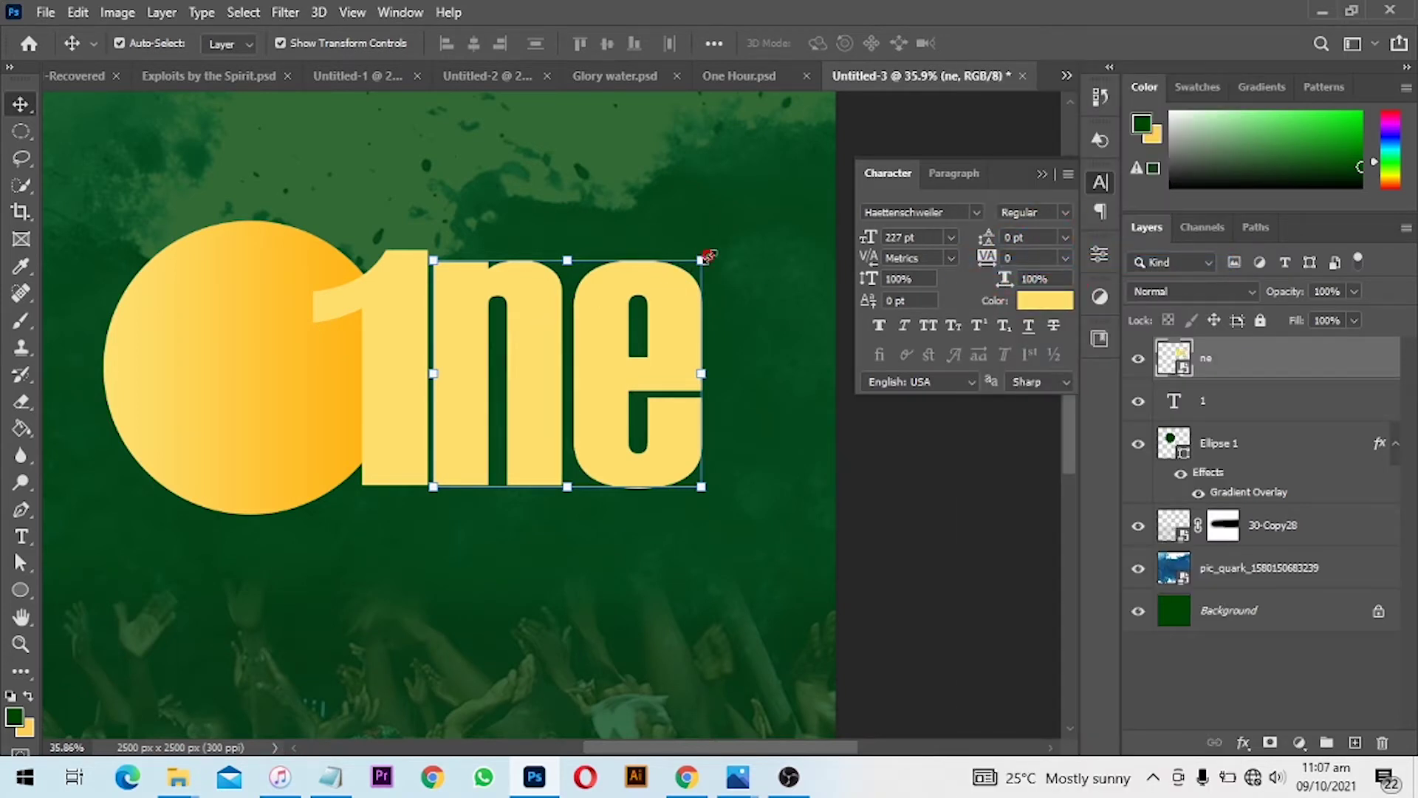
- Scale the "ne" smart object to about 105% so it matches the height of the "1", and deselect it
drag(708, 256, 729, 254)
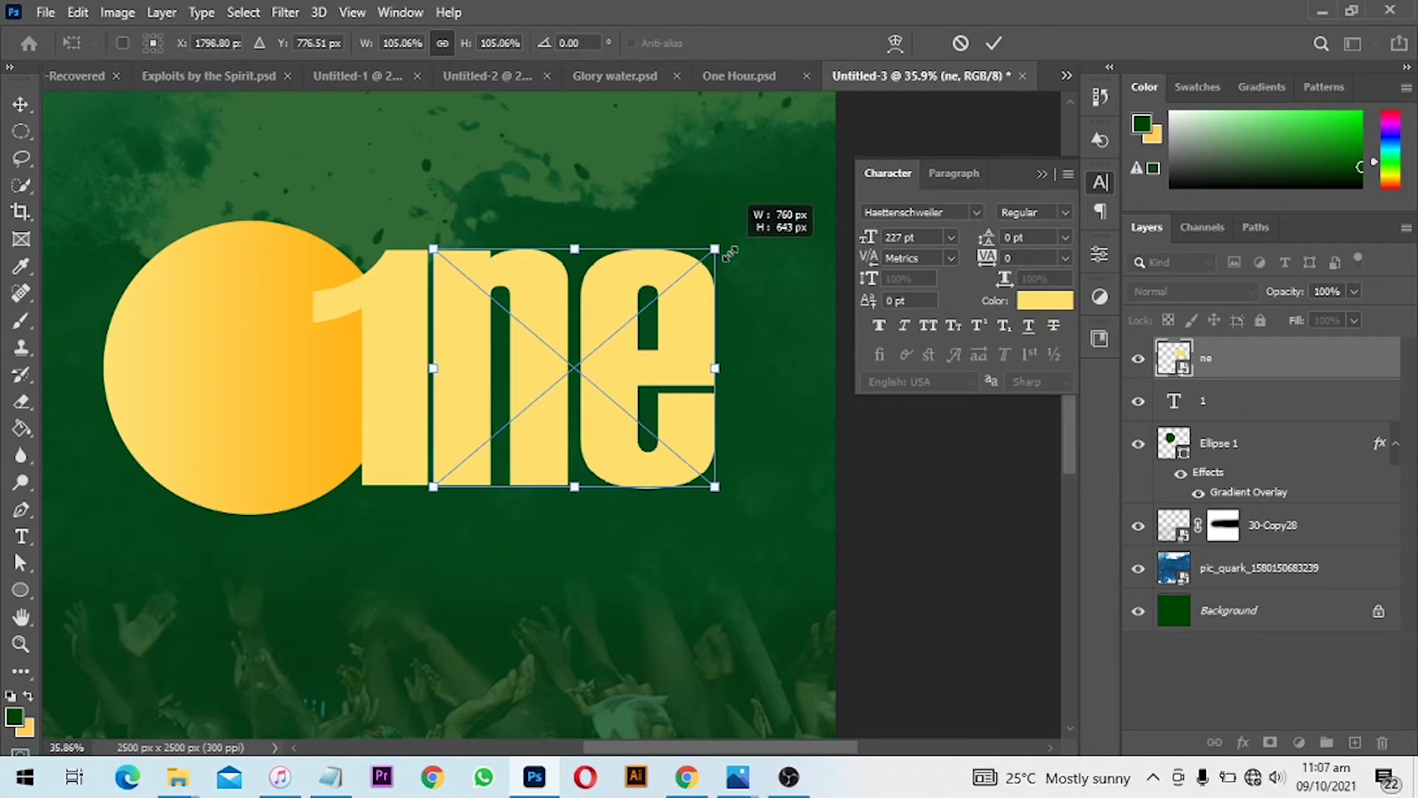
scroll(344, 239, up, 6)
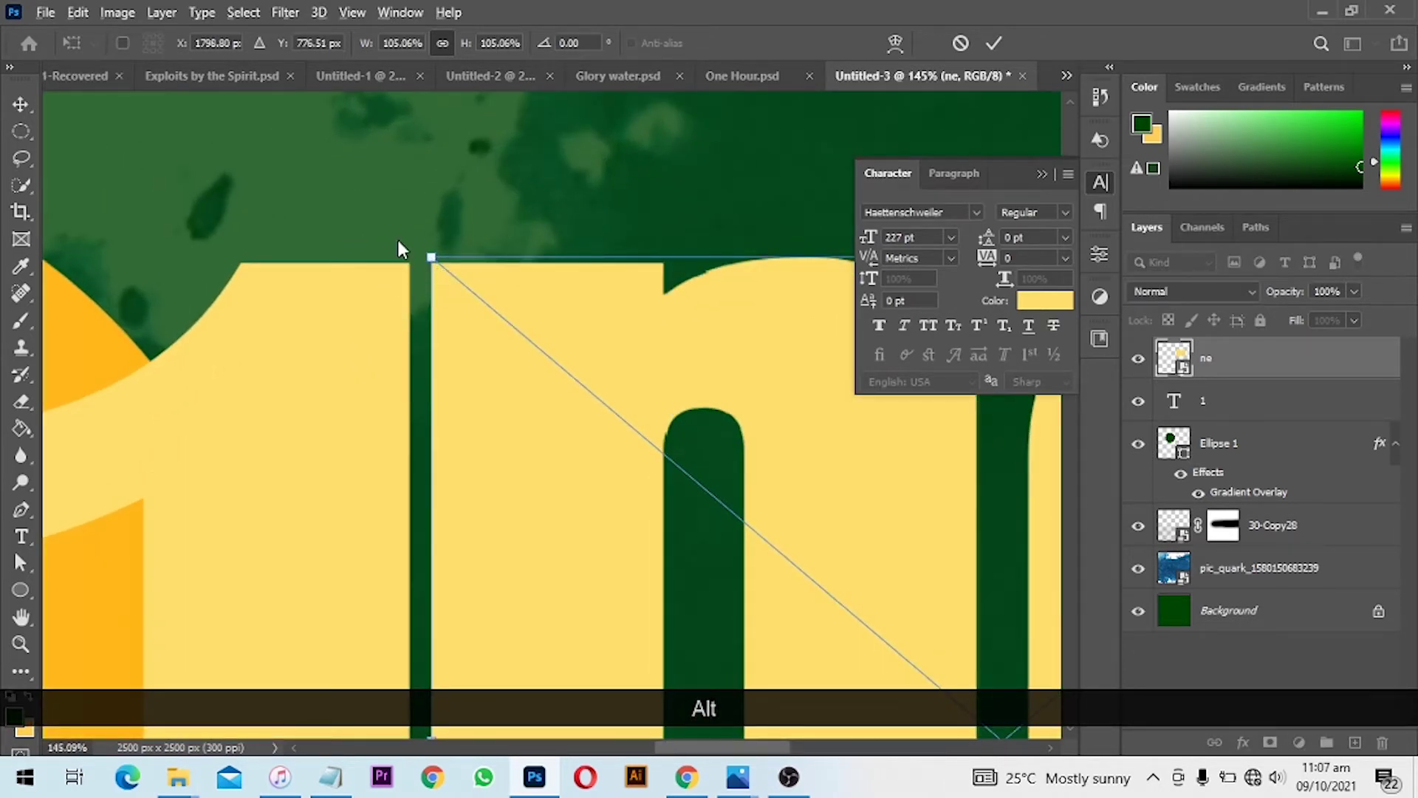
scroll(399, 241, up, 5)
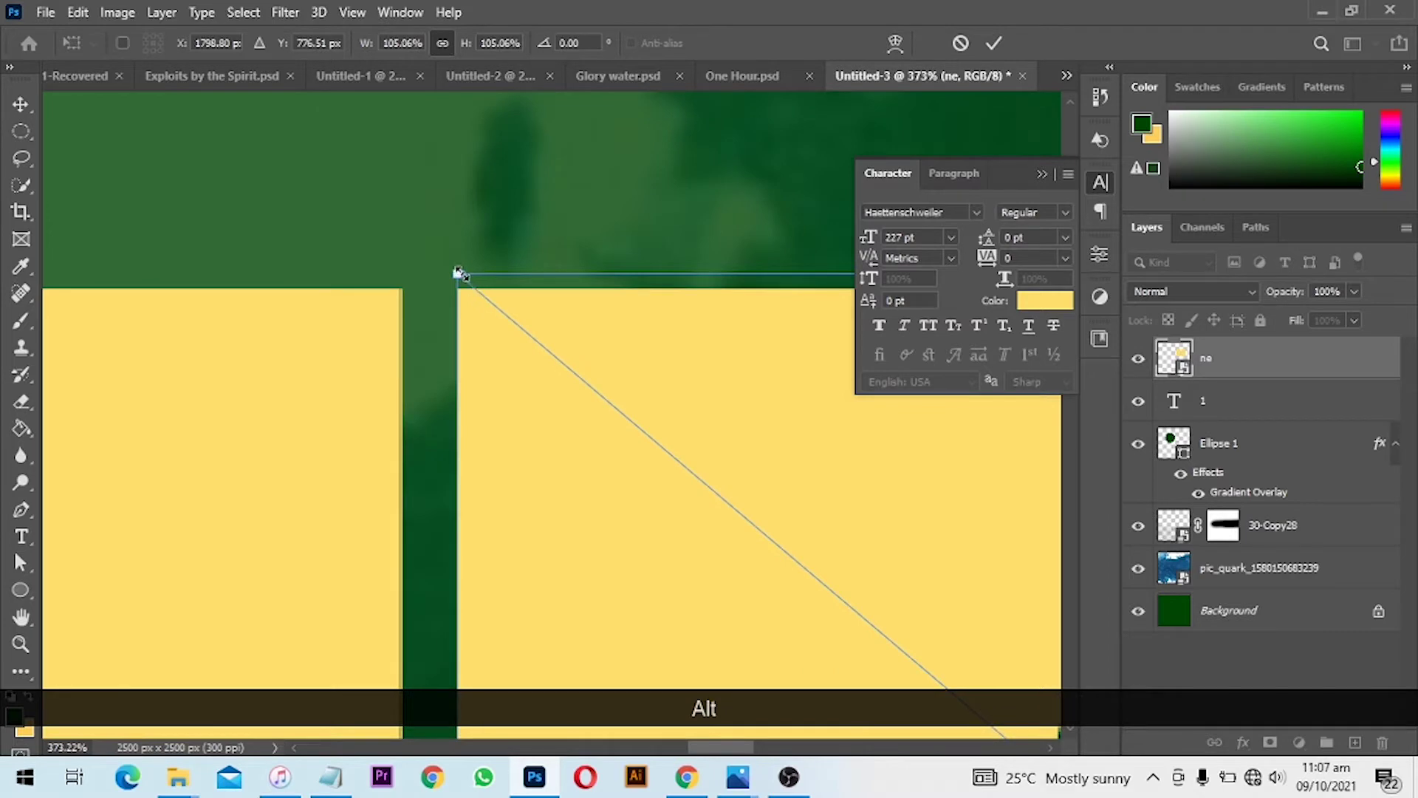
drag(460, 274, 457, 276)
key(Return)
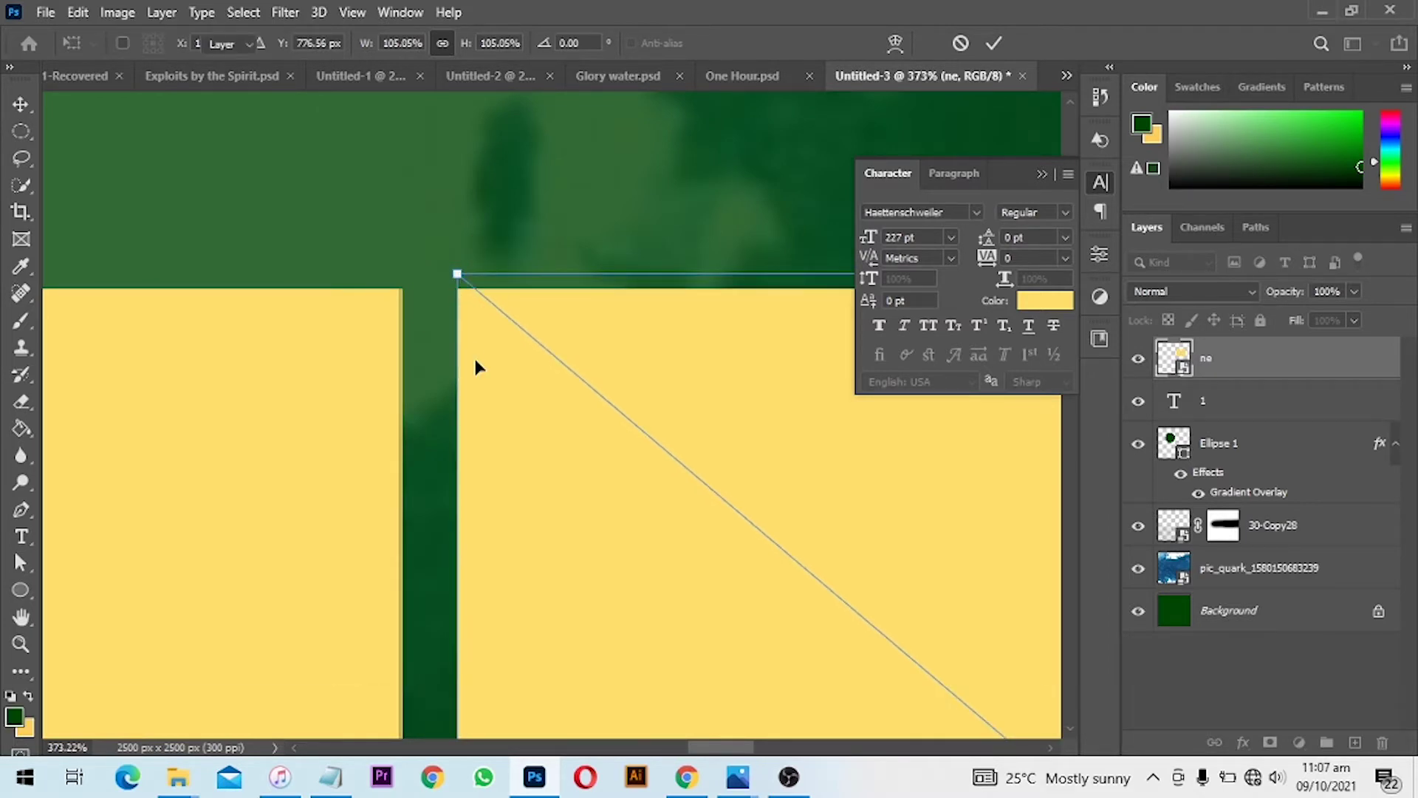
scroll(473, 356, down, 10)
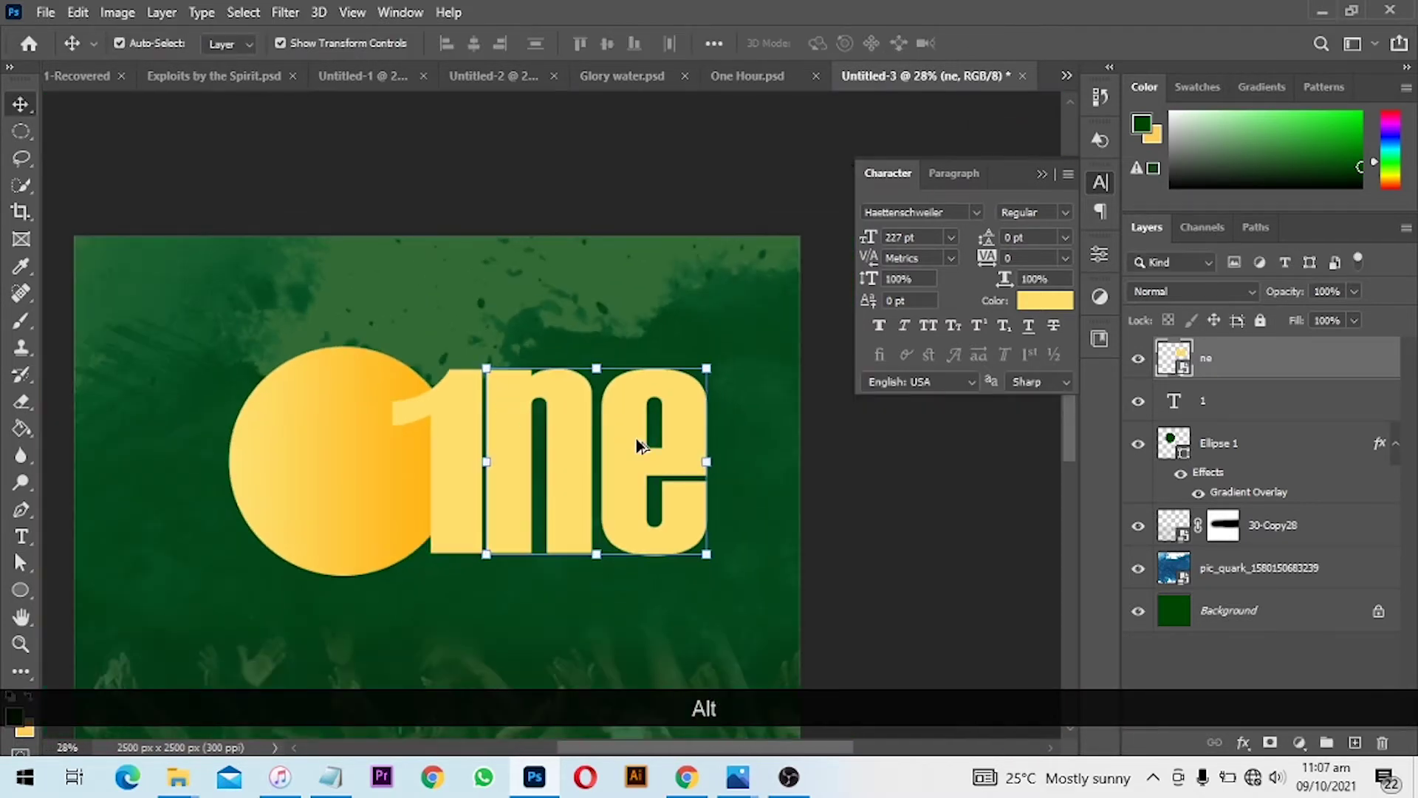
click(848, 423)
- Move the gradient circle right until its right edge nearly meets the right edge of the "1"
scroll(596, 479, down, 7)
scroll(605, 408, up, 5)
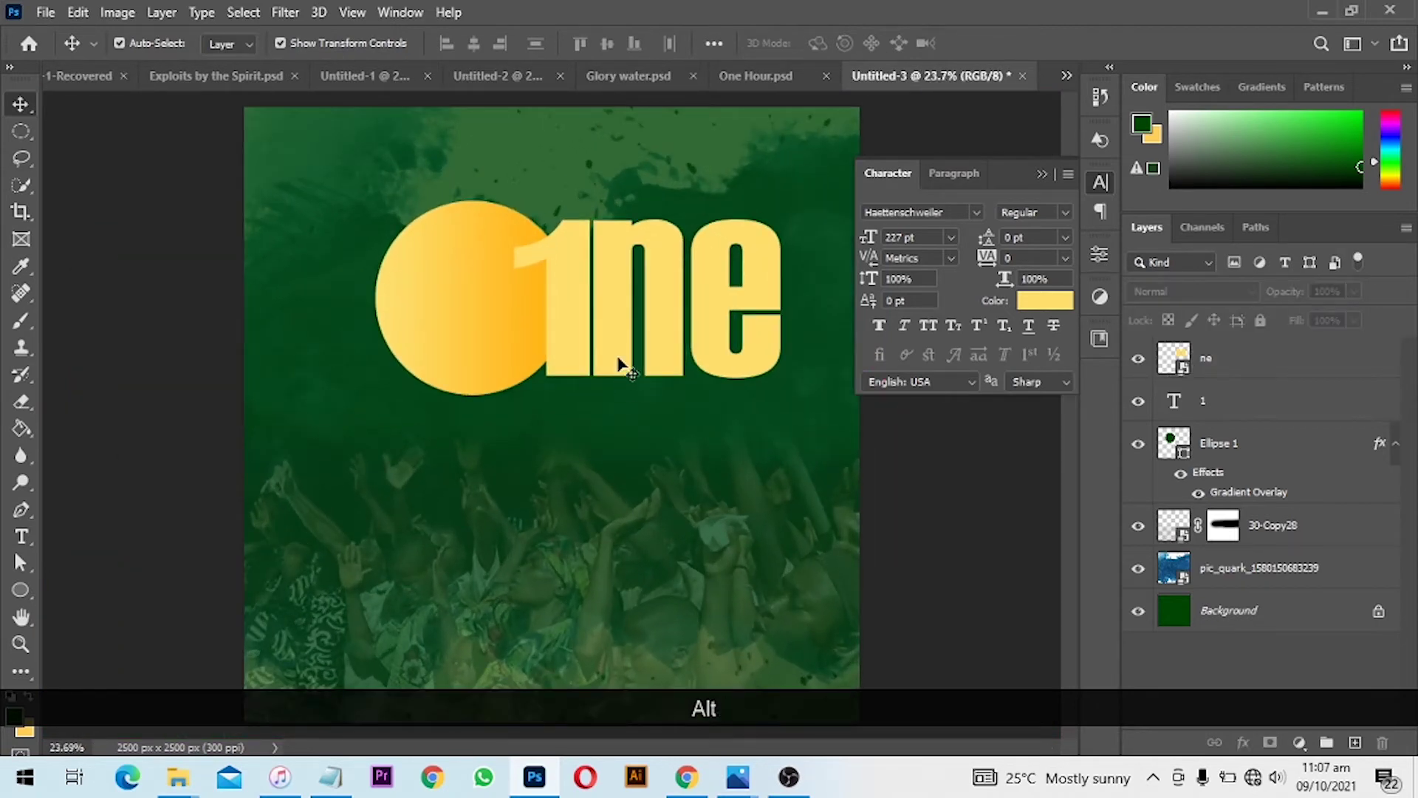
scroll(618, 358, down, 1)
scroll(605, 306, up, 2)
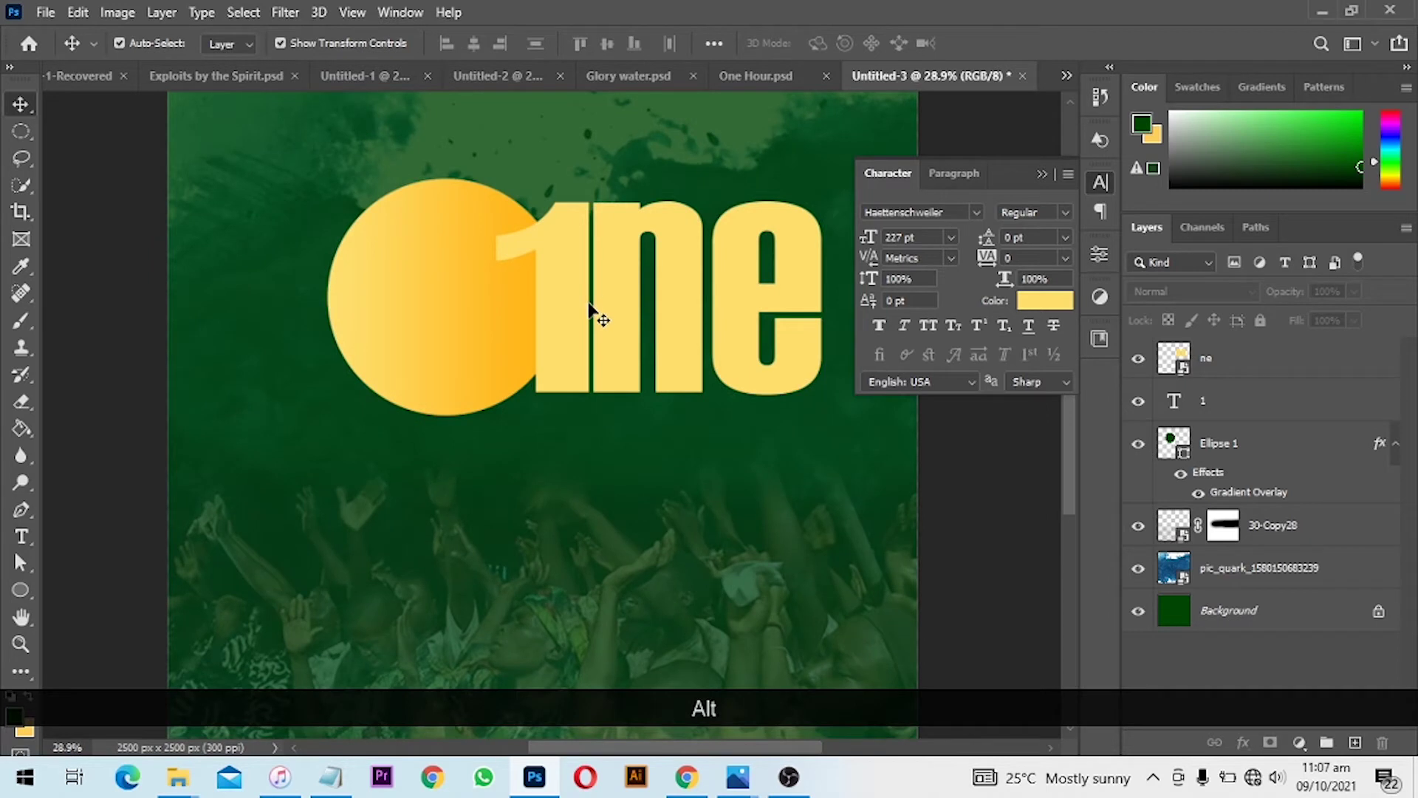
drag(445, 279, 468, 283)
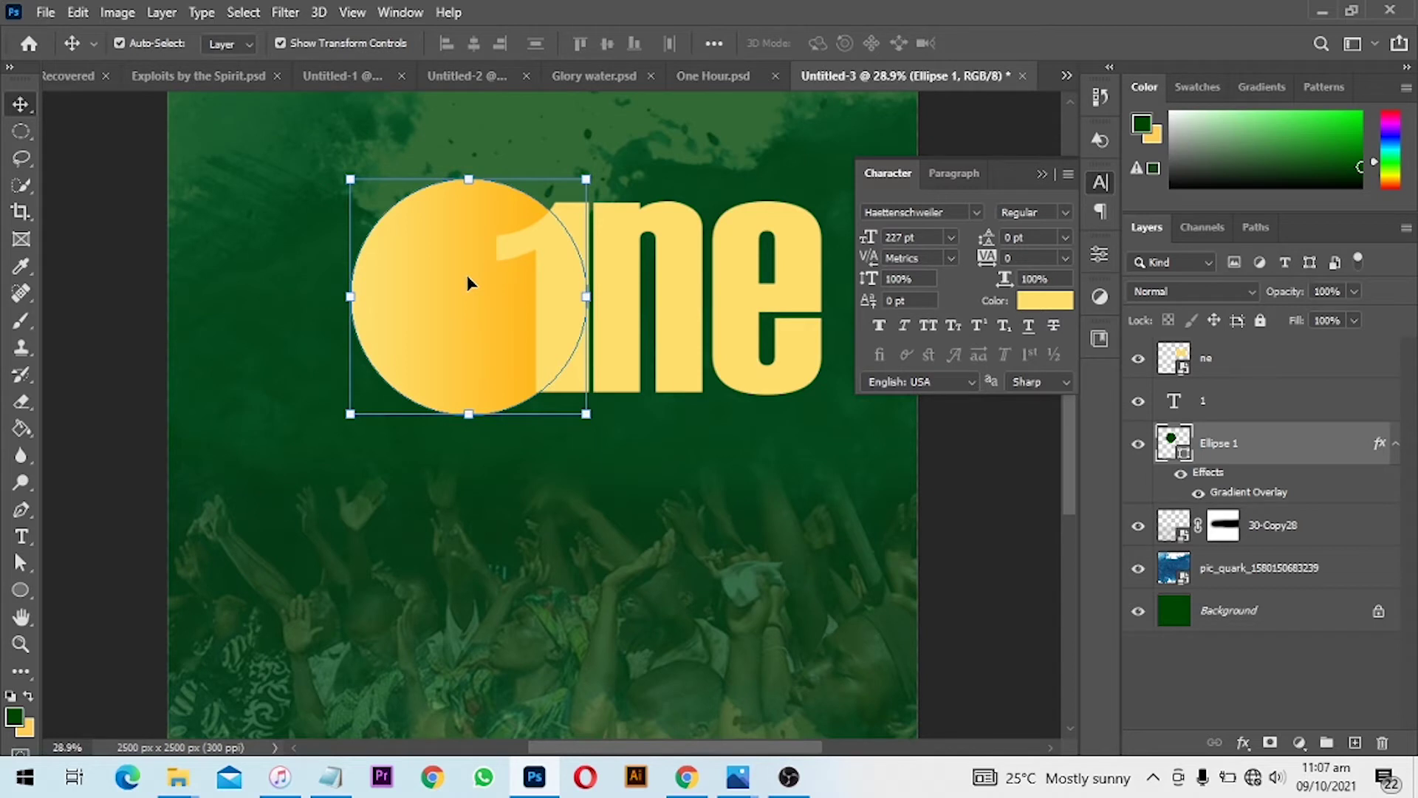
- Examine how the "1" is cut out of the circle in One Hour.psd, and return to the Untitled-3 document
scroll(551, 264, up, 1)
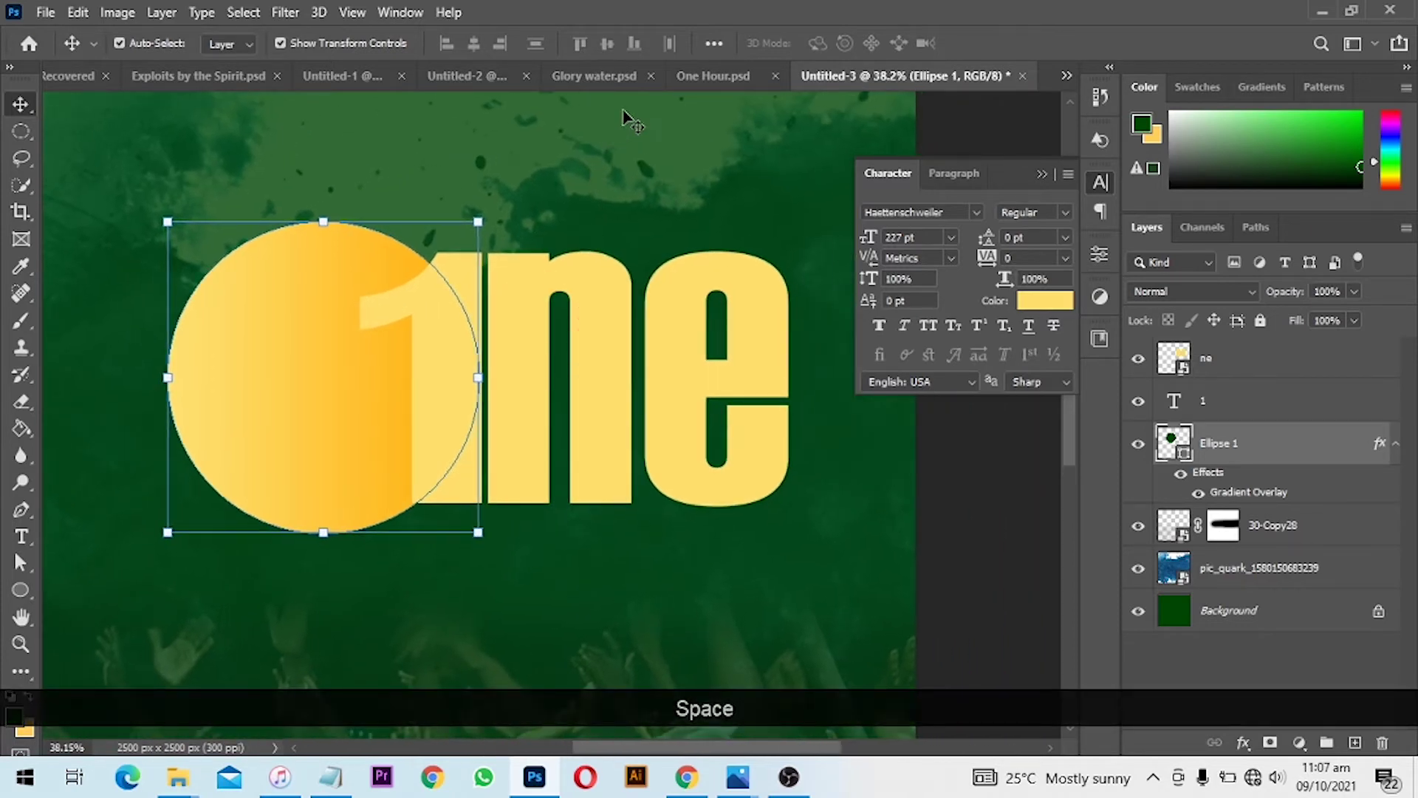
click(703, 74)
scroll(481, 303, up, 1)
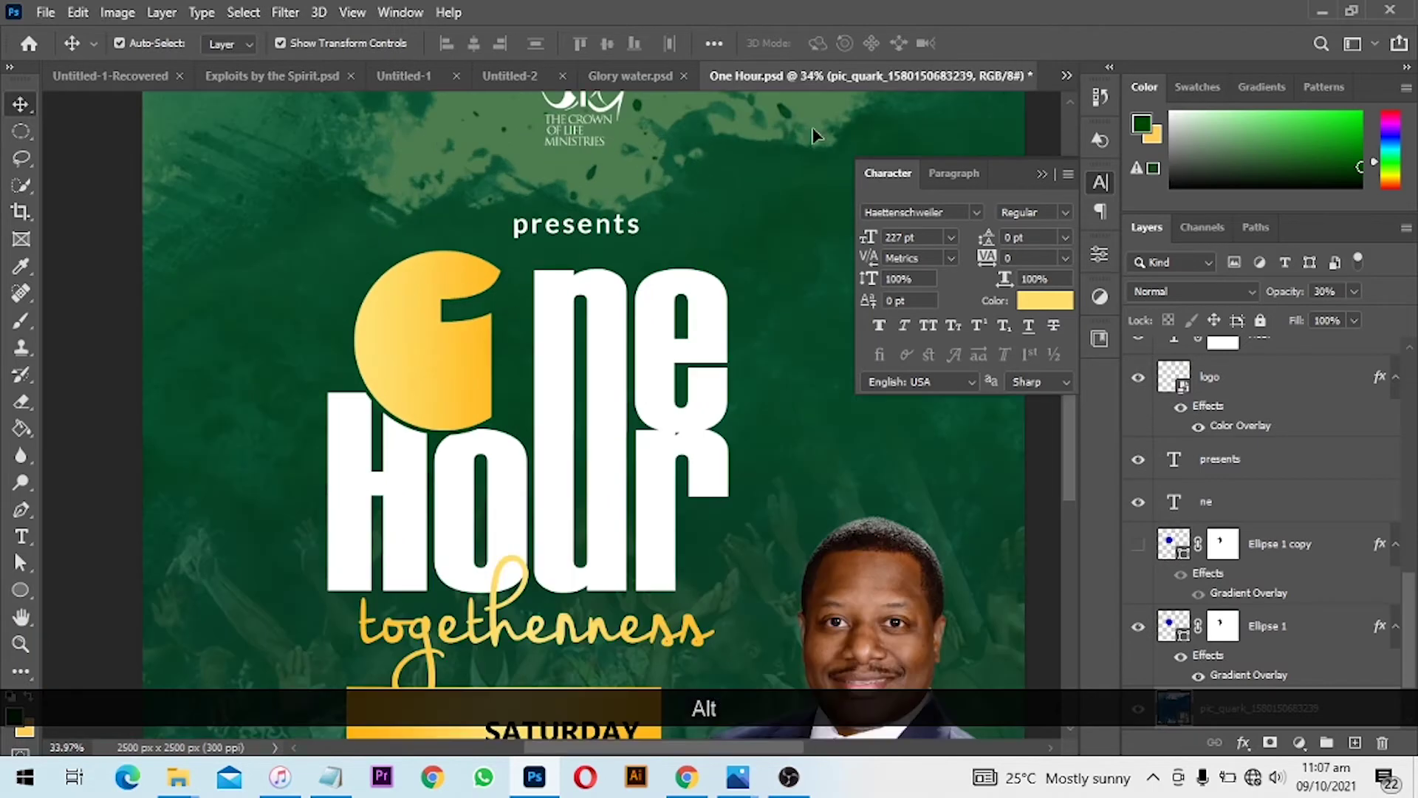
scroll(427, 358, down, 2)
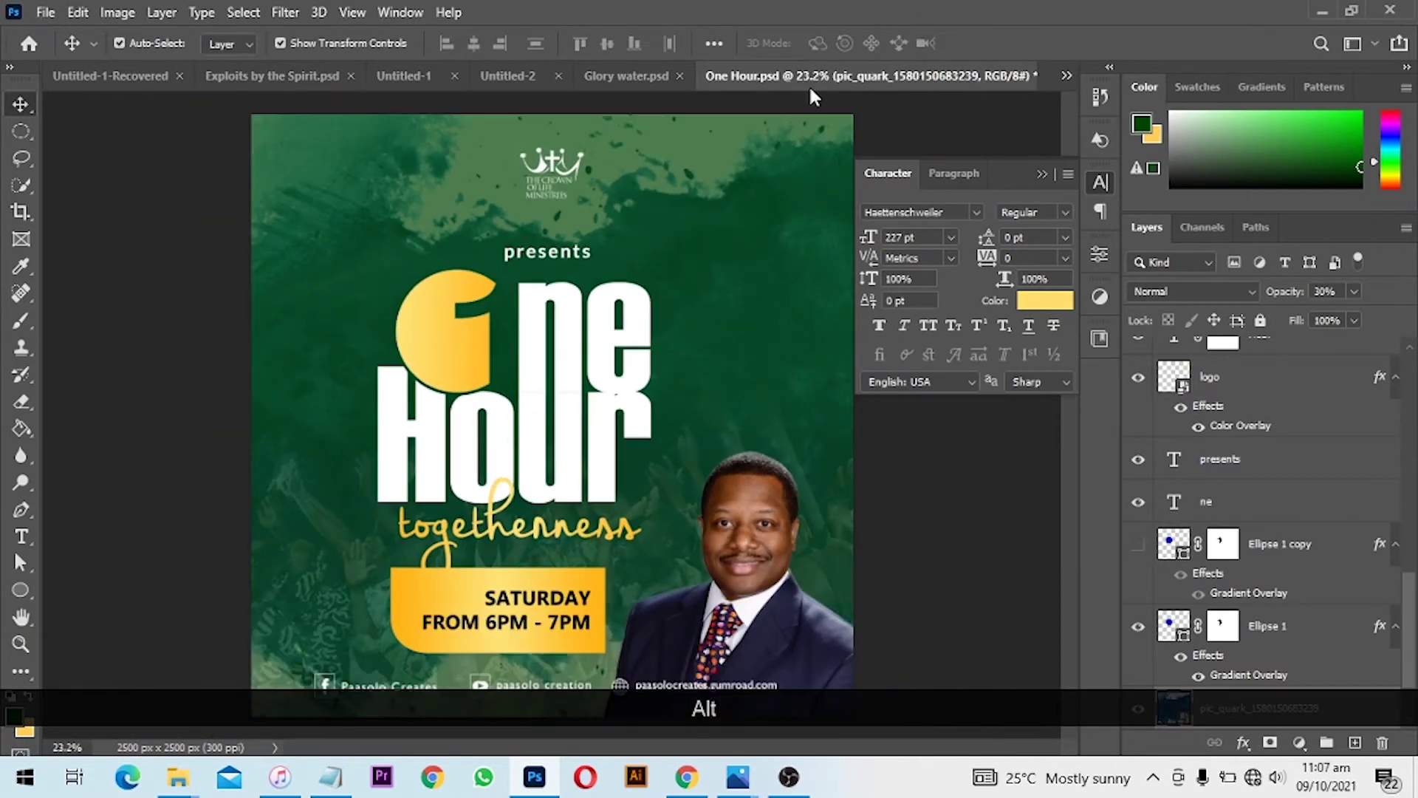
click(1066, 75)
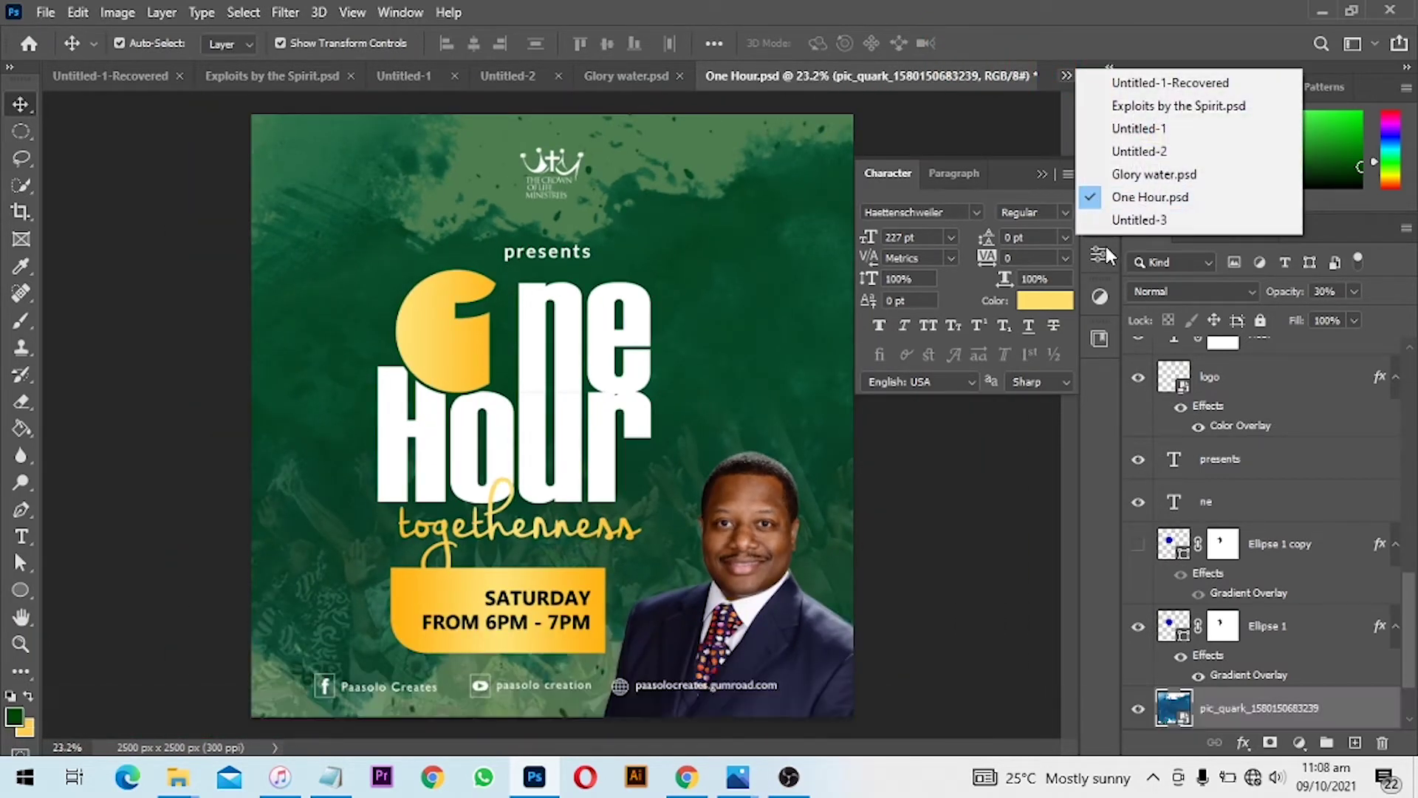
click(1112, 216)
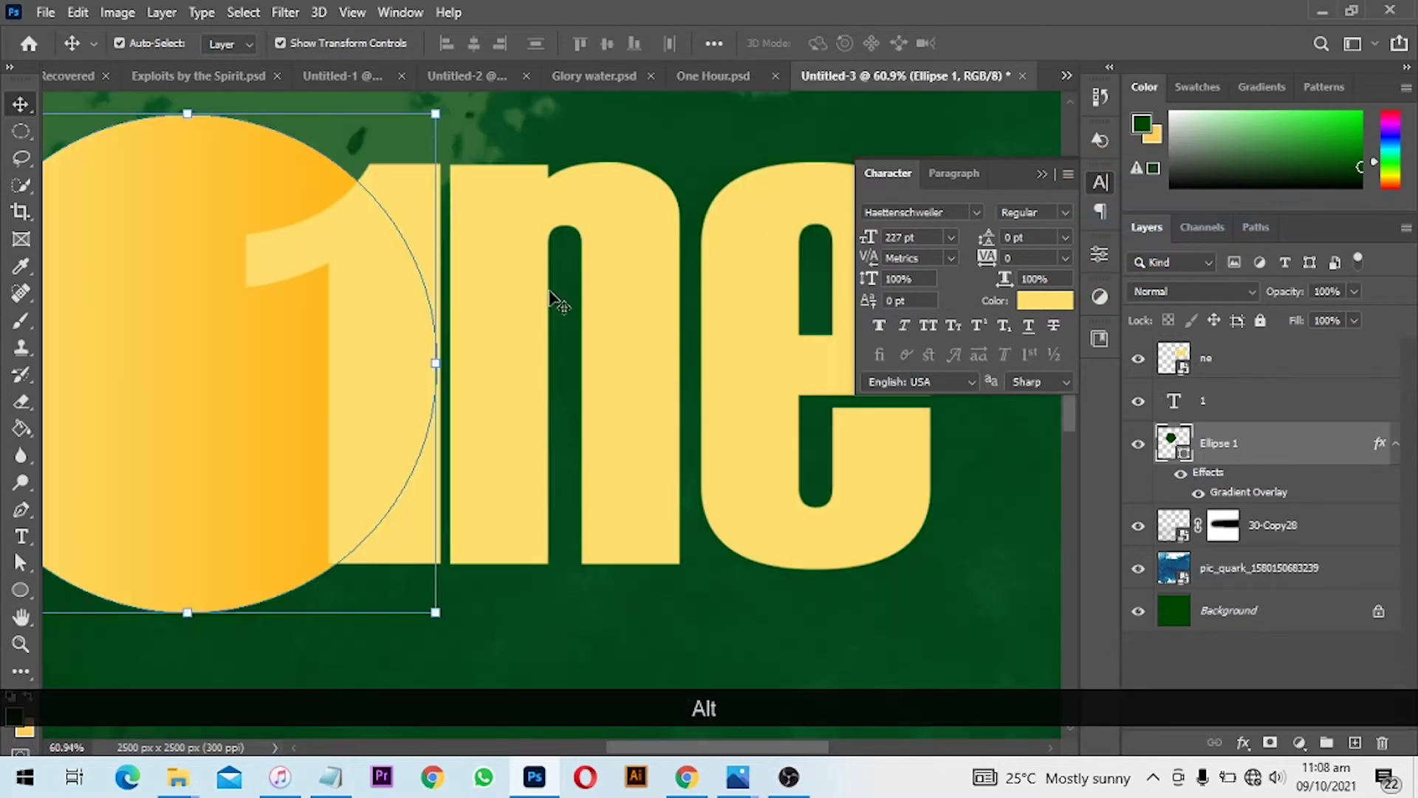
- Load the outline of the "1" type layer as a selection and add it as a layer mask on the Ellipse 1 circle
key(space)
drag(264, 311, 333, 306)
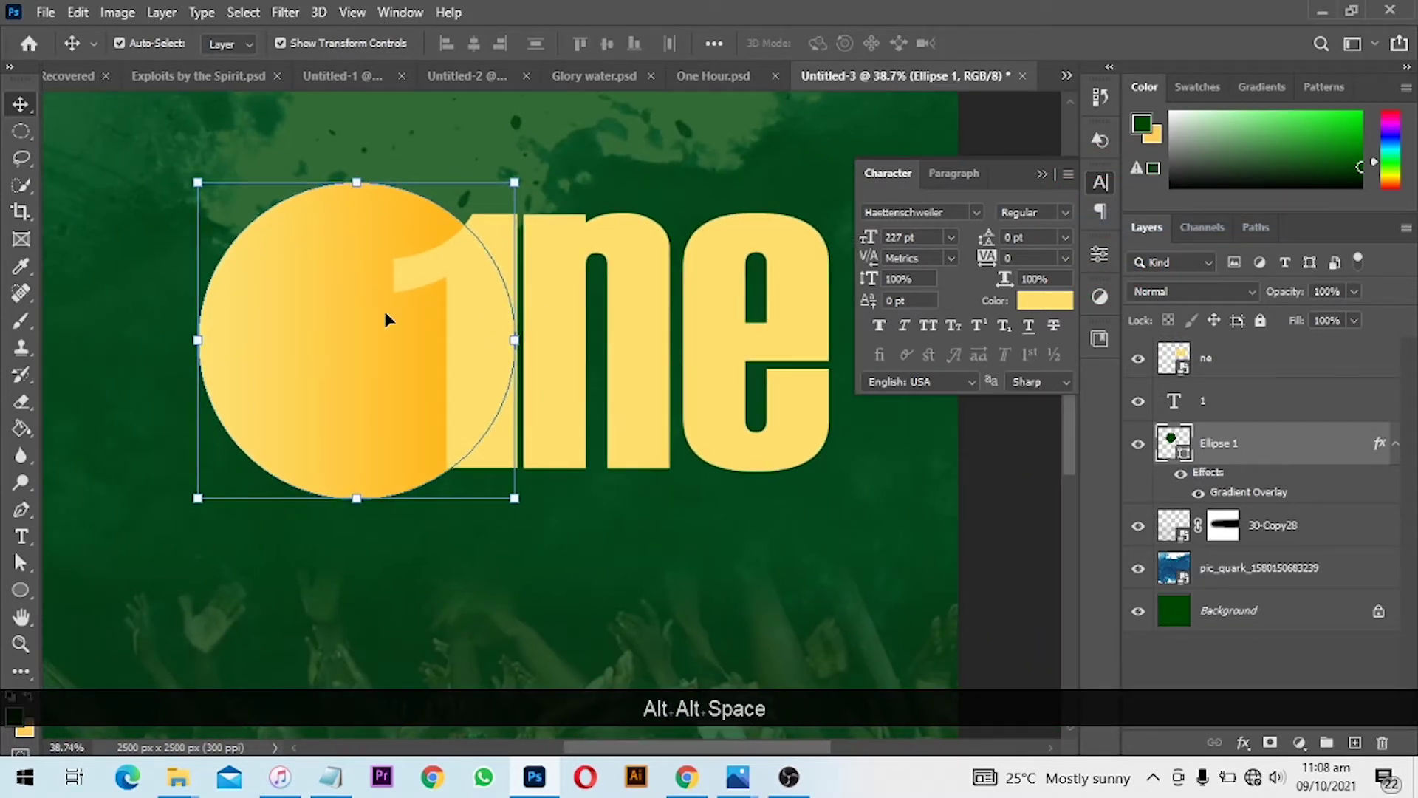
click(490, 290)
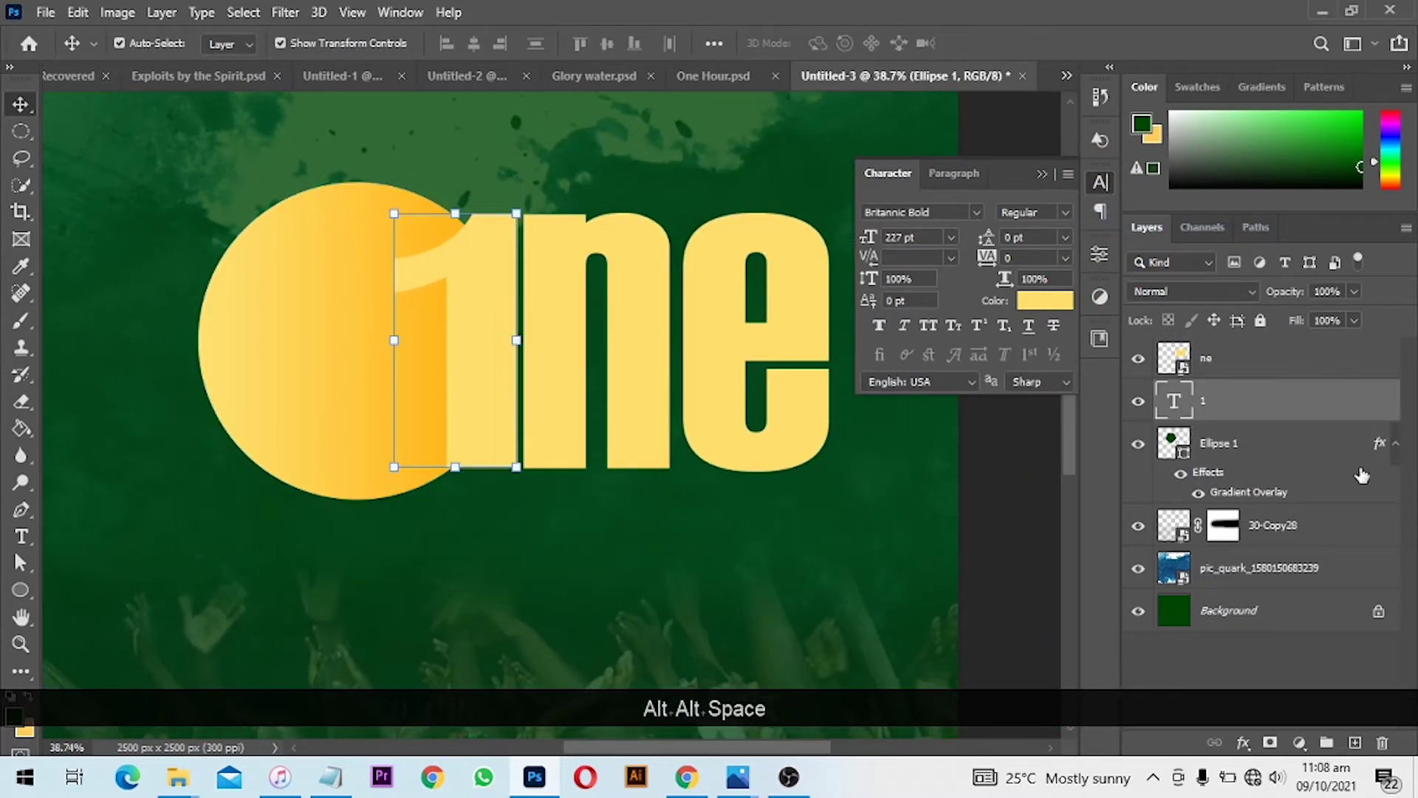
ctrl+click(1173, 402)
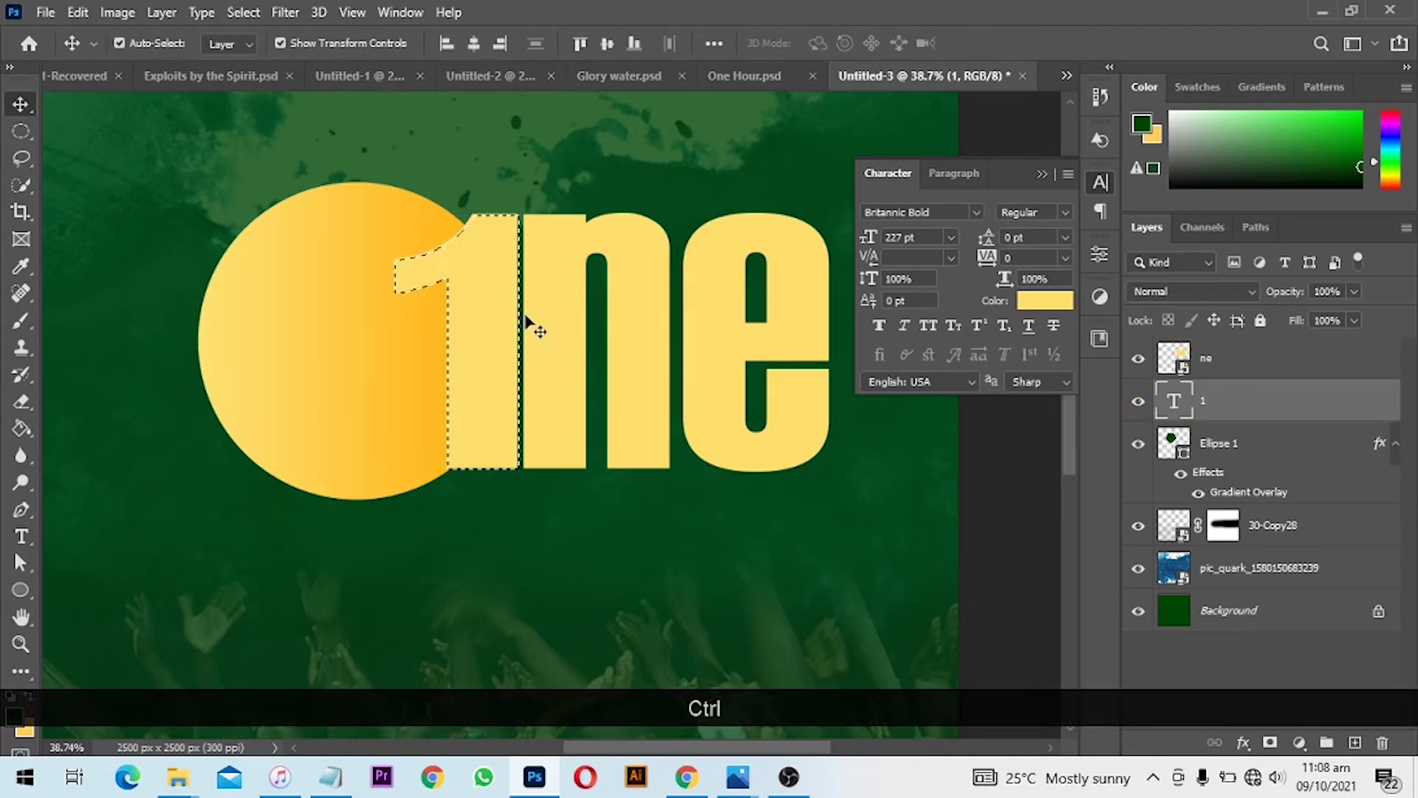
click(1226, 445)
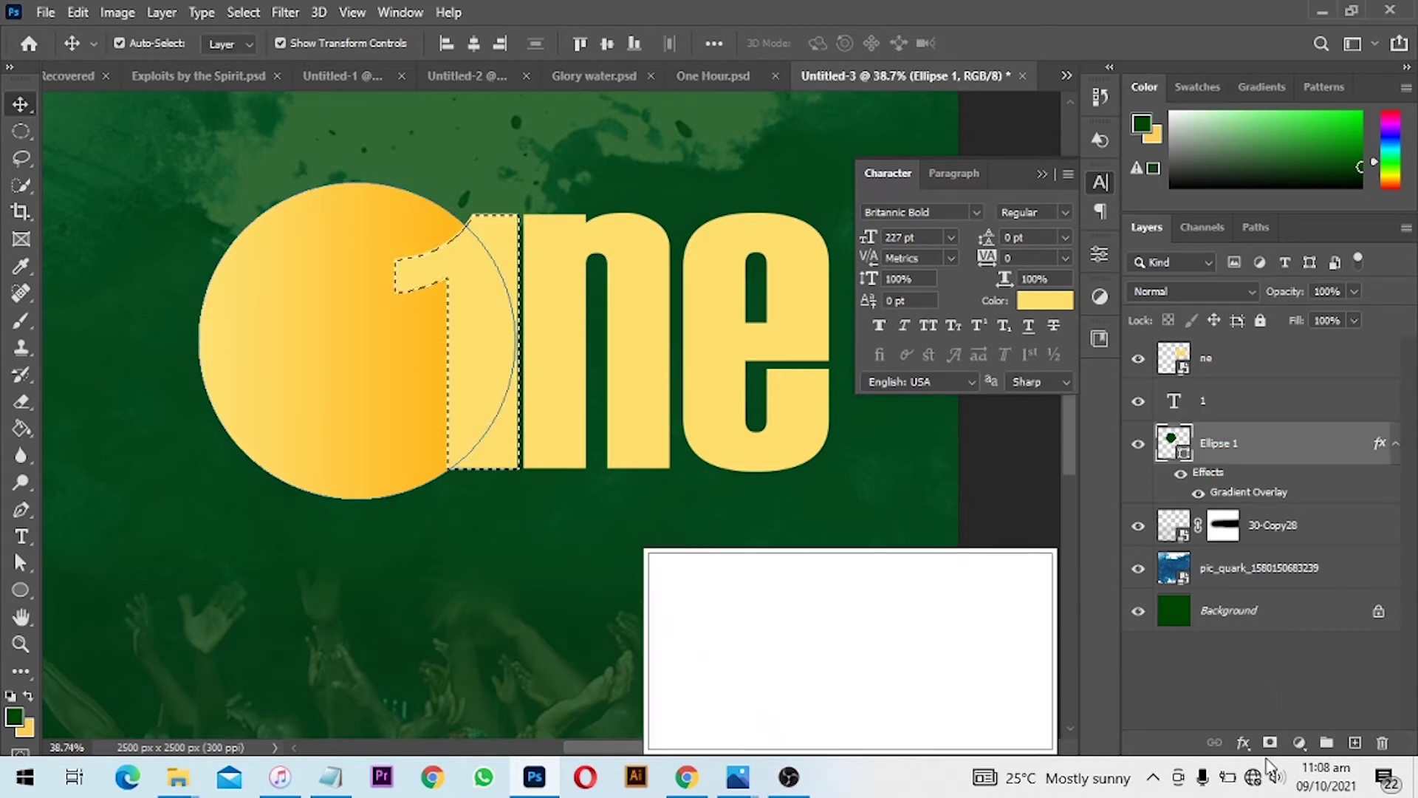
click(1268, 740)
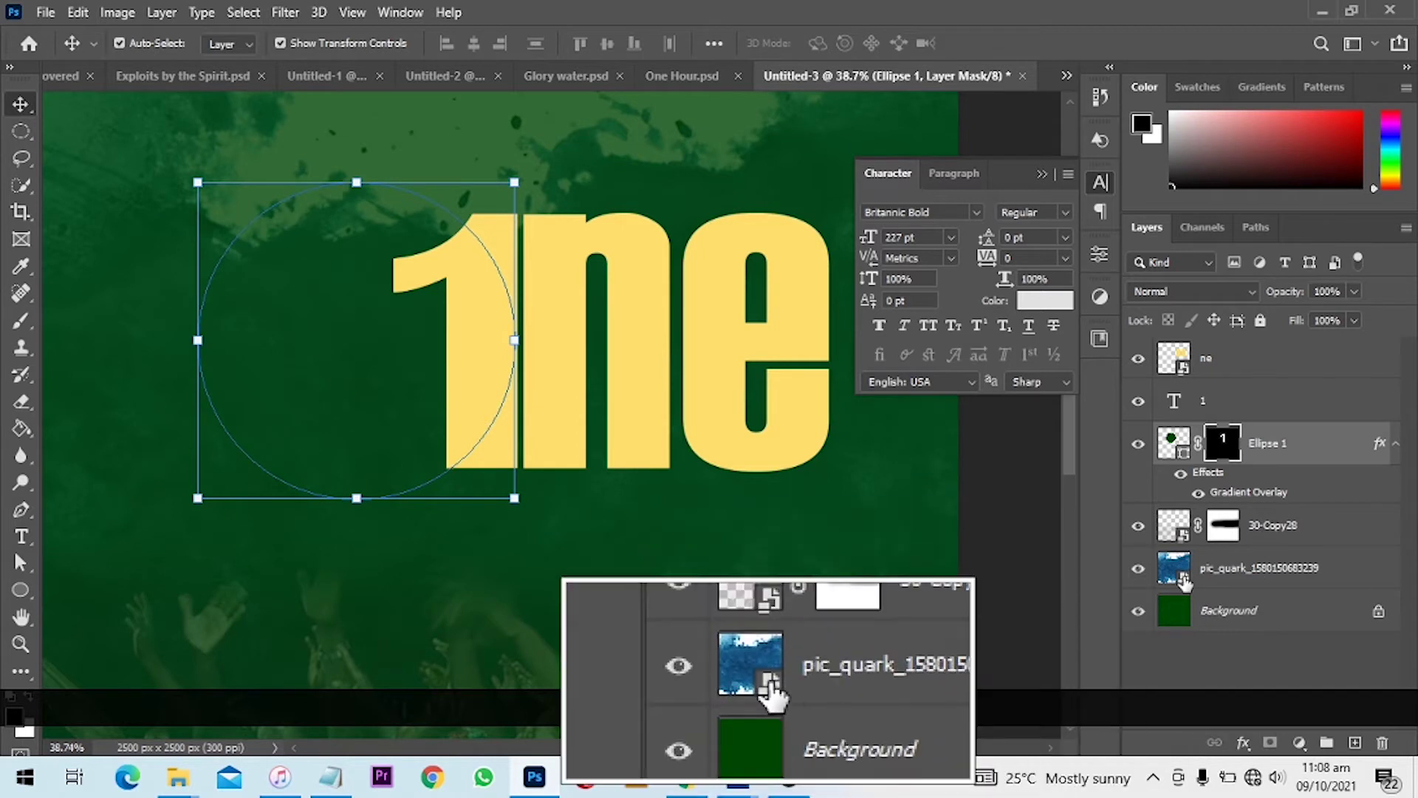
- Invert the circle's layer mask and hide the "1" type layer so the numeral is cut out of the circle, and deselect
key(ctrl)
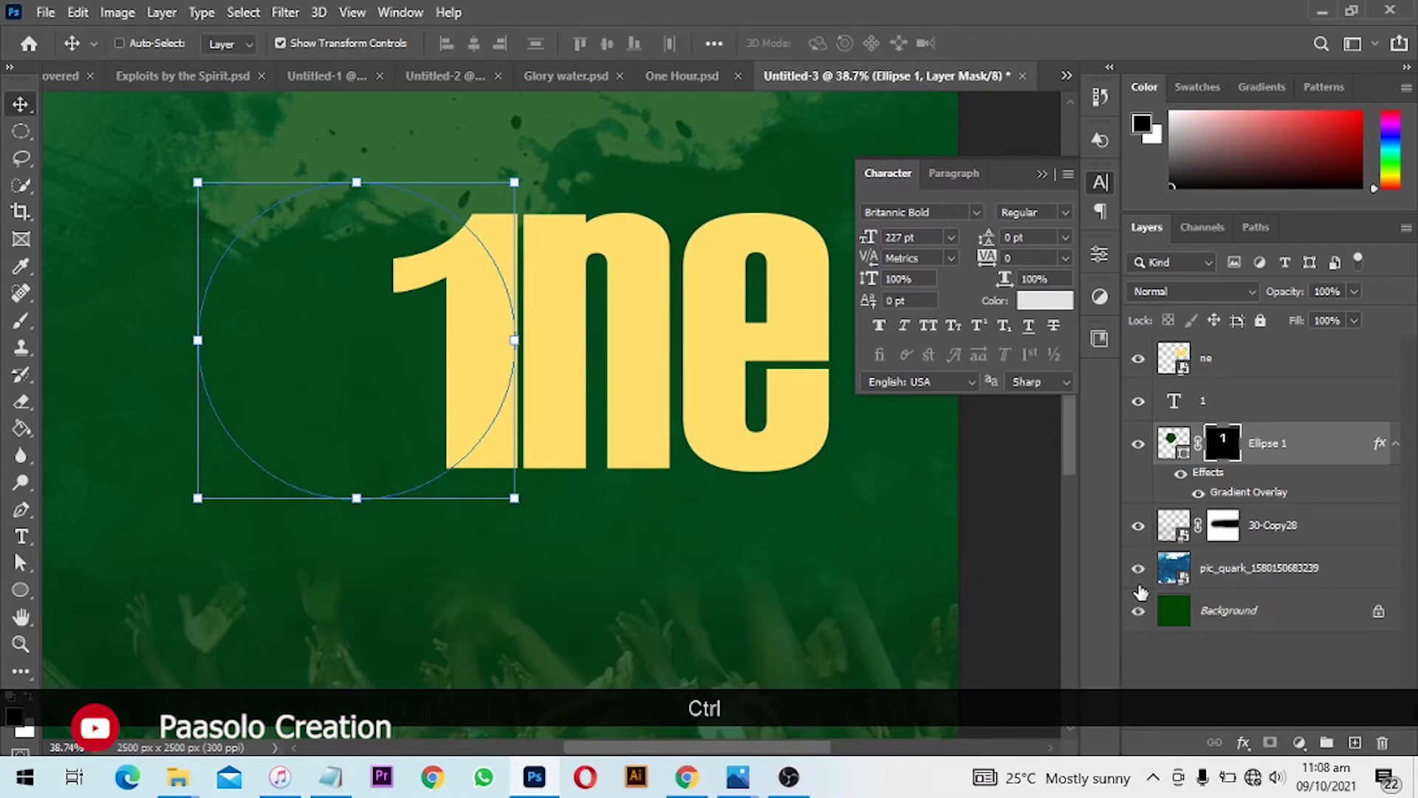
key(ctrl+i)
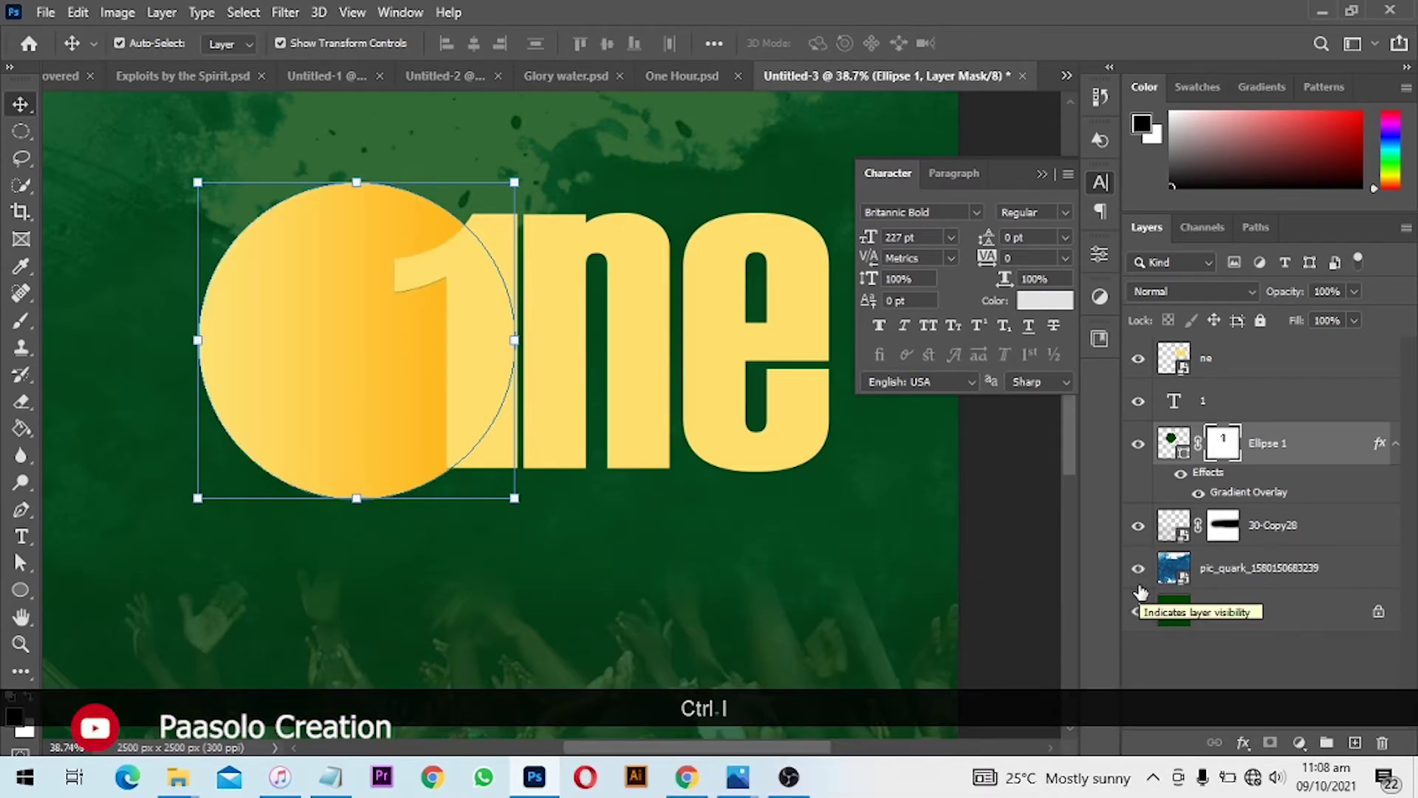
key(v)
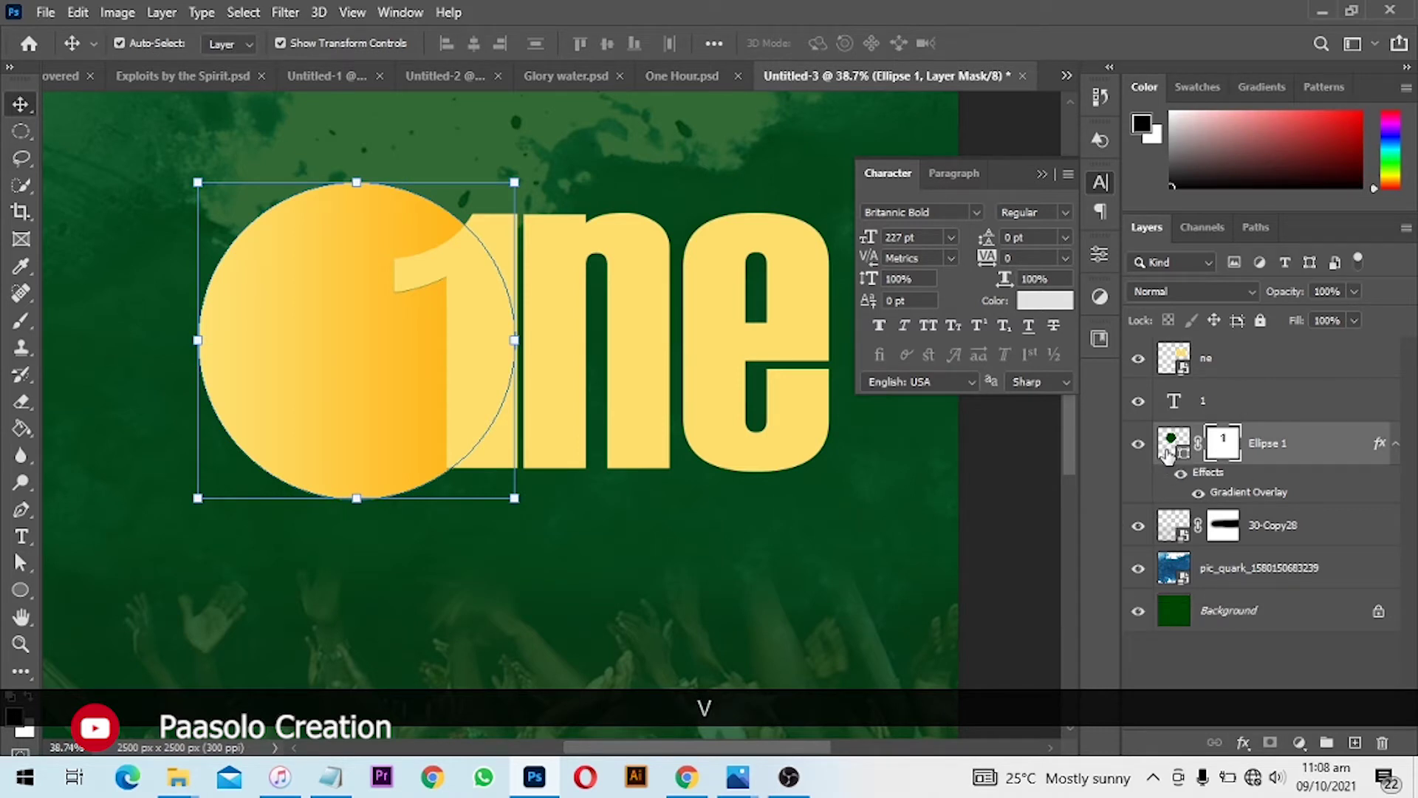
click(1137, 403)
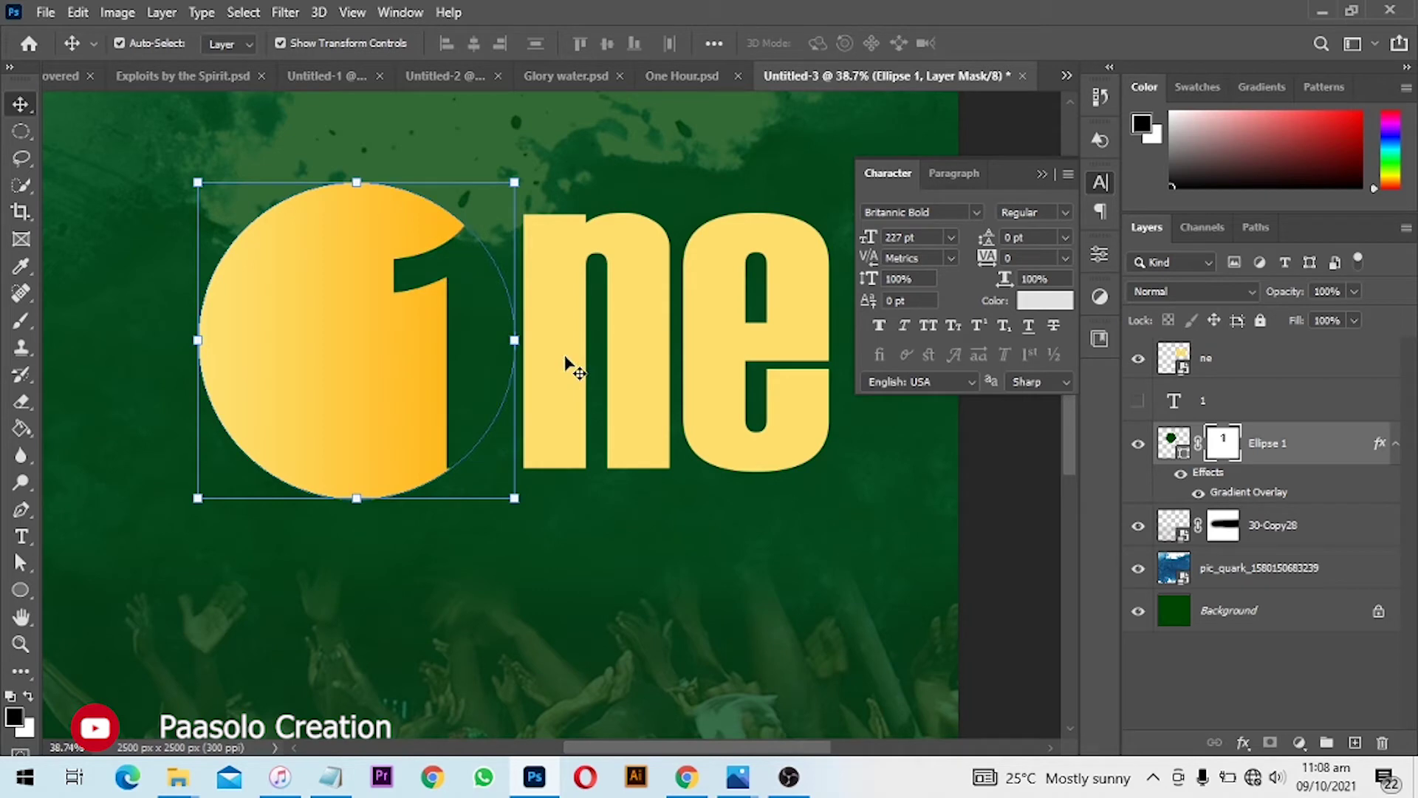
scroll(570, 367, down, 2)
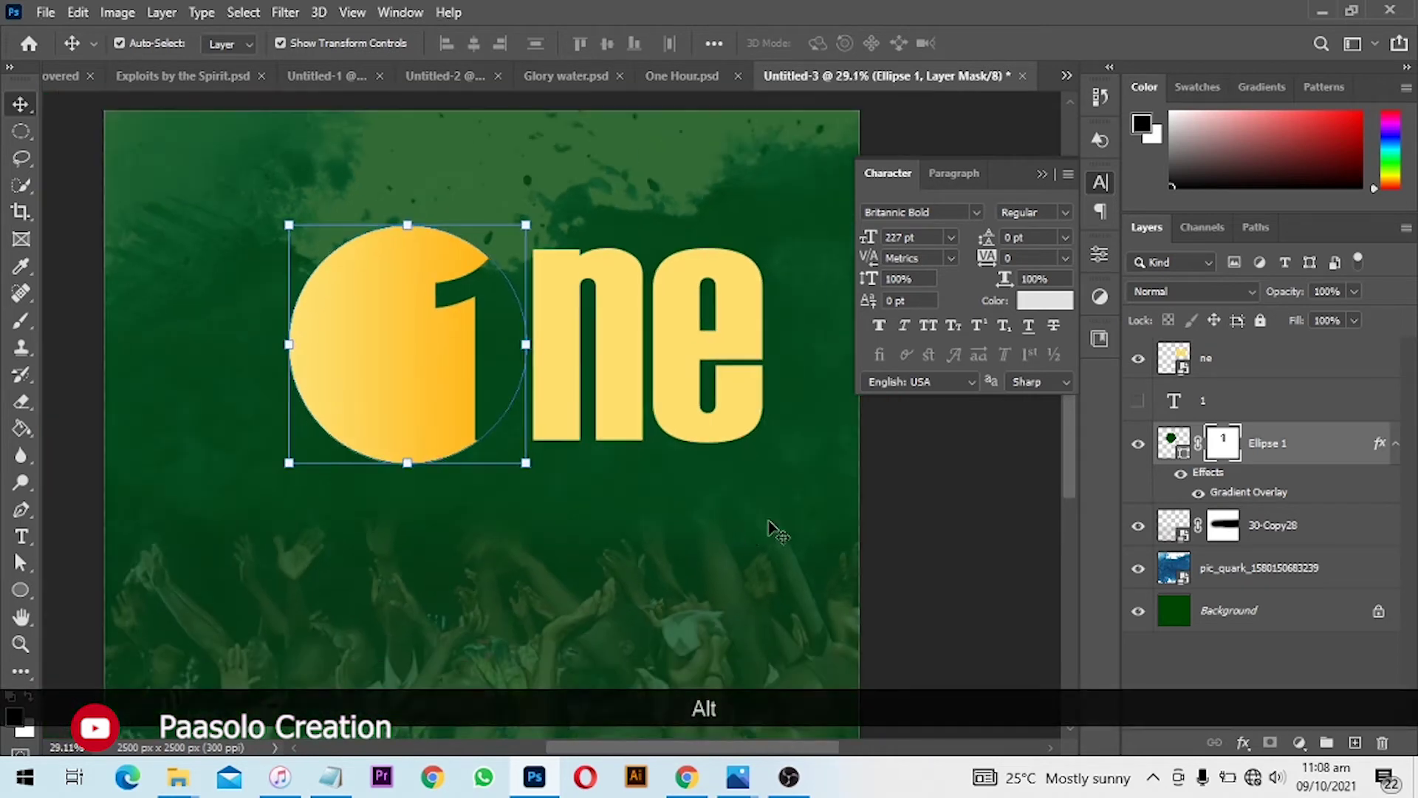
click(919, 484)
- Apply a white (ffffff) Color Overlay layer style to the "ne" smart object
scroll(452, 353, up, 4)
scroll(452, 354, down, 4)
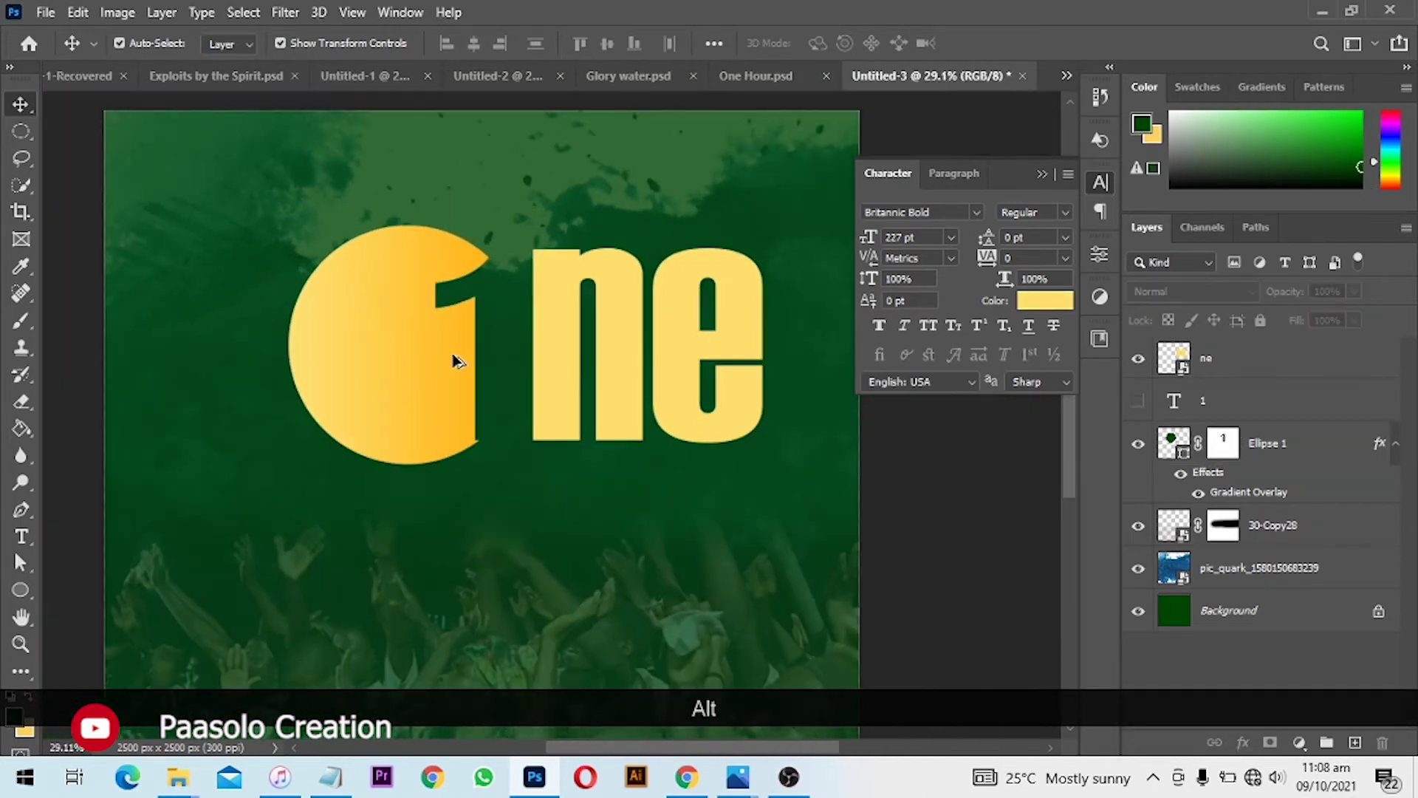
scroll(519, 294, up, 2)
scroll(520, 295, down, 3)
scroll(519, 295, up, 1)
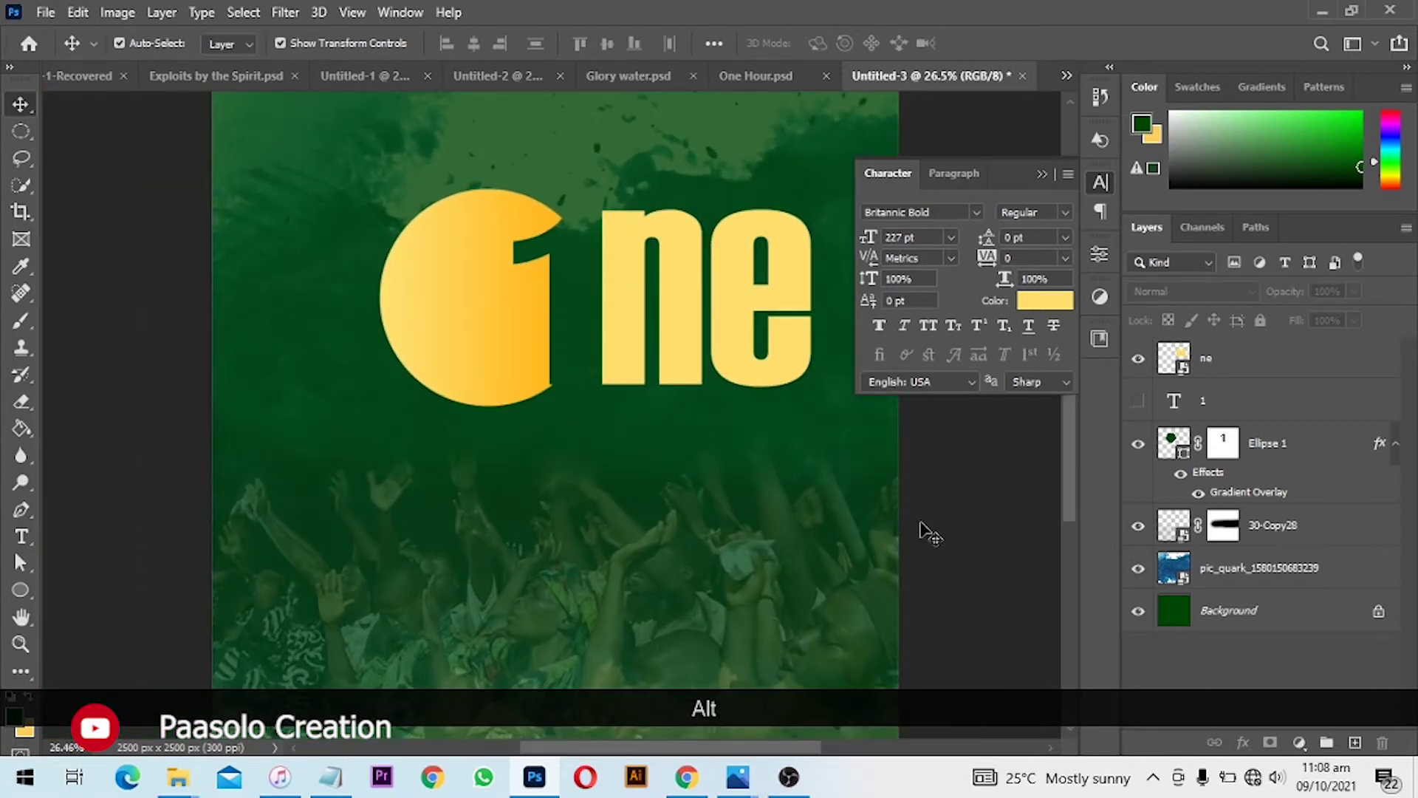
click(963, 515)
drag(685, 239, 567, 250)
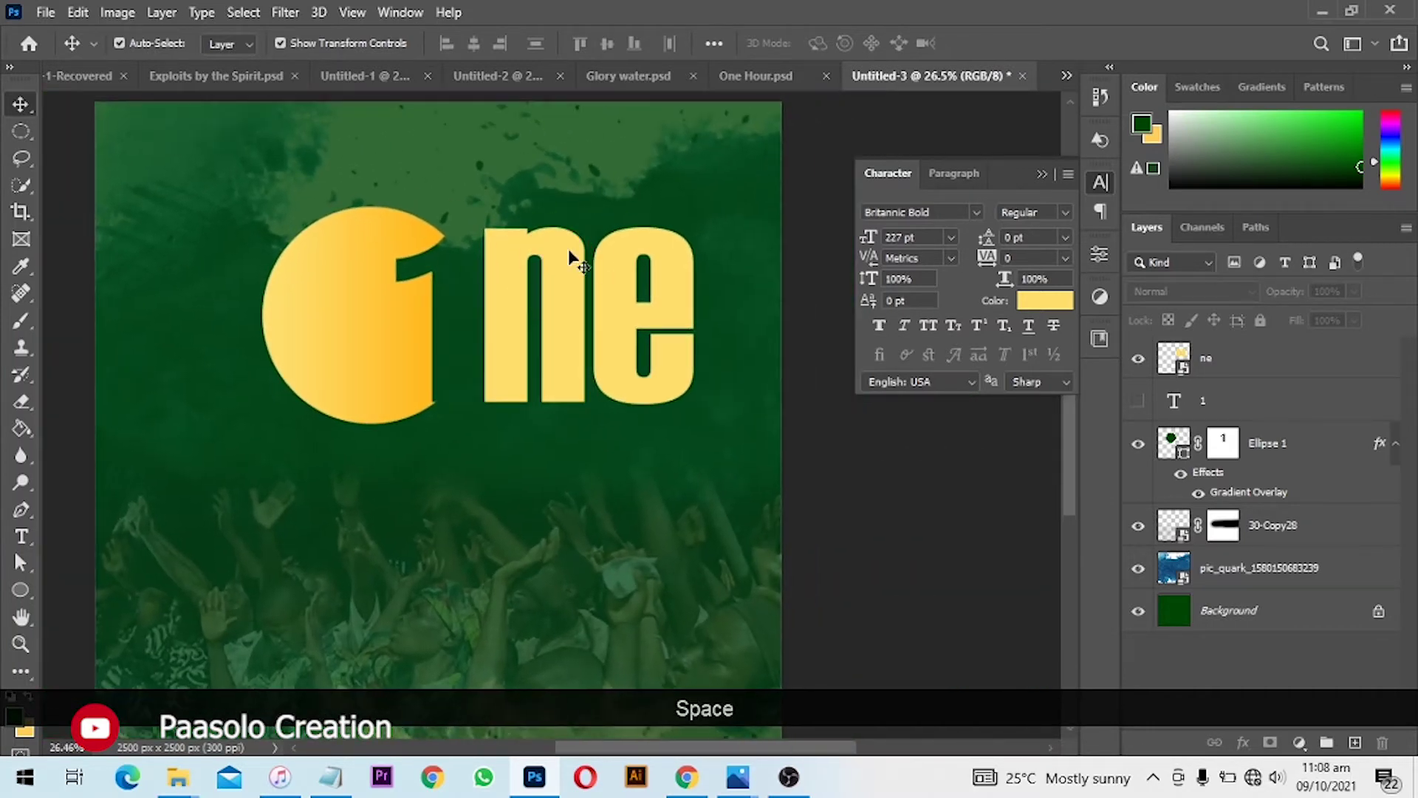
click(598, 260)
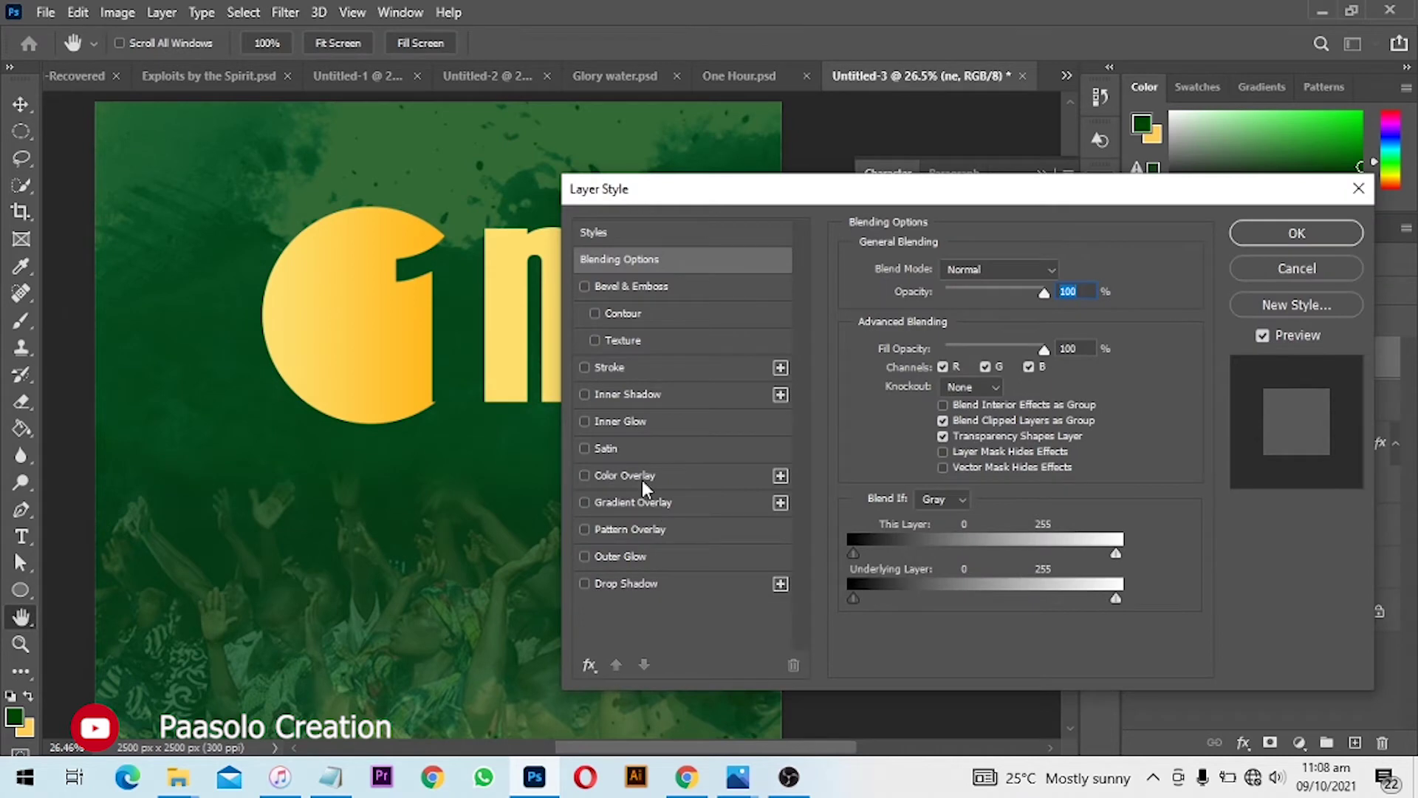
click(640, 476)
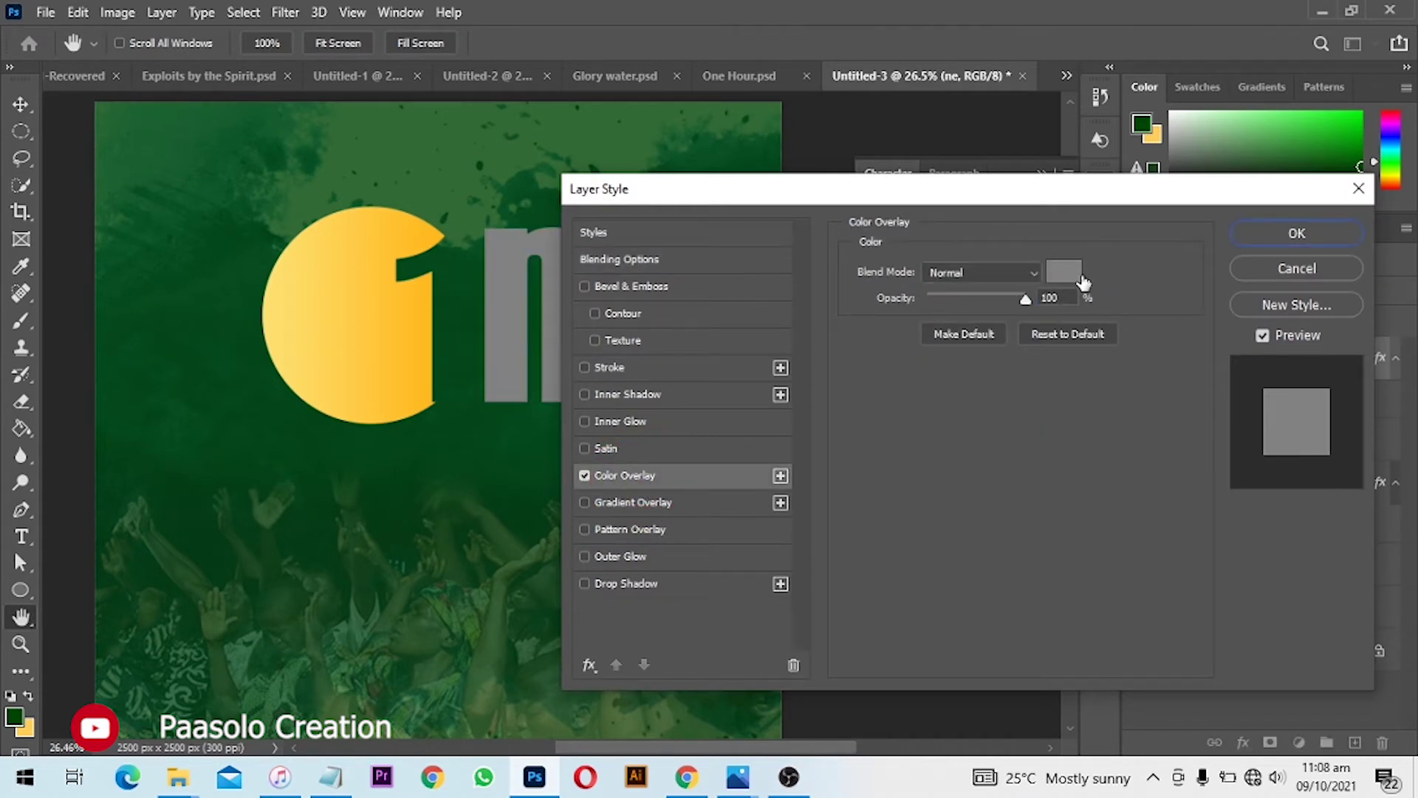
click(1064, 272)
text(ffffff)
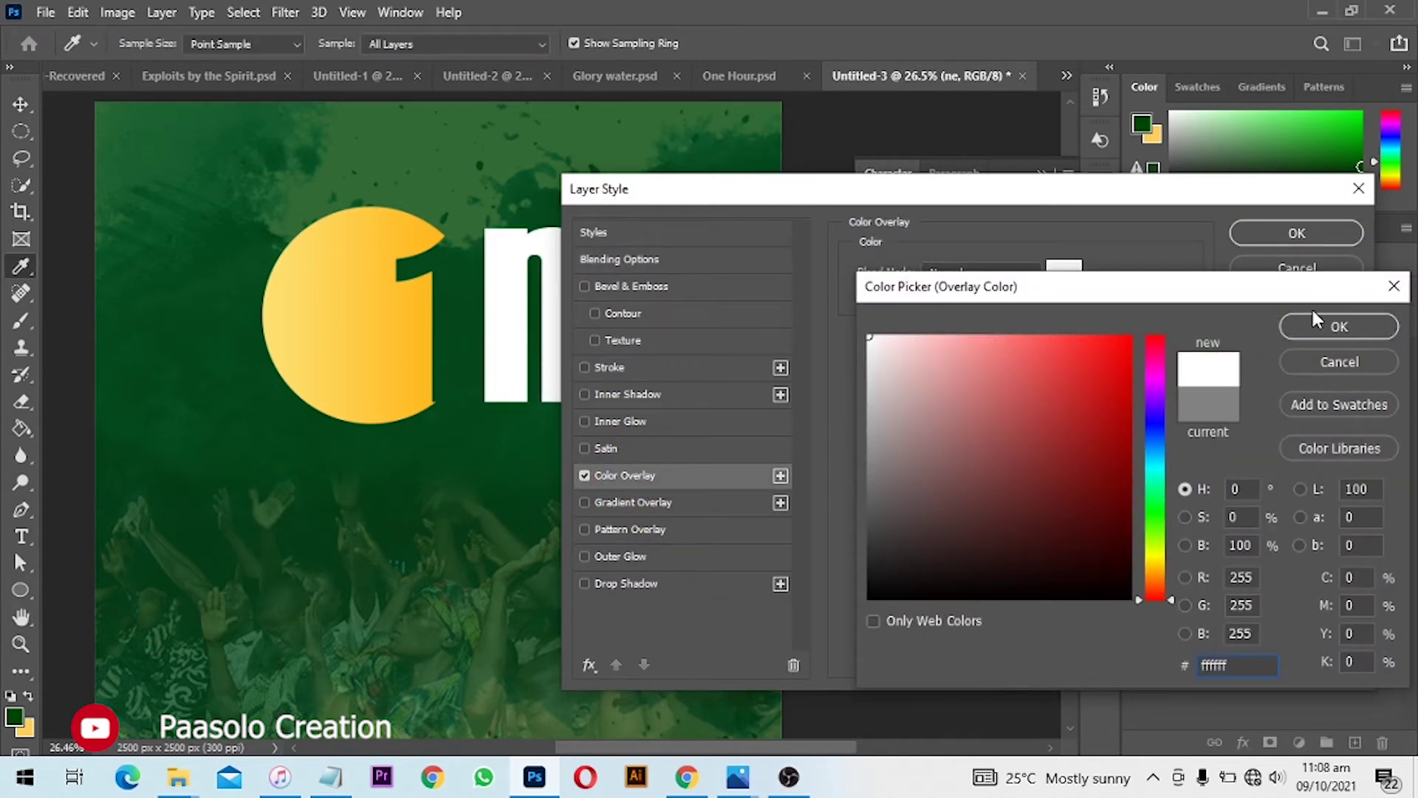
click(1319, 325)
click(1291, 234)
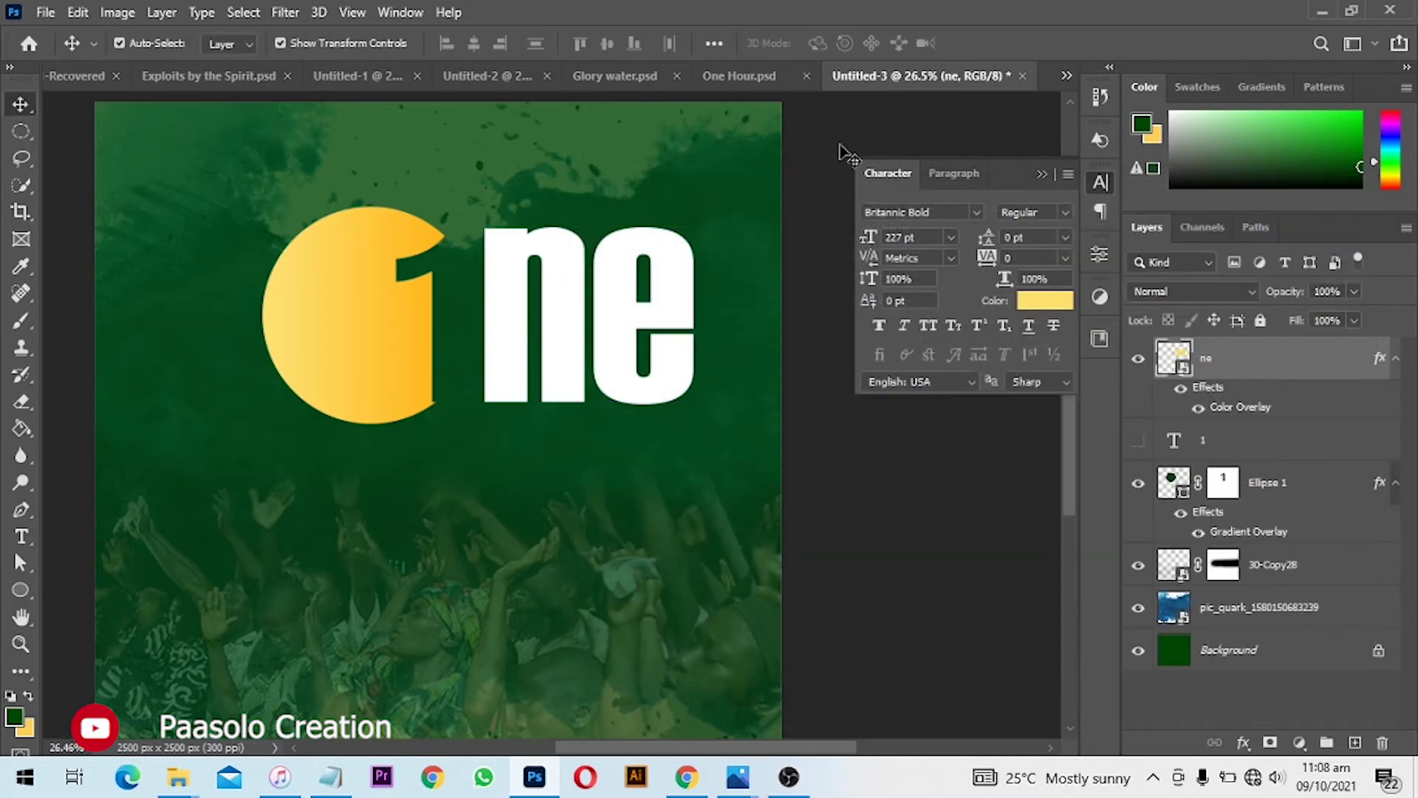
- Add a new text layer reading "Hour" below the gradient circle
scroll(720, 325, down, 3)
scroll(722, 323, up, 4)
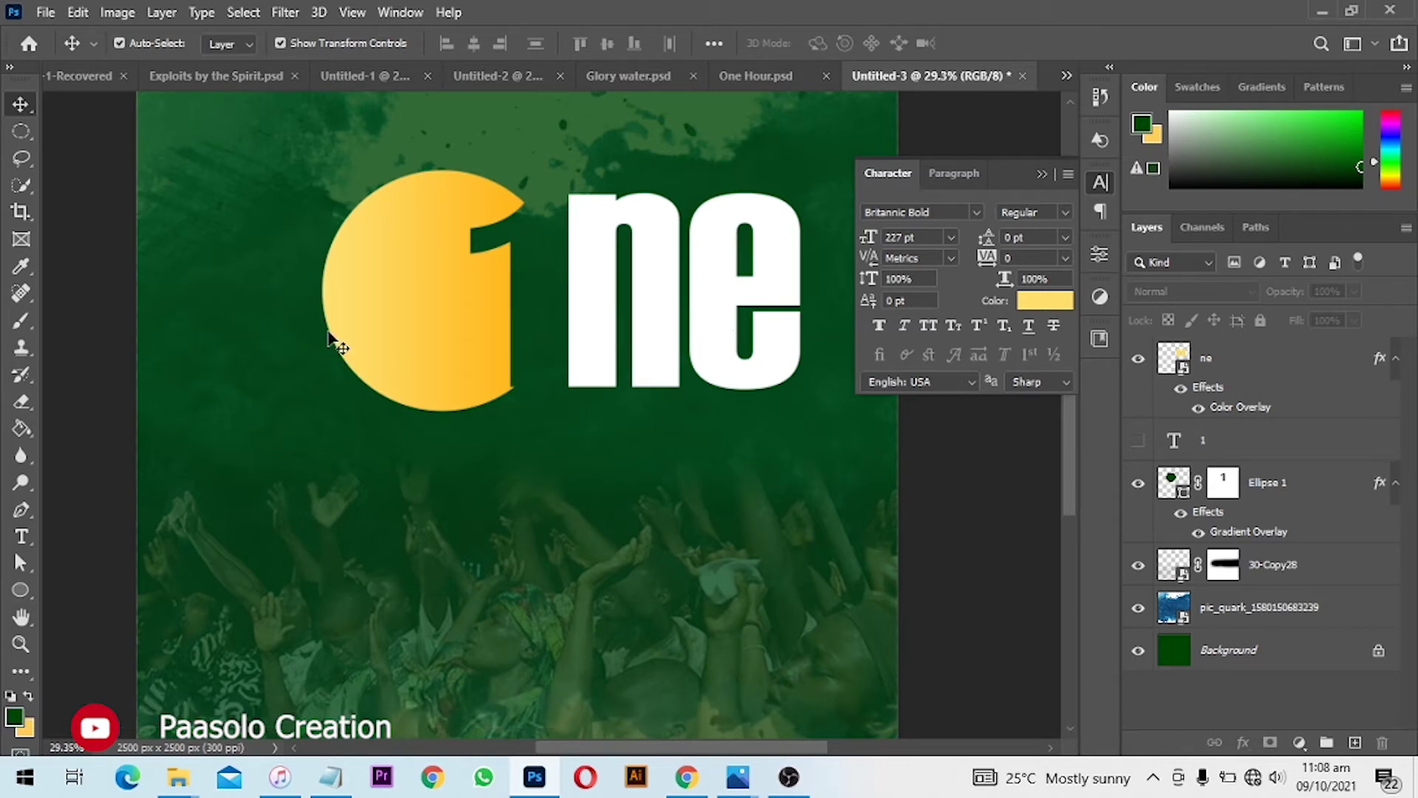
key(t)
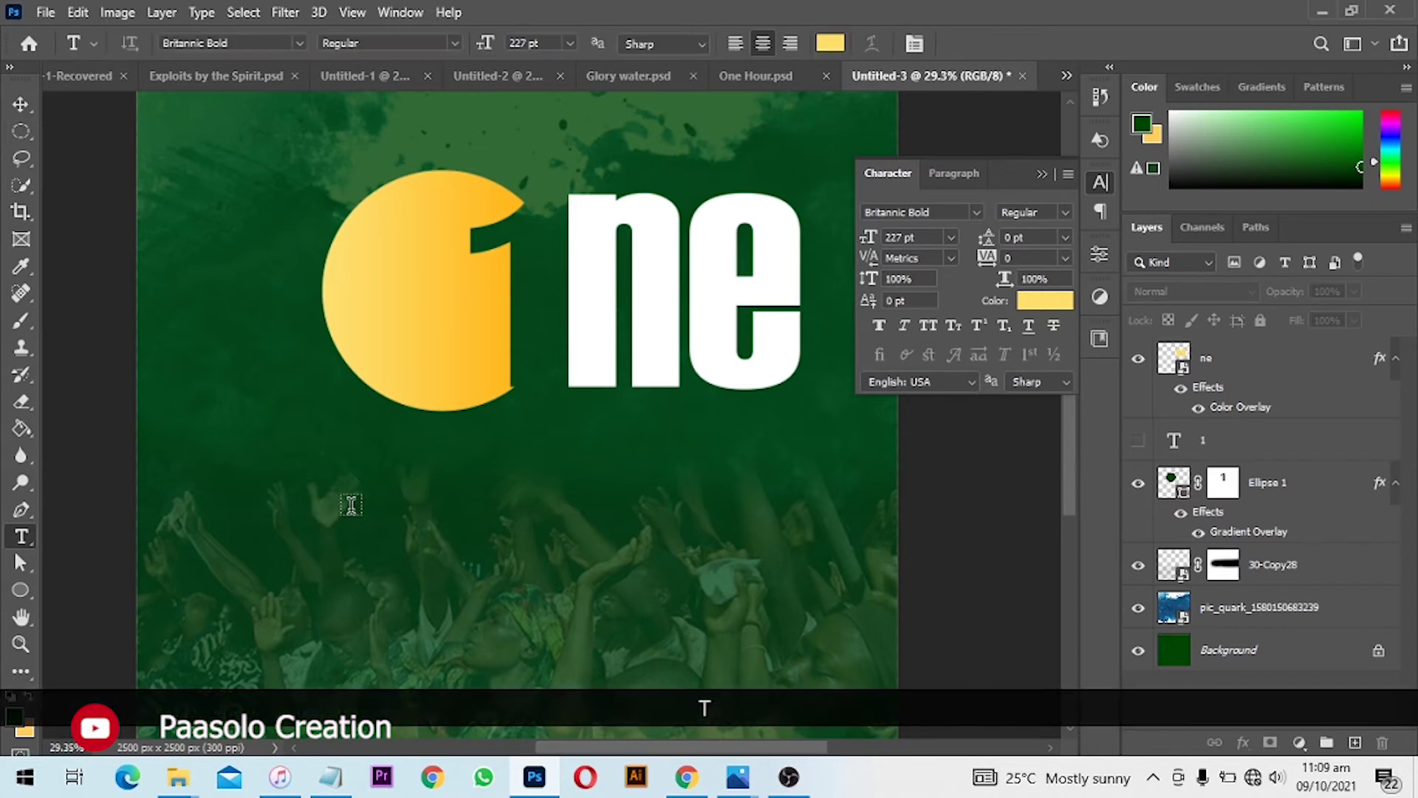
click(351, 502)
text(h)
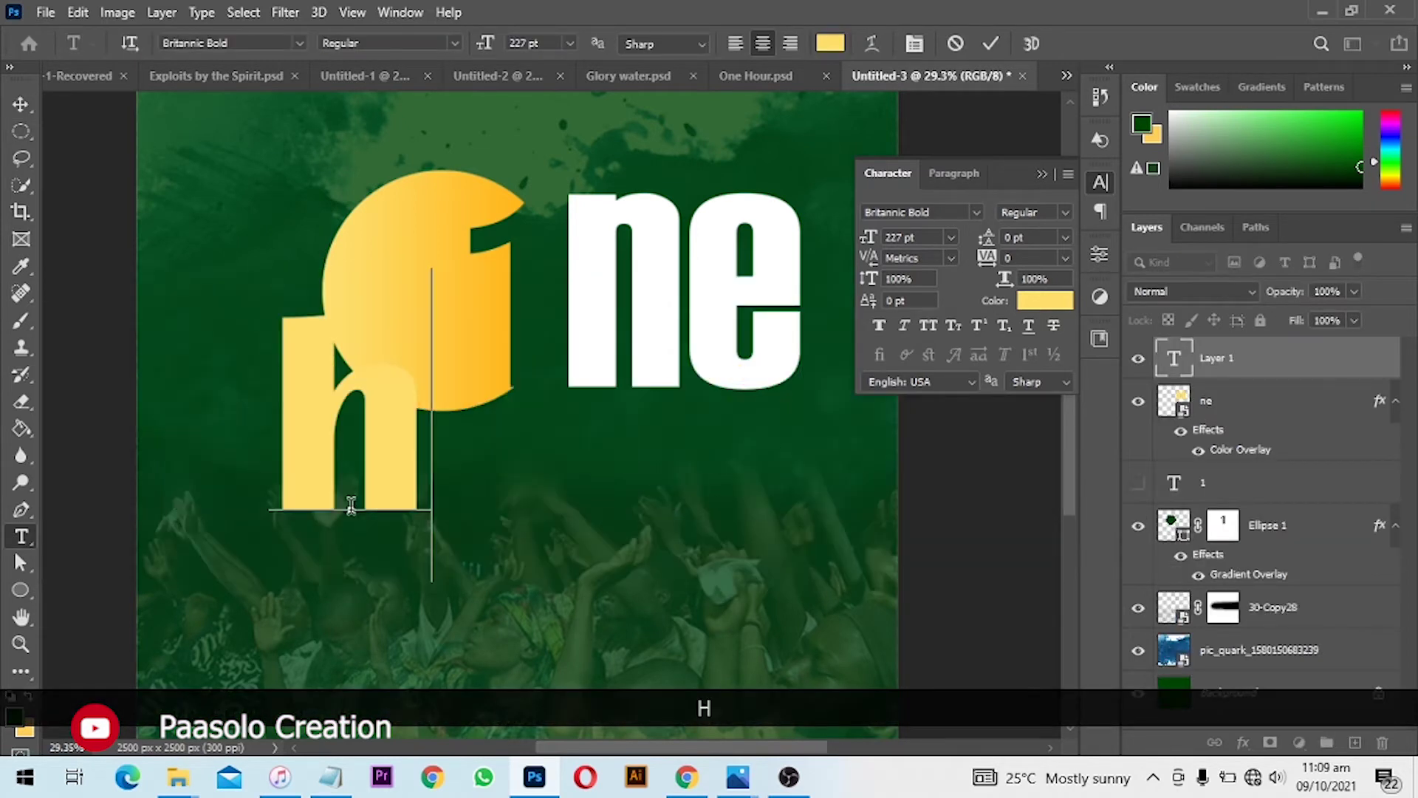
key(BackSpace)
text(Hour)
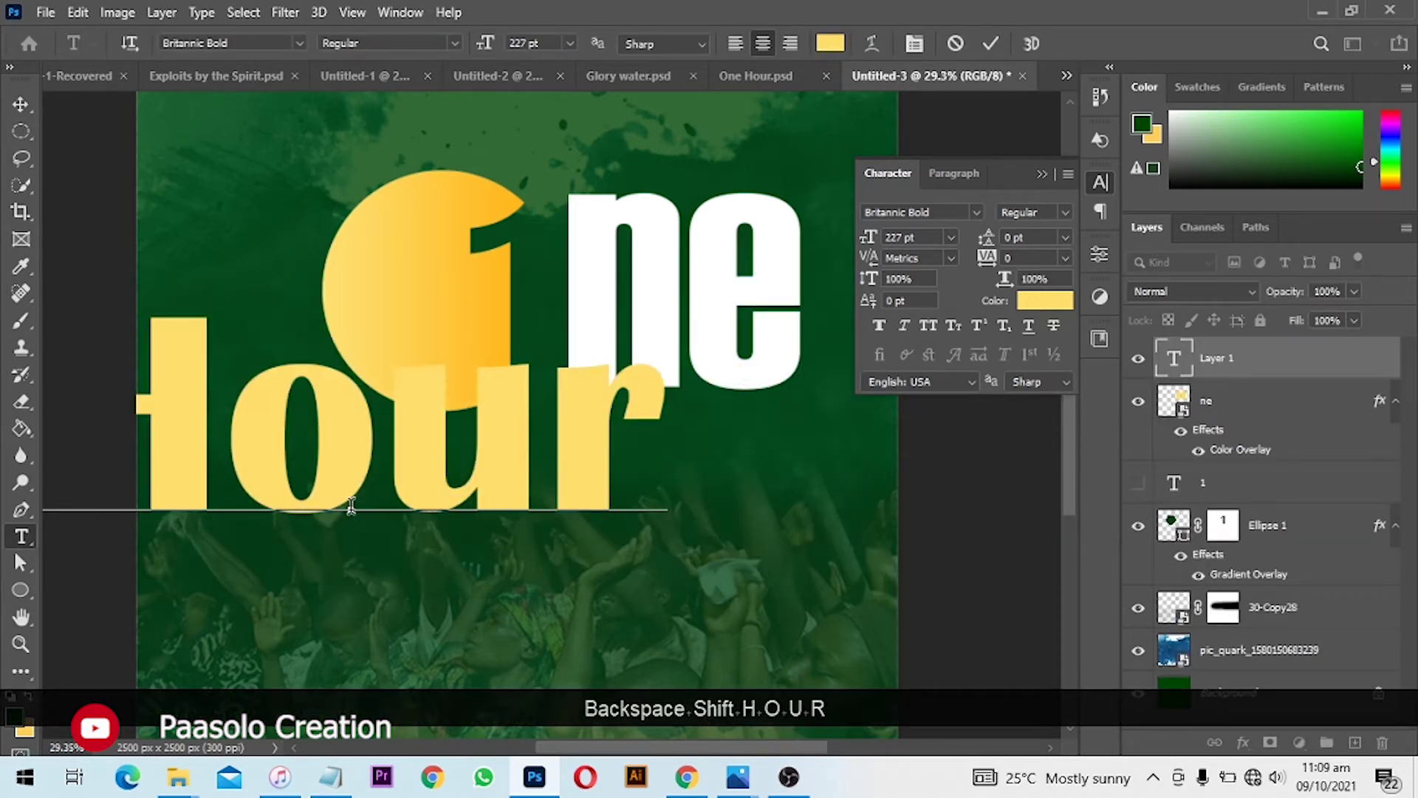
- Set the whole "Hour" text to the Haettenschweiler font and commit it
key(ctrl+a)
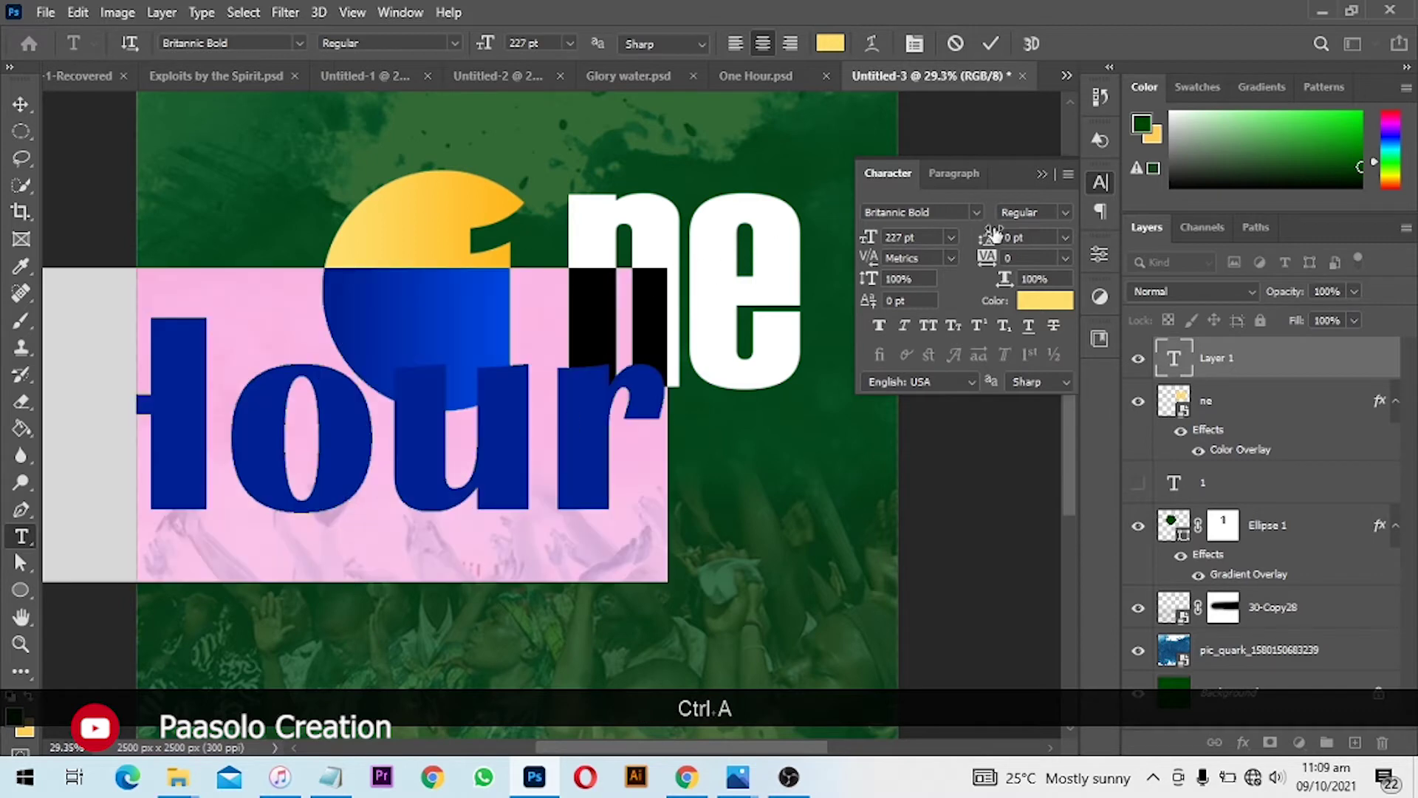
click(976, 213)
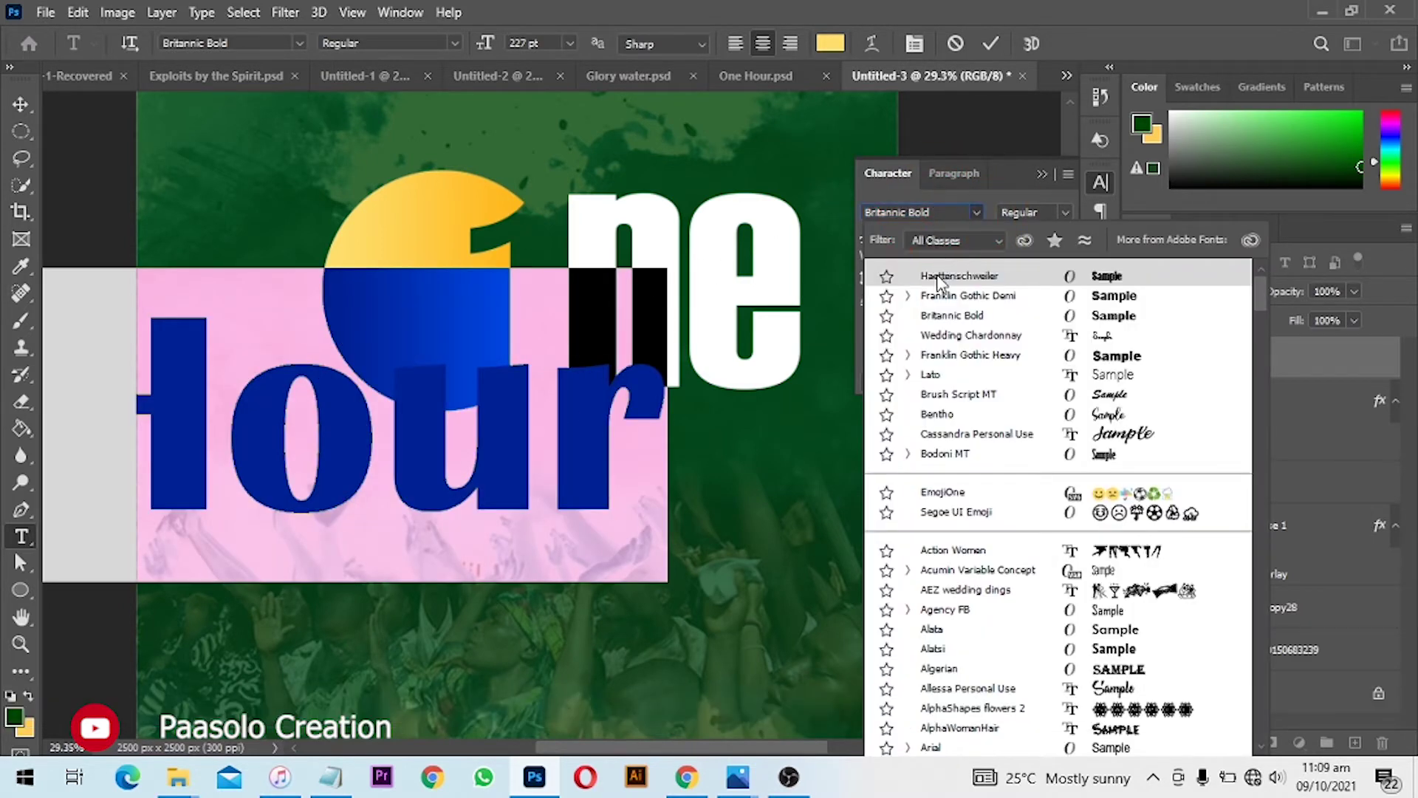
click(938, 277)
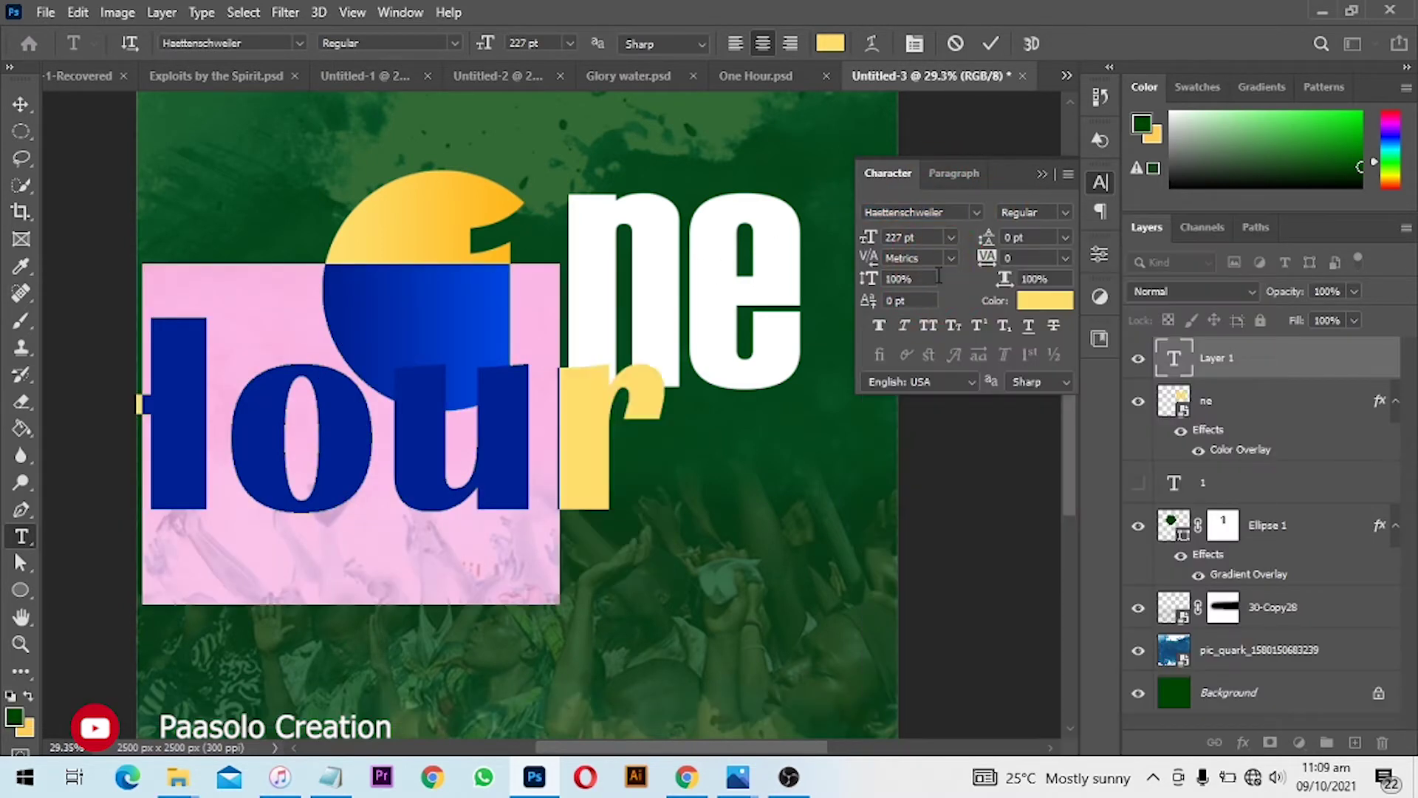
click(990, 43)
click(21, 104)
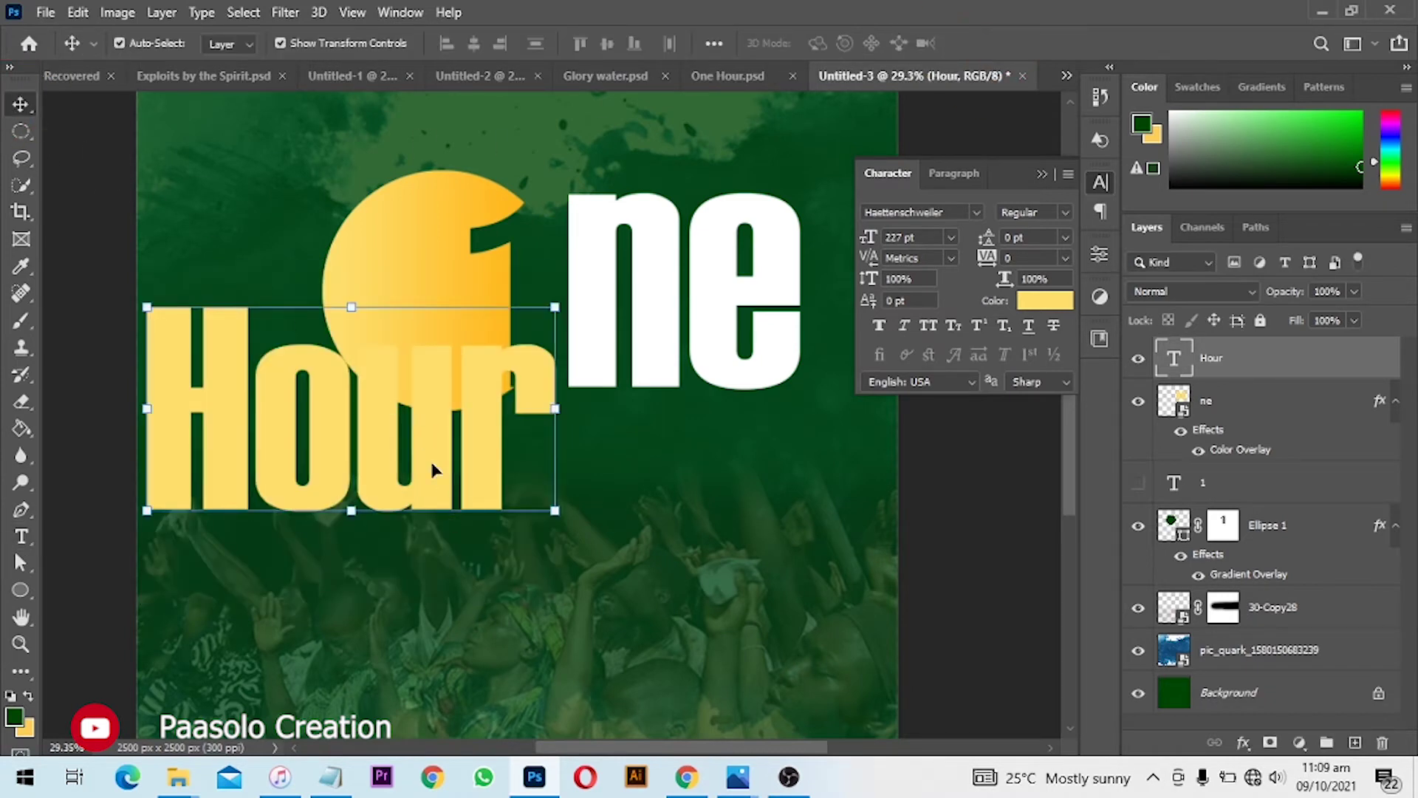
- Move "Hour" under the "ne" lettering, aligning its "u" with the left edge and base of the "n"
drag(430, 459, 640, 501)
scroll(640, 501, up, 10)
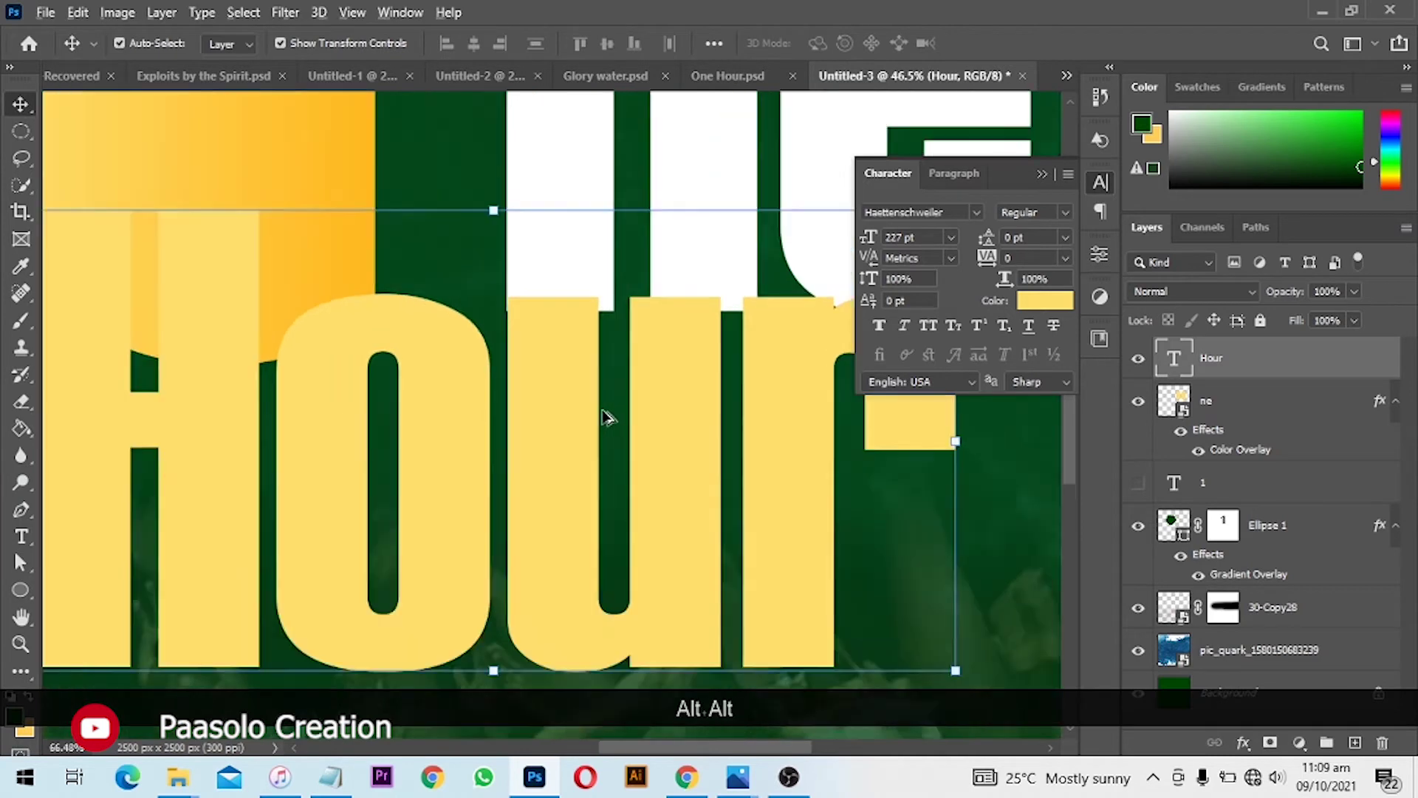
scroll(536, 303, up, 4)
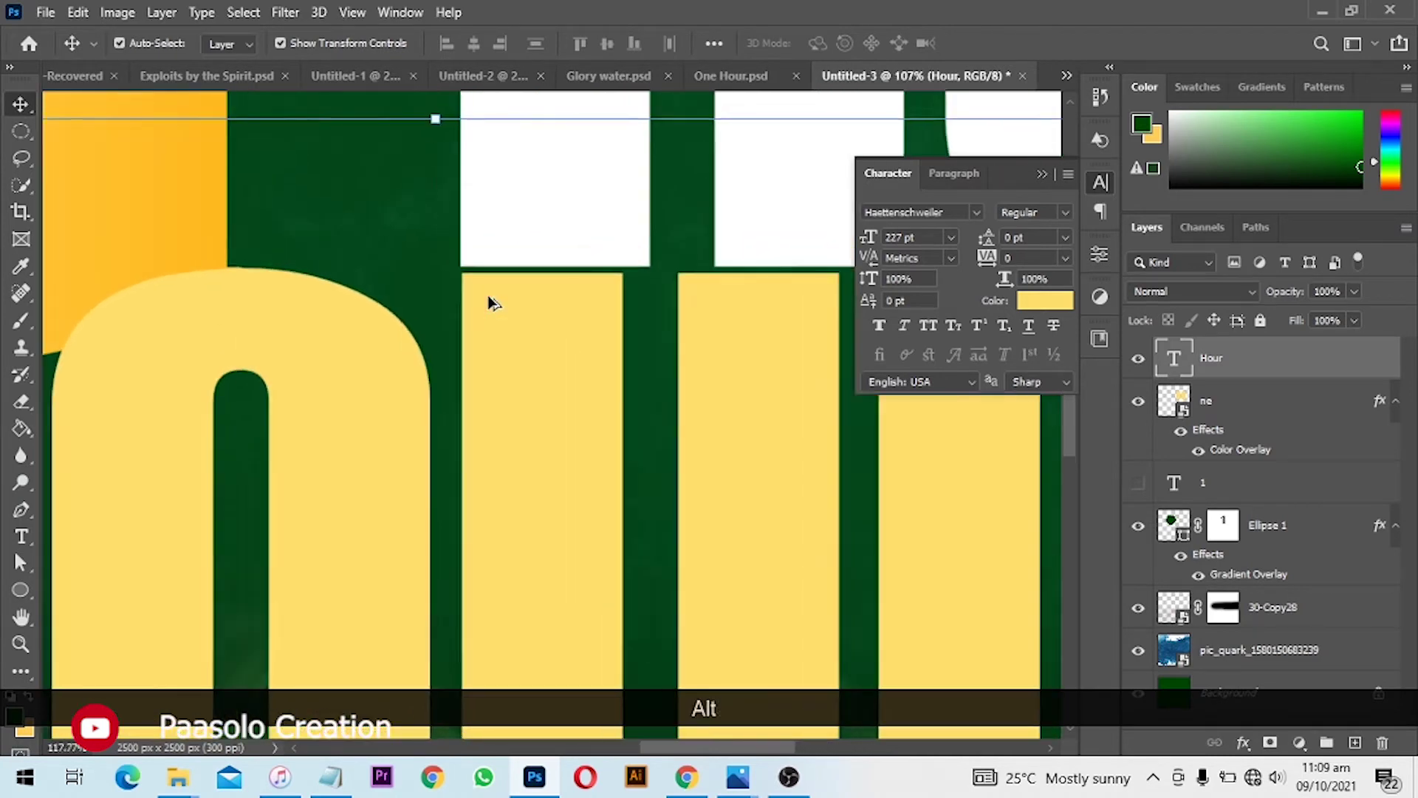
scroll(476, 297, up, 10)
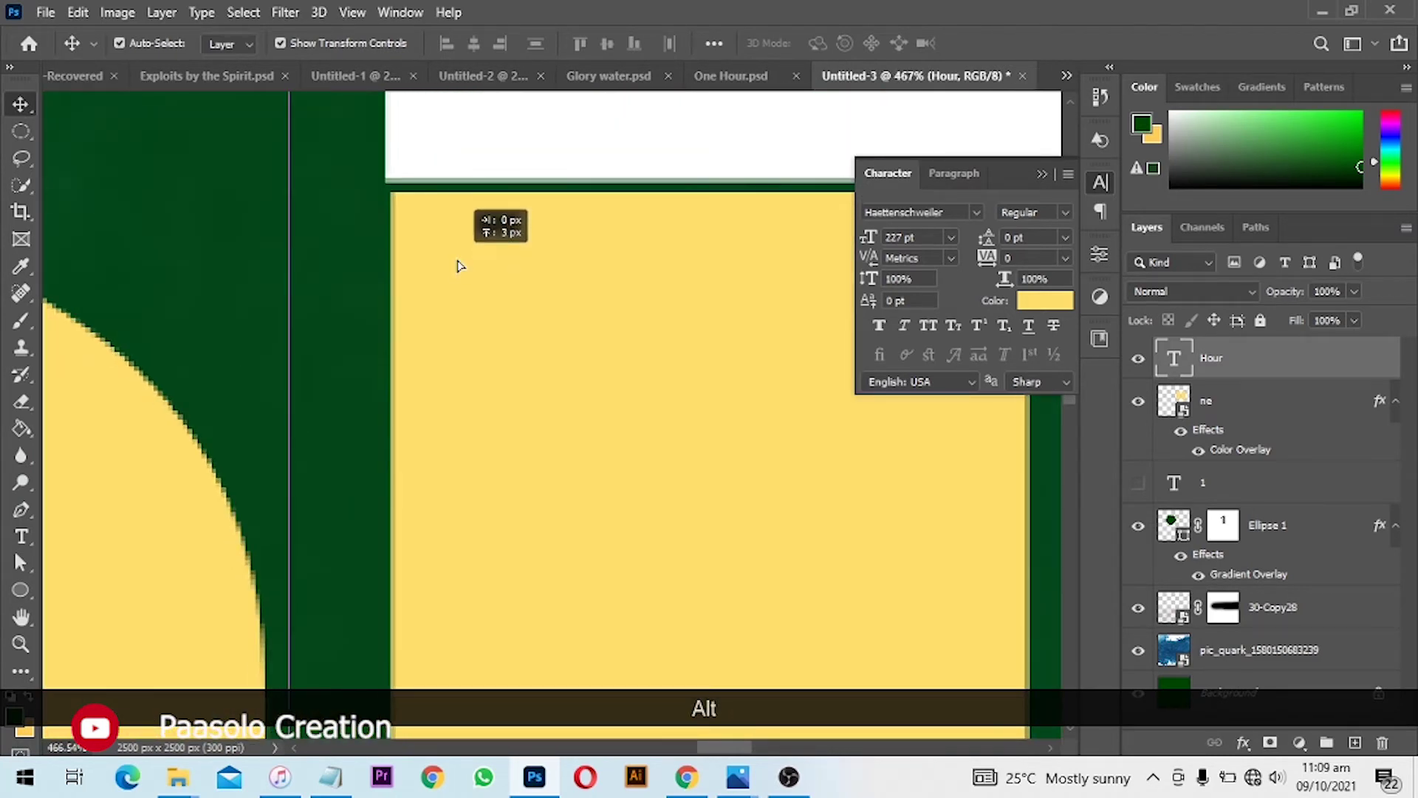
scroll(444, 229, up, 8)
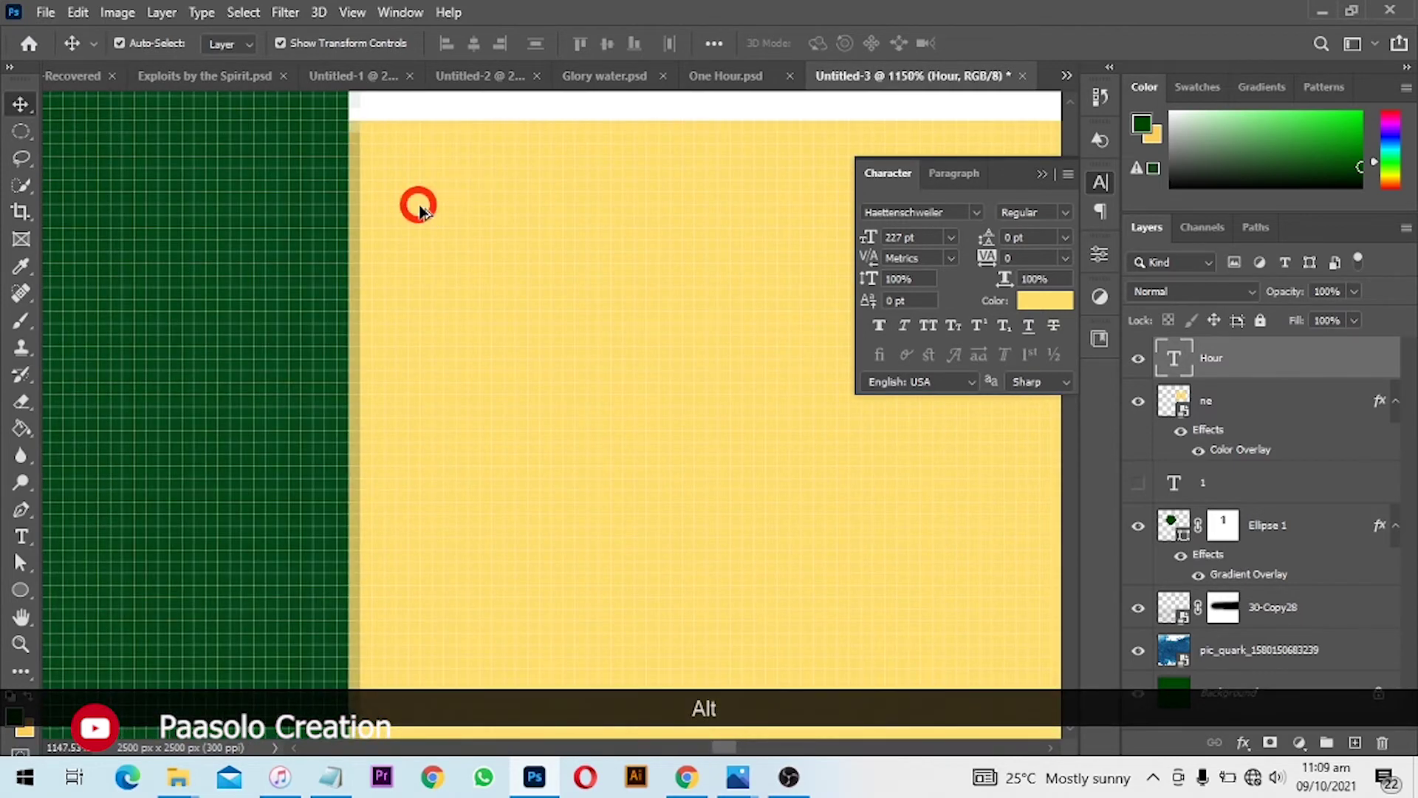
scroll(417, 207, down, 4)
scroll(426, 287, down, 12)
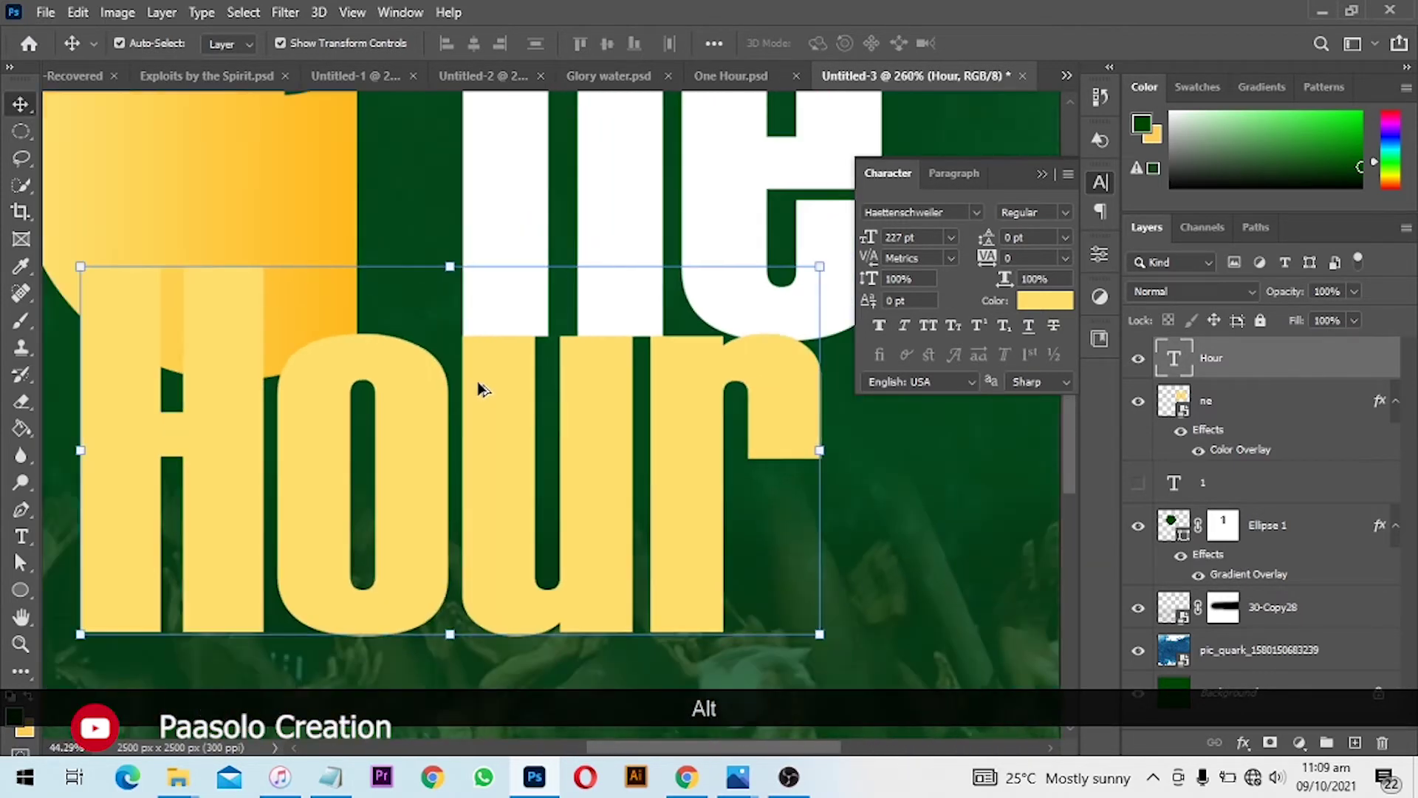
- Scale the "Hour" text proportionally to about 120% so it spans the width of the "One" lettering
key(ctrl+alt+t)
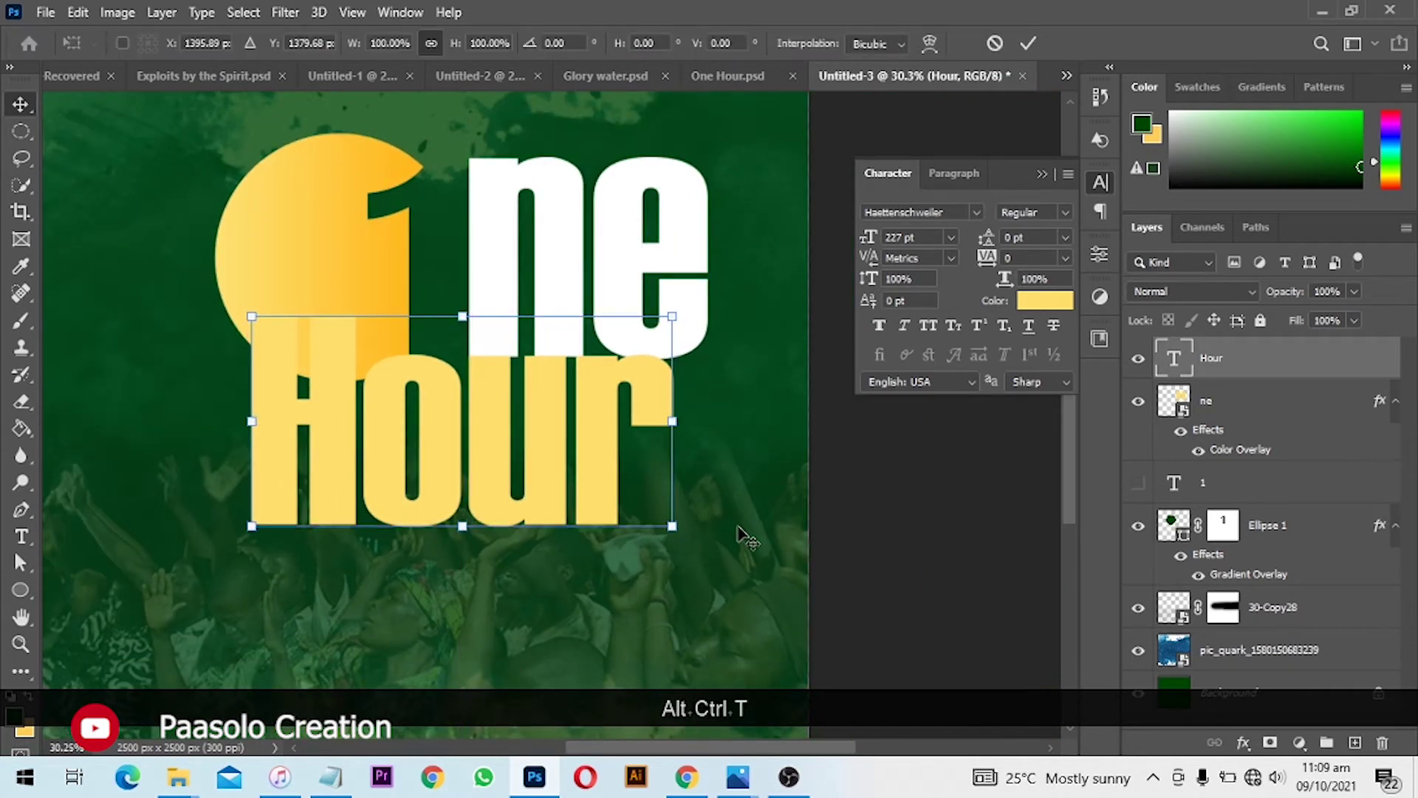
drag(694, 628, 731, 658)
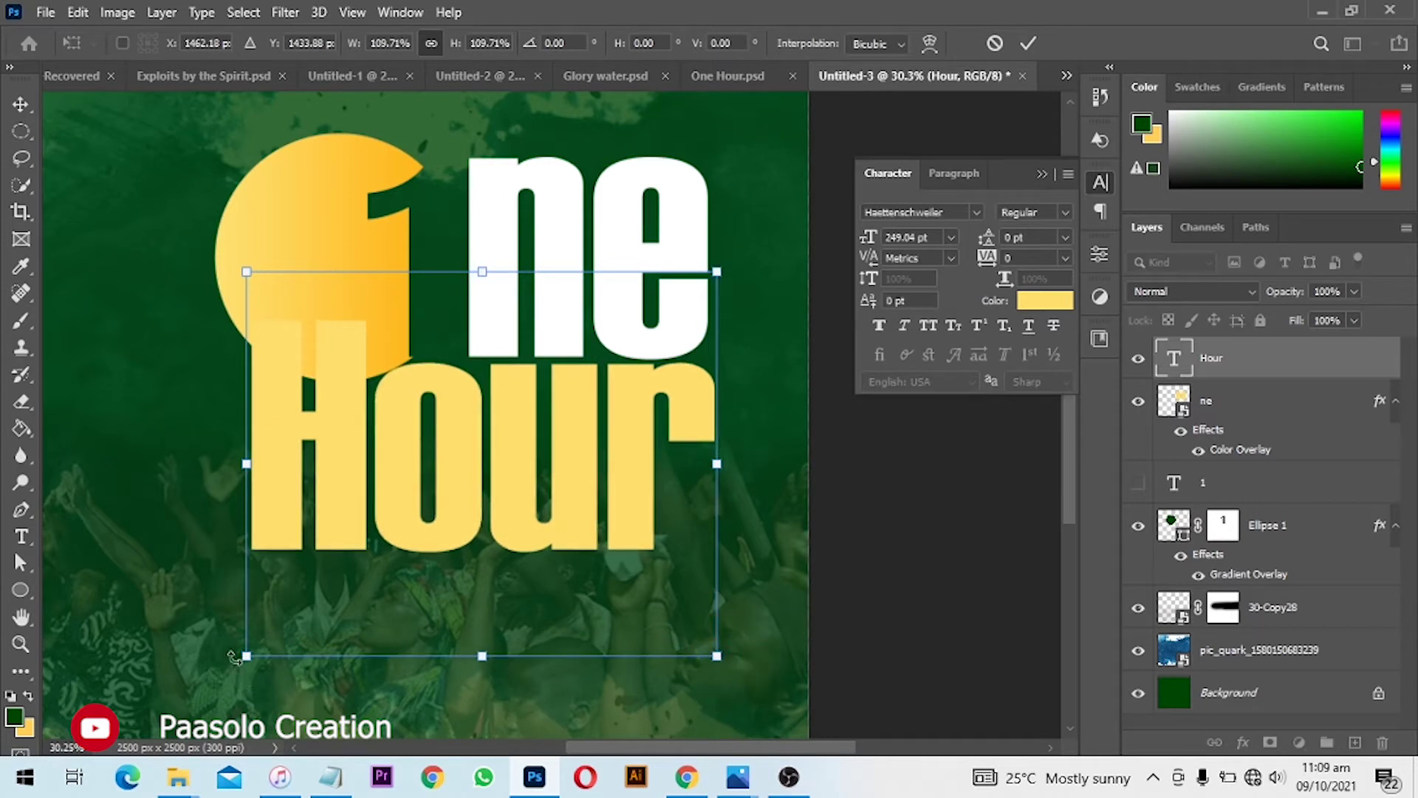
drag(247, 656, 186, 671)
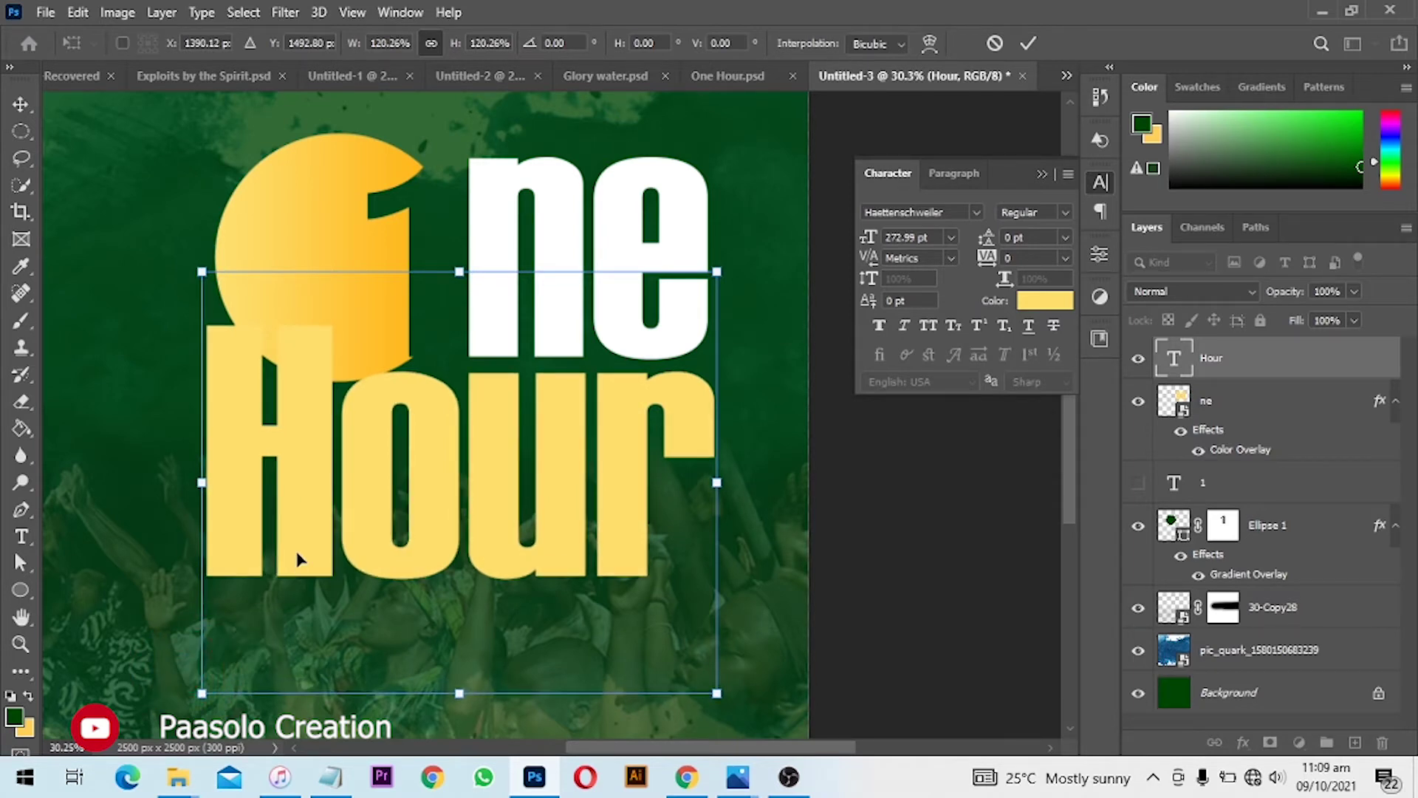
double_click(441, 437)
- Move the enlarged "Hour" text up until the top of its "u" meets the base of the "n"
scroll(519, 321, up, 6)
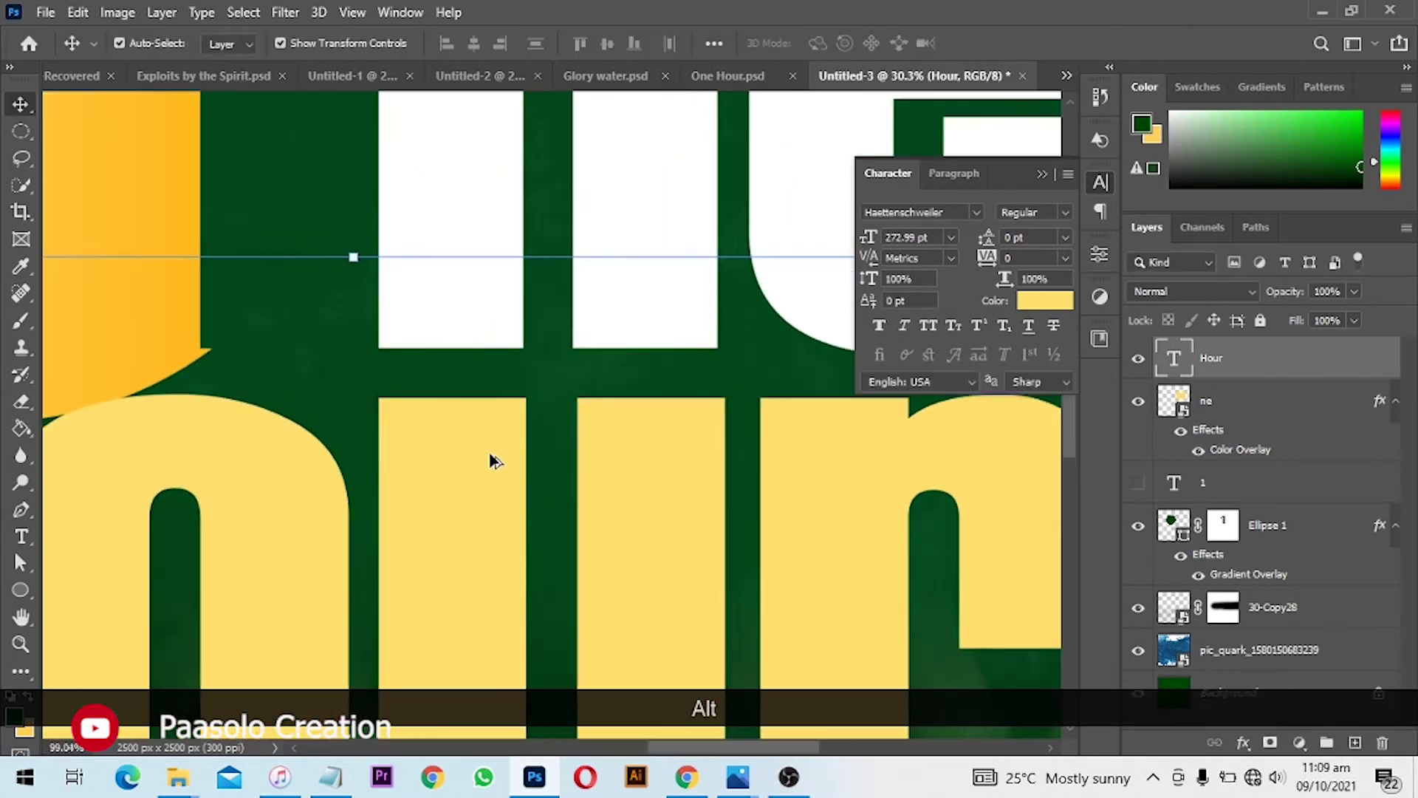
scroll(477, 461, up, 3)
drag(478, 465, 476, 342)
scroll(476, 341, up, 4)
mouse_move(433, 285)
mouse_down()
mouse_move(430, 320)
mouse_move(432, 294)
mouse_move(437, 310)
mouse_up()
scroll(438, 314, down, 4)
scroll(477, 396, down, 6)
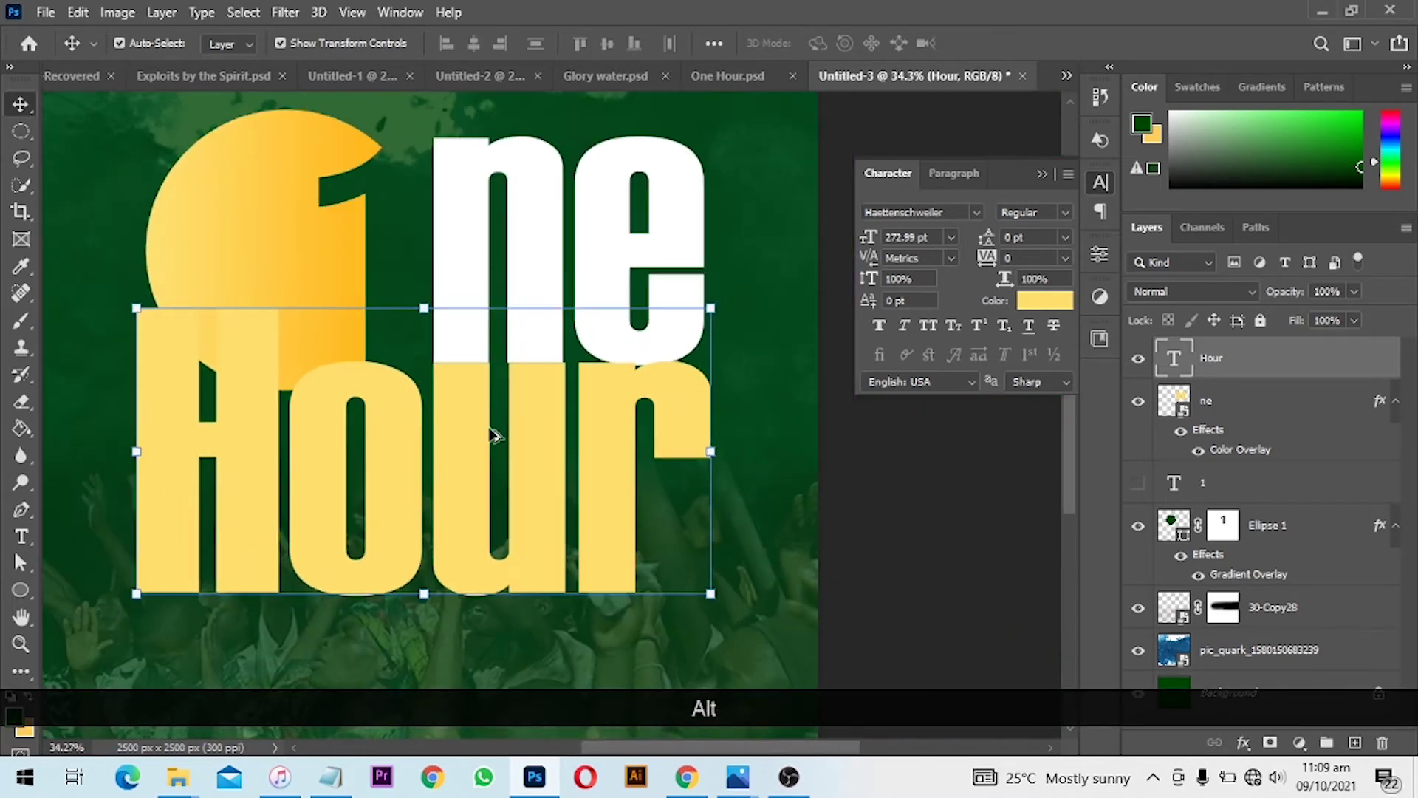
key(ctrl+alt+t)
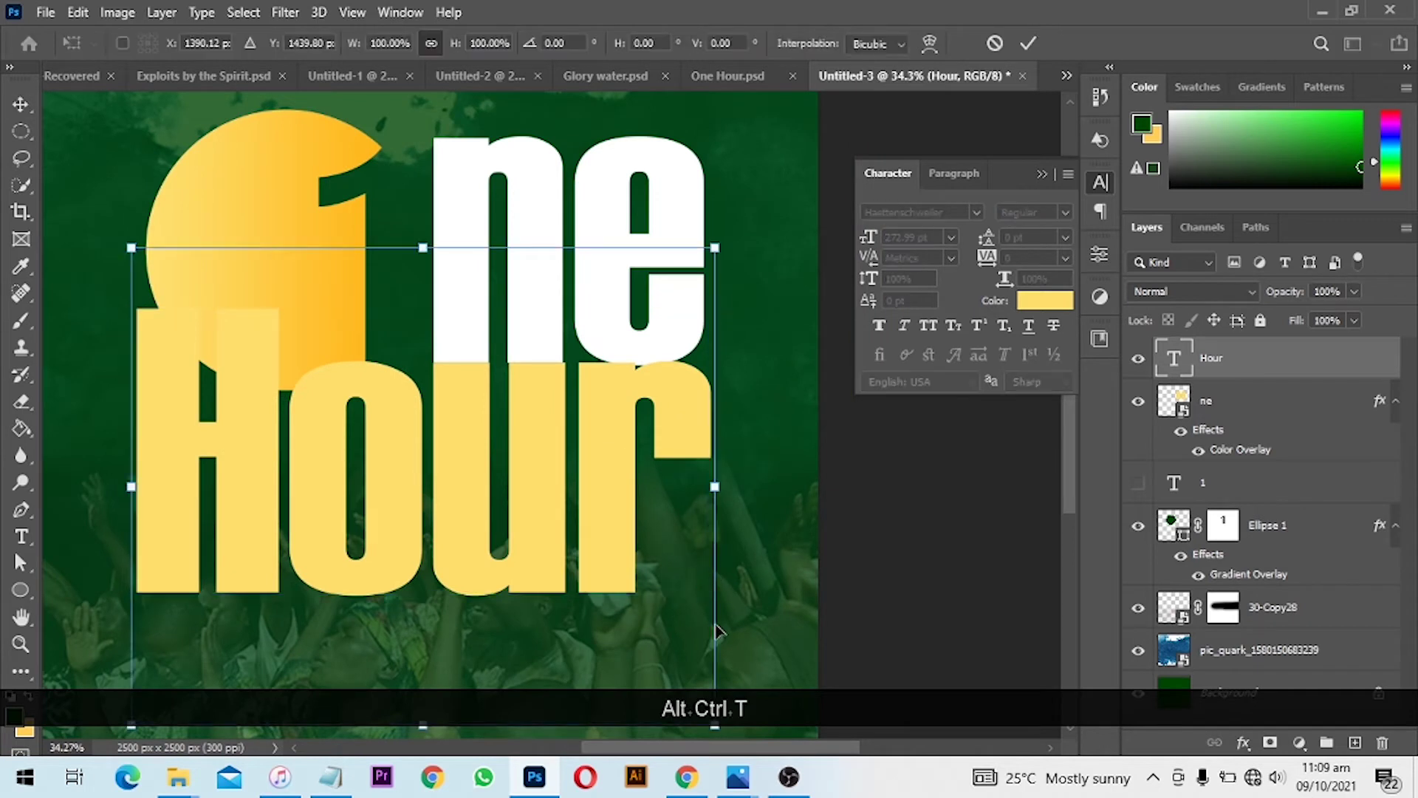
scroll(715, 461, down, 1)
drag(713, 620, 714, 621)
double_click(622, 479)
- Apply a white Color Overlay layer style to the "Hour" text layer
scroll(617, 481, down, 1)
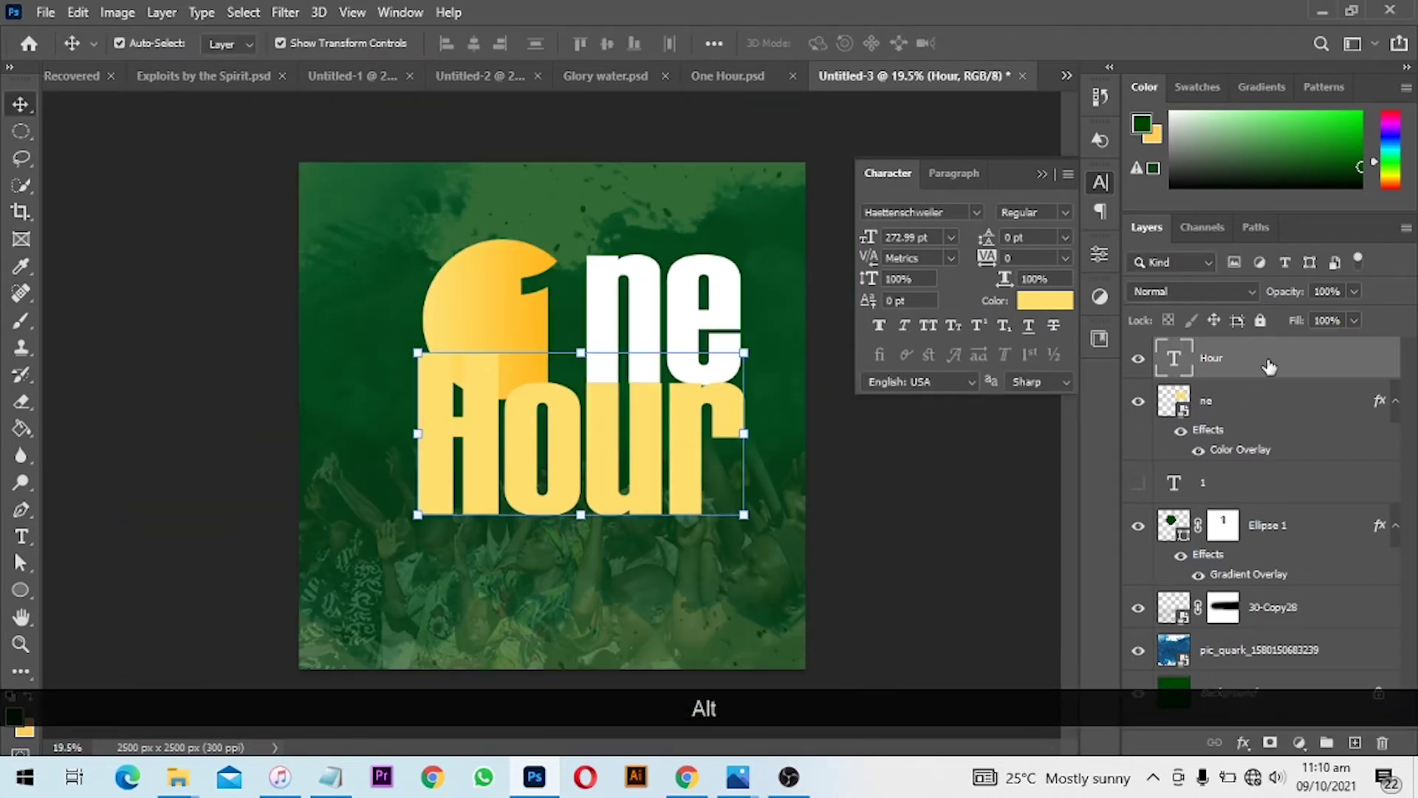
double_click(1292, 370)
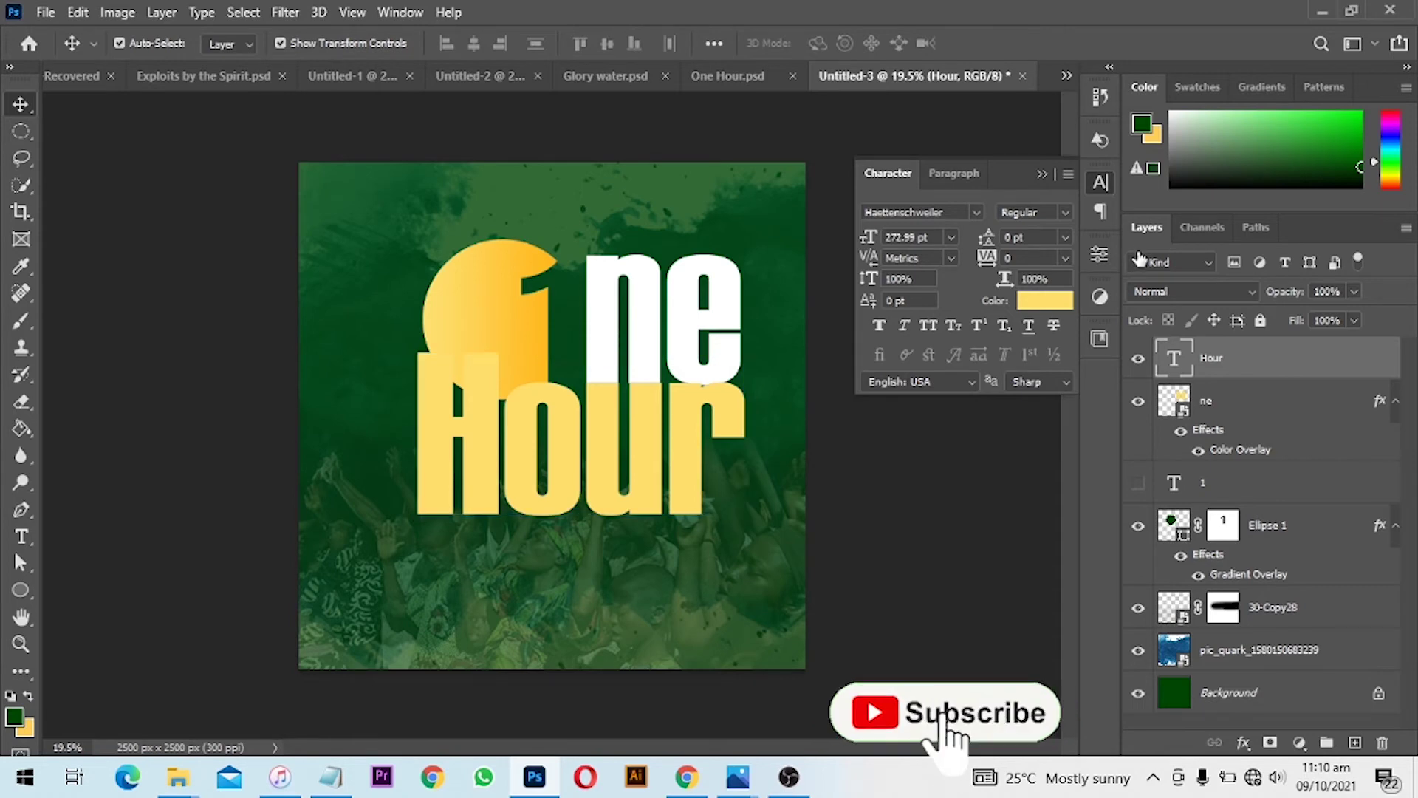
click(1359, 188)
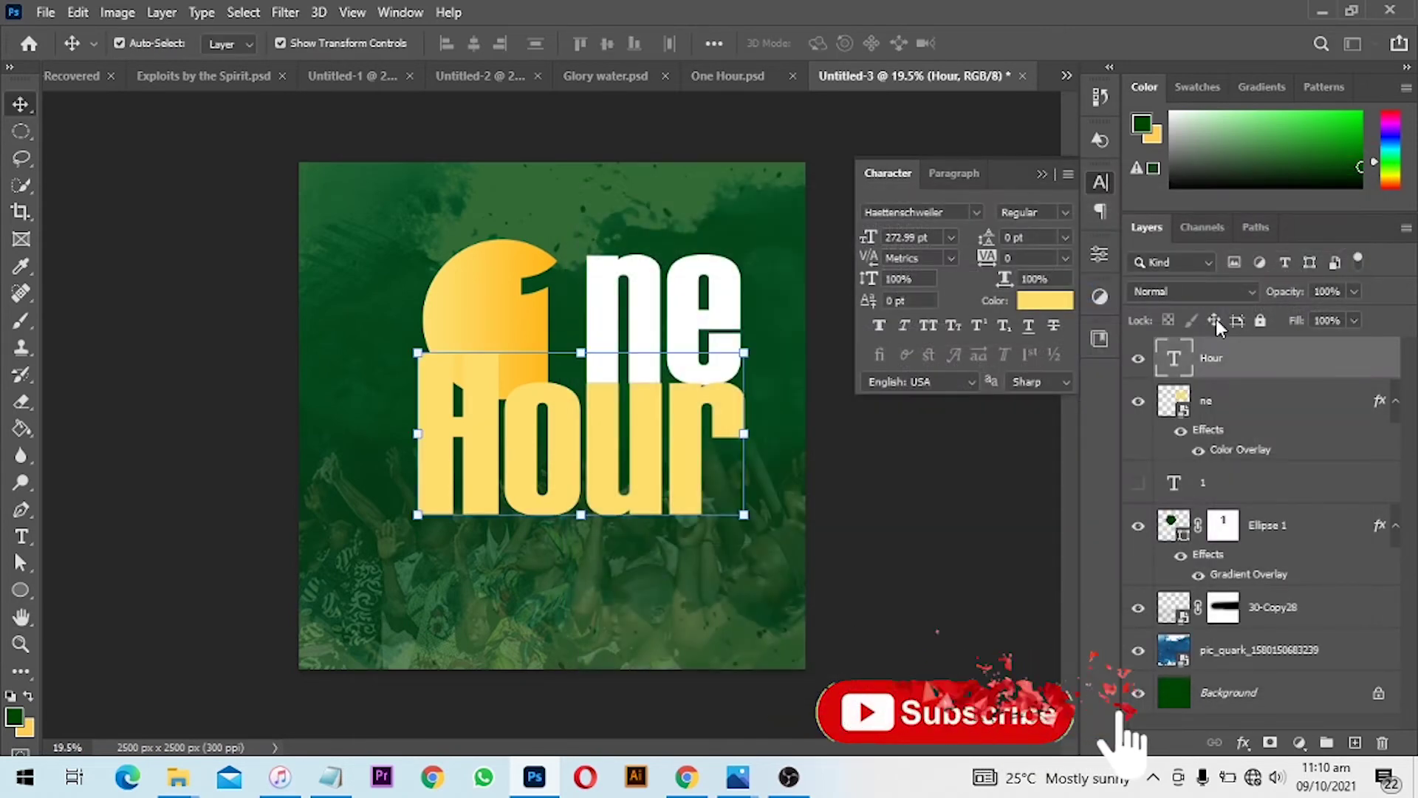
double_click(1225, 373)
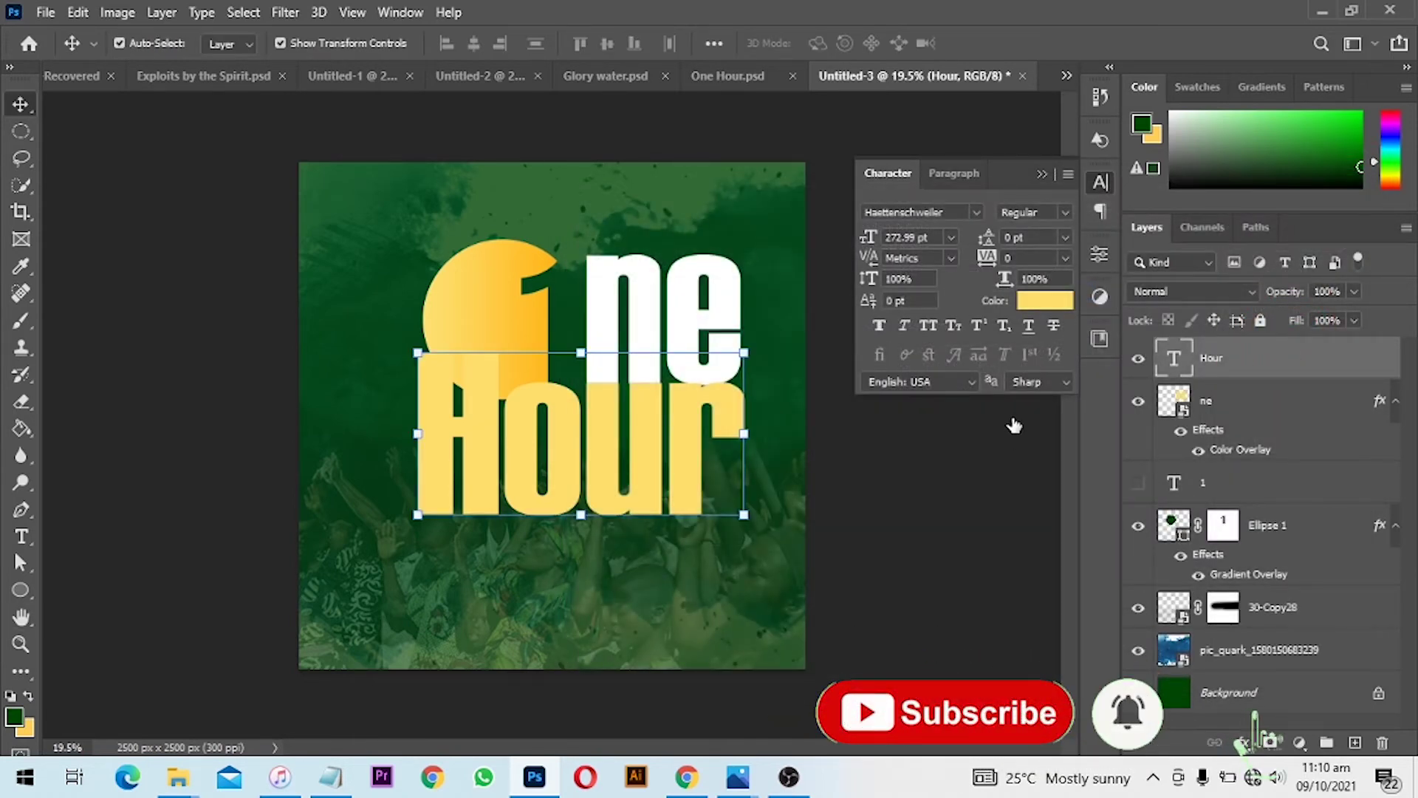
click(654, 475)
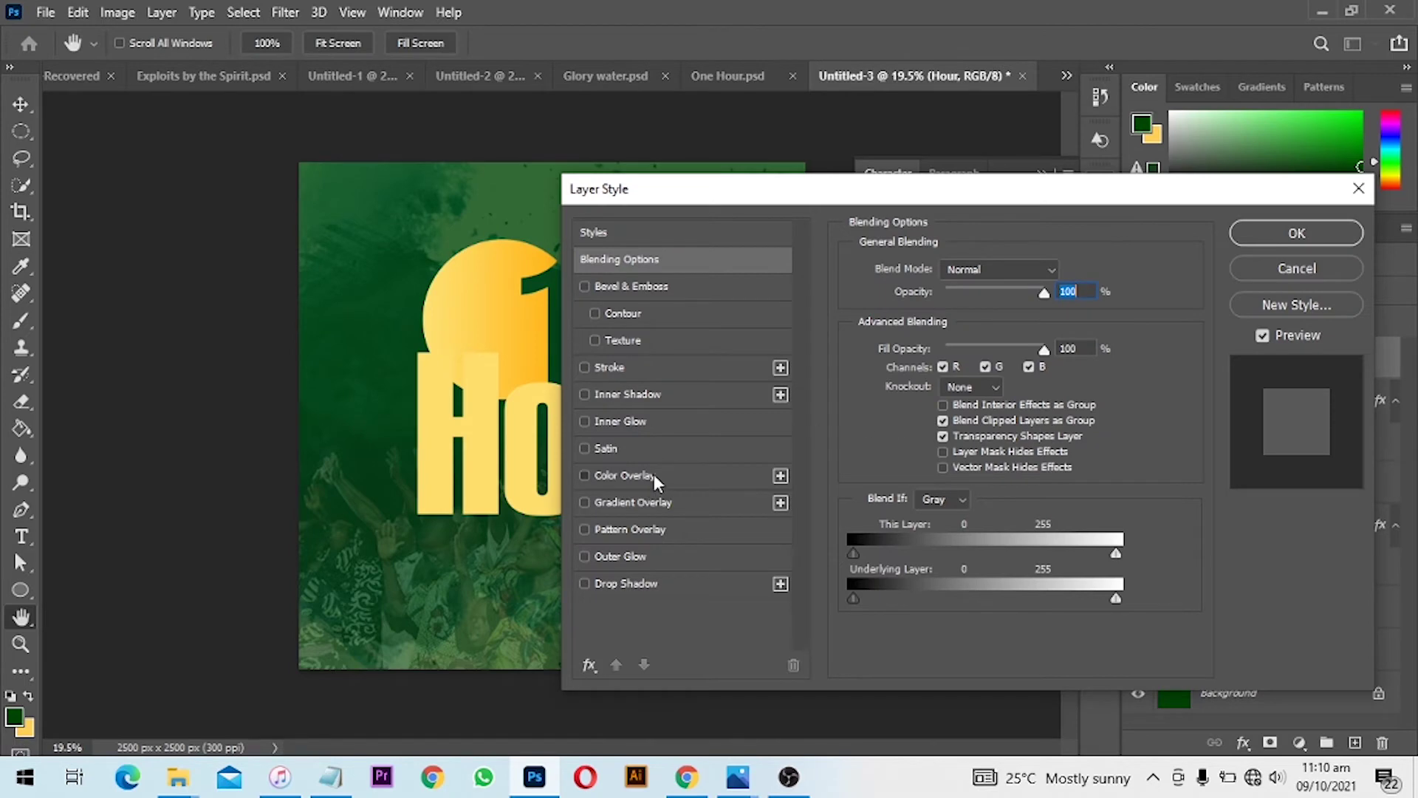
click(1293, 233)
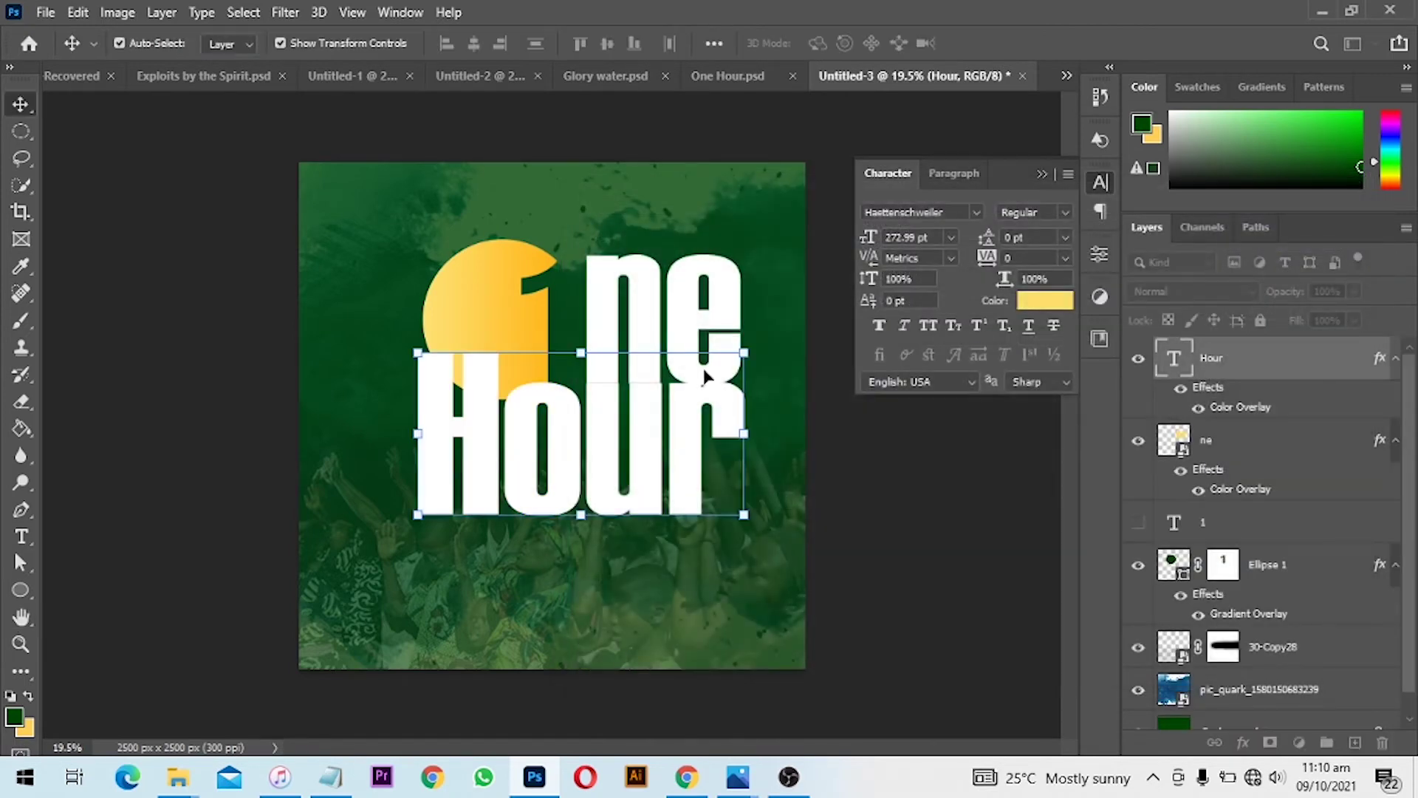
- Nudge the "Hour" text slightly left and up to close the hairline gap between its "u" and the "n" above
scroll(642, 464, up, 5)
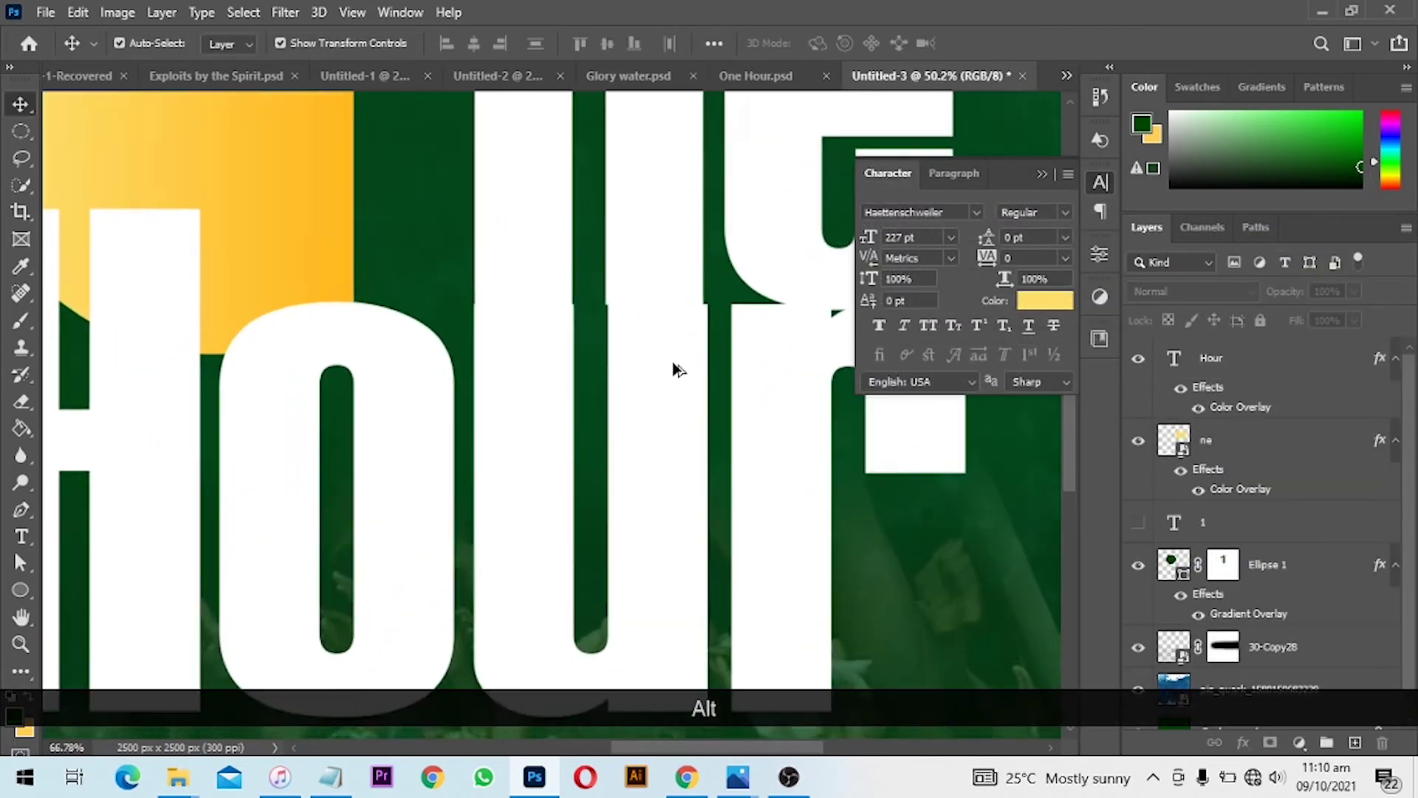
click(626, 317)
scroll(626, 318, up, 2)
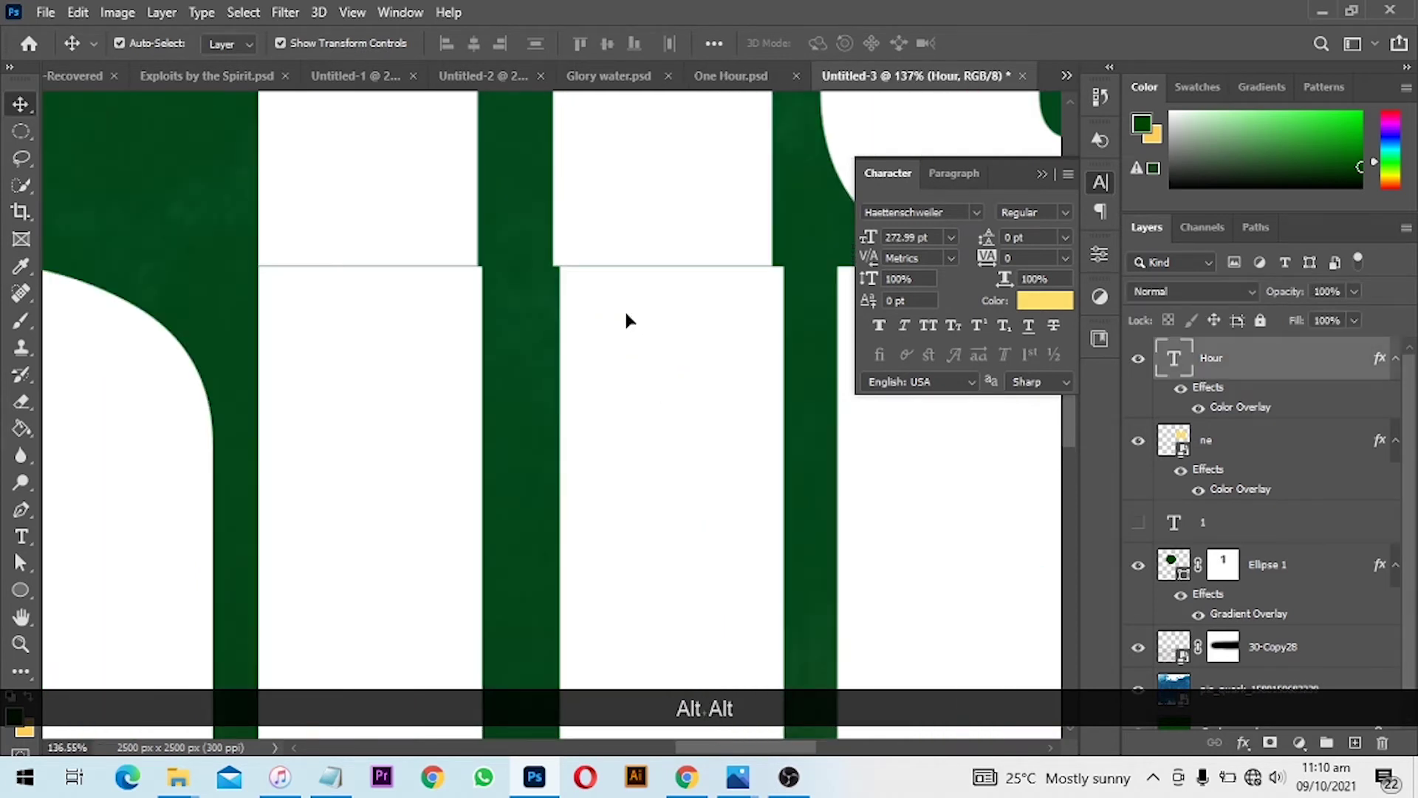
key(Left)
key(Left)
key(Left)
key(Left)
key(Left)
key(Left)
key(Left)
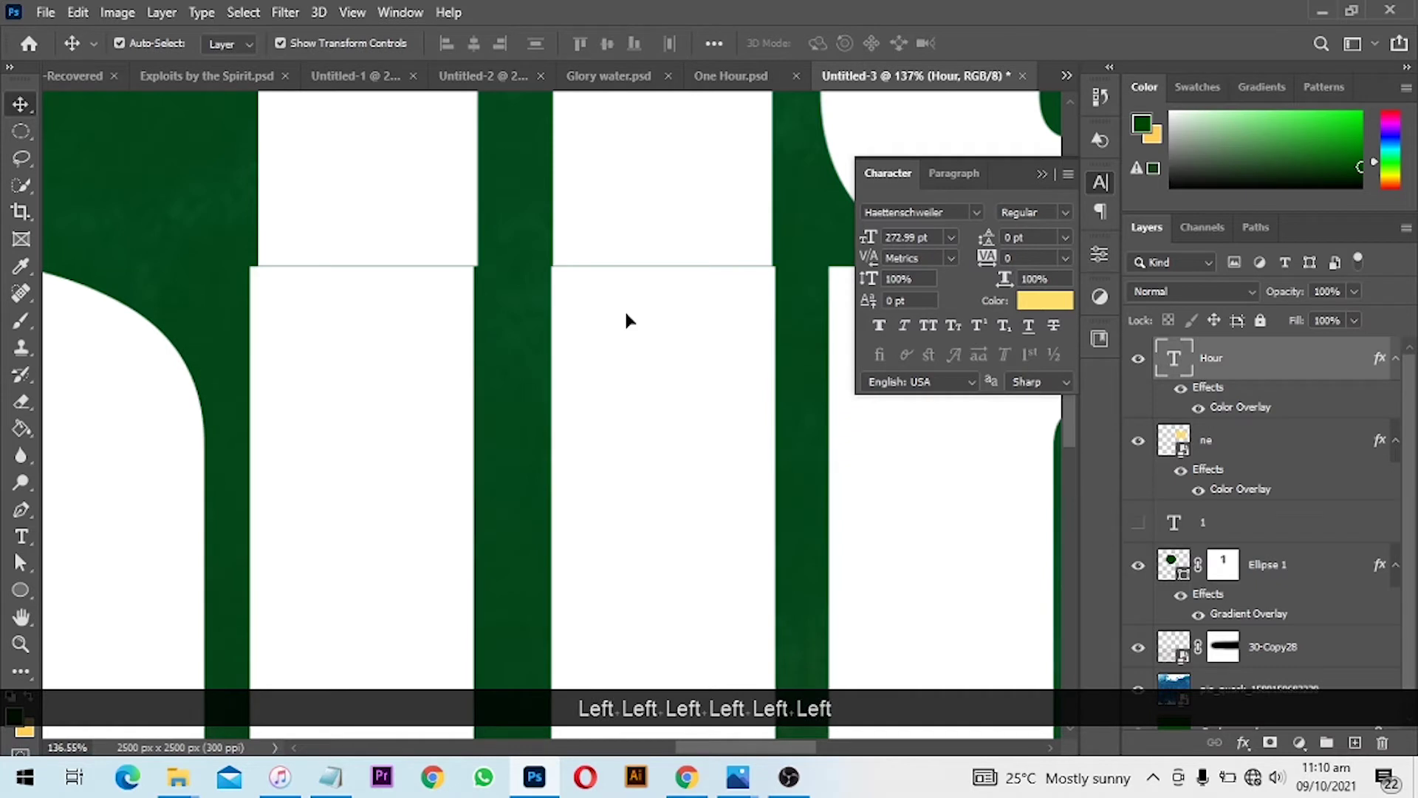
key(Up)
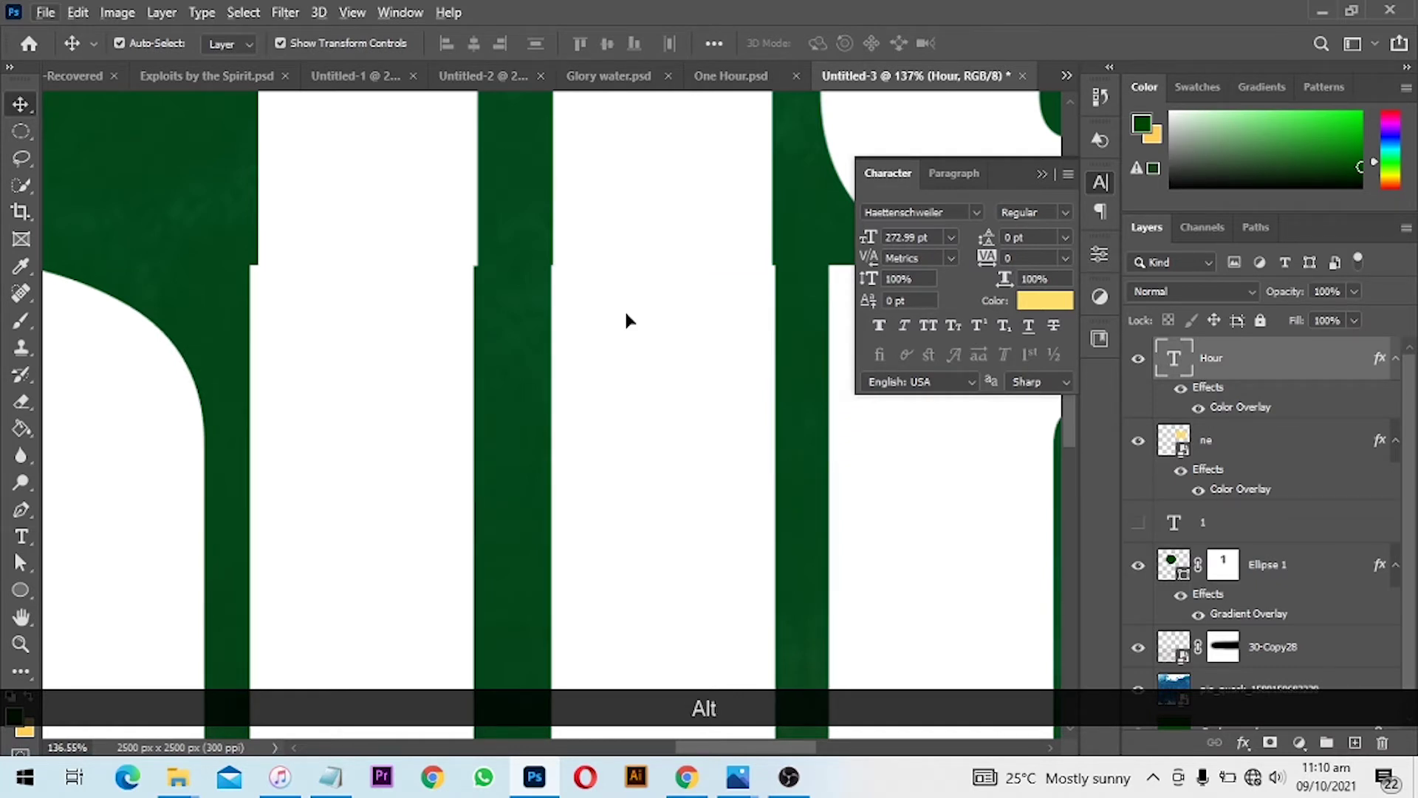
- Try to nudge the "Hour" text back right so its "u" lines up with the "n" above
key(Right)
key(Right)
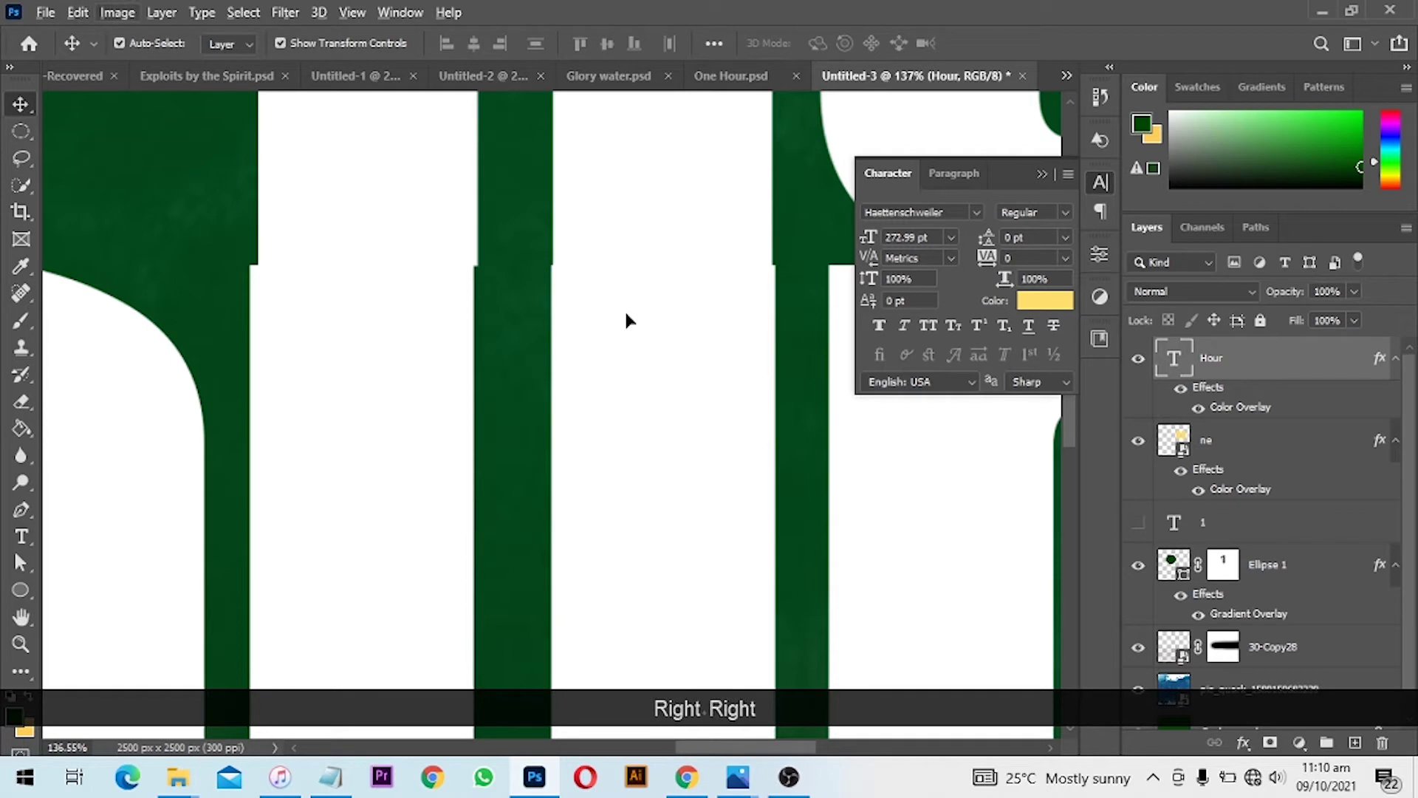
key(Right)
key(Right)
click(626, 316)
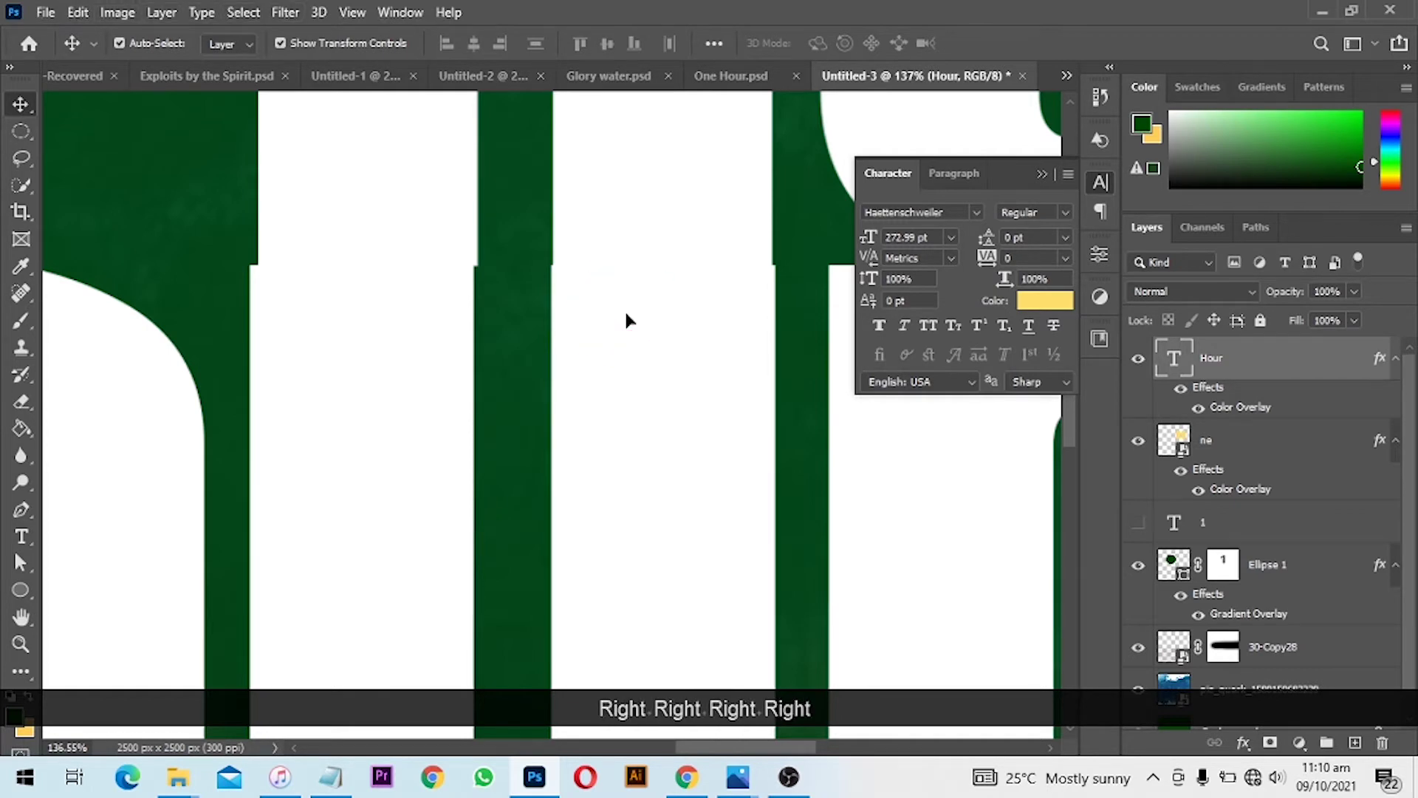
- Examine how "One" and "Hour" fit together in the finished One Hour.psd flyer and return to the working document
alt+scroll(626, 319, down, 5)
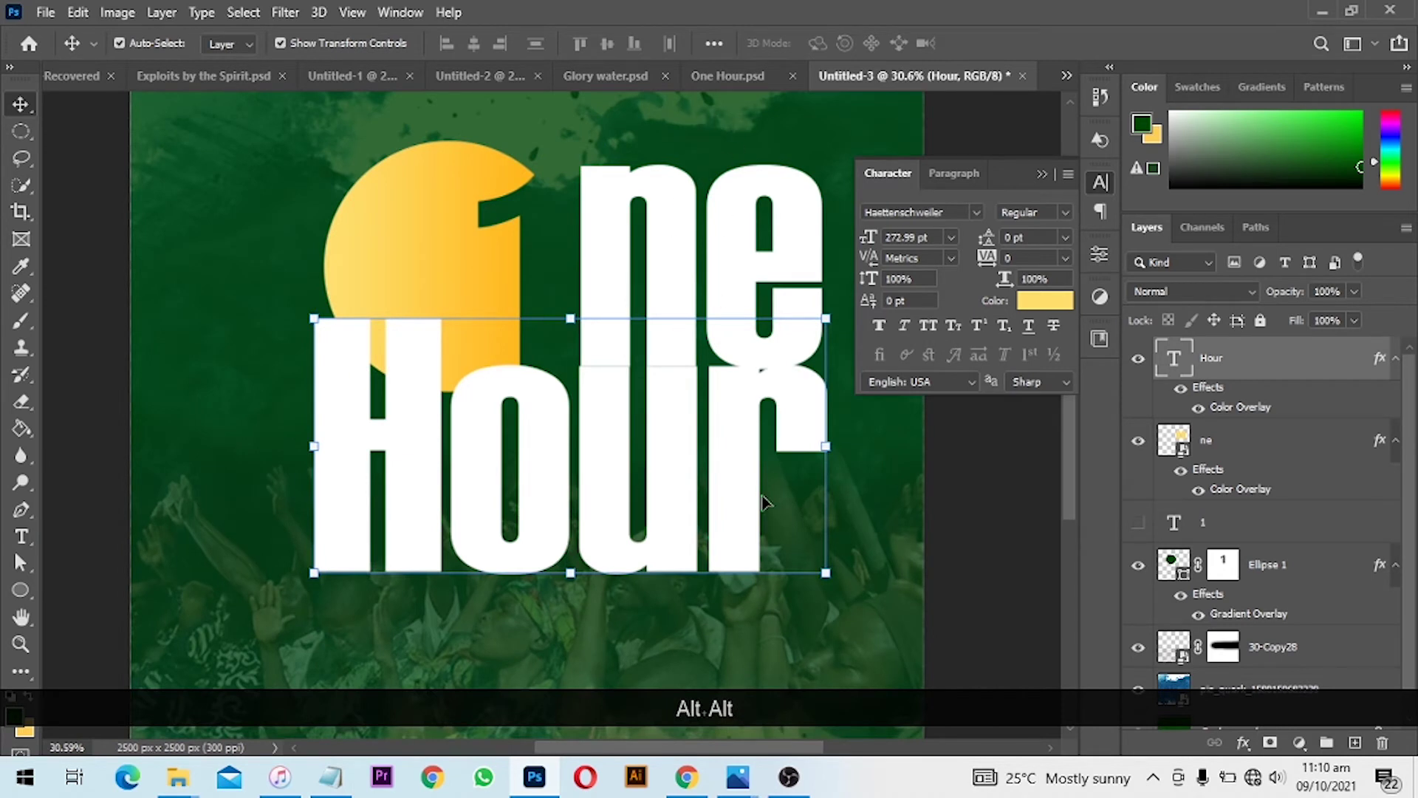
click(708, 75)
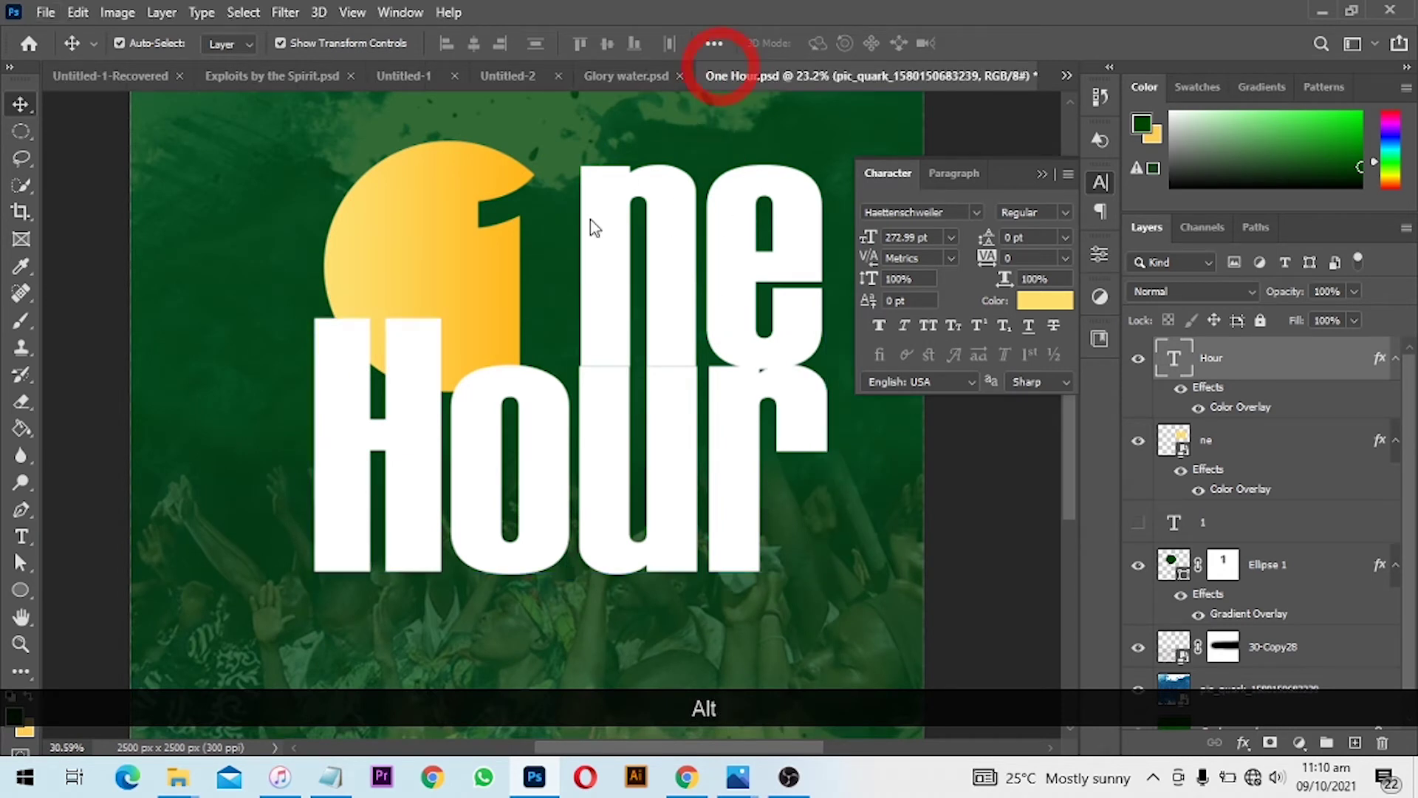
click(1065, 75)
click(1153, 216)
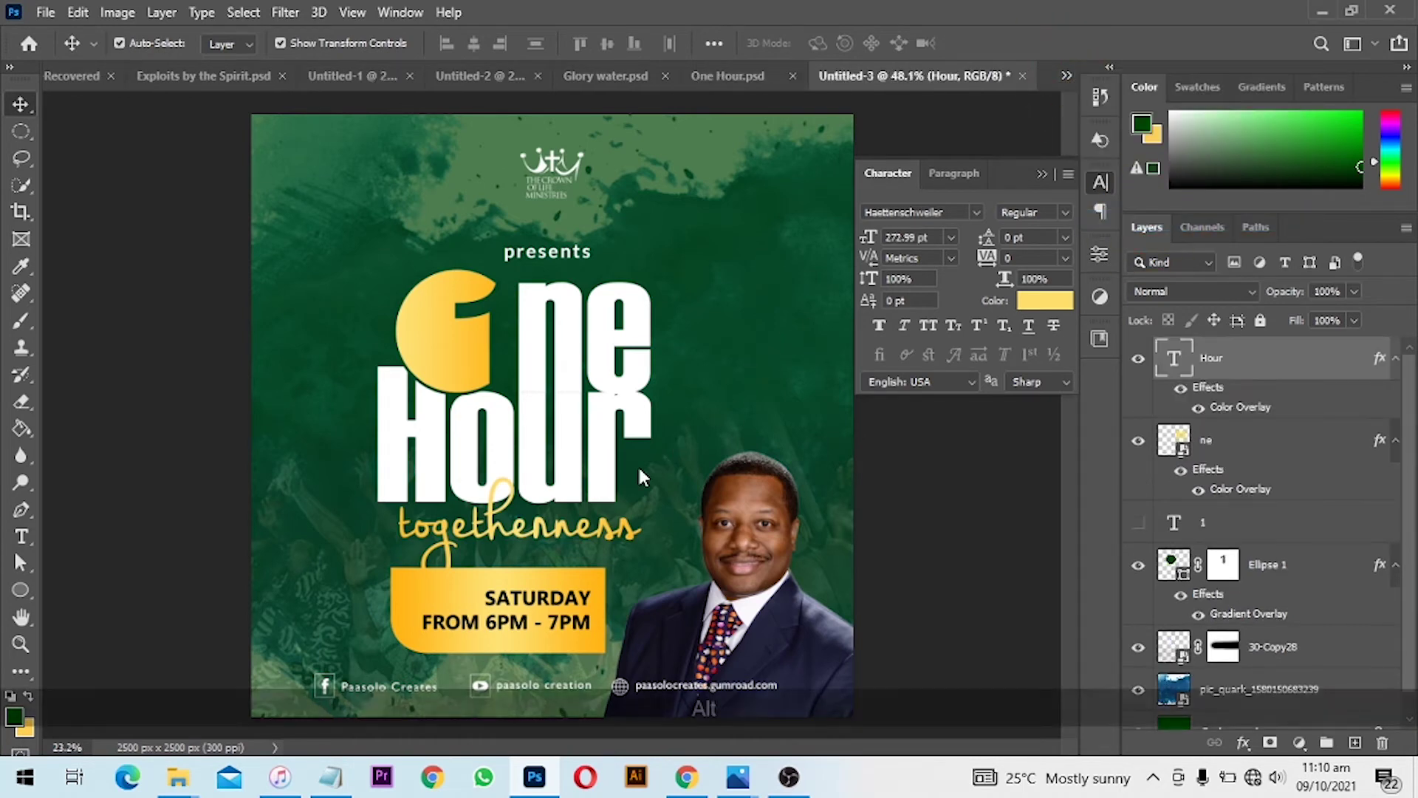
- Nudge the "Hour" text right until the left edge of its "u" is flush with the left edge of the "n"
scroll(640, 469, up, 5)
scroll(637, 465, down, 2)
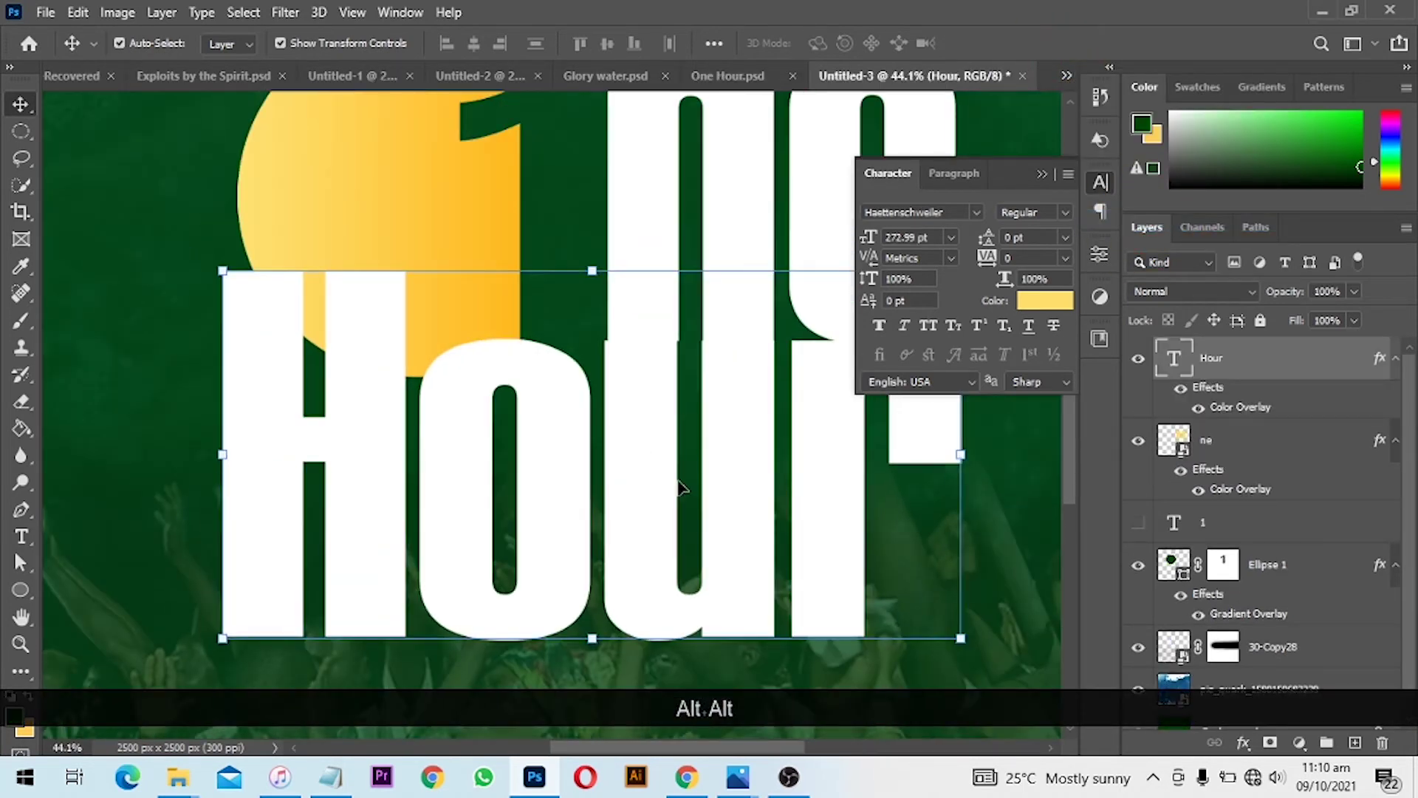
key(Right)
key(Right)
key(Right)
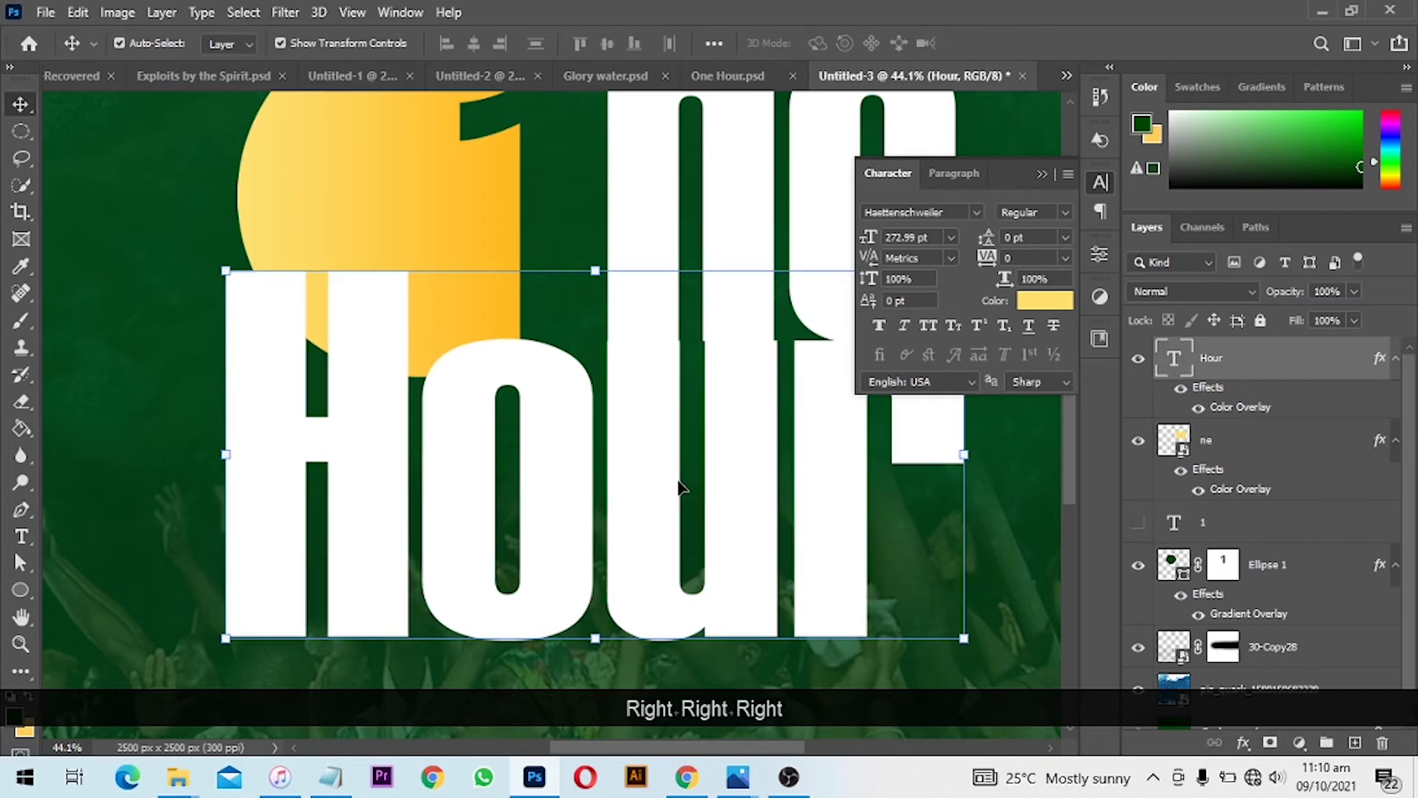
scroll(655, 433, down, 4)
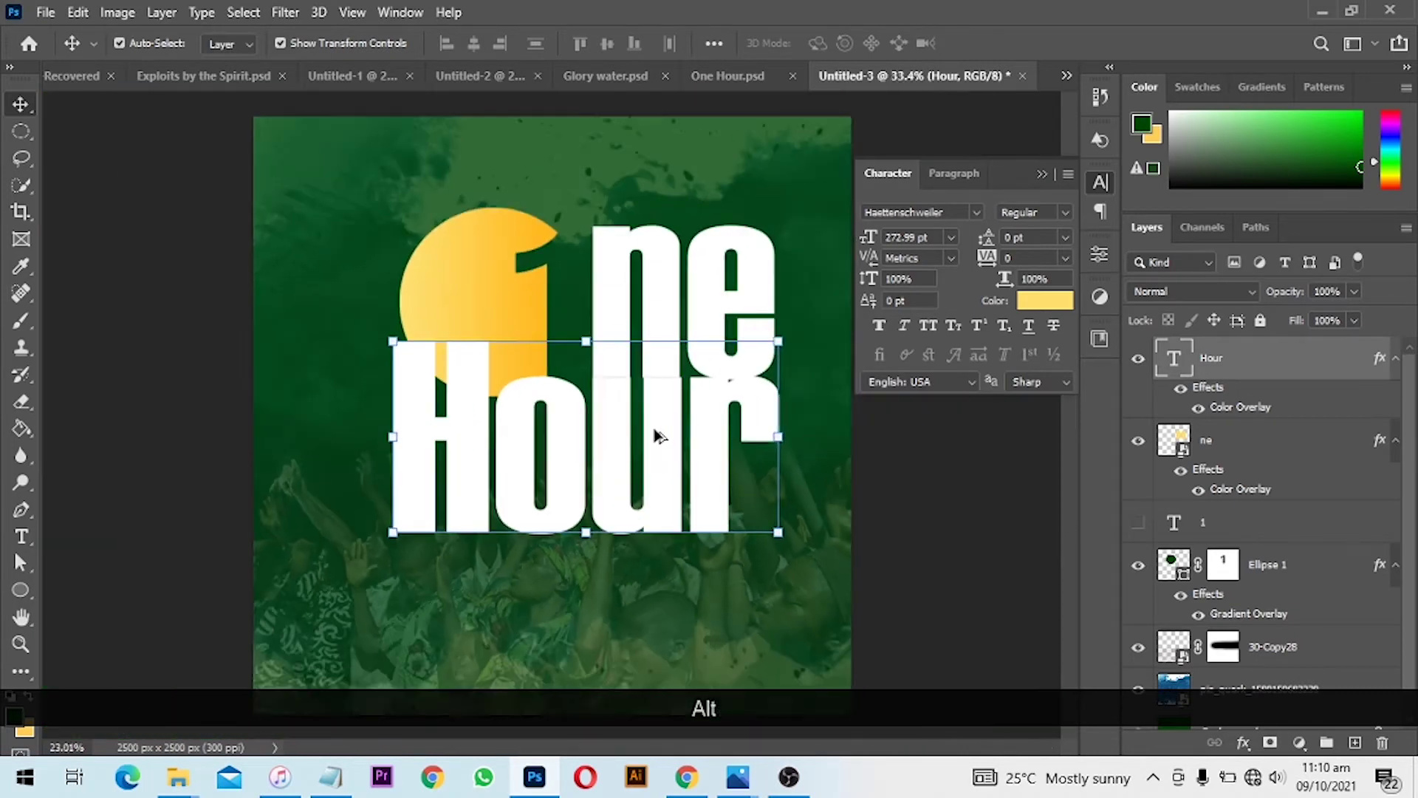
scroll(592, 419, up, 3)
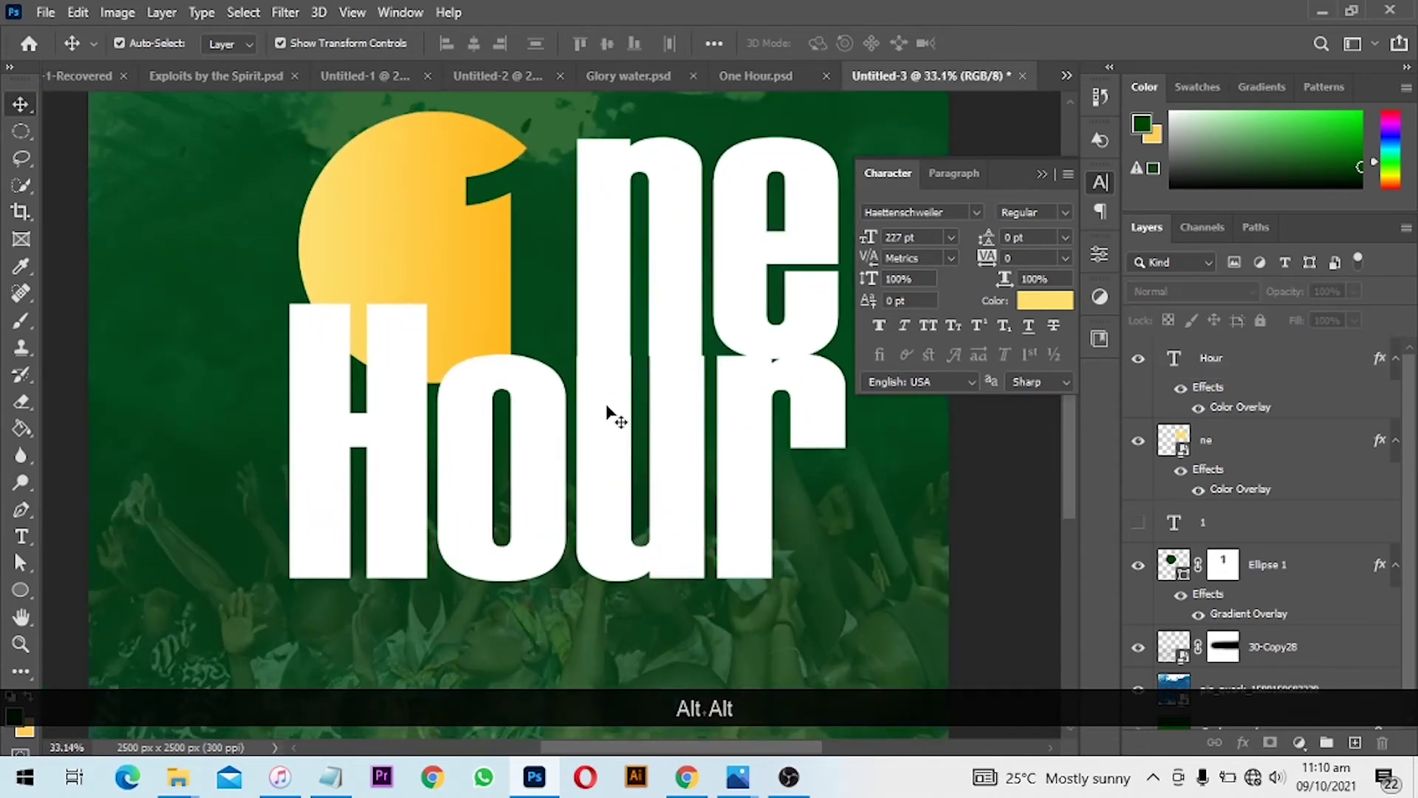
scroll(608, 409, down, 2)
scroll(604, 406, up, 1)
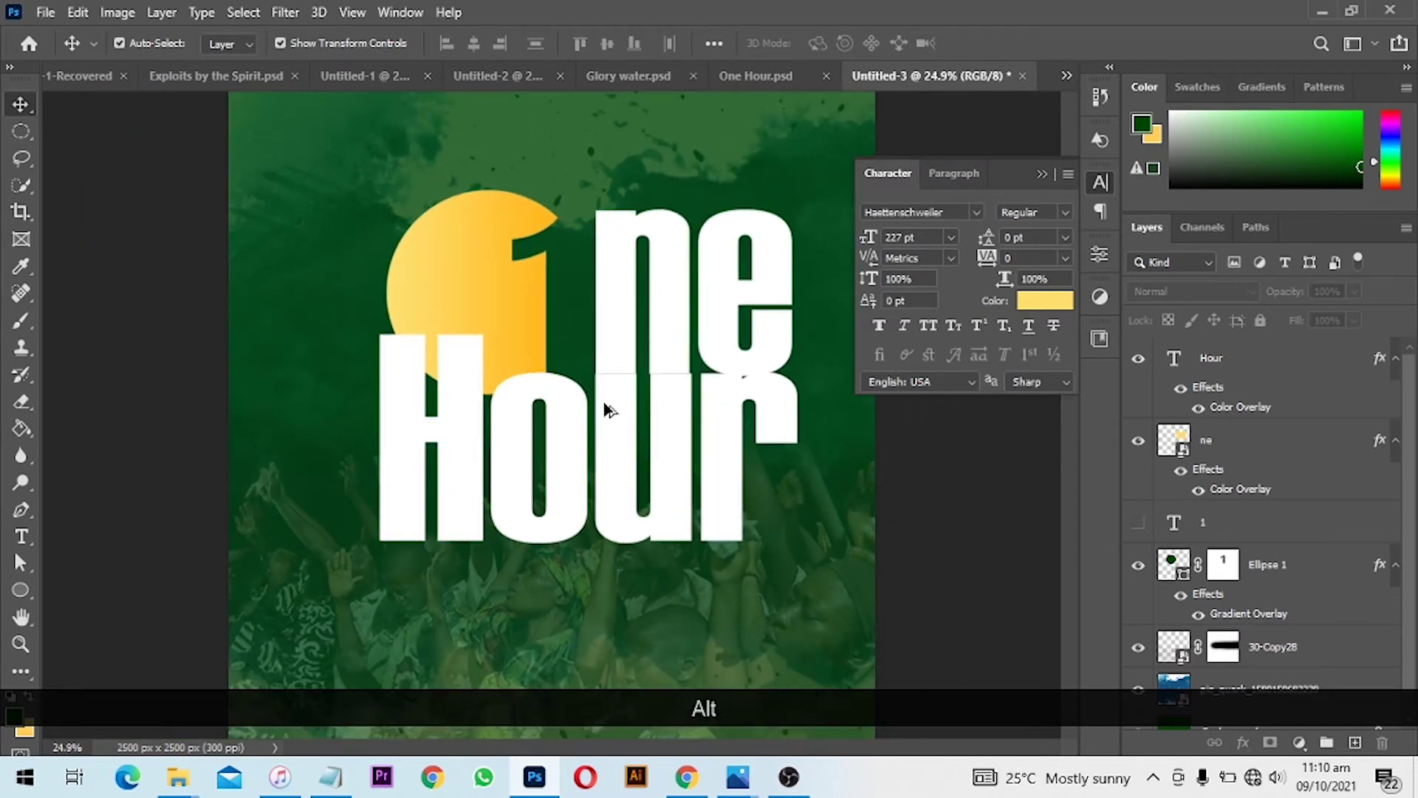
scroll(604, 405, down, 1)
scroll(605, 402, up, 1)
- Duplicate the yellow cut-out circle layer and scale the copy proportionally from its centre to about 116%
click(436, 255)
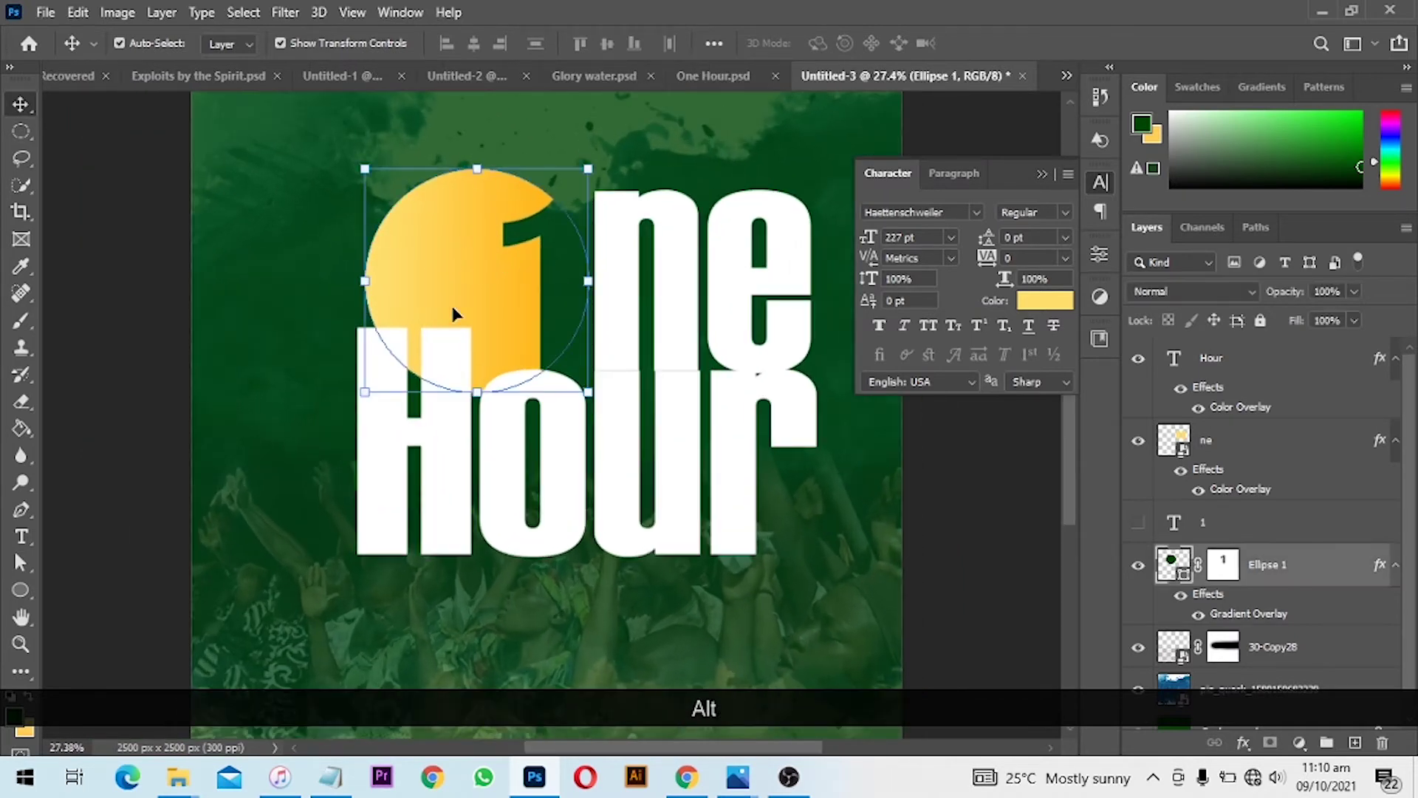
click(446, 245)
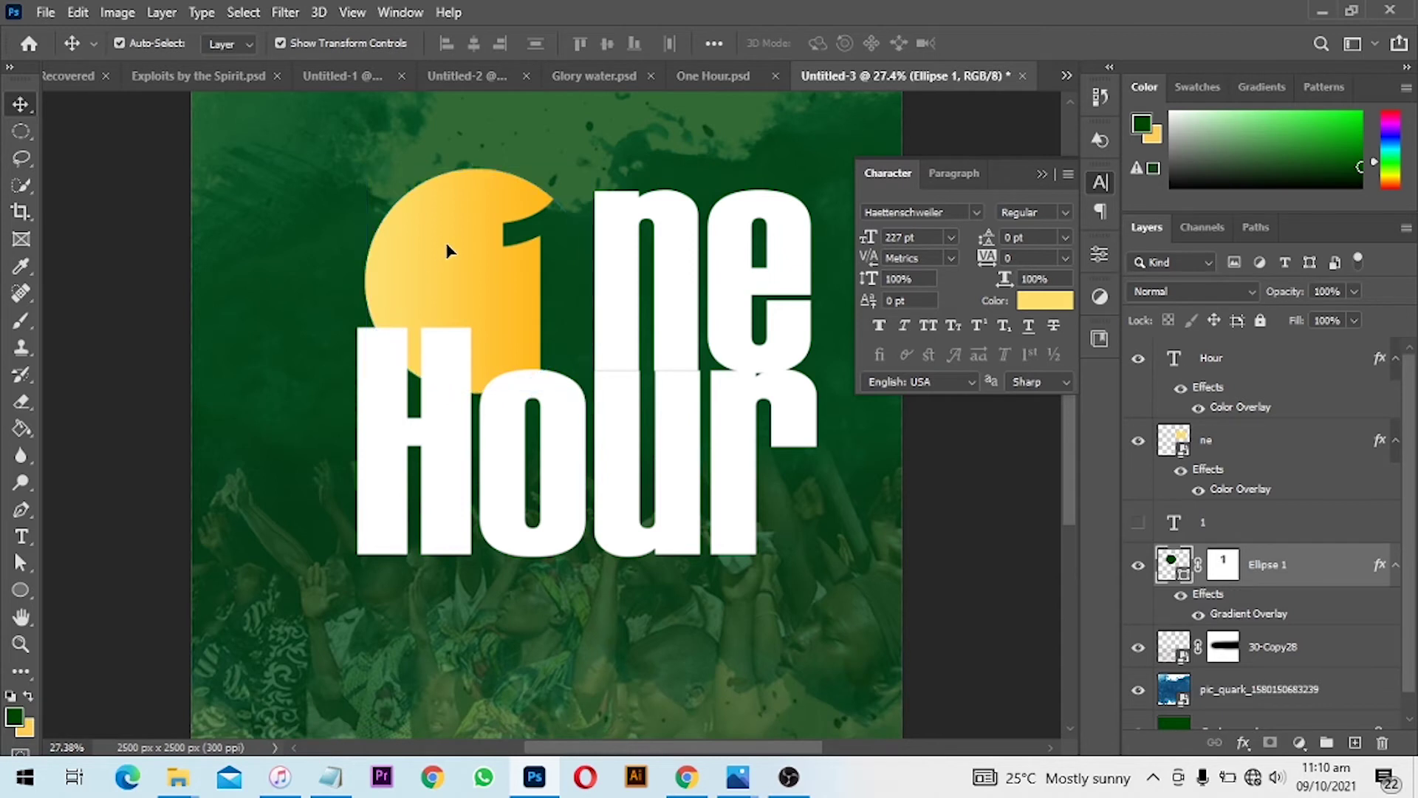
key(ctrl)
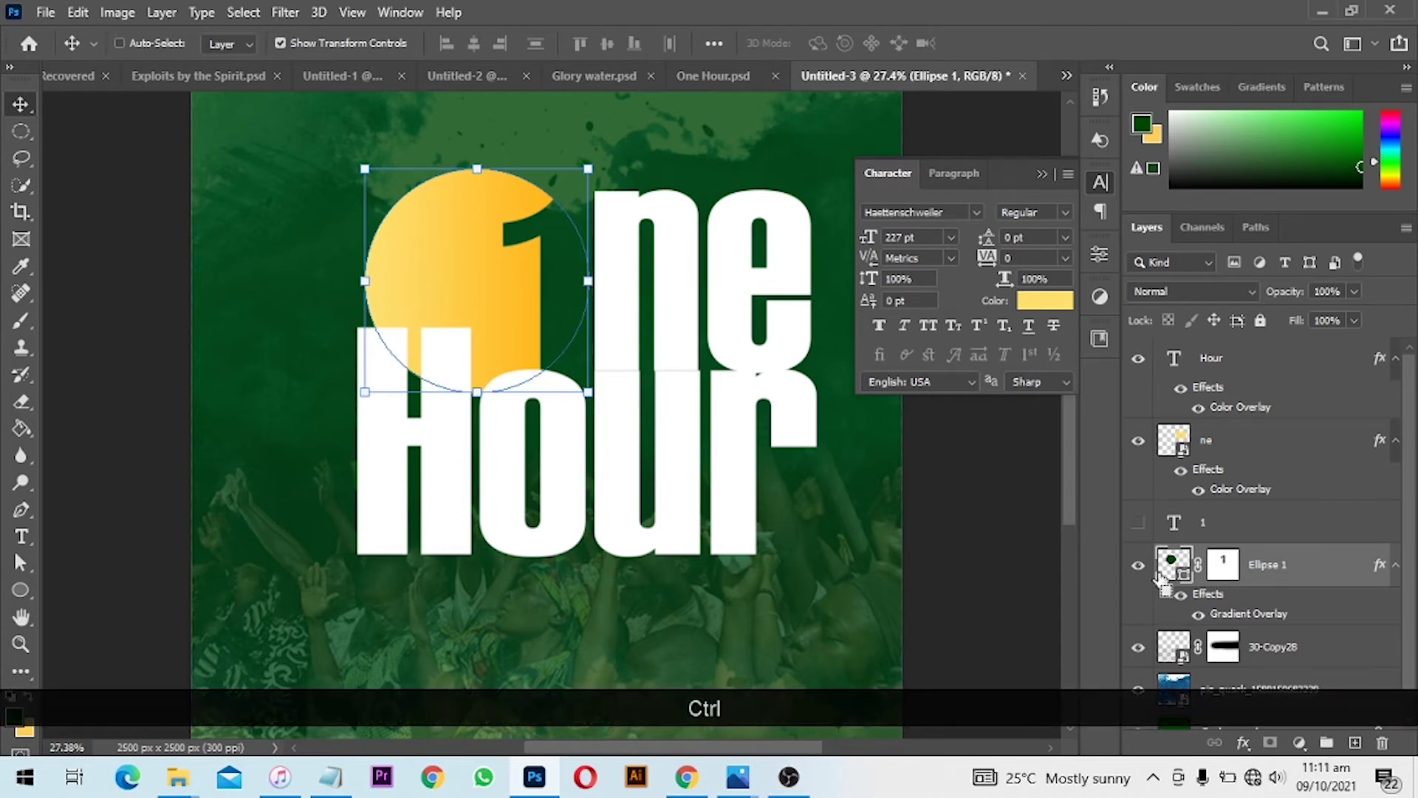
key(ctrl+j)
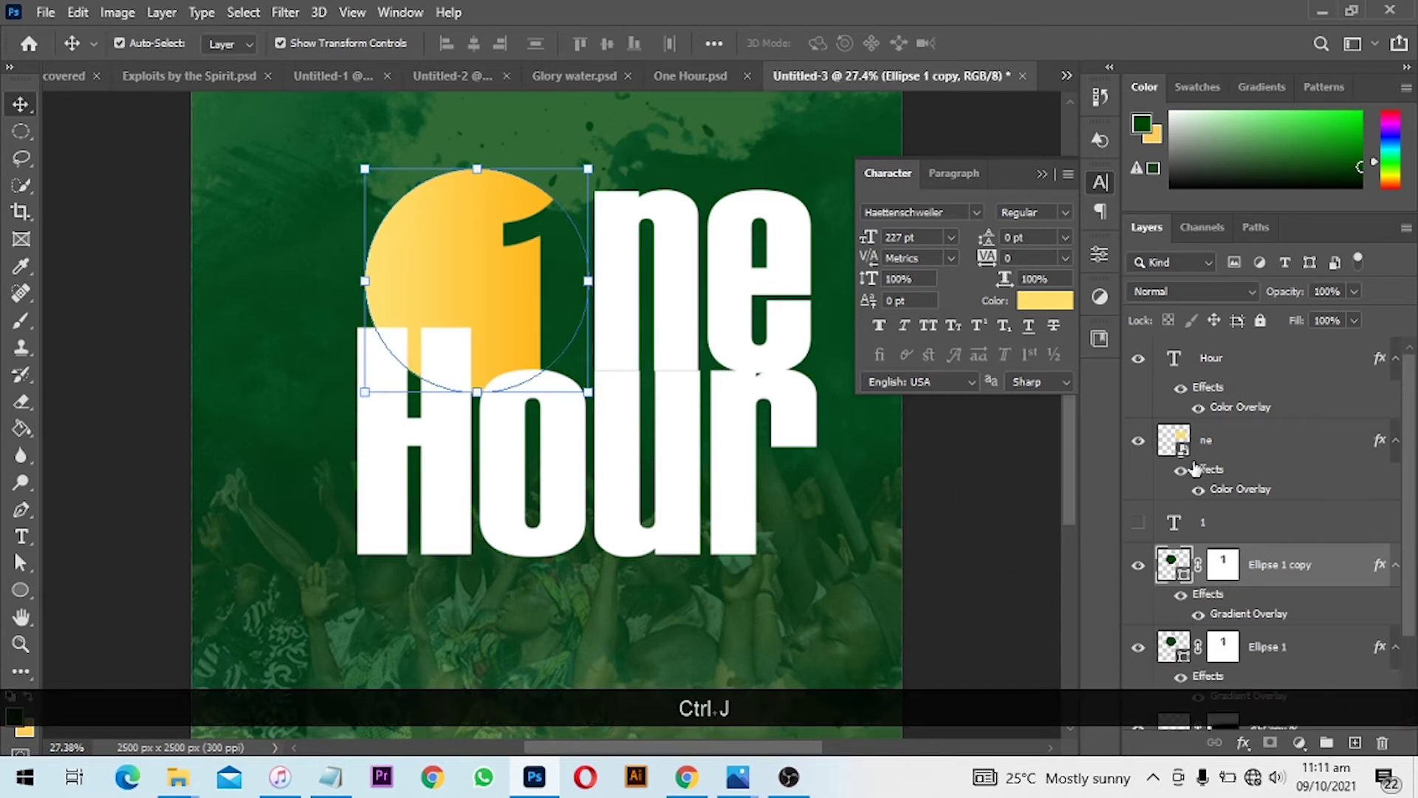
key(alt)
drag(590, 160, 606, 150)
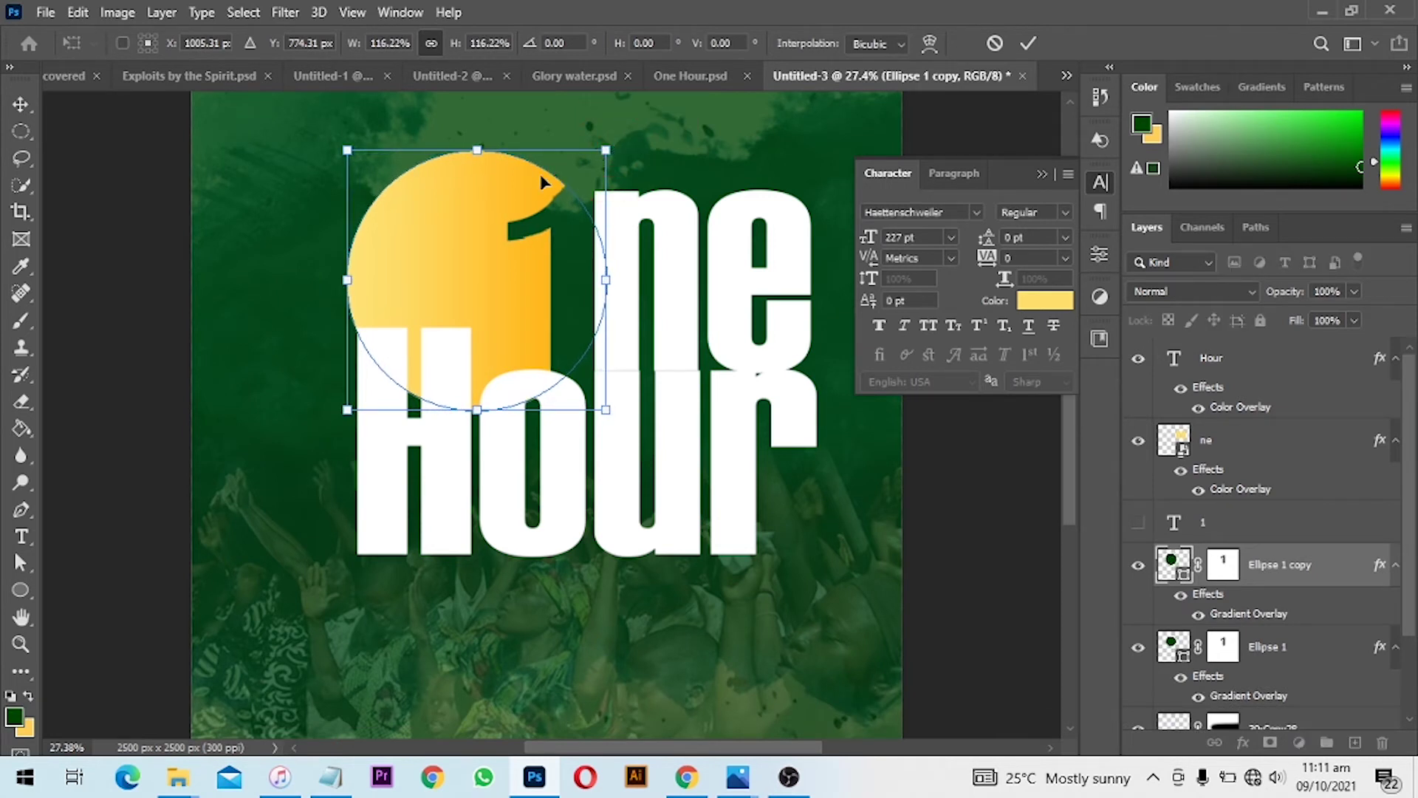
key(Return)
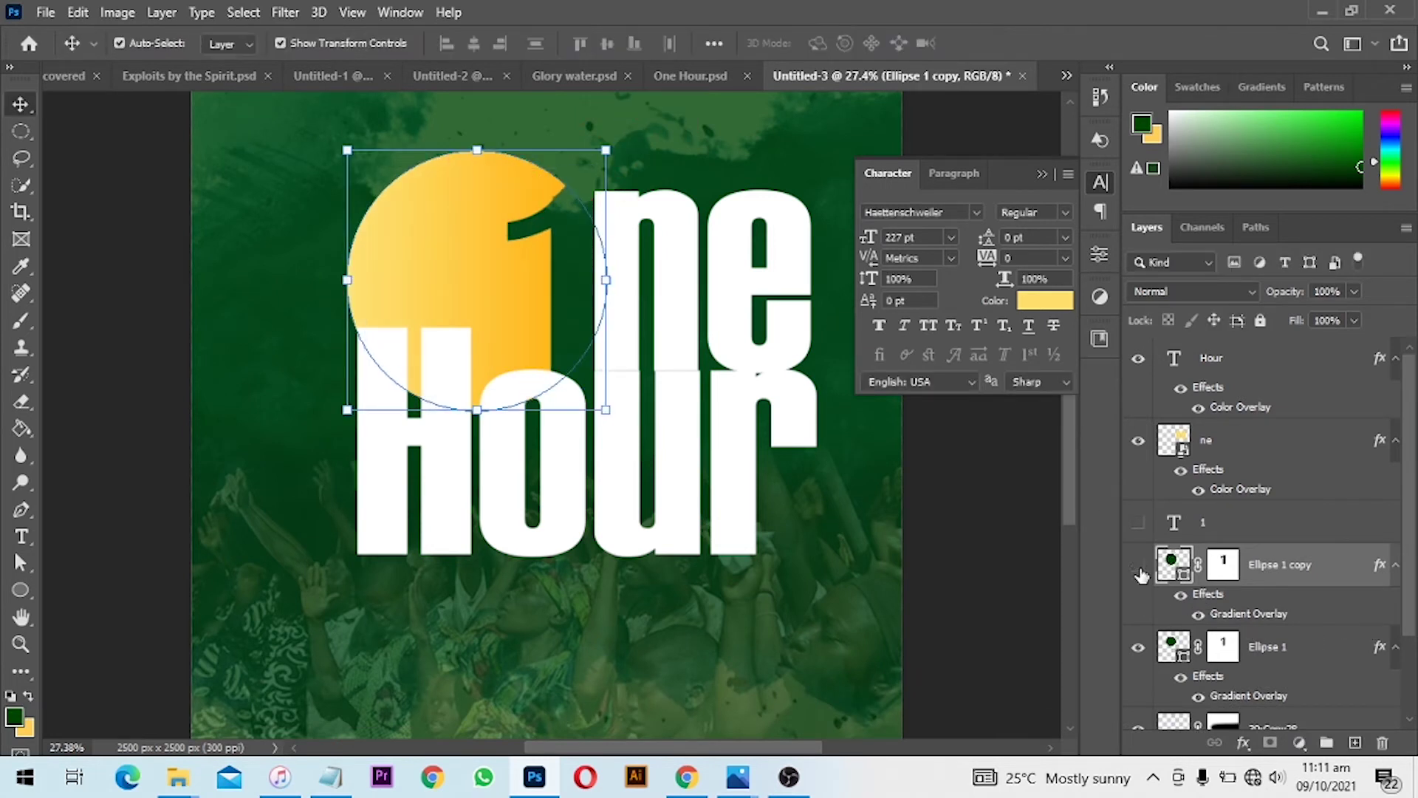
- Hide the enlarged circle copy and load its circular outline as a selection
click(1139, 568)
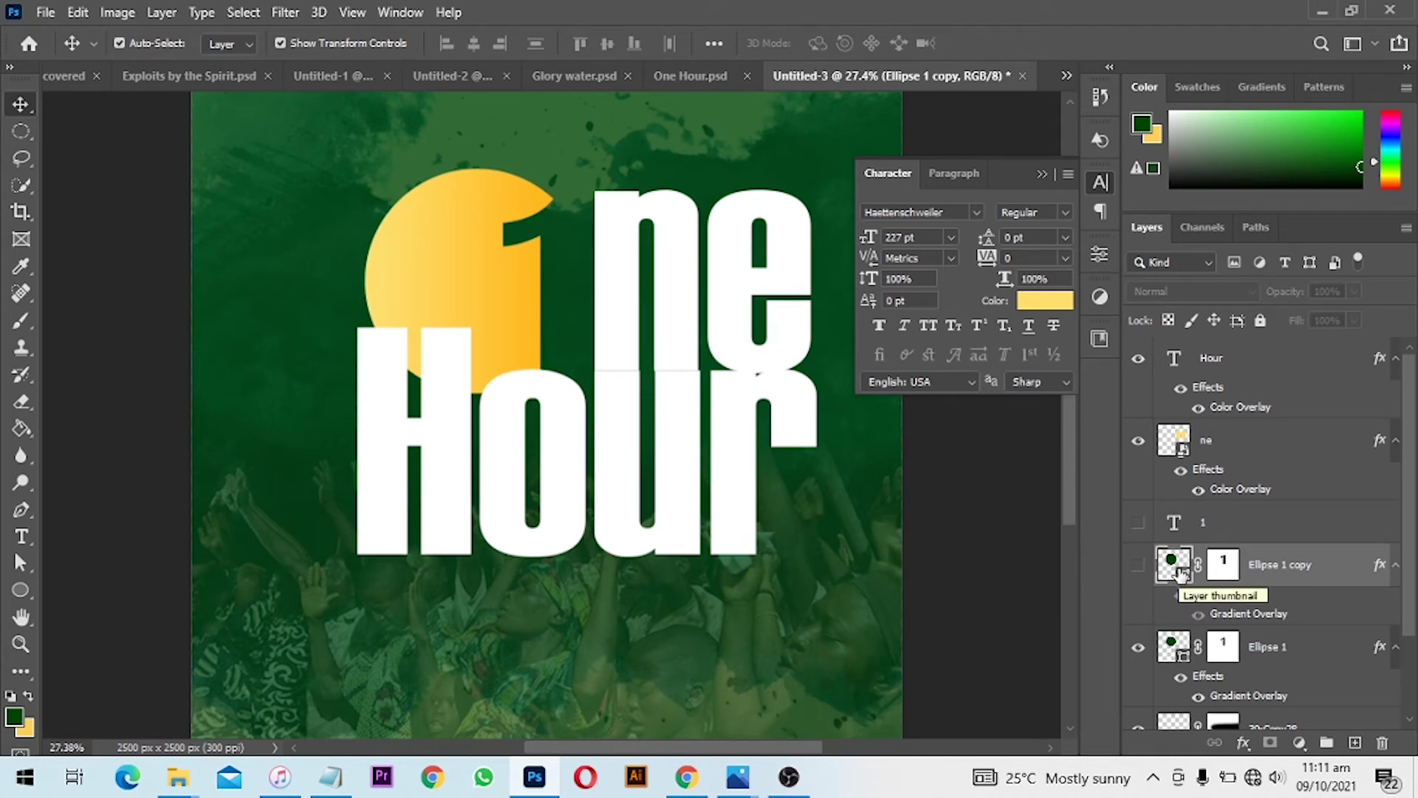
key(ctrl)
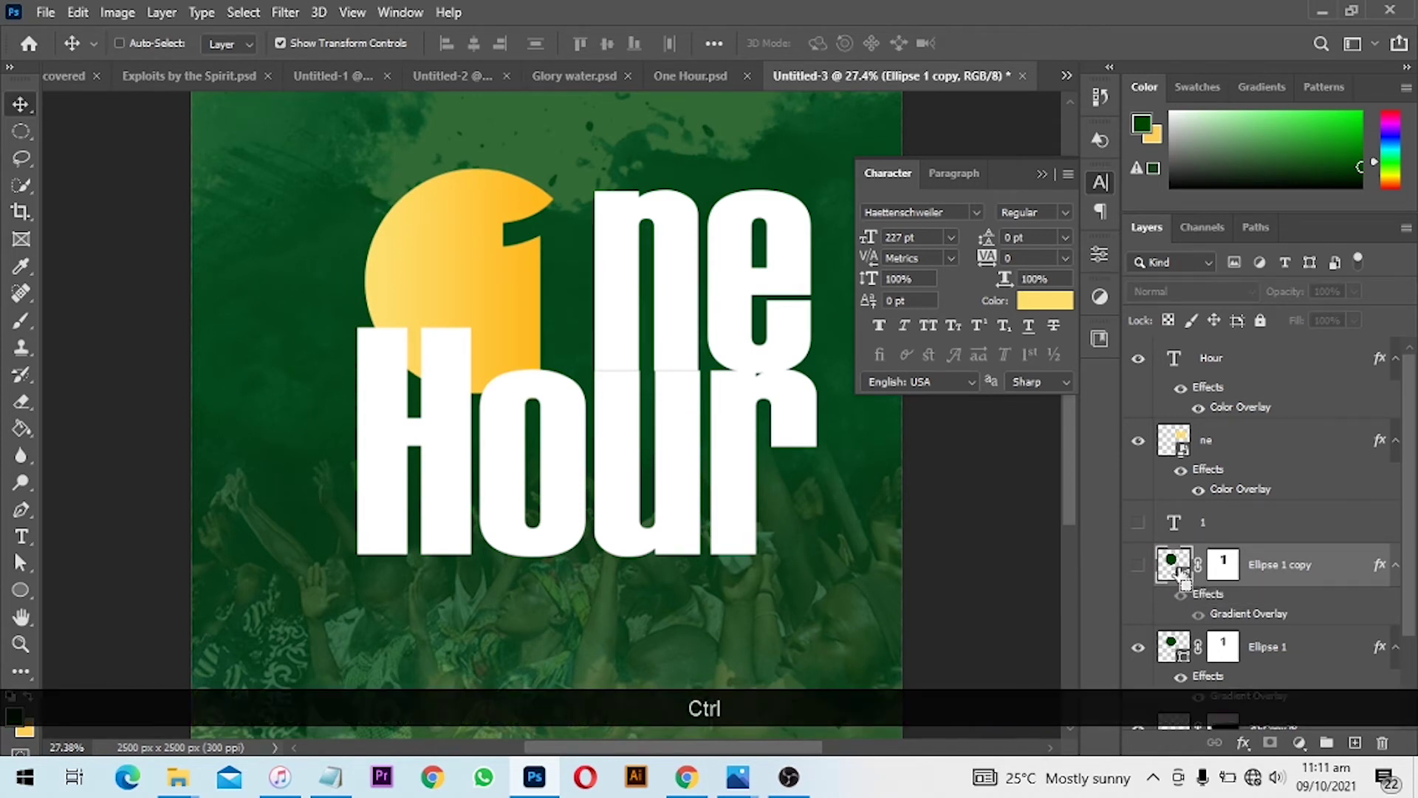
ctrl+click(1180, 567)
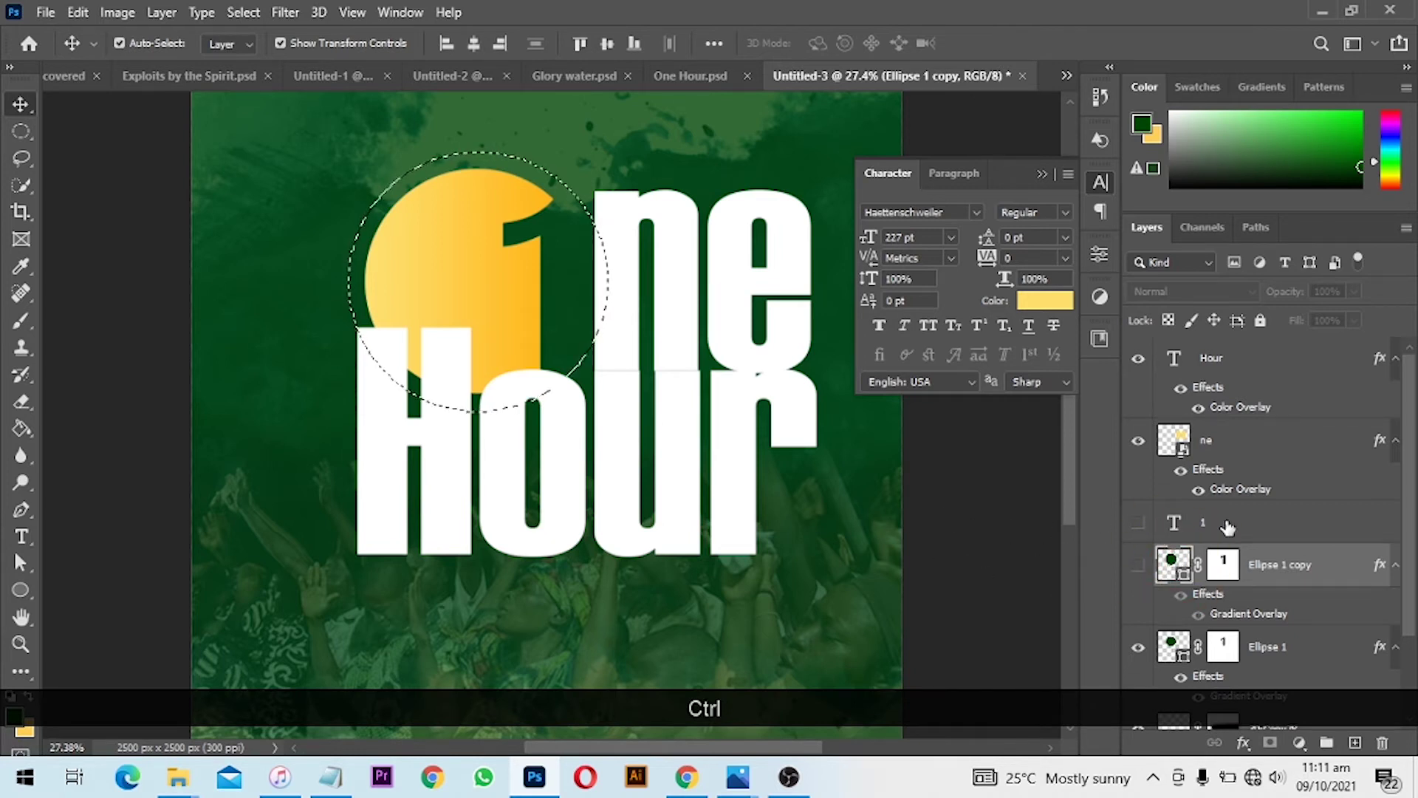
scroll(1253, 588, down, 2)
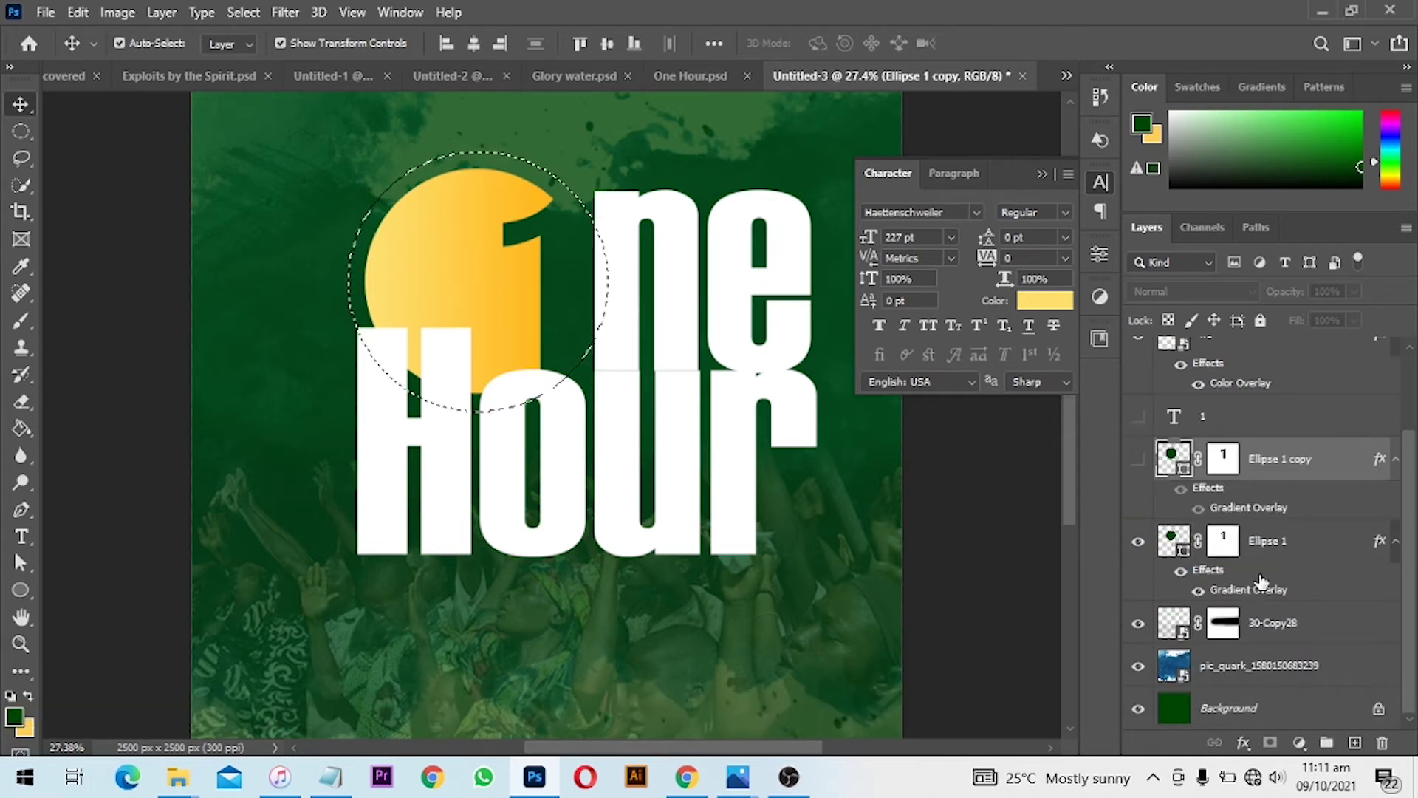
scroll(1267, 565, up, 2)
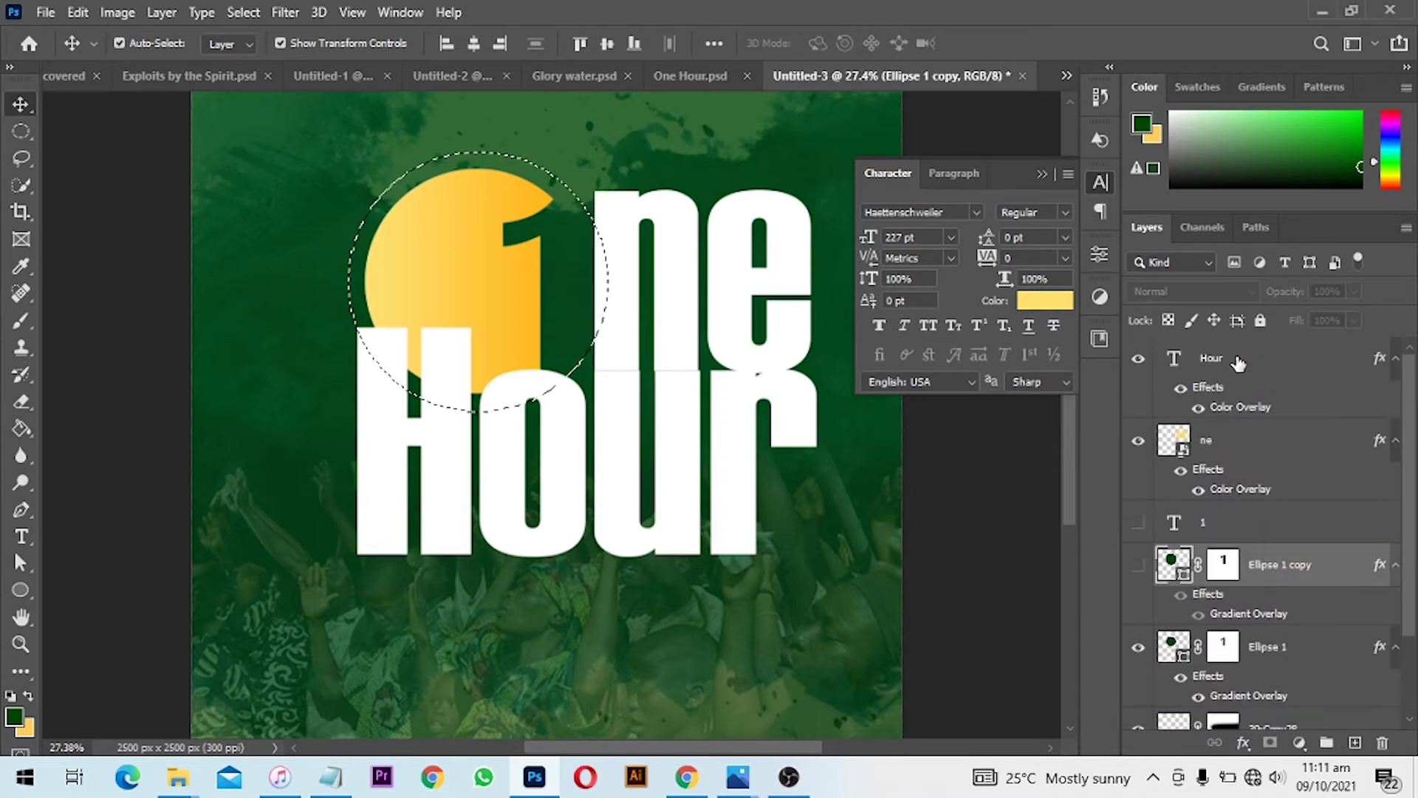
- Mask the "Hour" text with the circular selection and invert the mask to cut a curved gap around the yellow circle
click(1198, 399)
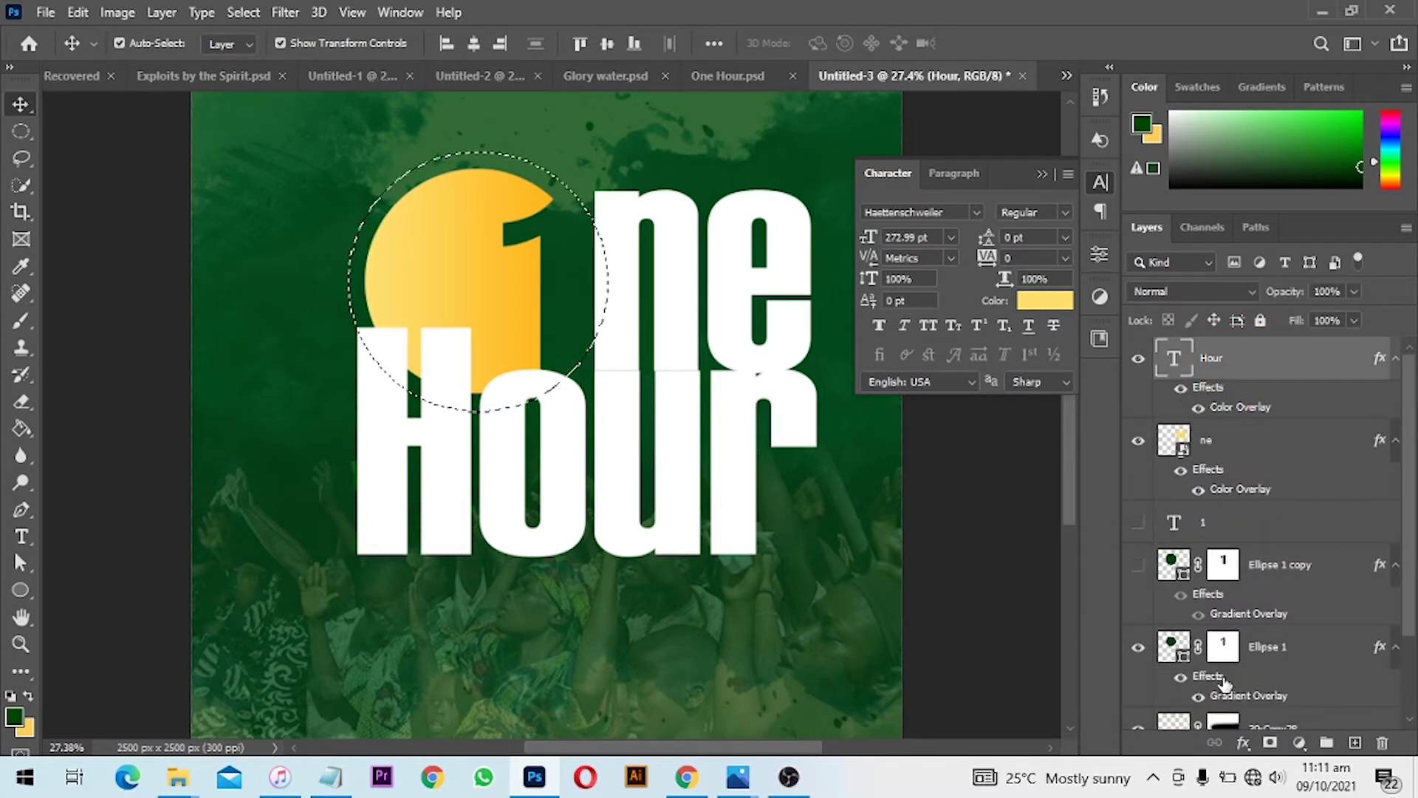
click(1268, 743)
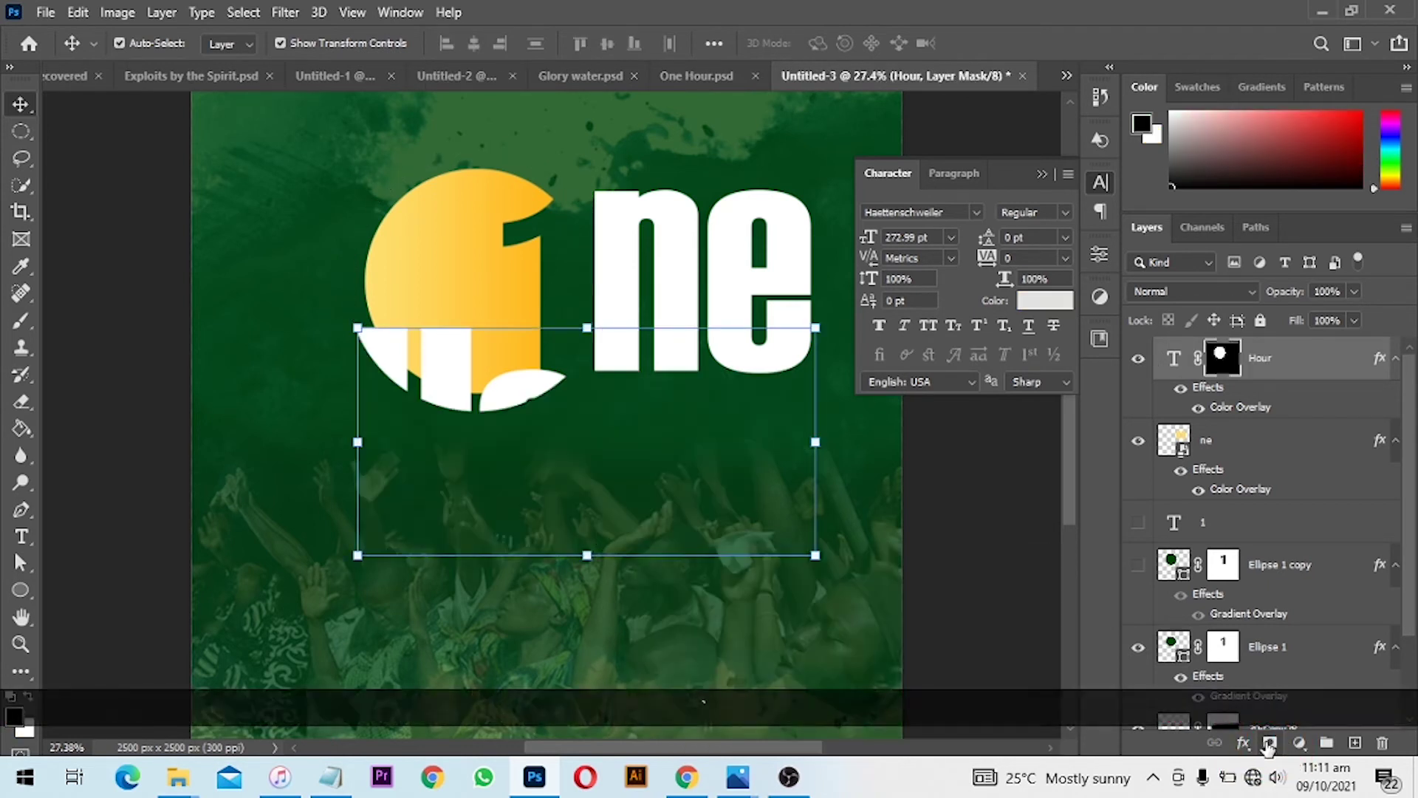
key(ctrl)
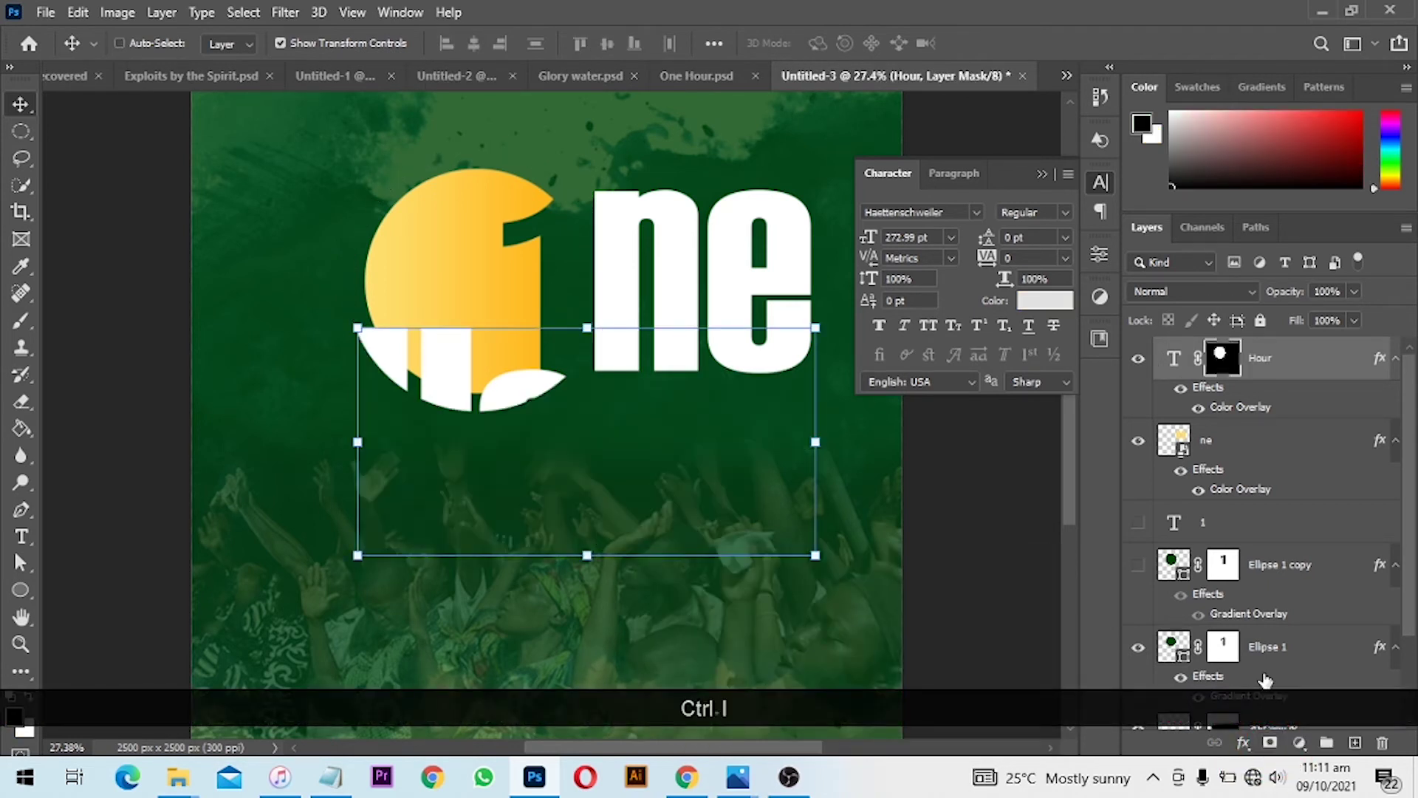
key(ctrl+i)
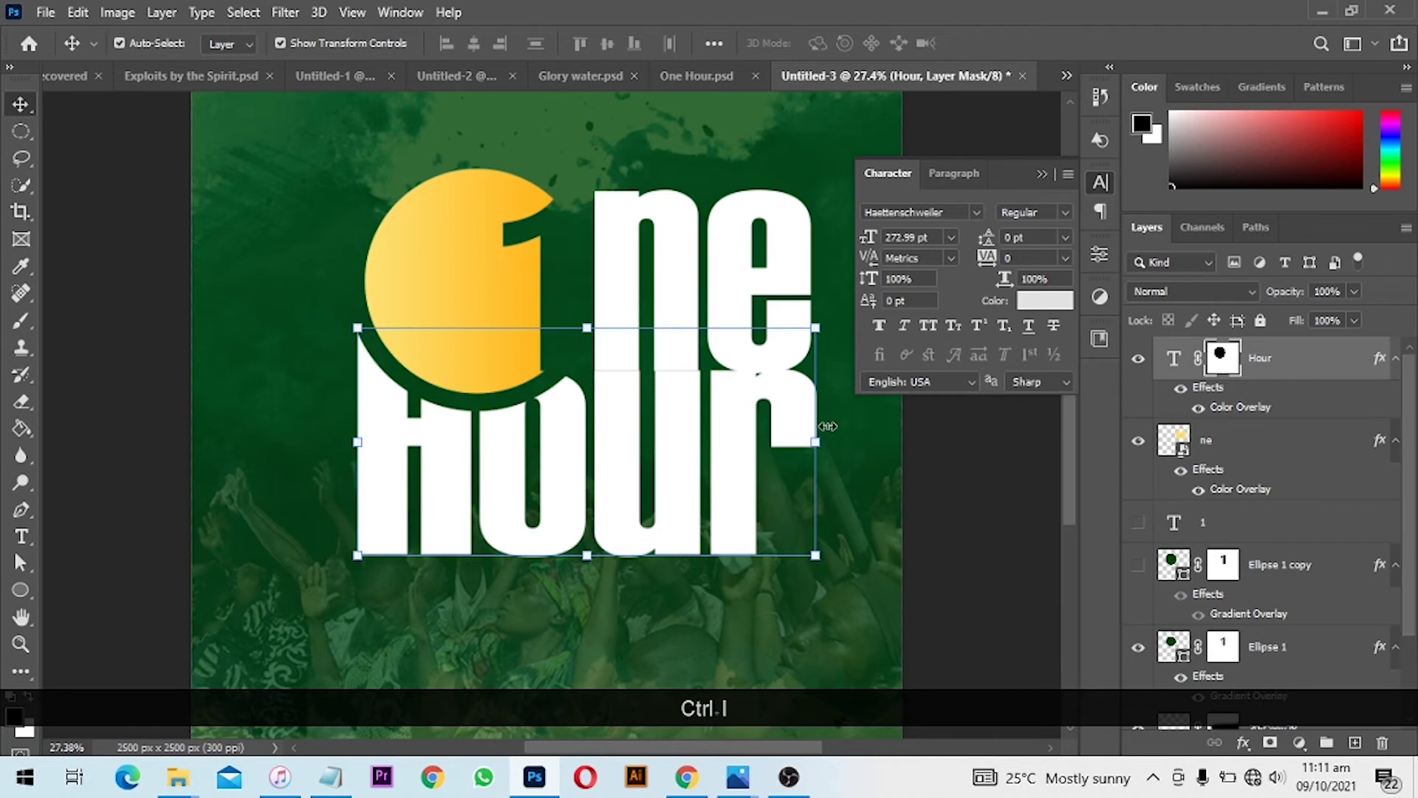
click(949, 443)
alt+scroll(690, 475, down, 4)
alt+scroll(690, 475, down, 1)
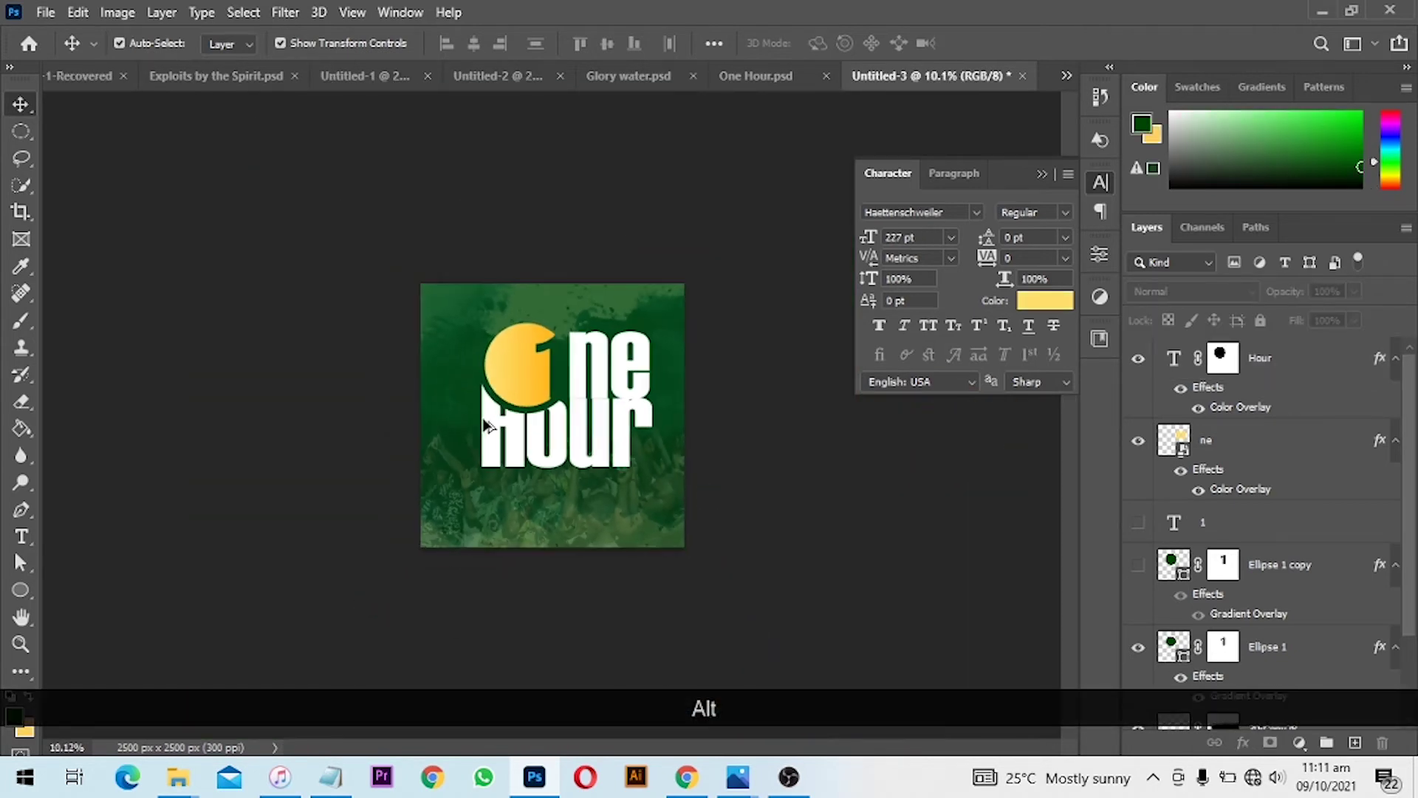
alt+scroll(680, 479, up, 3)
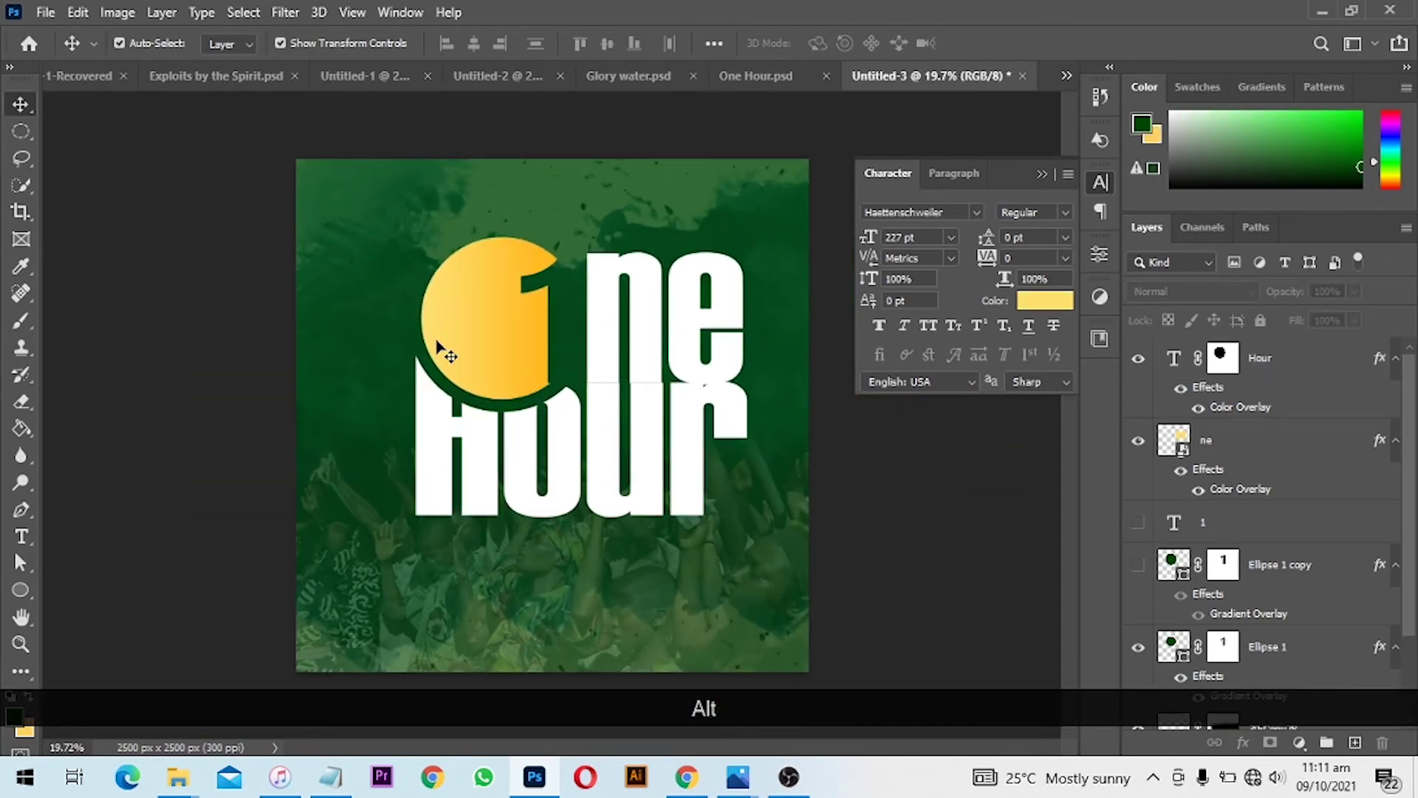
drag(741, 497, 574, 461)
key(ctrl+z)
drag(835, 453, 517, 305)
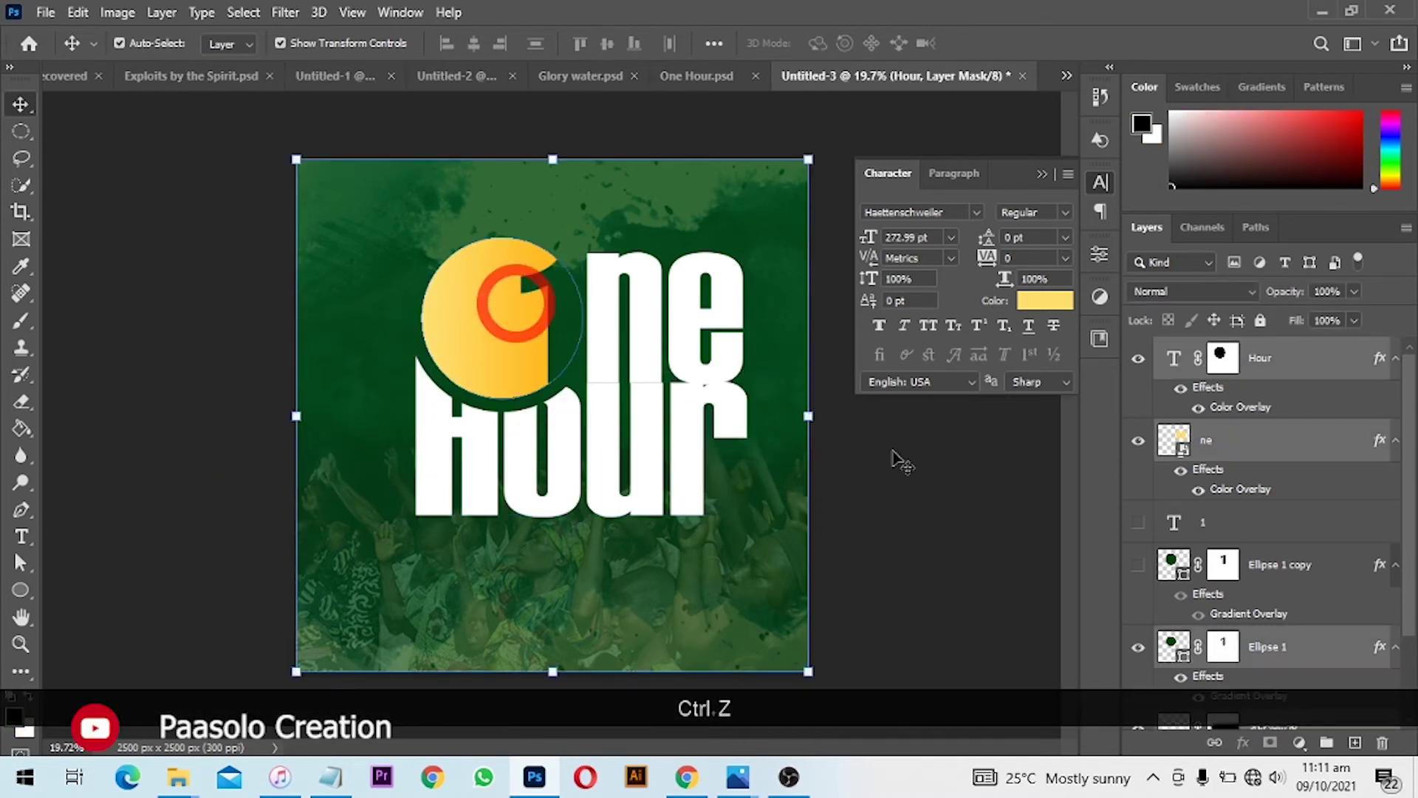
click(999, 477)
scroll(1166, 506, down, 3)
click(1227, 659)
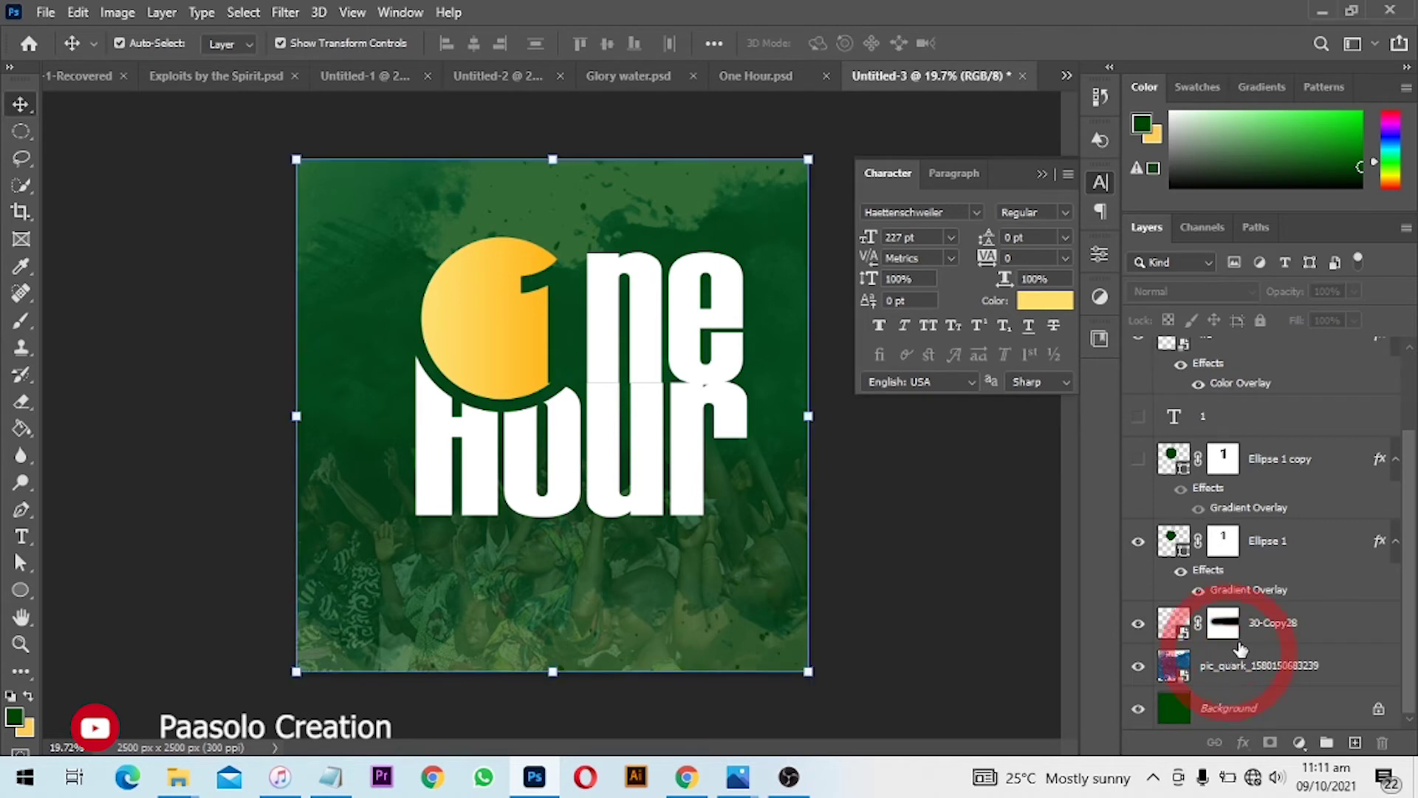
click(1252, 632)
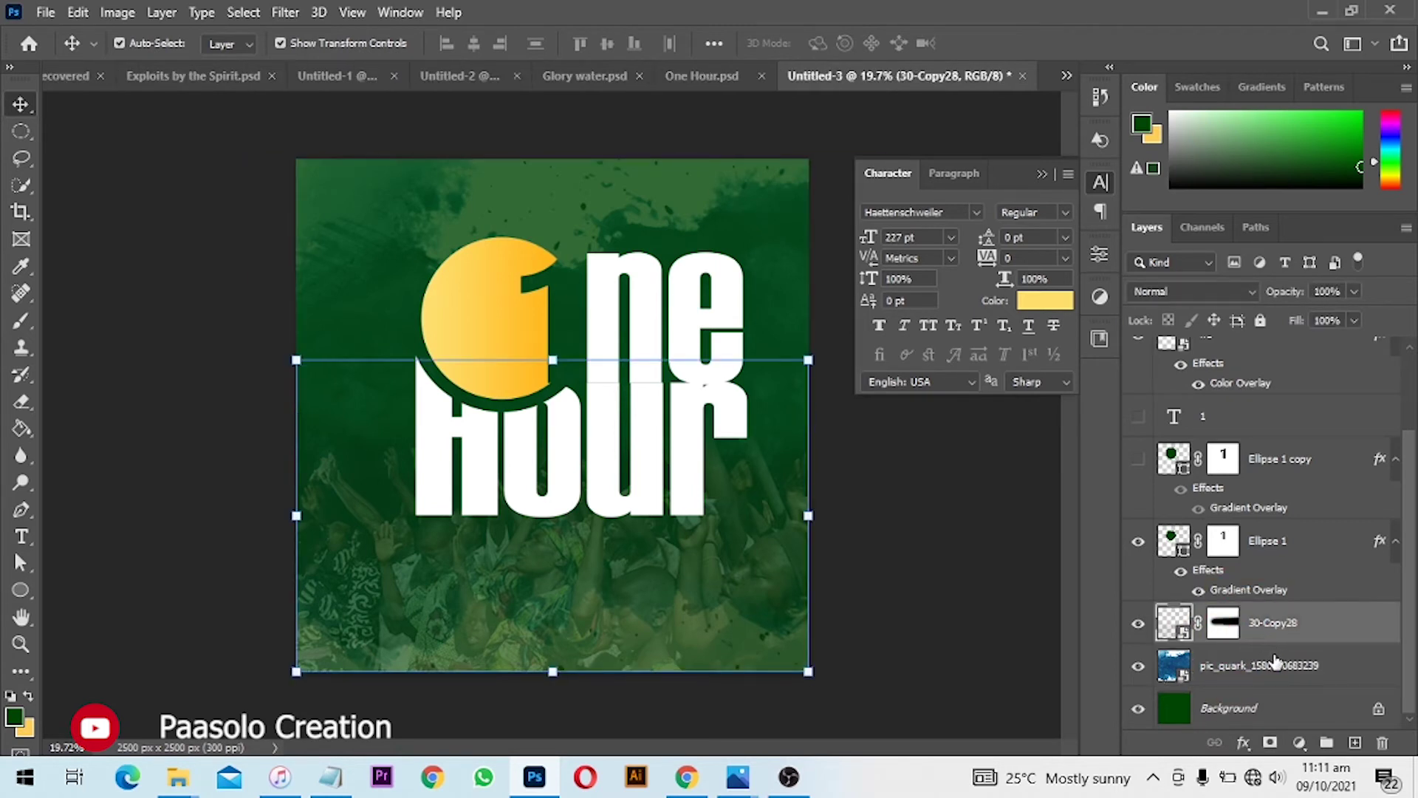
shift+click(1276, 661)
key(ctrl+g)
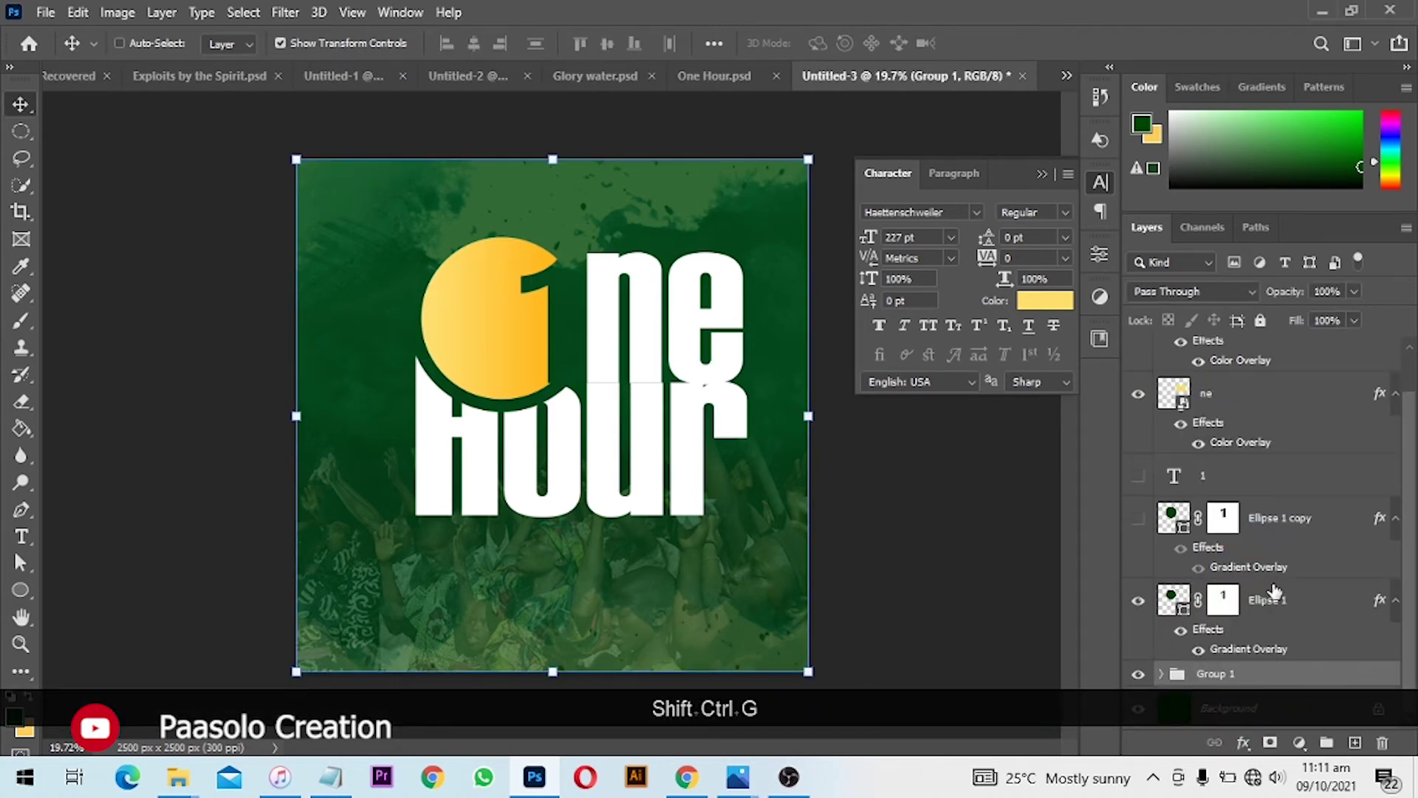
- Scale the whole "One Hour" lettering down proportionally to roughly three quarters of its size and shift it slightly left of the flyer's centre
click(687, 491)
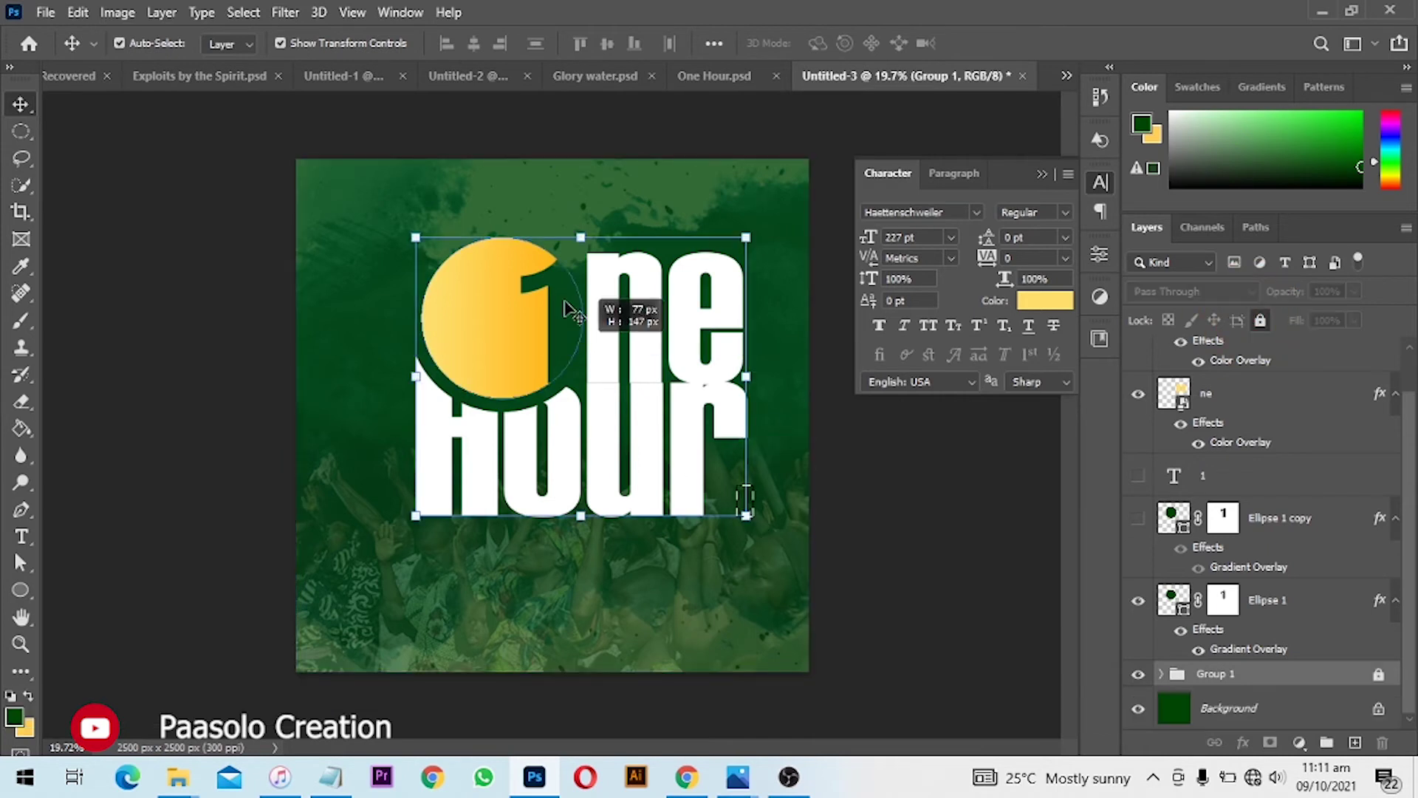
shift+click(557, 266)
key(ctrl)
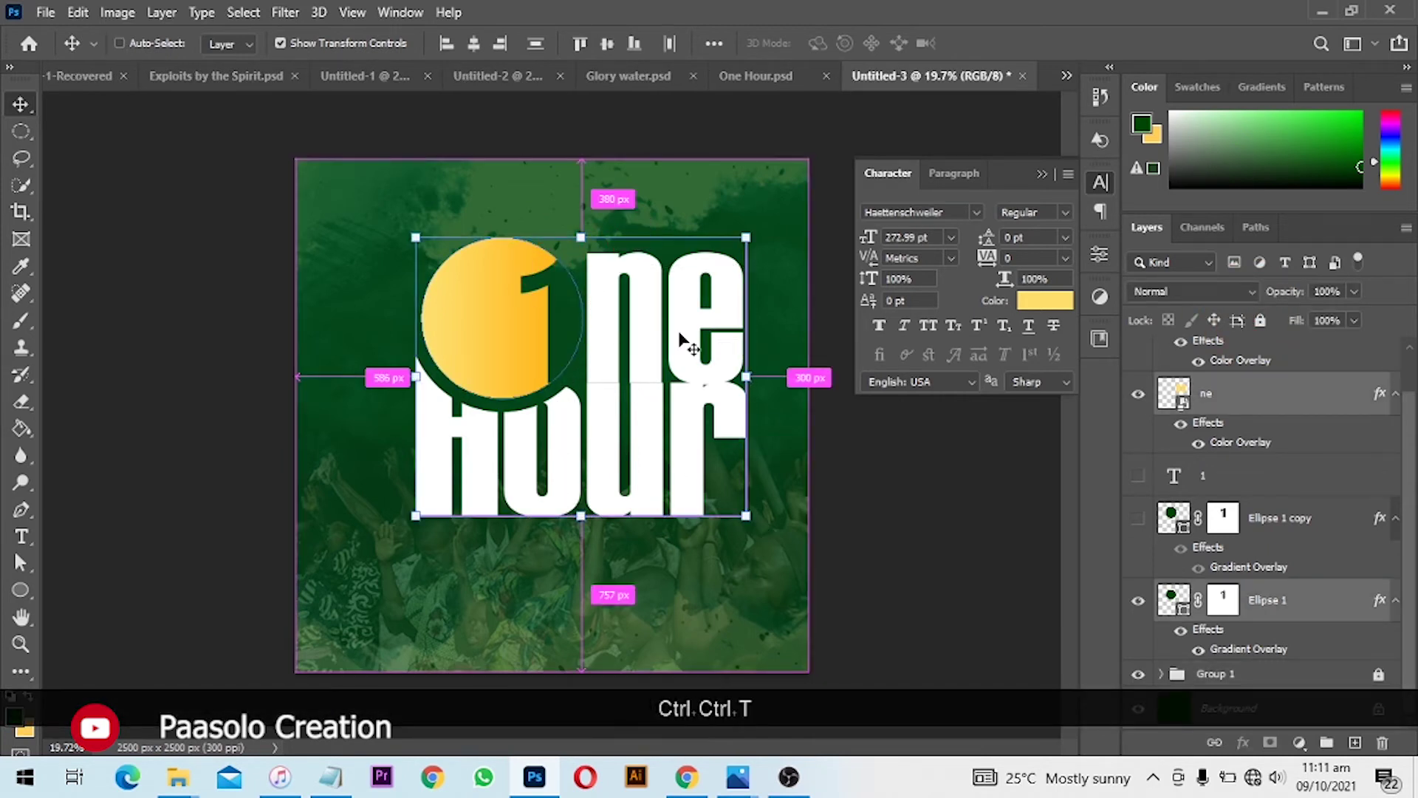
key(ctrl+t)
drag(746, 237, 705, 272)
drag(647, 328, 631, 367)
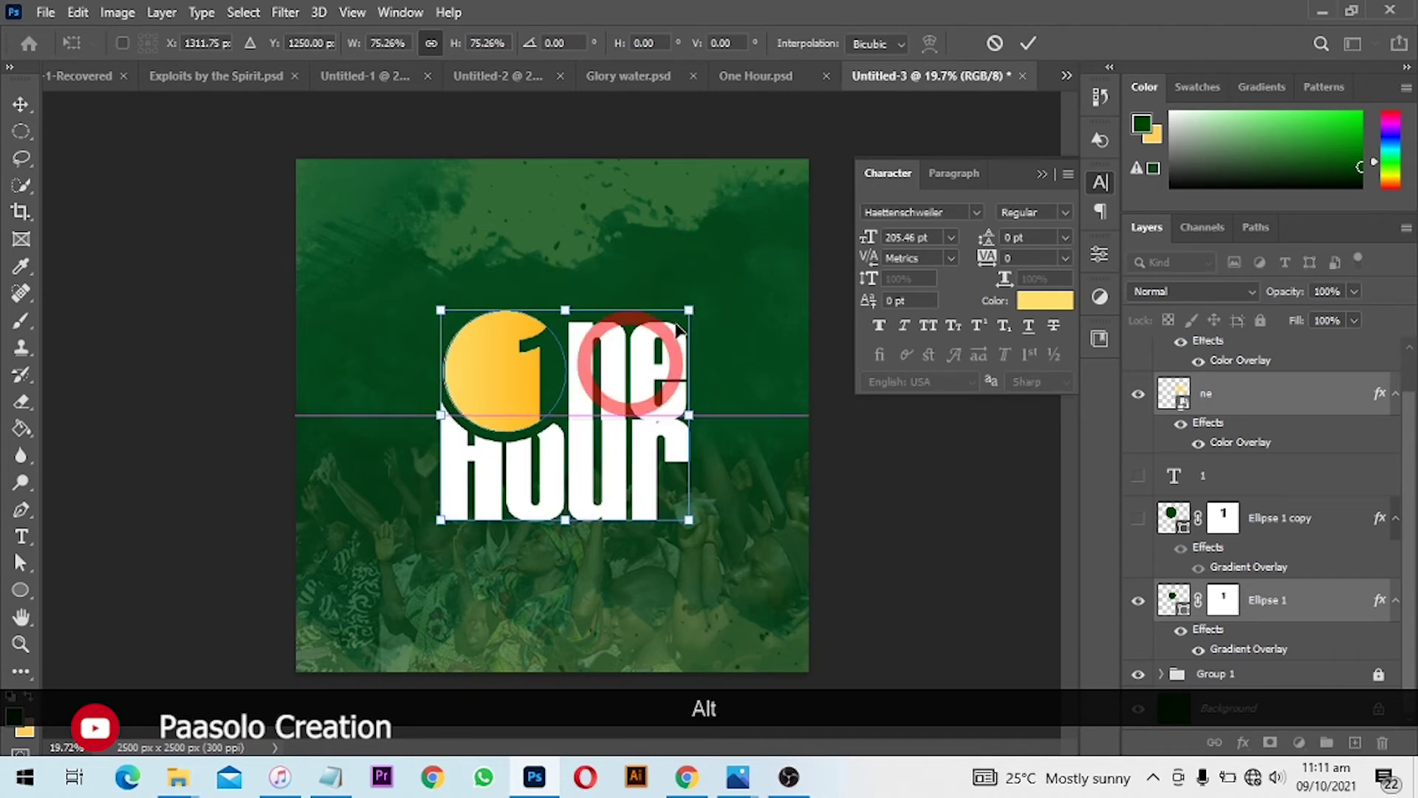
drag(699, 306, 707, 297)
drag(613, 347, 582, 358)
double_click(589, 359)
click(849, 494)
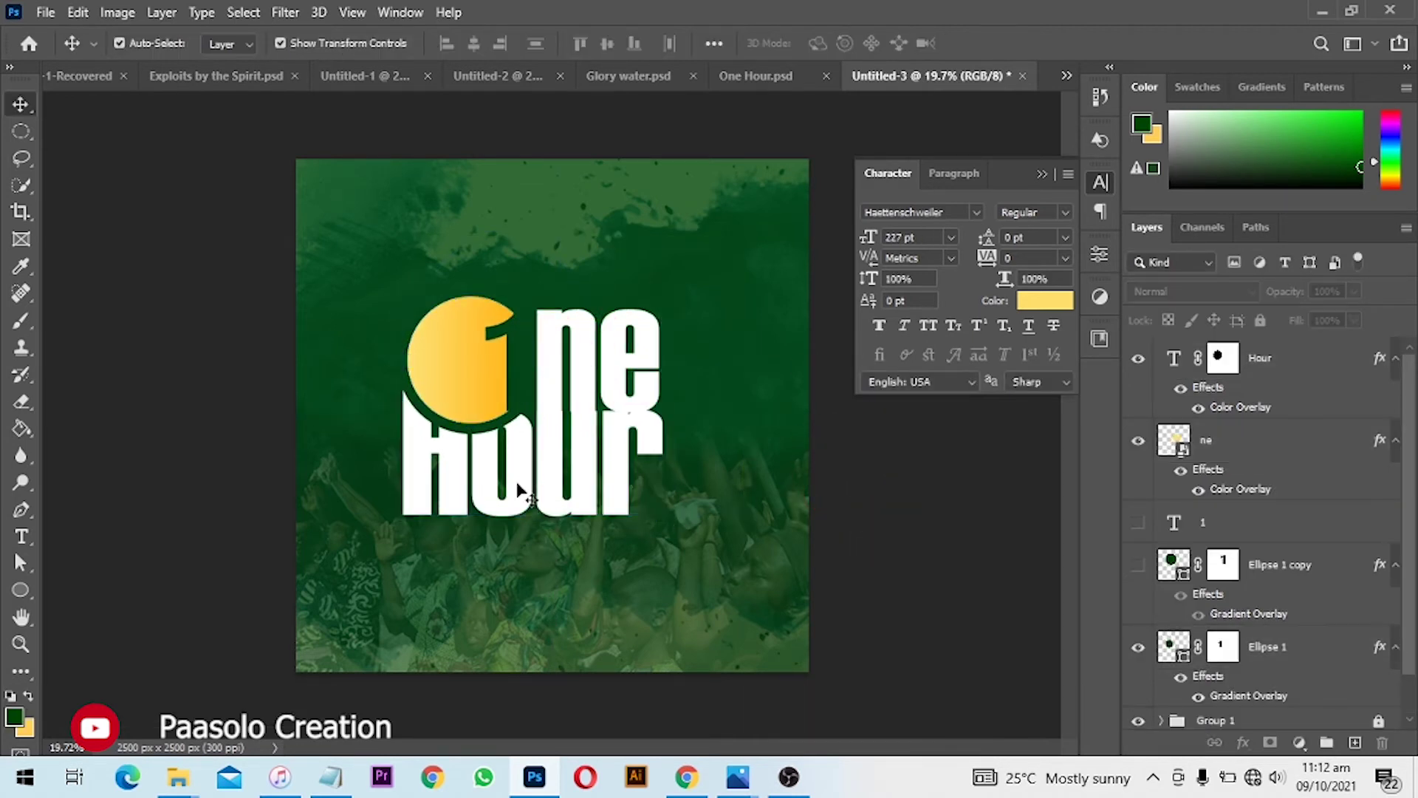
- Draw a rounded rectangle about 933 x 365 px below the "Hour" text
drag(19, 600, 105, 599)
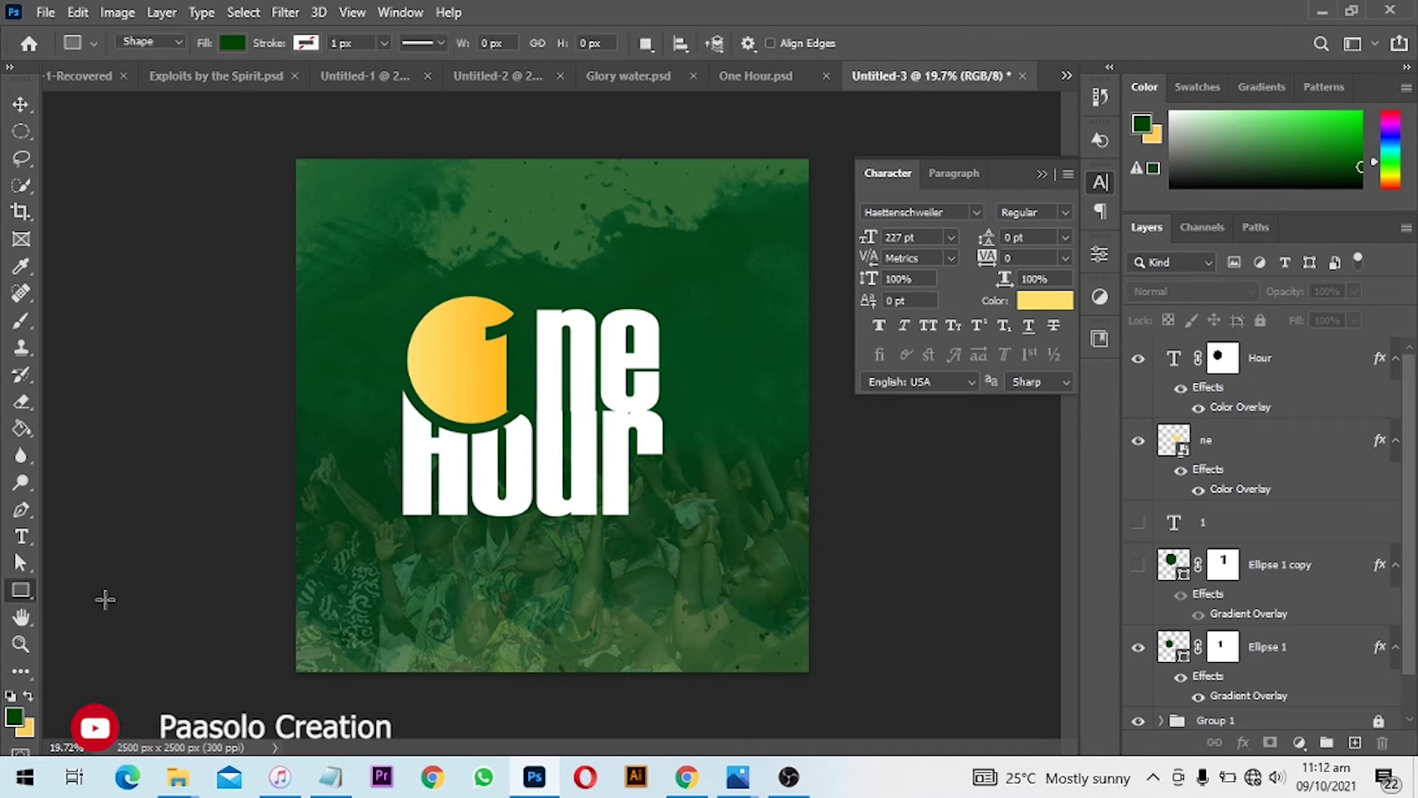
right_click(20, 592)
click(134, 605)
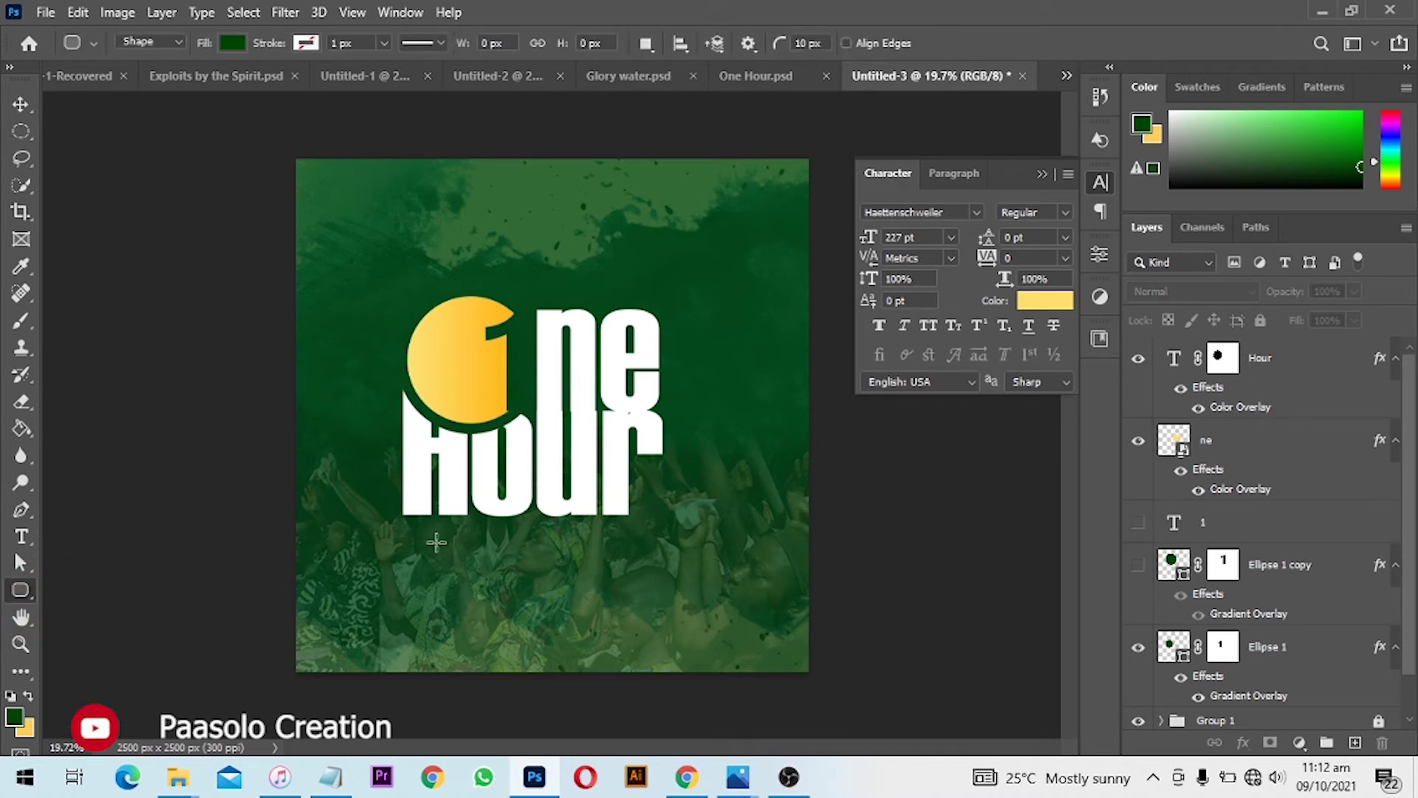
drag(432, 545, 621, 616)
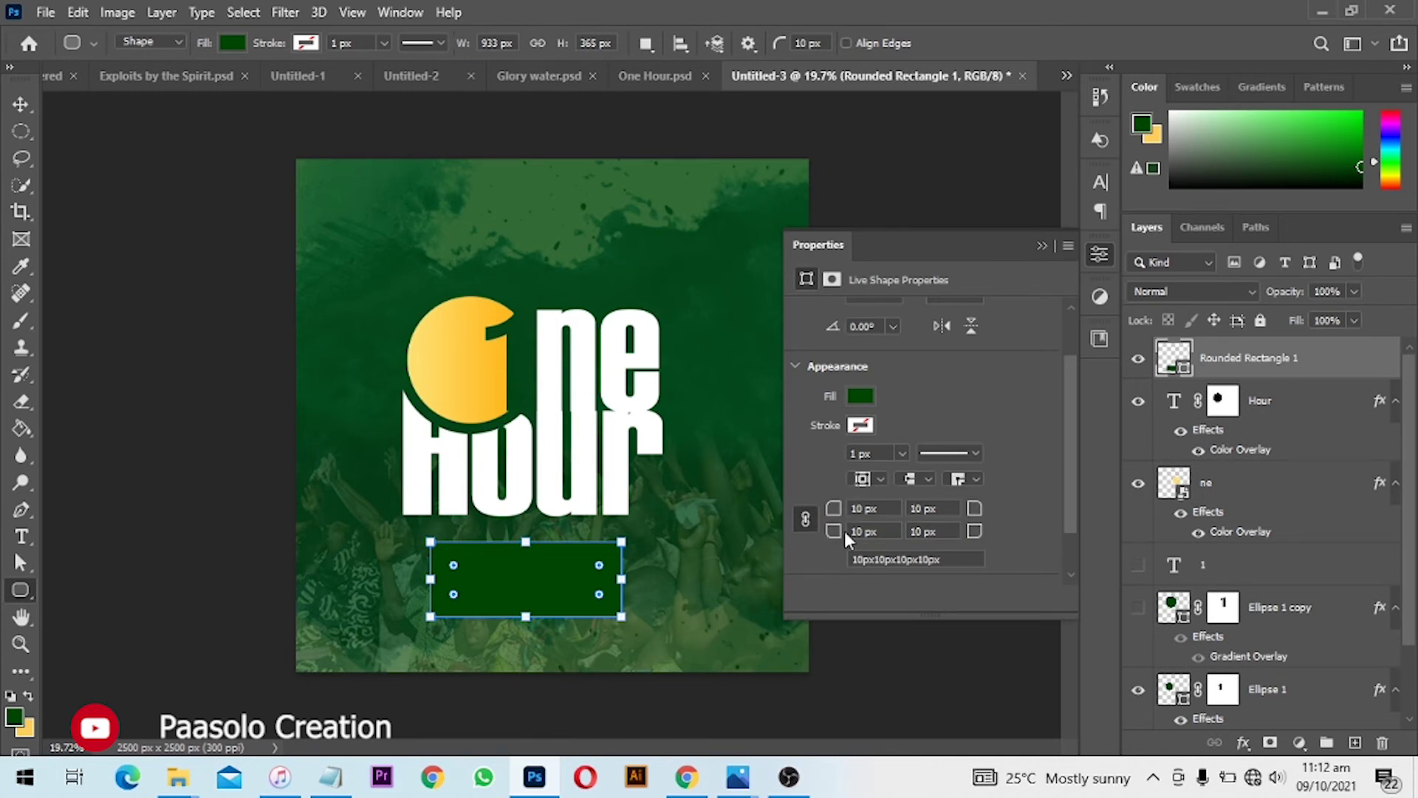
- Round only the rectangle's lower-left corner, with unlinked radii of 216 px there and 0 px at the other three corners
drag(844, 531, 994, 532)
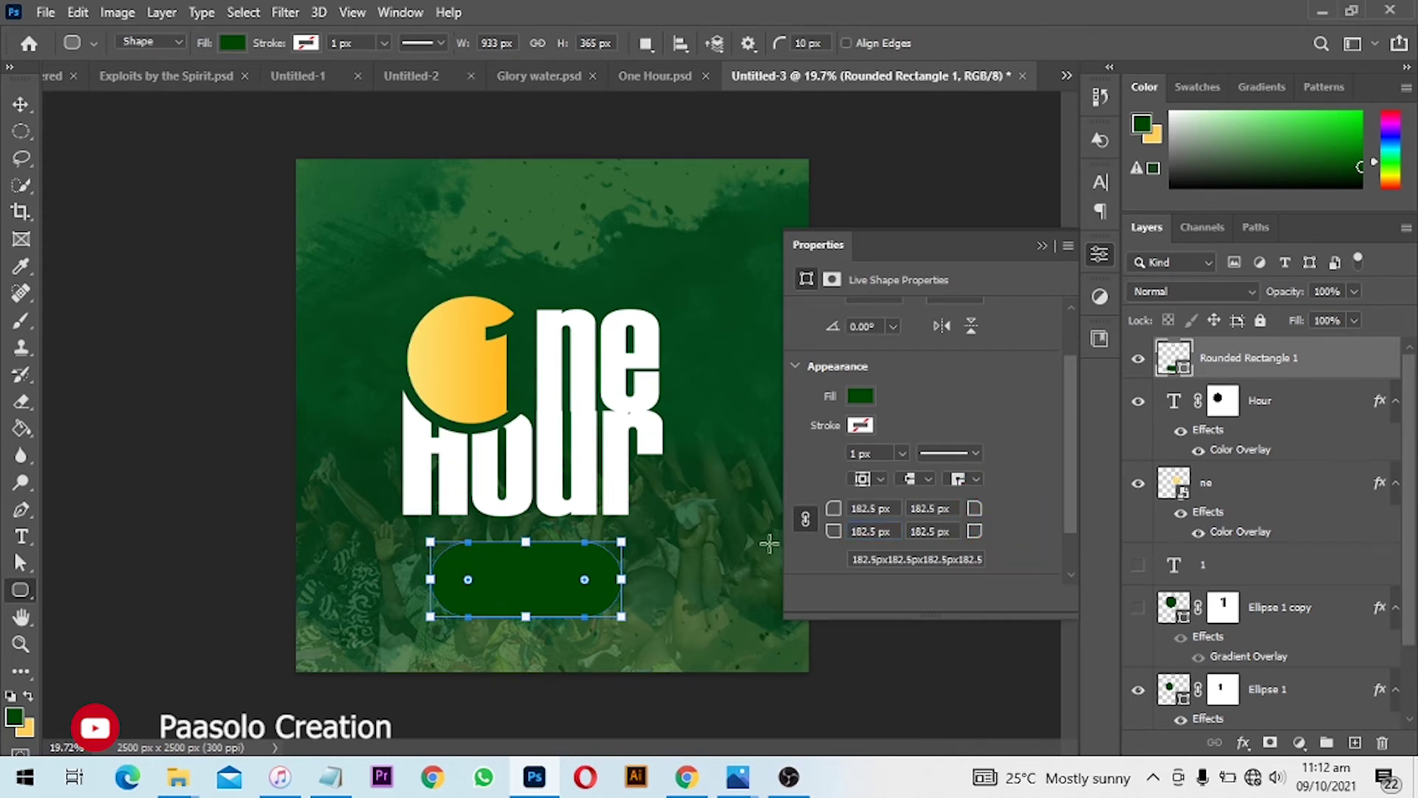
drag(832, 546, 666, 553)
click(806, 519)
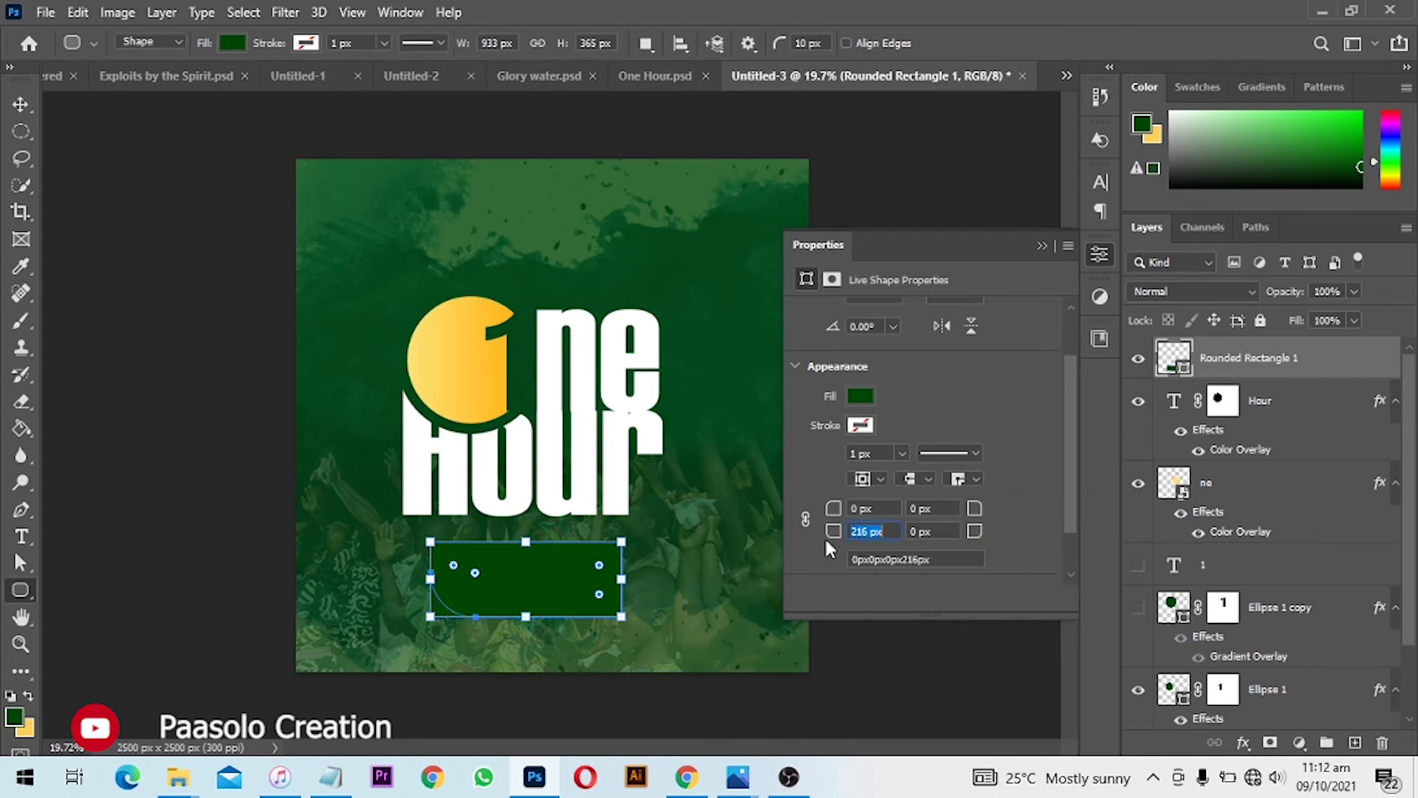
key(v)
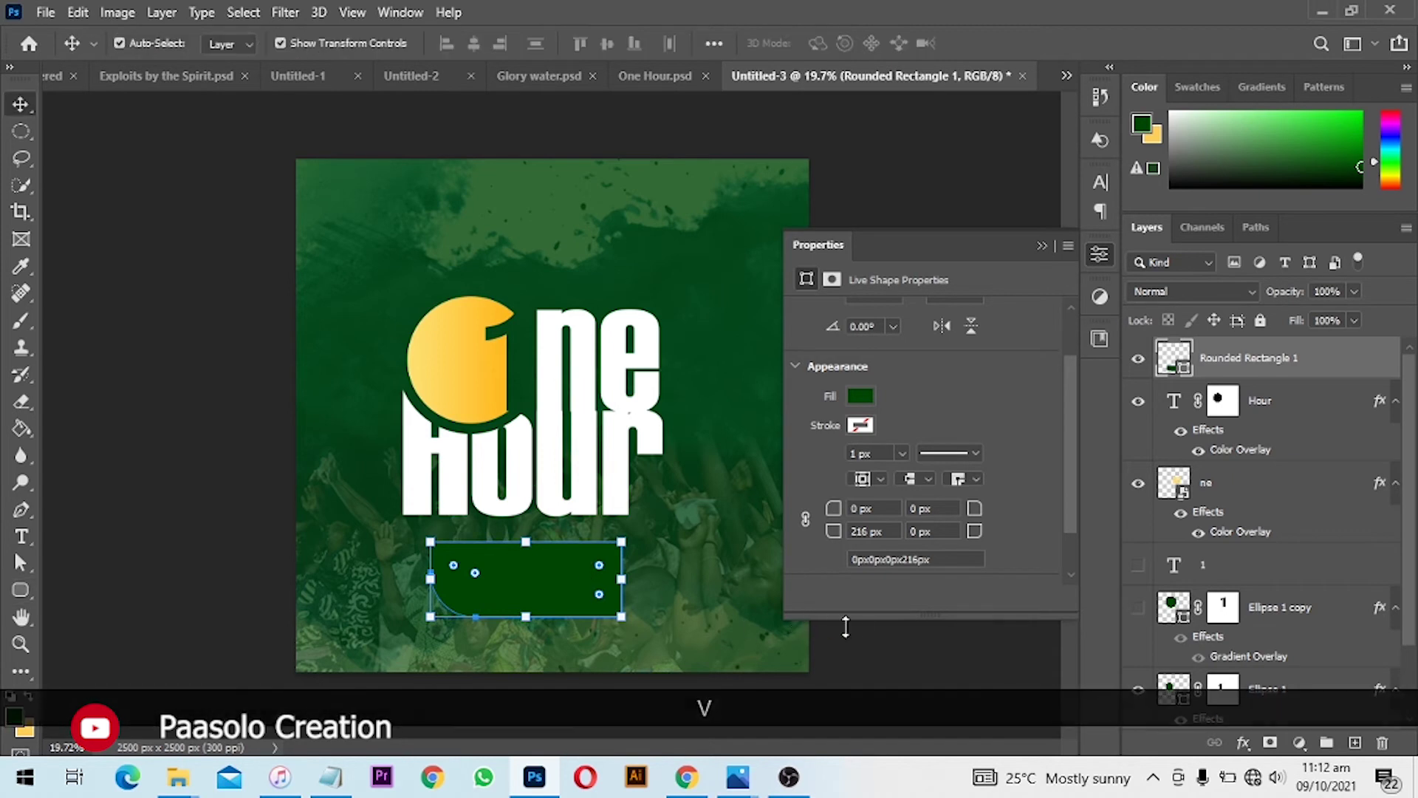
click(887, 643)
- Apply a yellow-to-orange gradient overlay to the rounded rectangle with the Reflected style at a 0° angle and 100% scale
scroll(488, 609, up, 3)
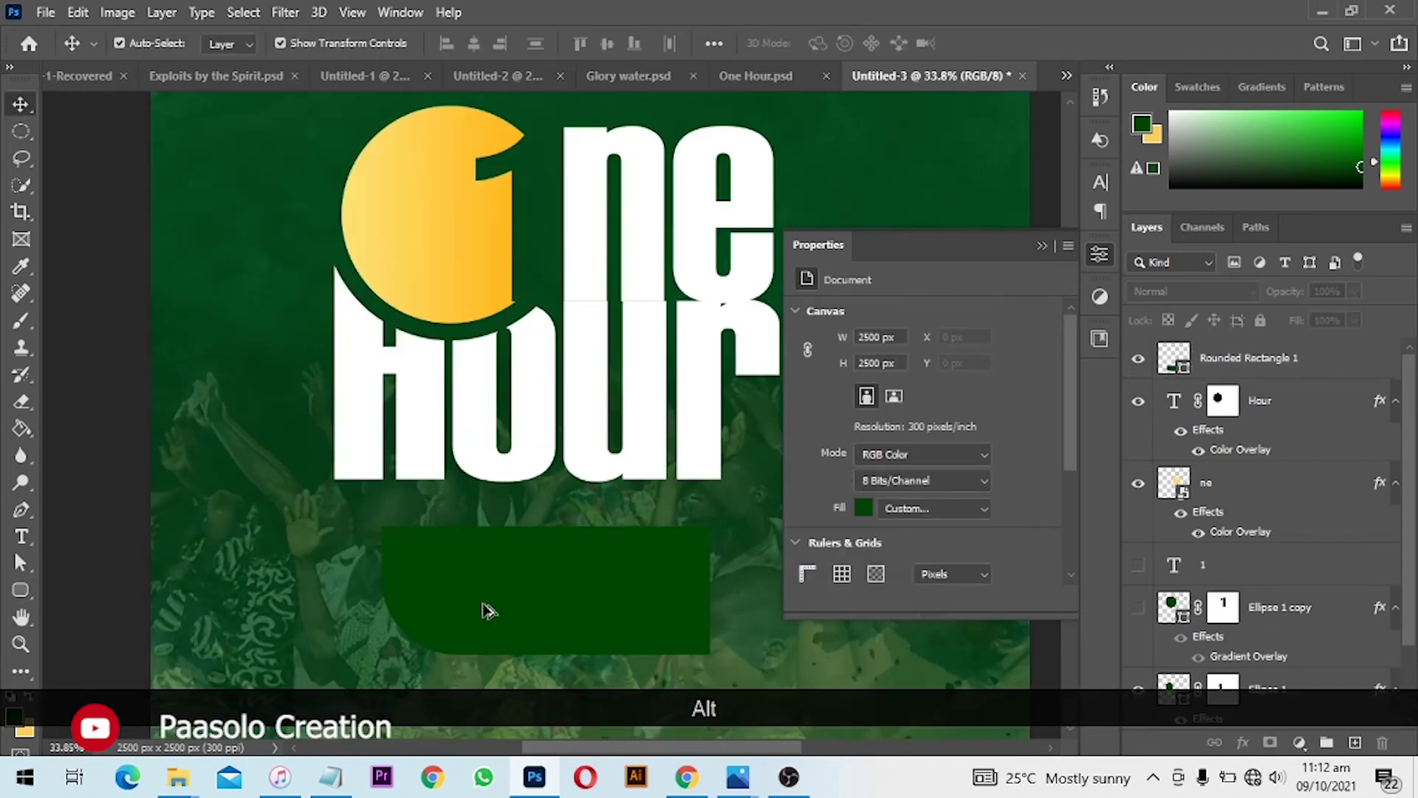
click(521, 586)
click(1349, 360)
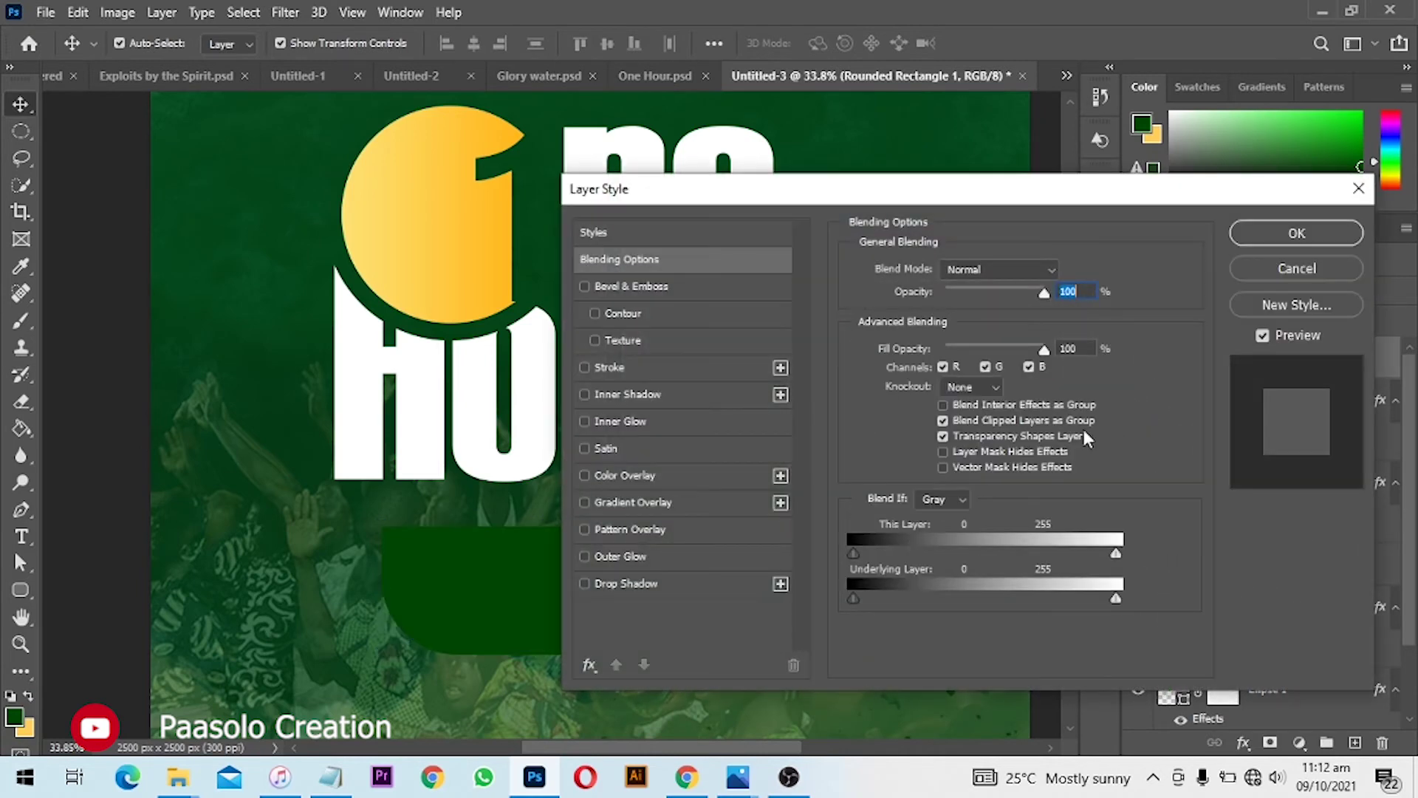
click(662, 502)
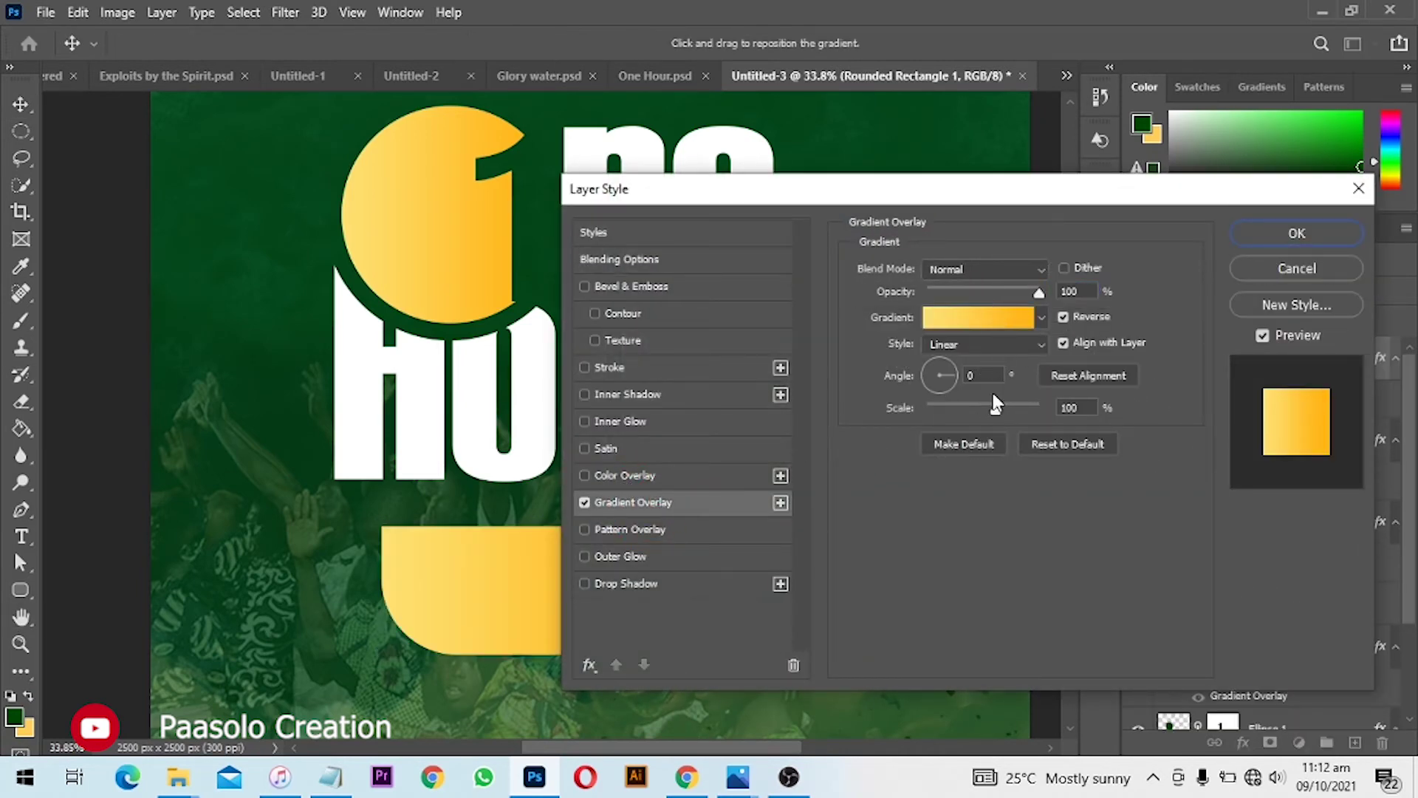
click(964, 345)
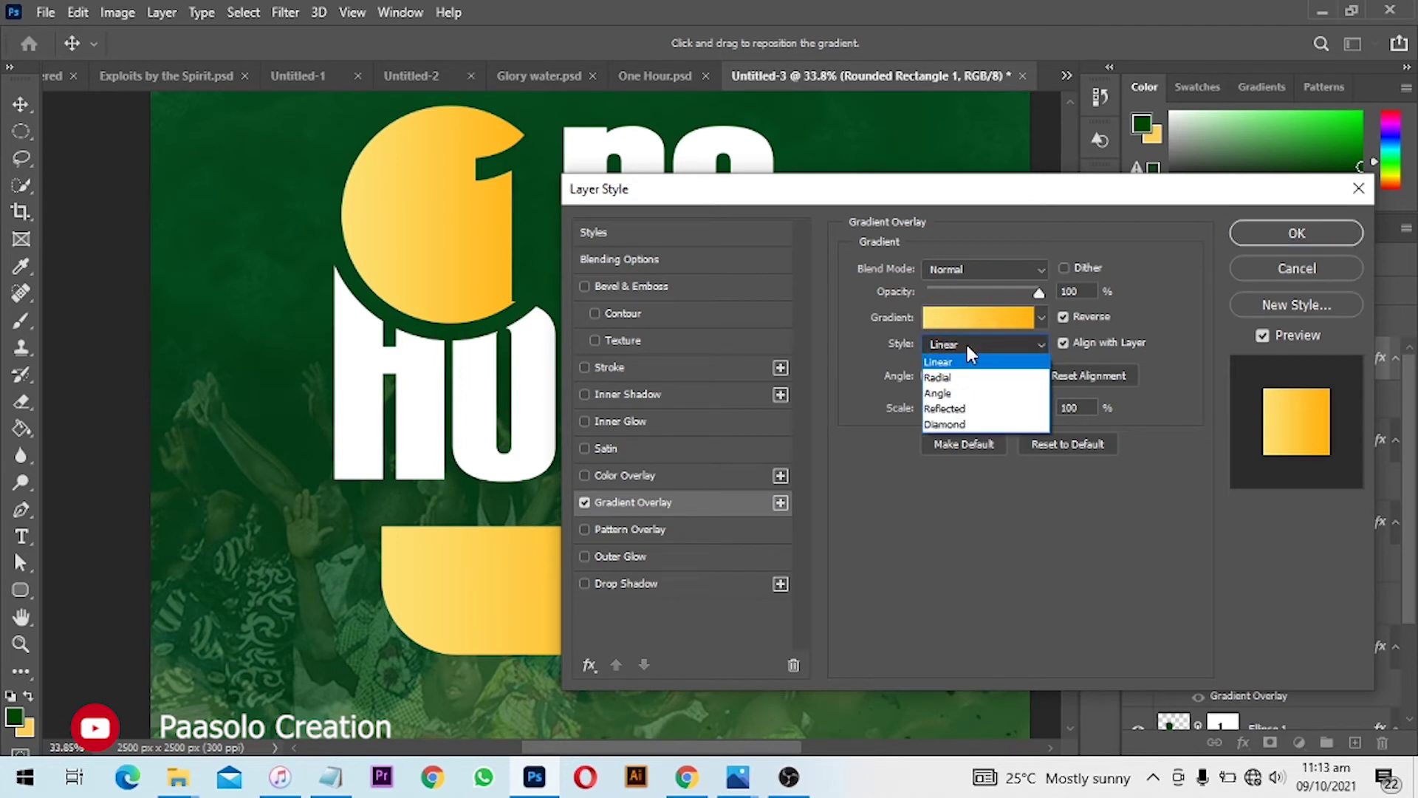
click(966, 409)
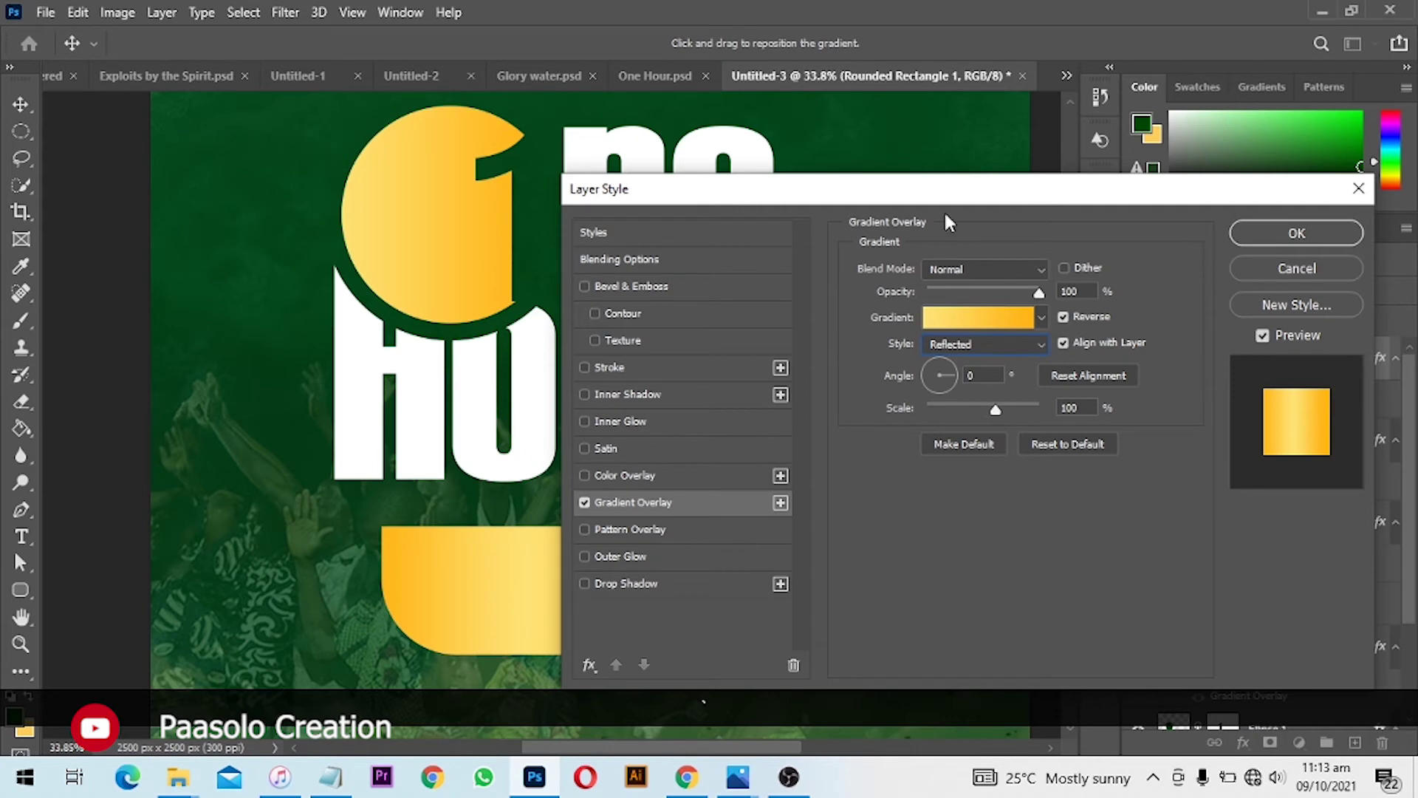
drag(948, 191, 1110, 195)
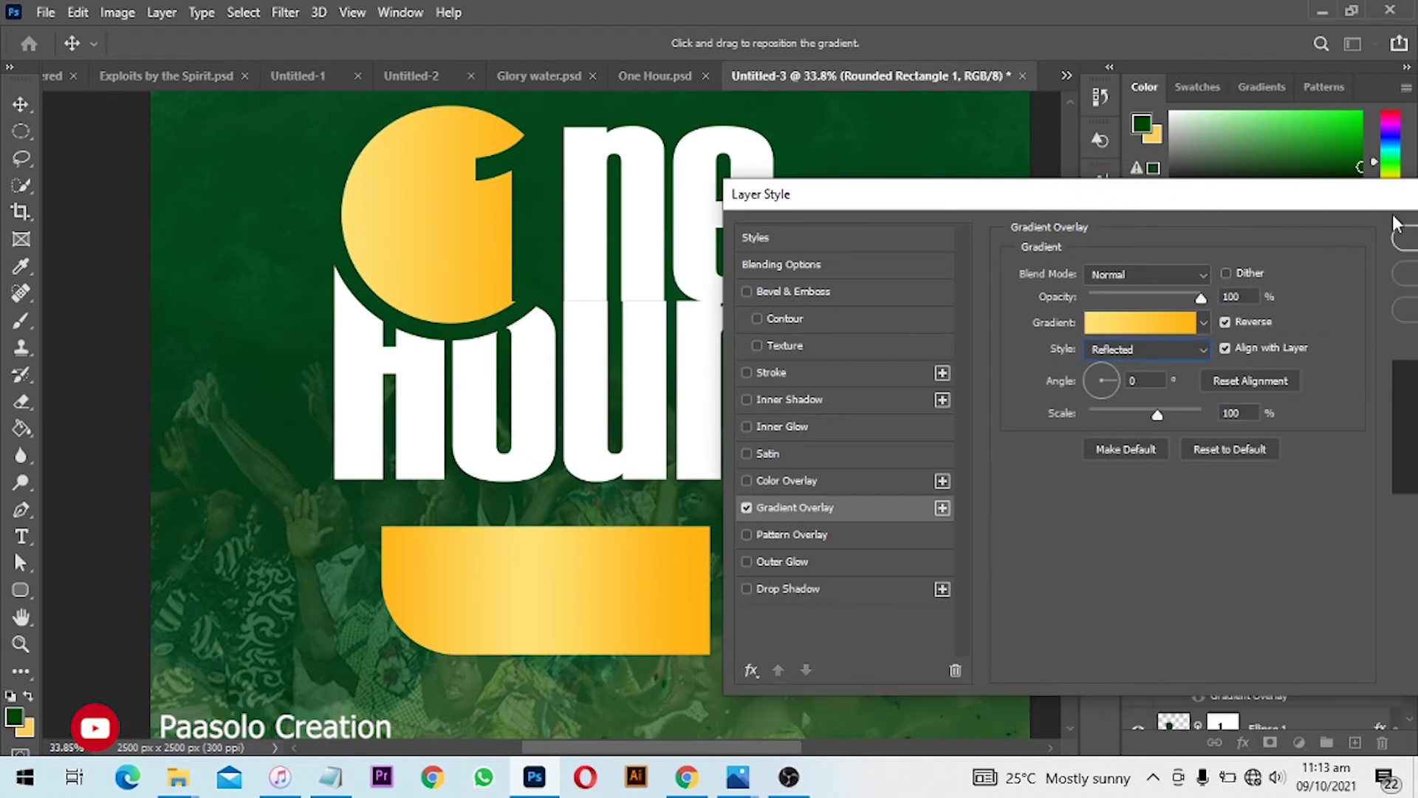
click(1398, 235)
scroll(570, 342, down, 3)
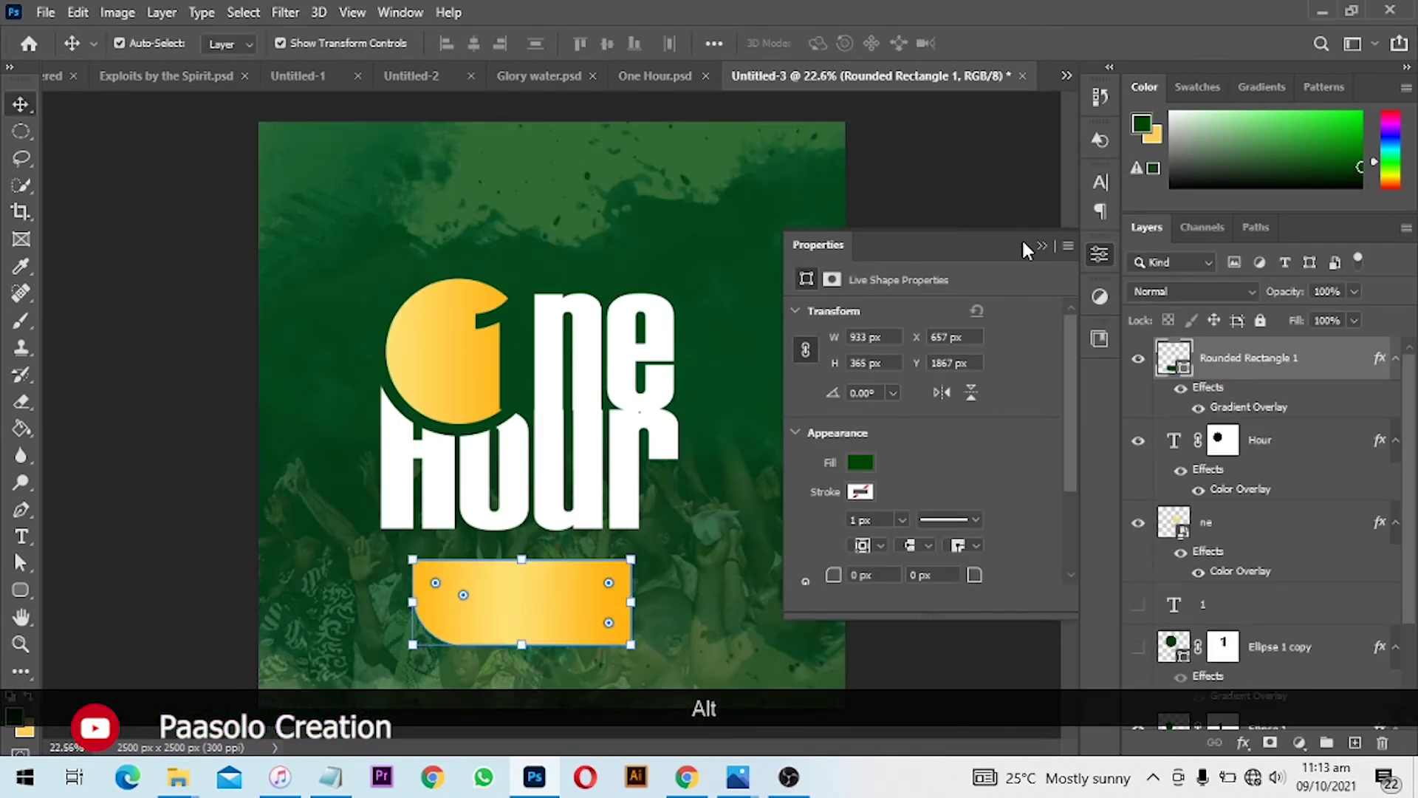
click(1038, 246)
scroll(680, 389, down, 2)
click(855, 383)
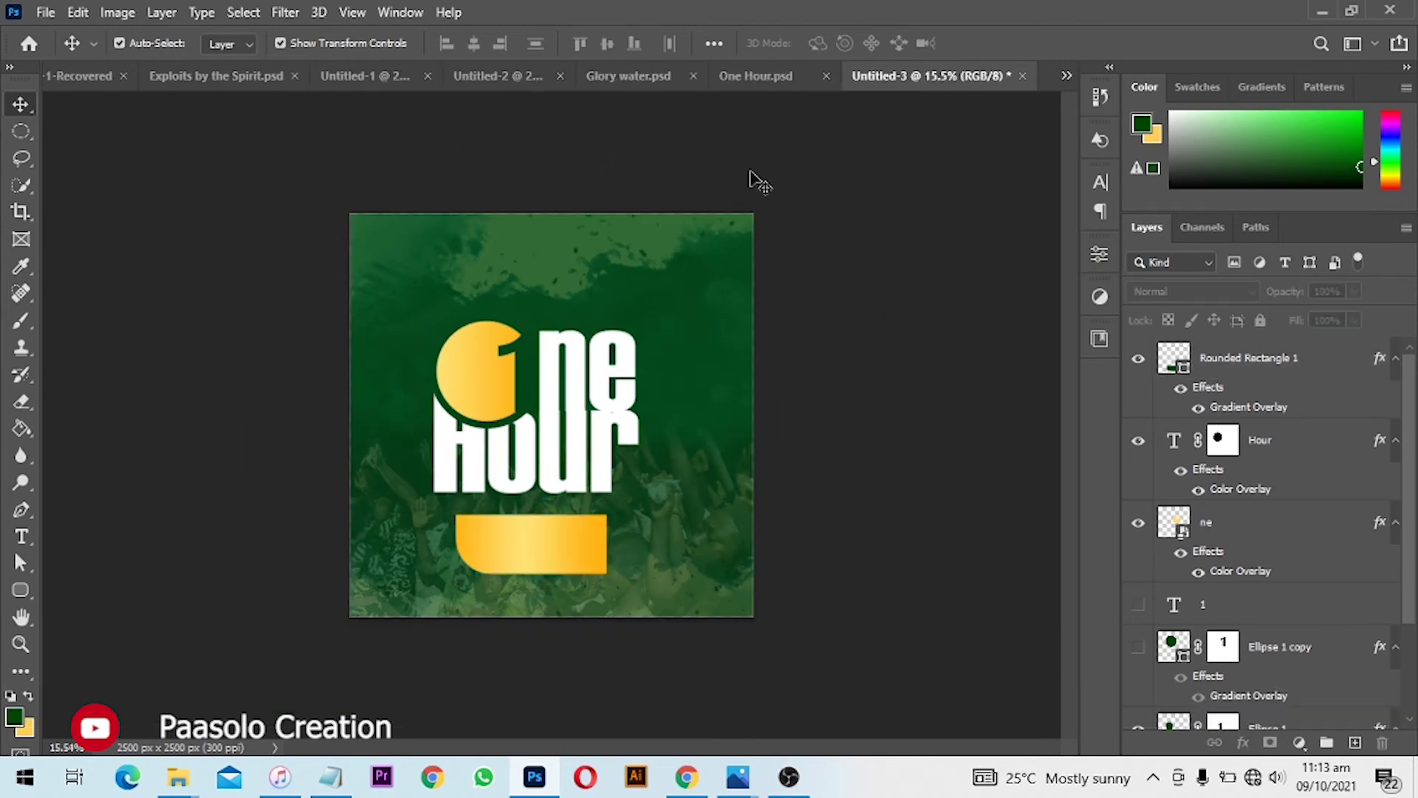
- Place the image favpng_pastor-newport-news-bible-college-master-of-divinity-preacher from New folder as an embedded object
click(45, 12)
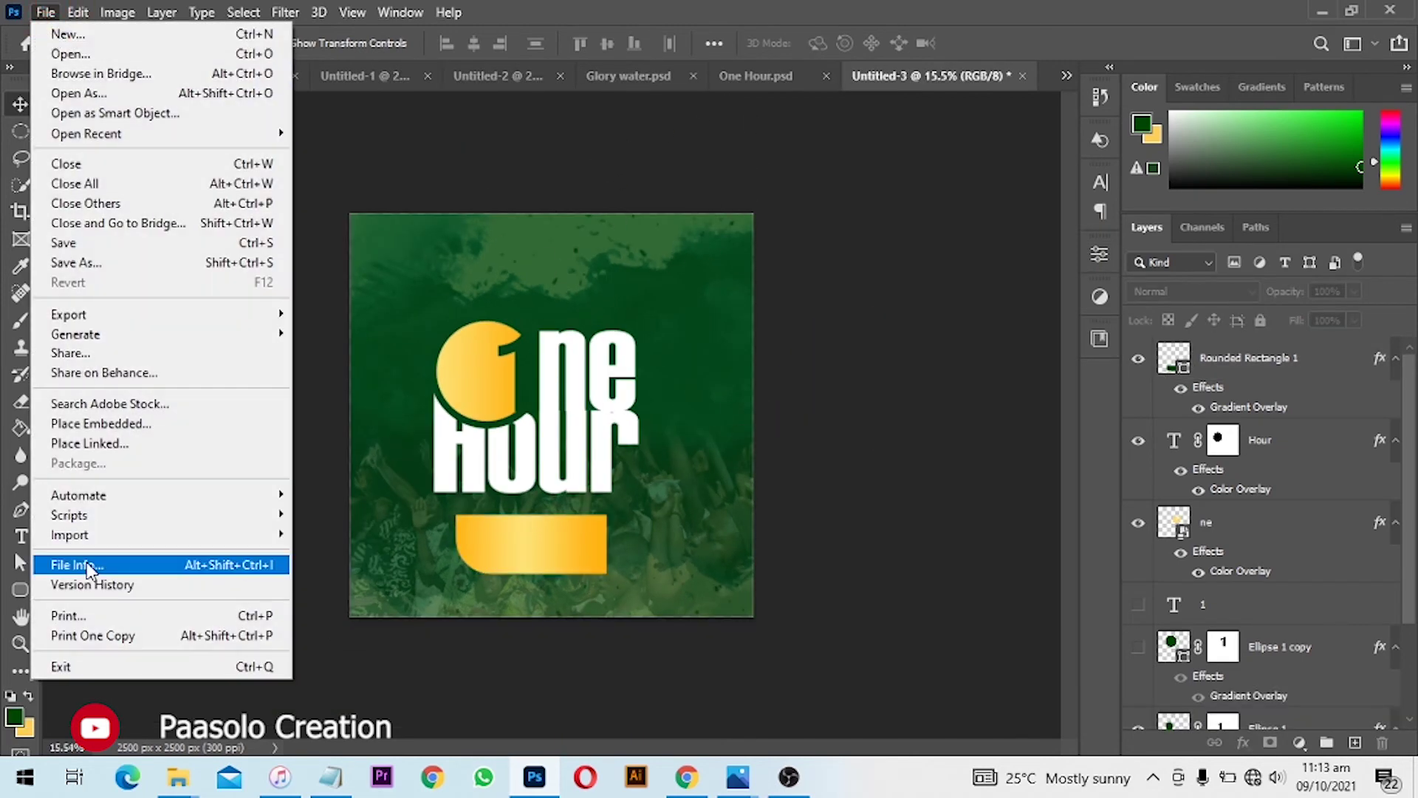
click(113, 423)
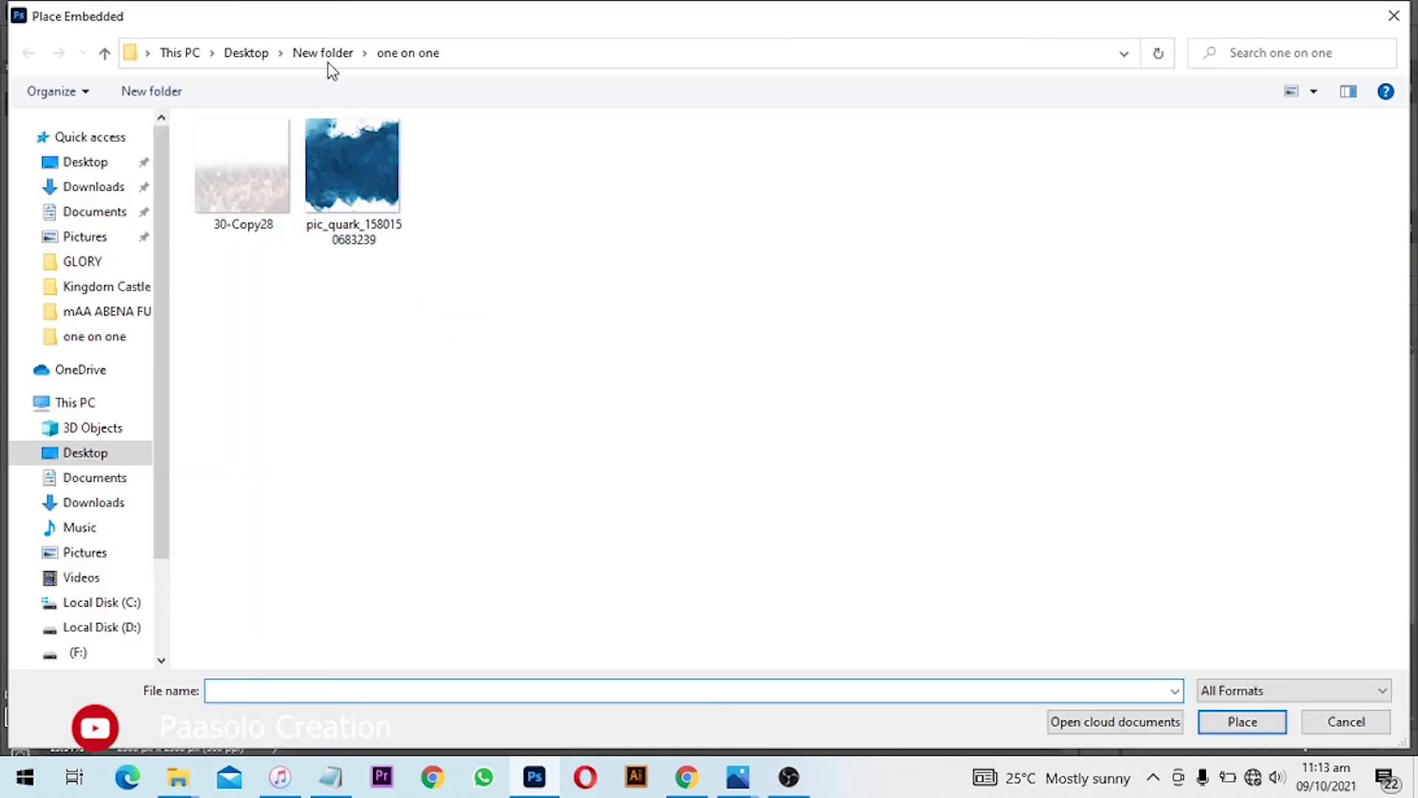
click(325, 53)
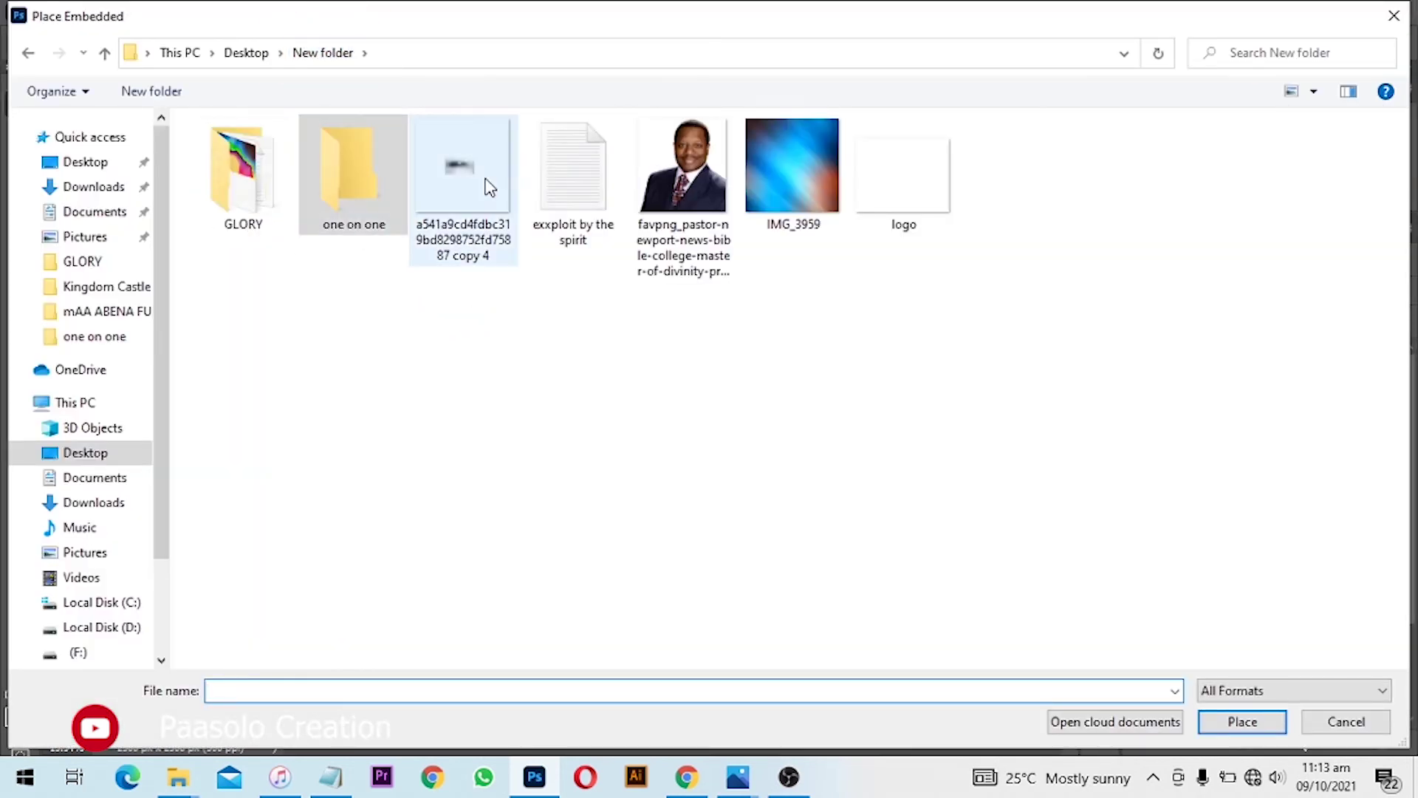
click(655, 177)
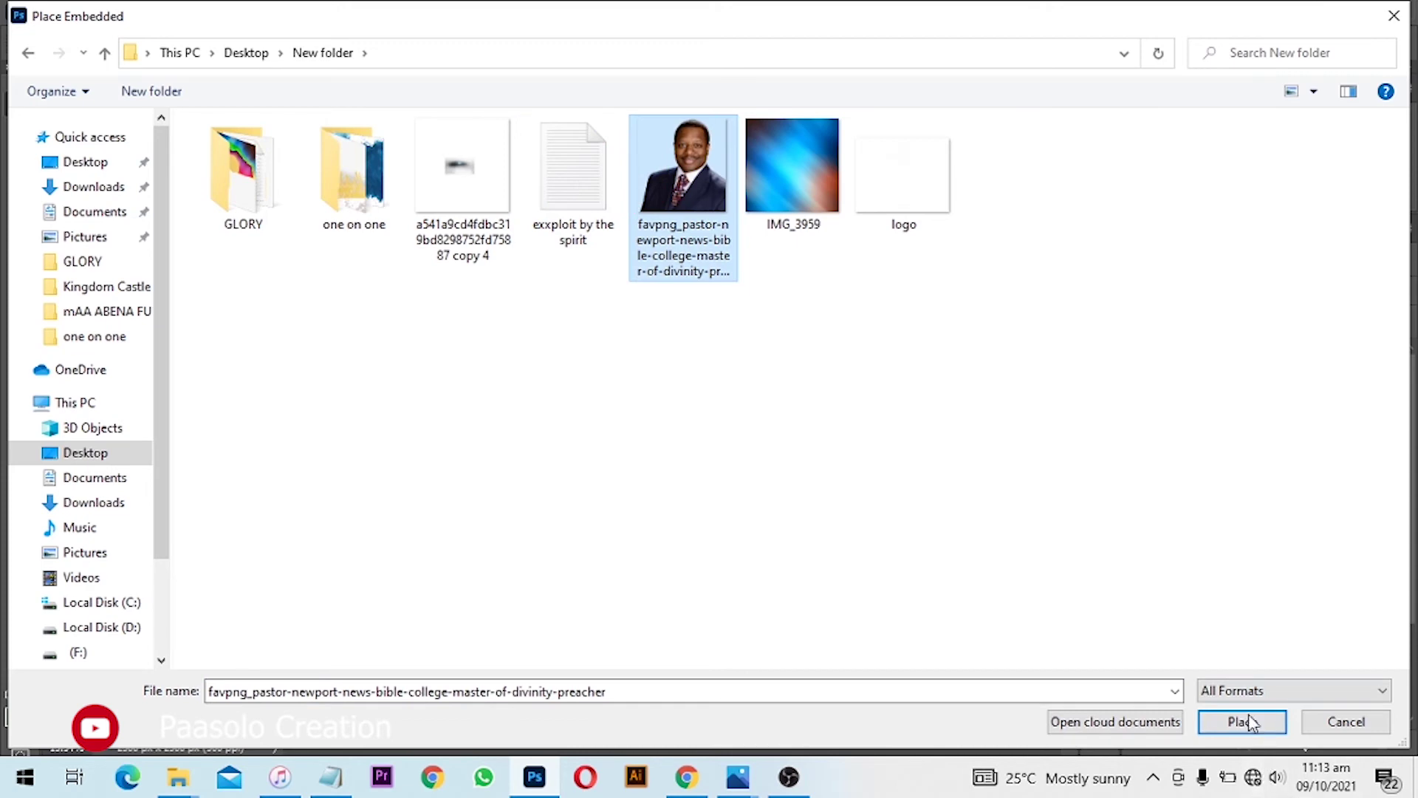
click(1250, 722)
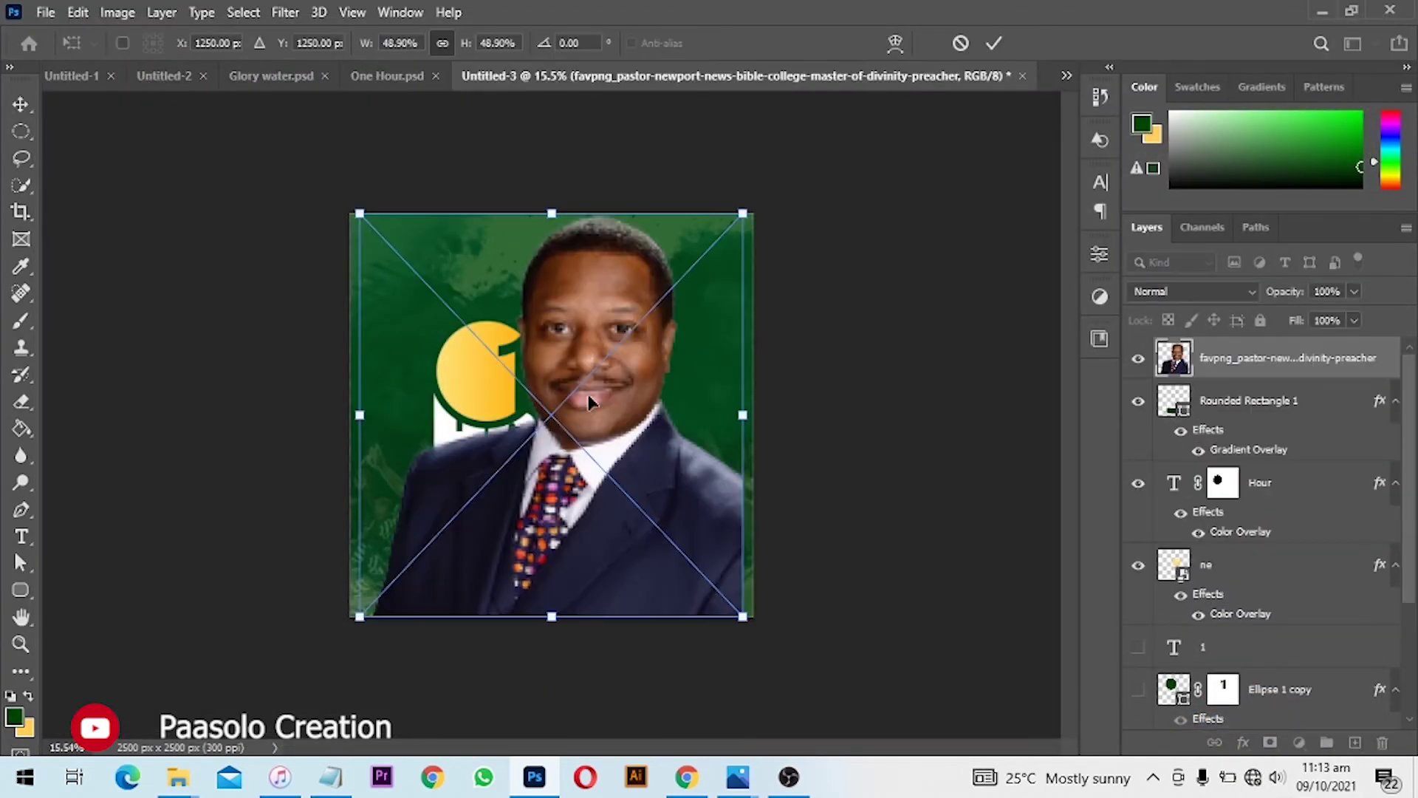
- Scale the pastor's portrait down to a little over half its placed size, set it in the flyer's lower-right corner and lock its layer
drag(361, 214, 534, 388)
mouse_move(576, 463)
mouse_down()
mouse_move(594, 463)
mouse_move(603, 499)
mouse_move(602, 475)
mouse_up()
key(Return)
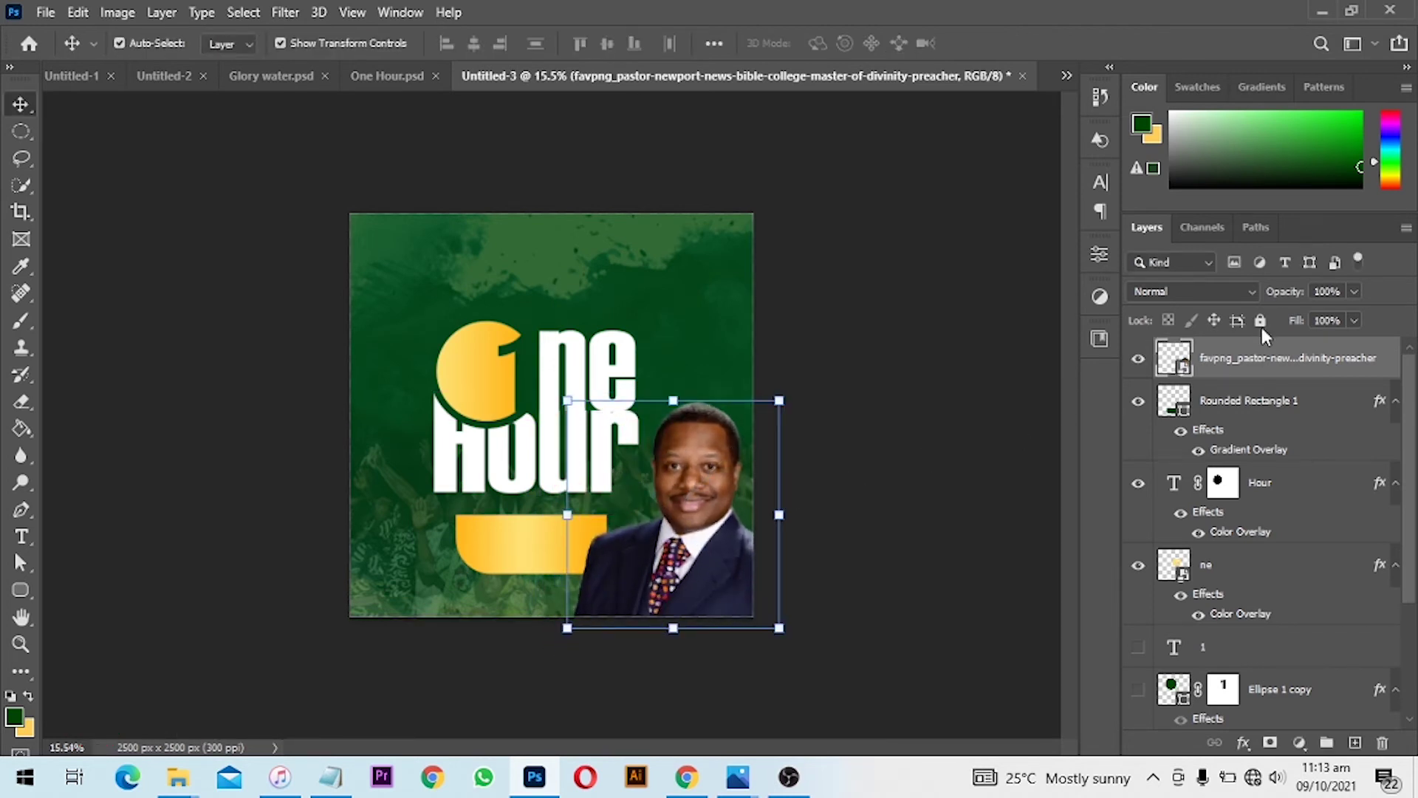
click(1260, 321)
- Bring the circle, "ne", "Hour" and gold box layers in front of the pastor's portrait and shift them together slightly up and left
drag(410, 326, 491, 530)
key(ctrl+z)
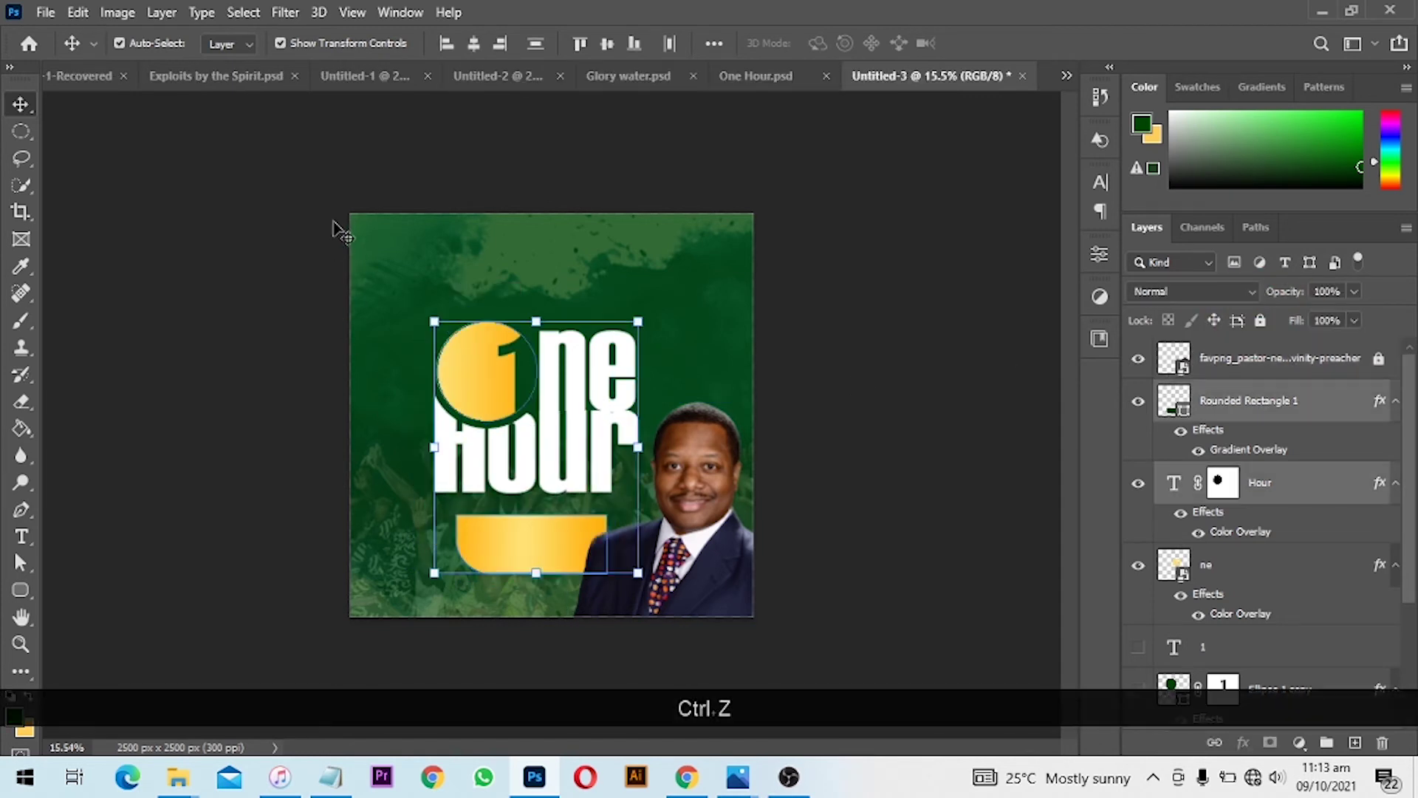
drag(336, 231, 554, 545)
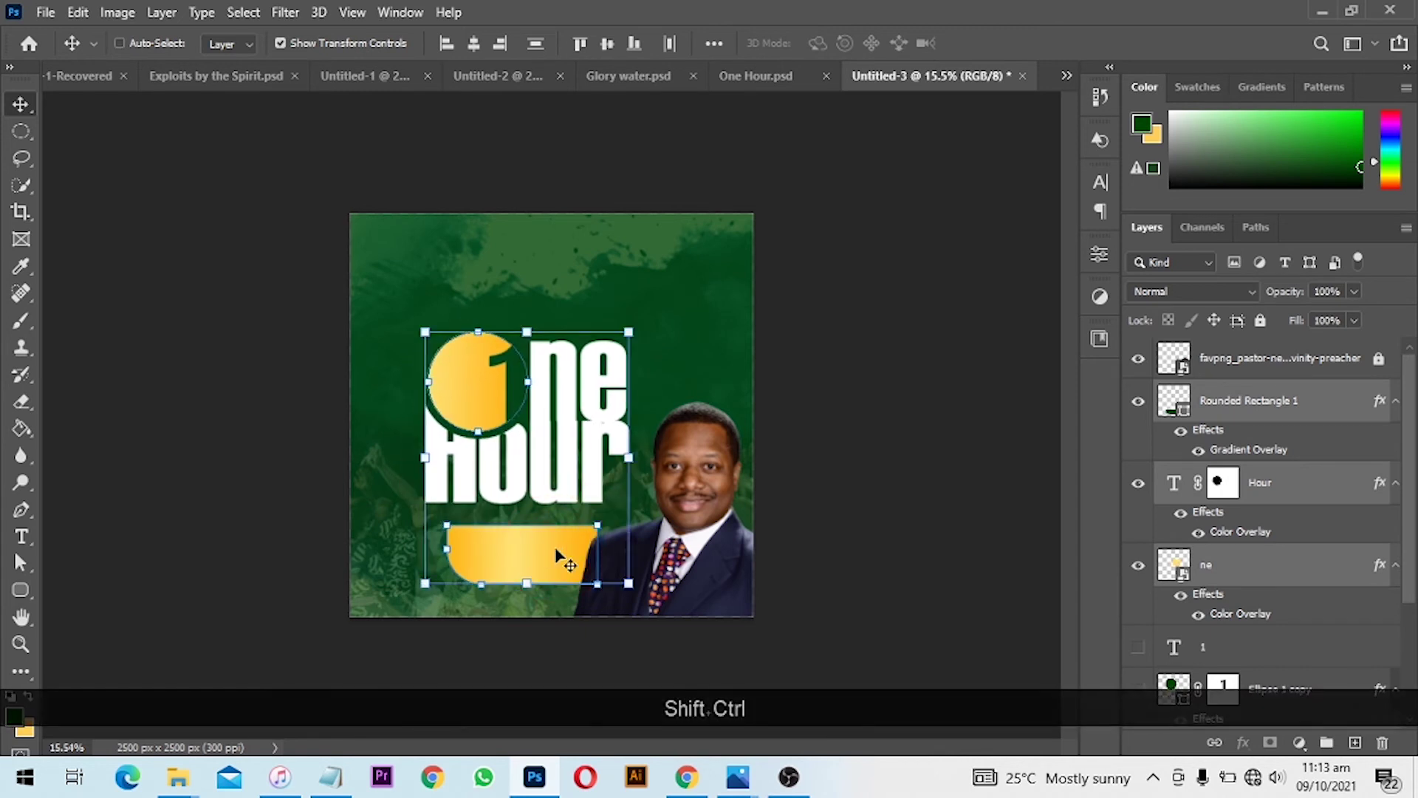
key(ctrl+shift+bracketright)
scroll(579, 522, up, 1)
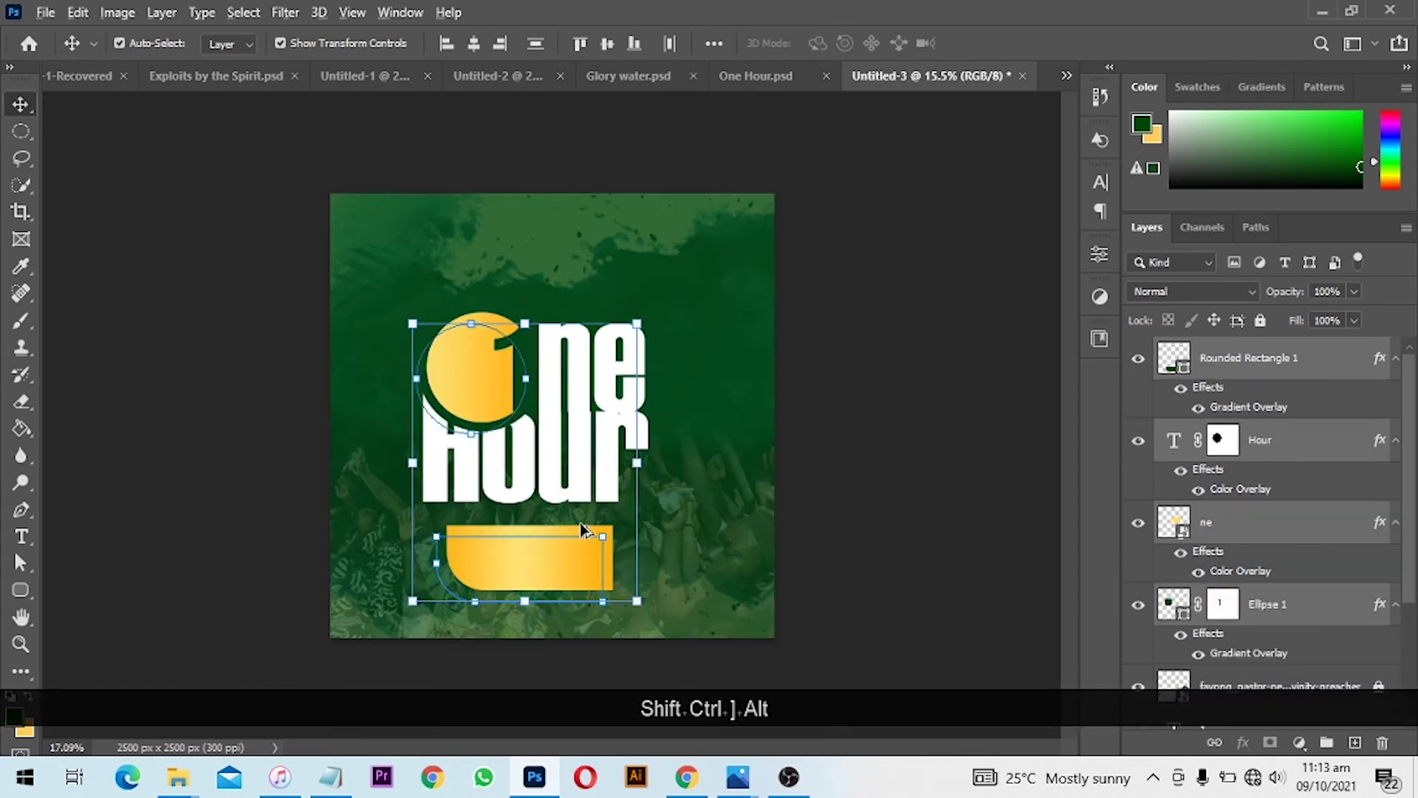
drag(569, 444, 569, 421)
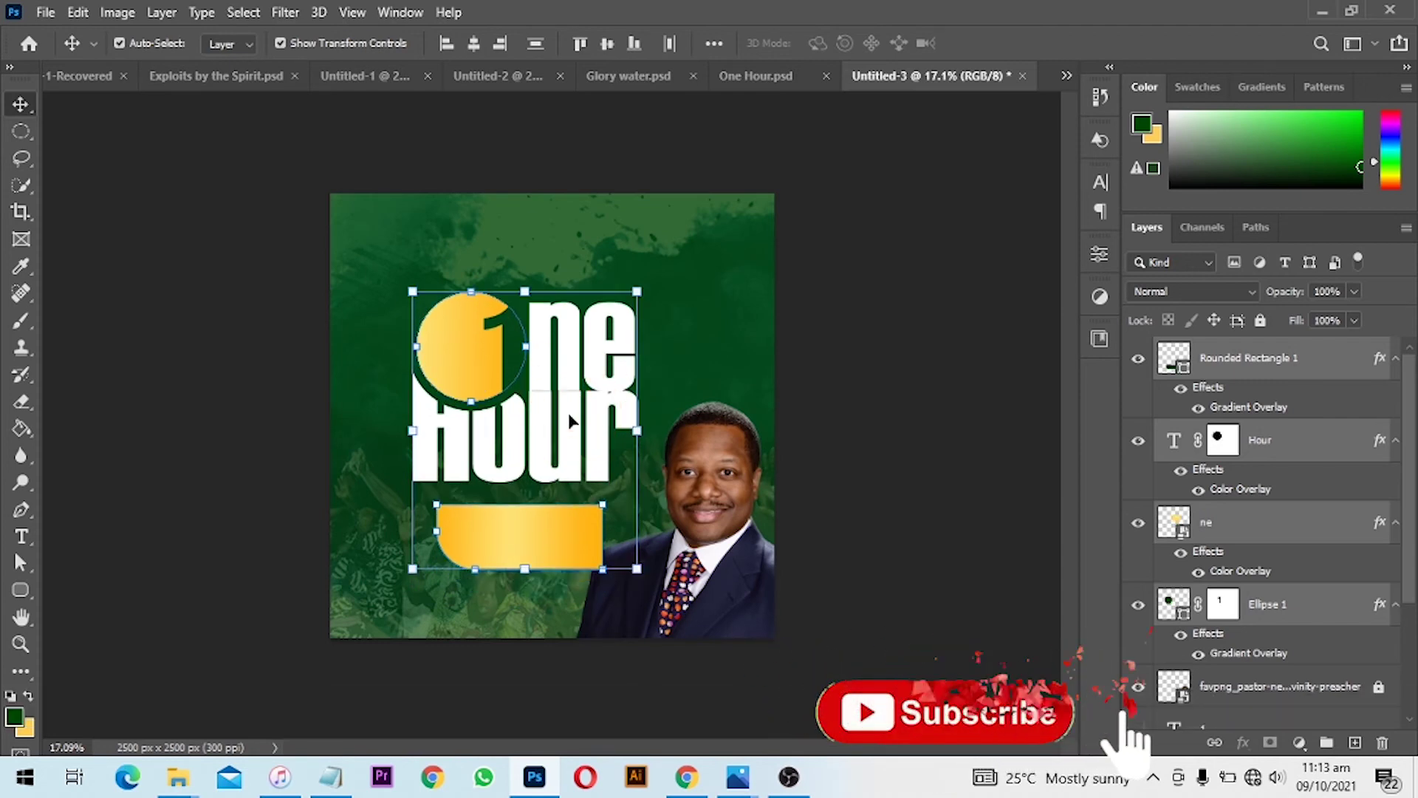
click(900, 288)
scroll(573, 269, up, 4)
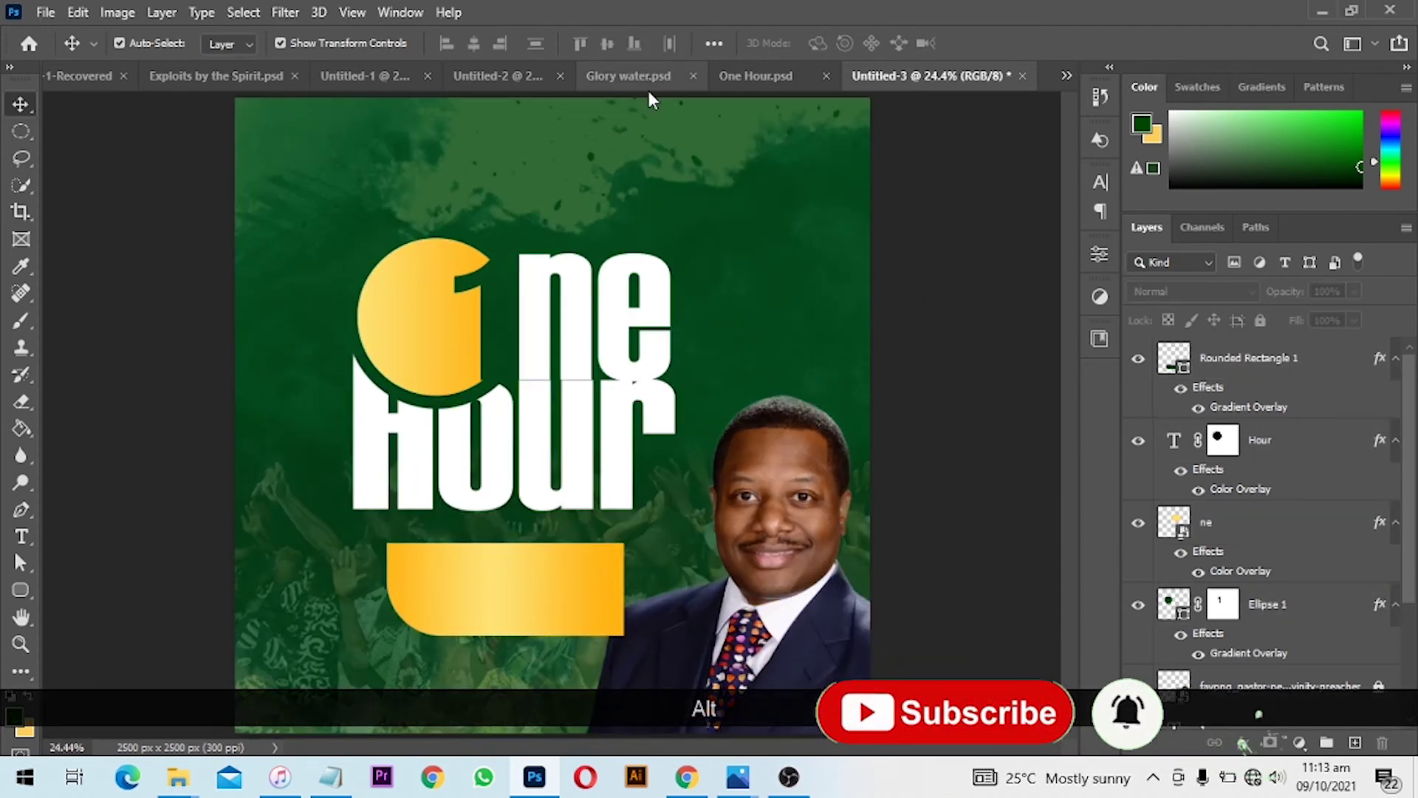
click(738, 75)
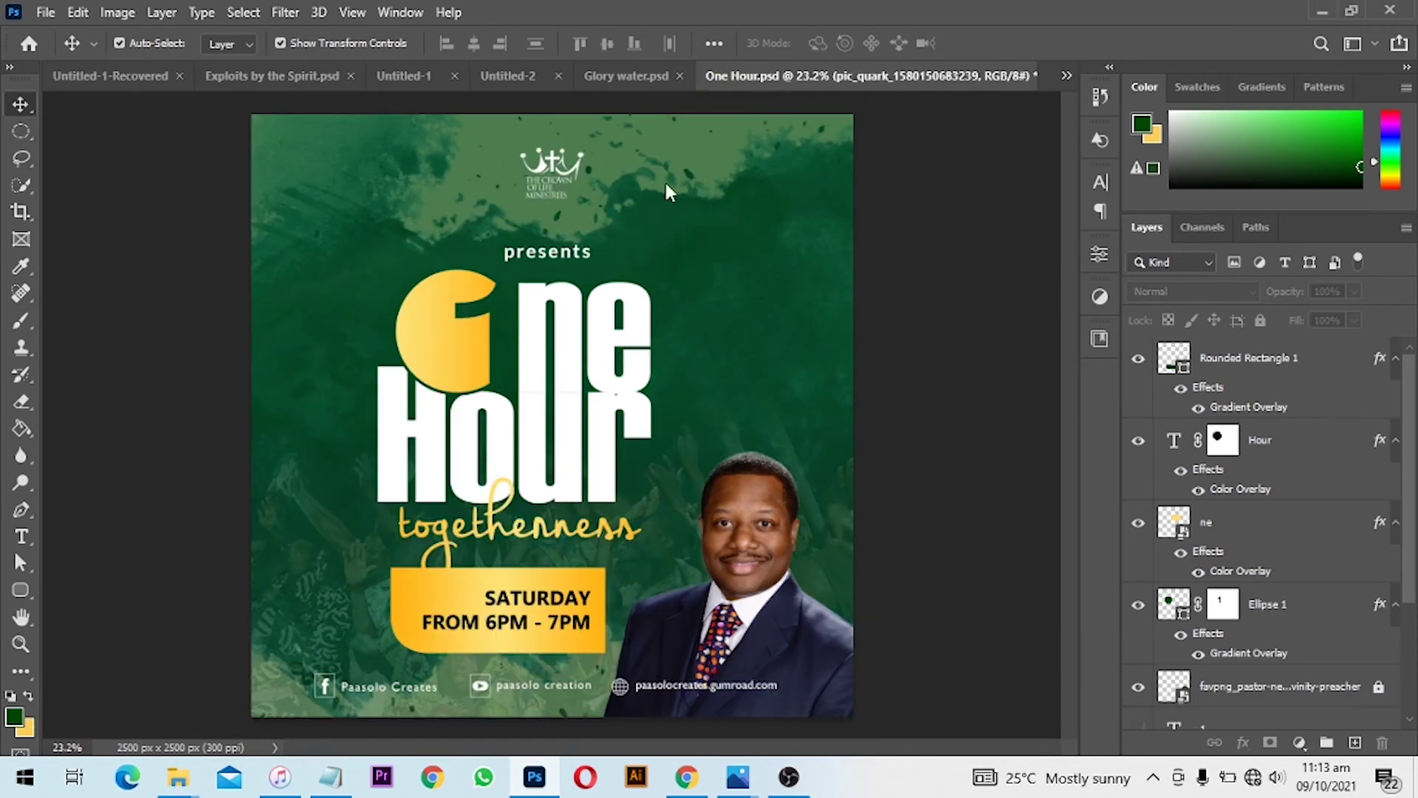
scroll(548, 162, up, 4)
click(547, 157)
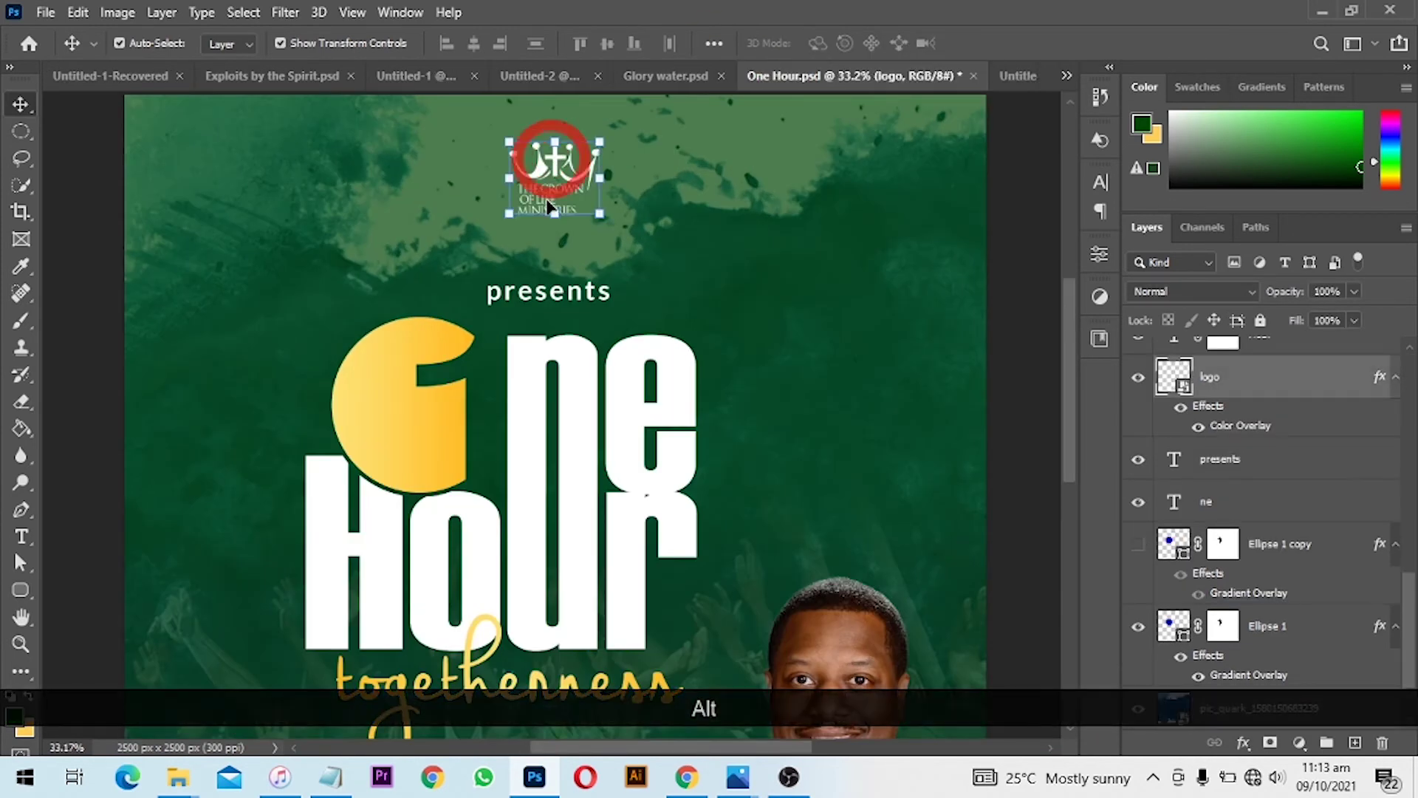
shift+click(559, 298)
drag(562, 172, 834, 77)
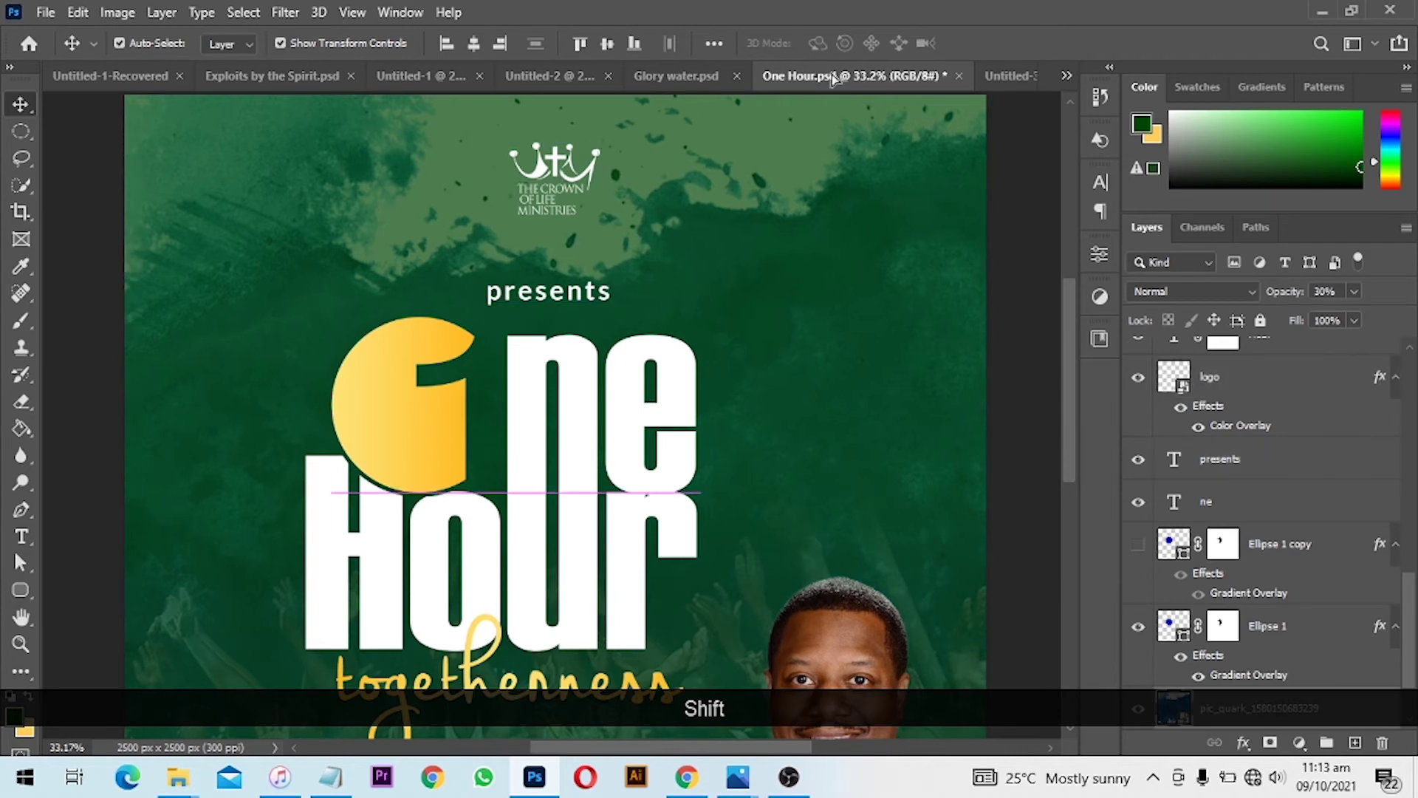
drag(983, 71, 548, 182)
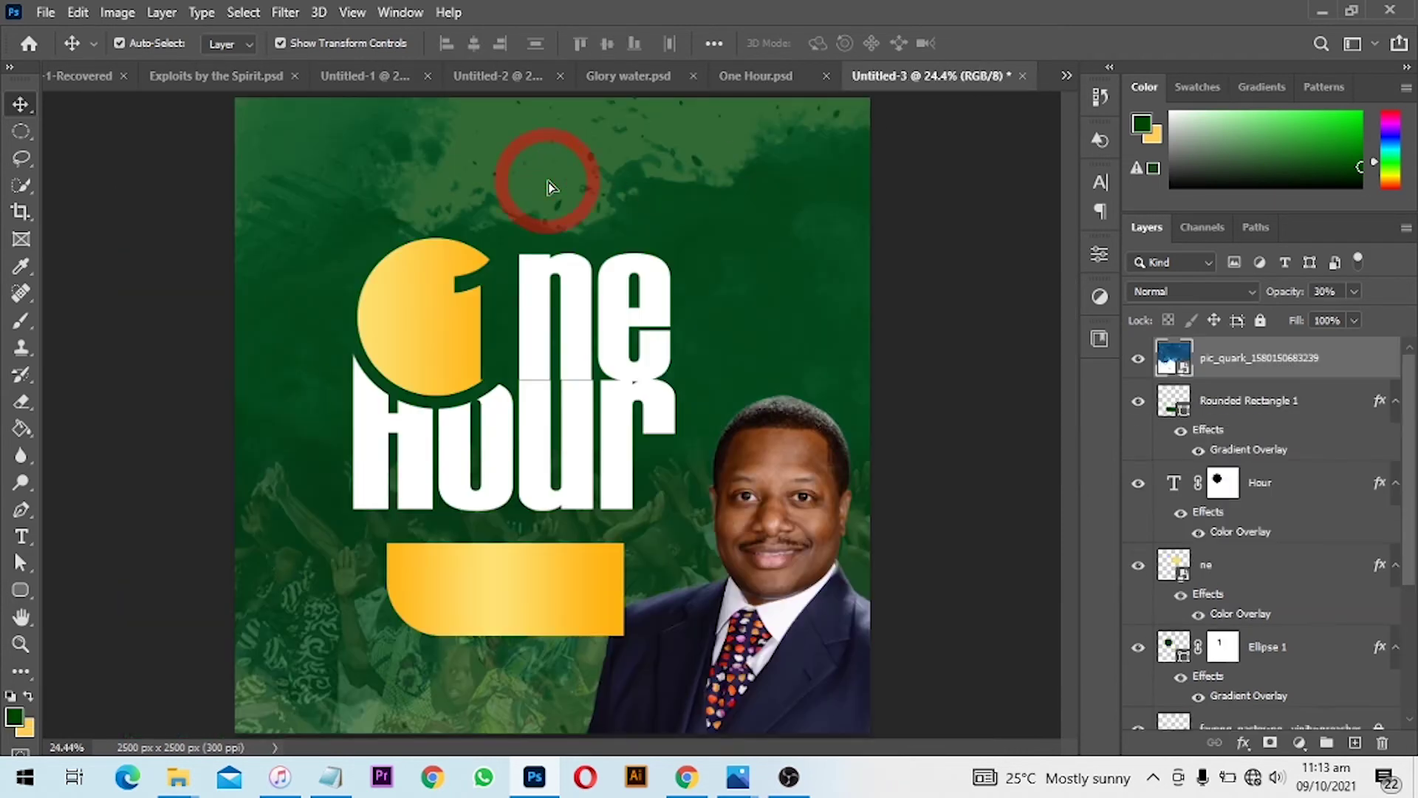
key(ctrl+z)
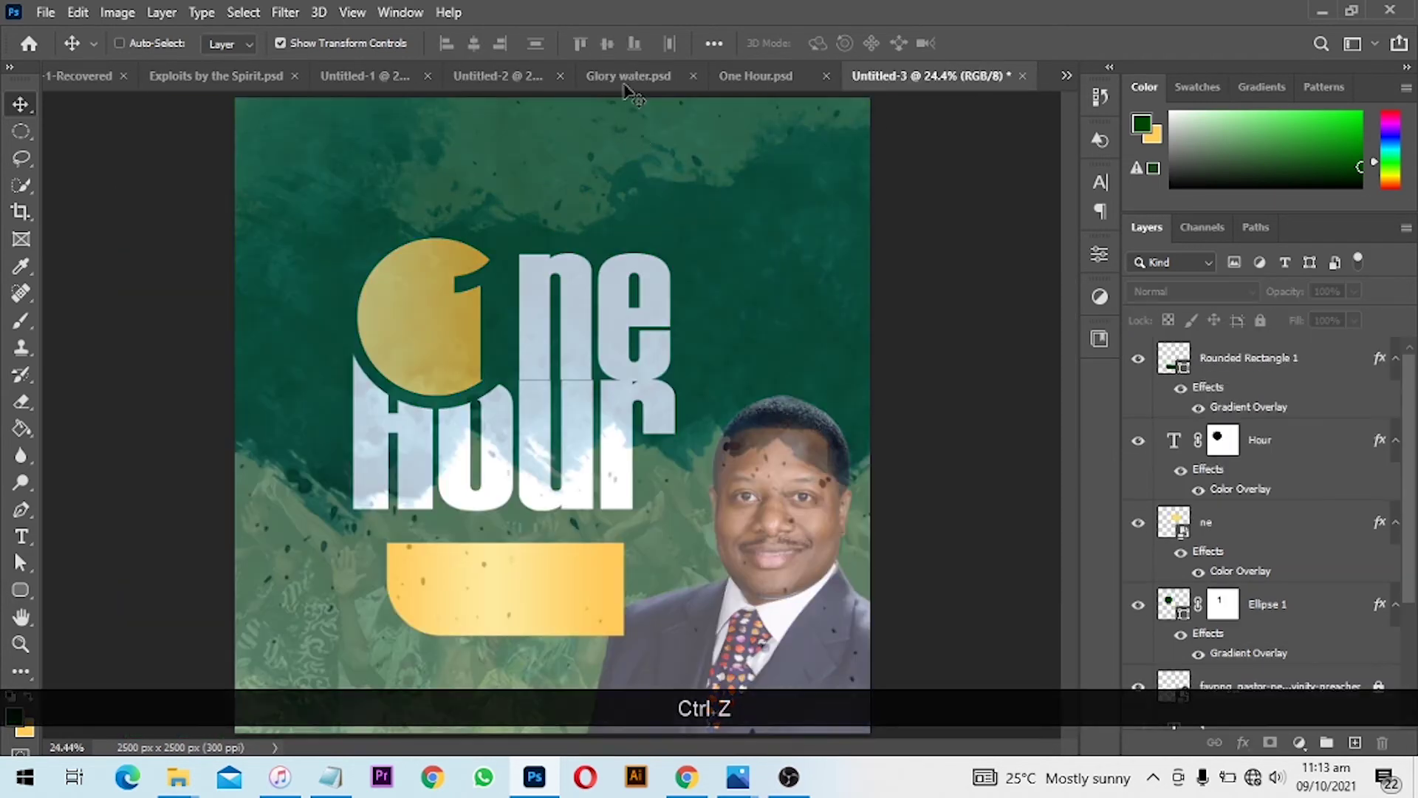
- Copy the church logo and the "presents" text together from One Hour.psd into the Untitled-3 flyer
click(761, 74)
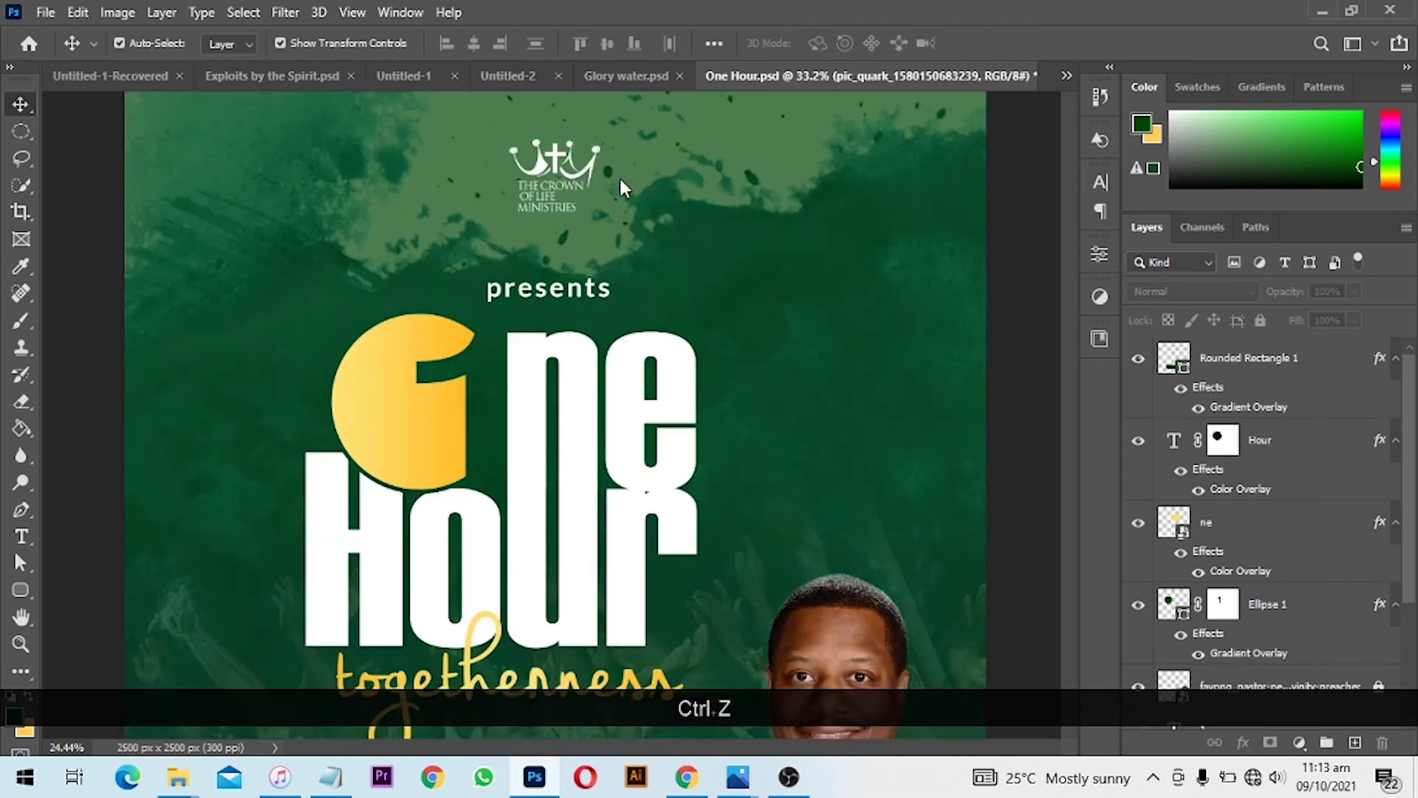
click(555, 175)
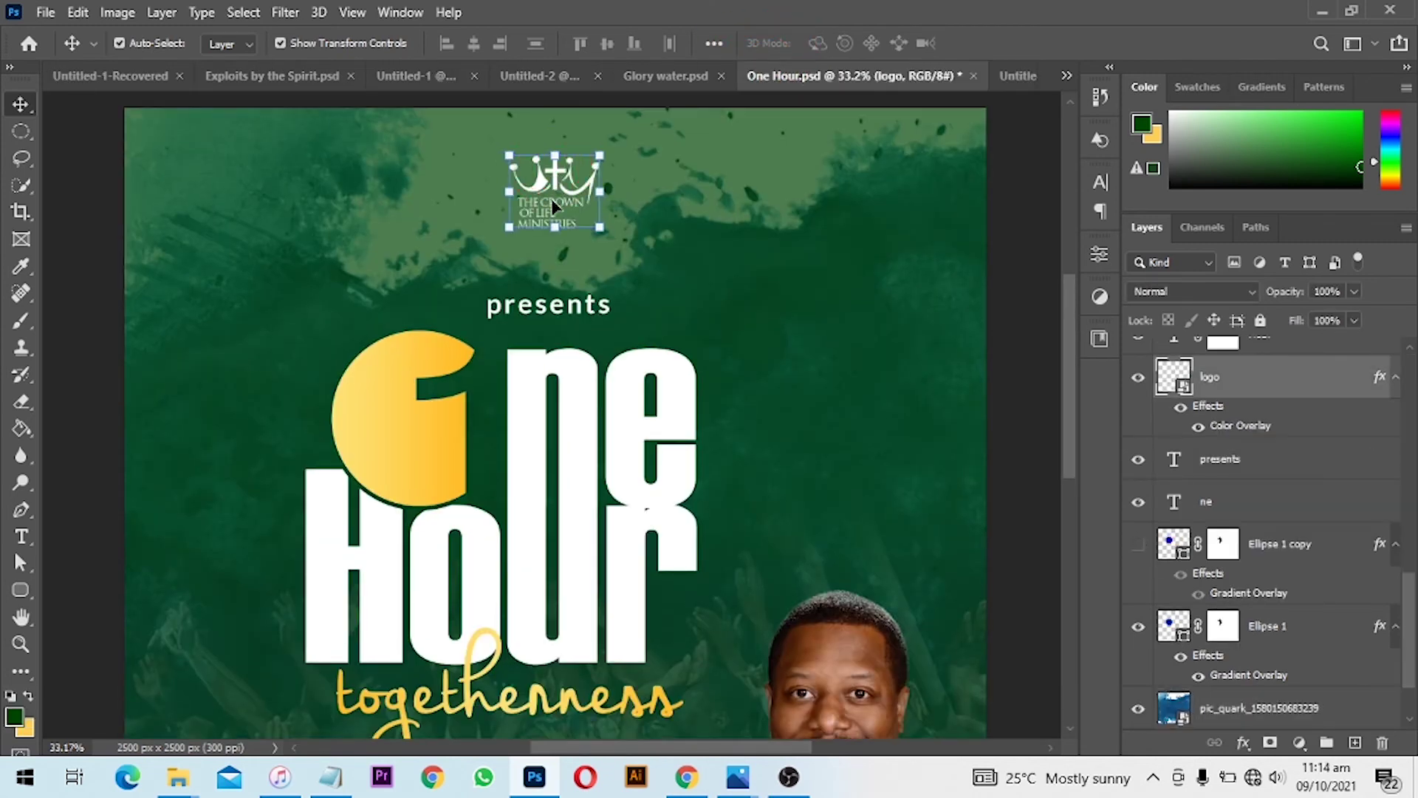
shift+click(569, 314)
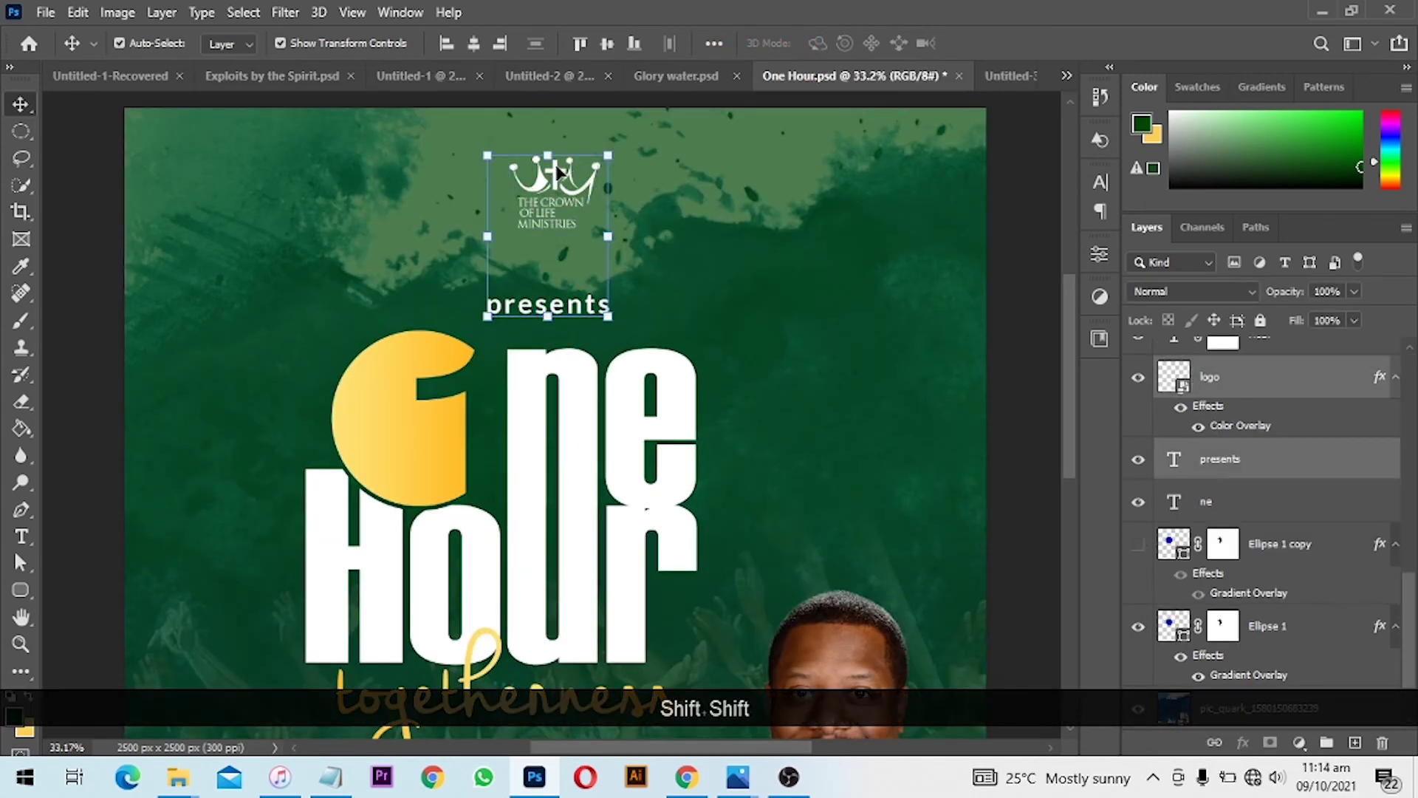
drag(556, 175, 590, 285)
- Move the logo and "presents" together above the One Hour title and scale them down to about 81%
scroll(597, 158, up, 3)
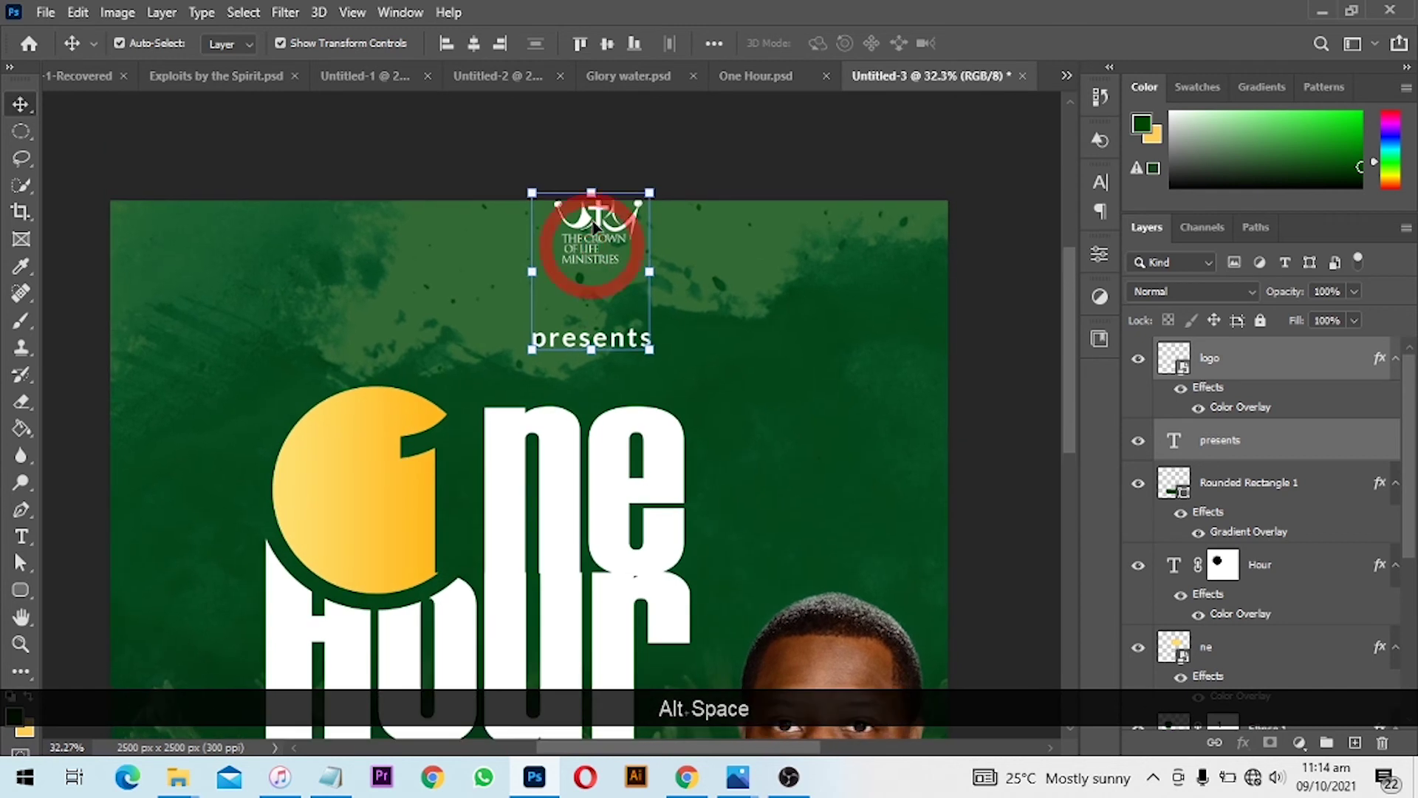
drag(593, 215, 490, 228)
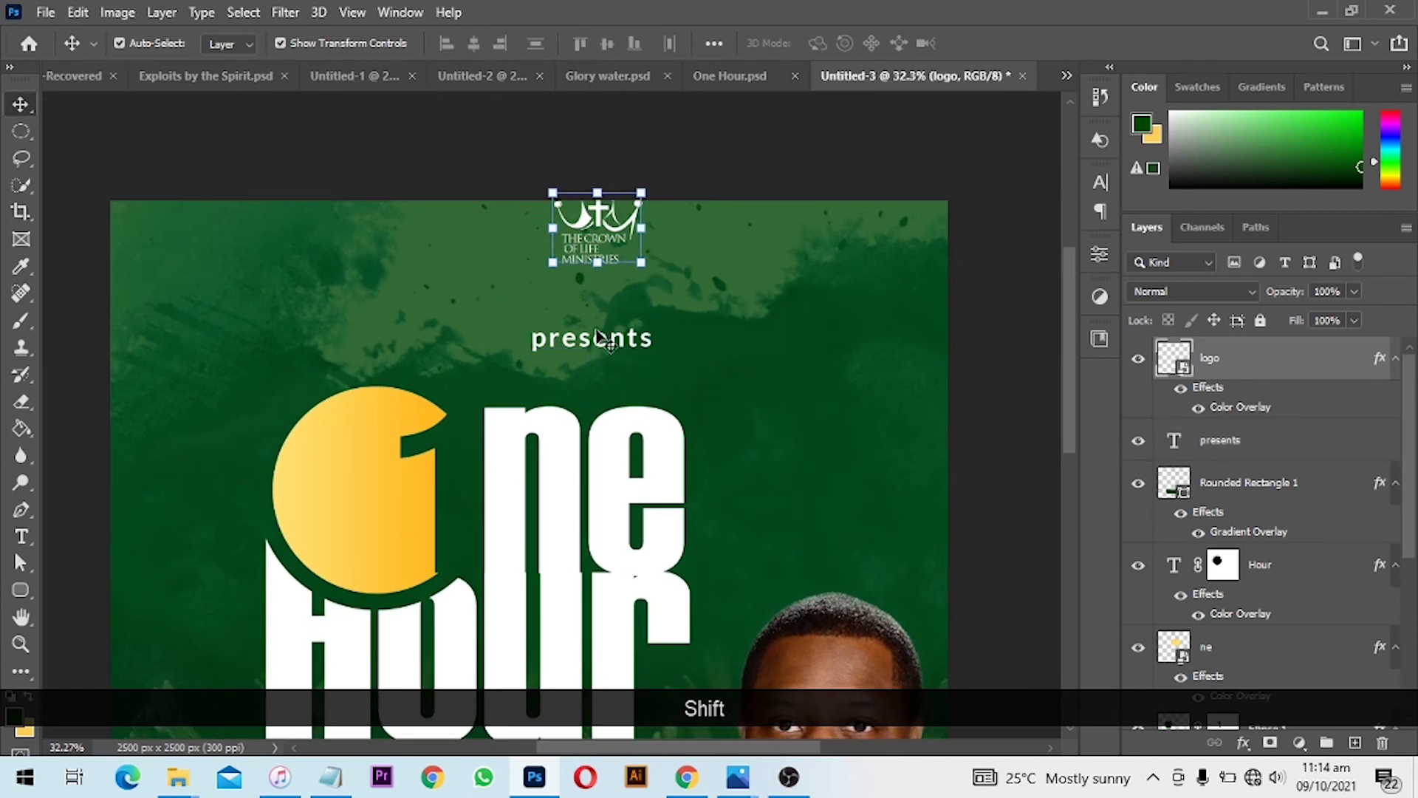
shift+click(595, 338)
drag(595, 214, 520, 229)
shift+click(602, 335)
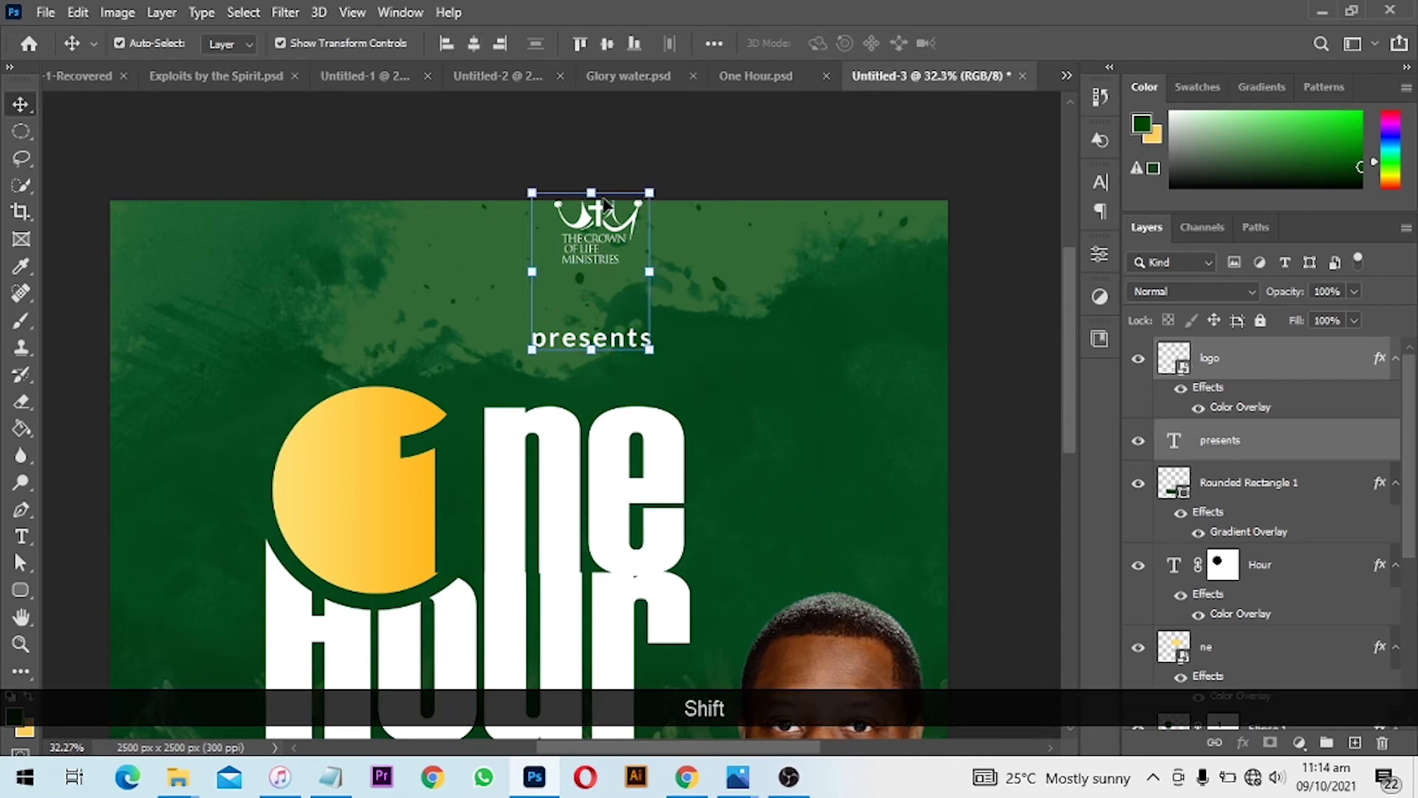
drag(603, 213, 551, 228)
double_click(506, 260)
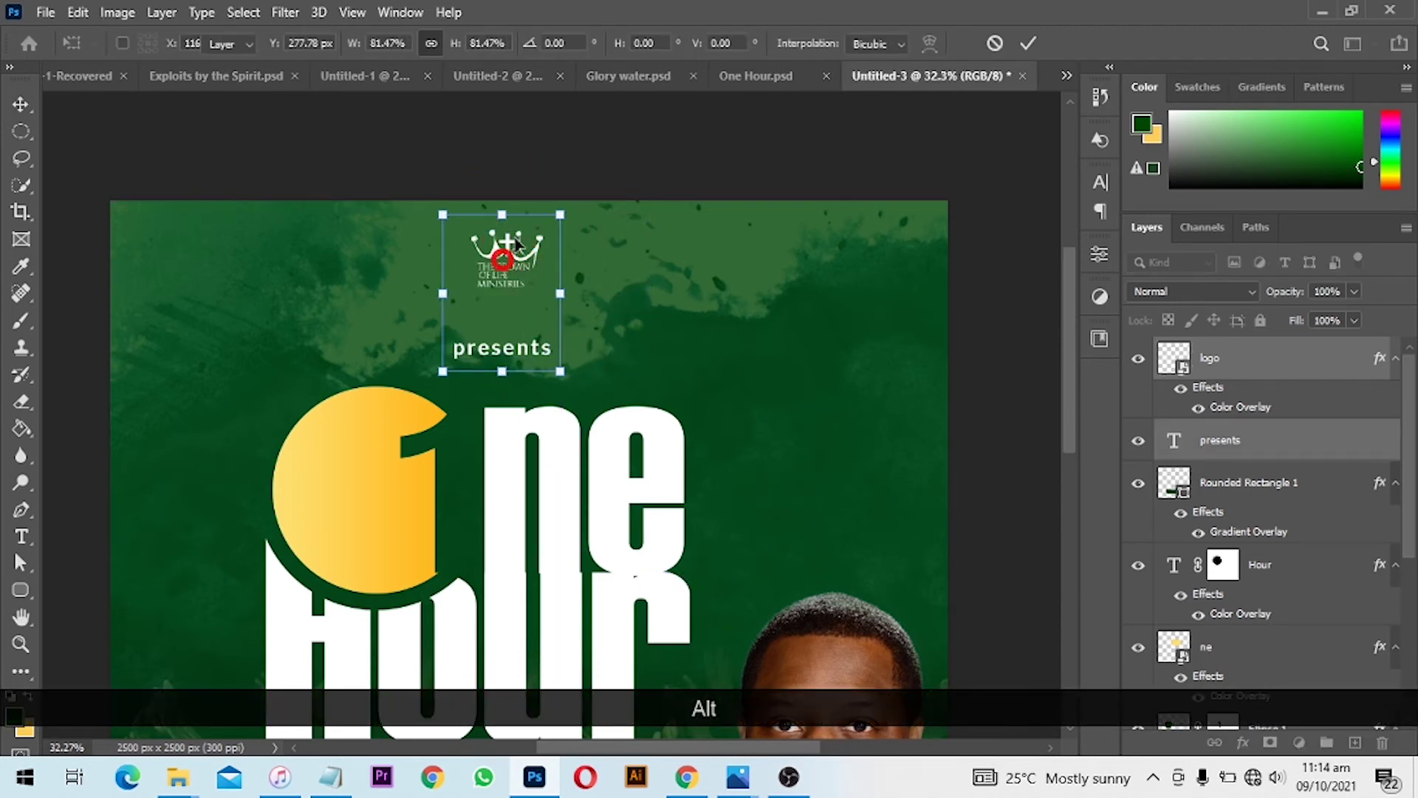
click(533, 162)
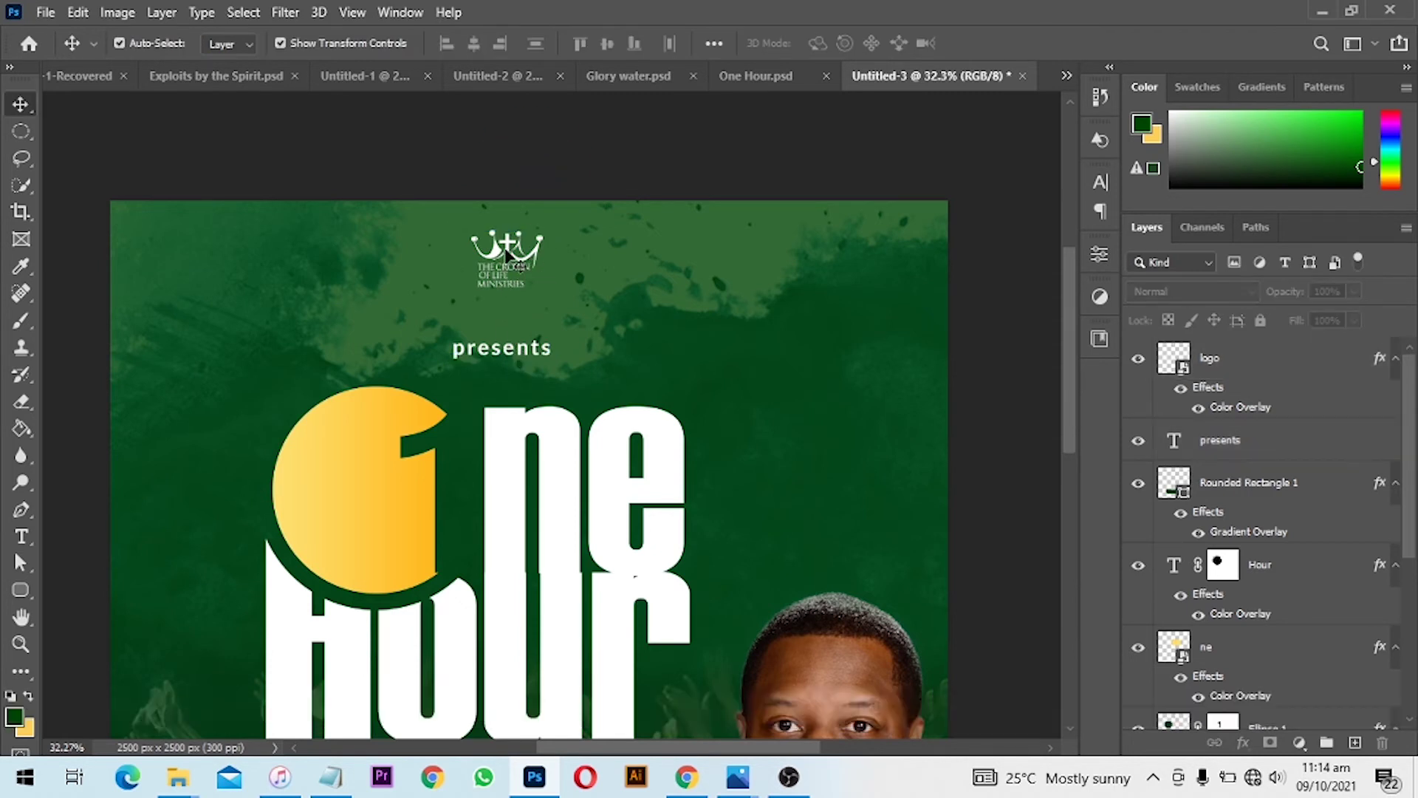
- Align the logo and the "presents" text to each other by their horizontal centers
click(517, 348)
shift+click(500, 241)
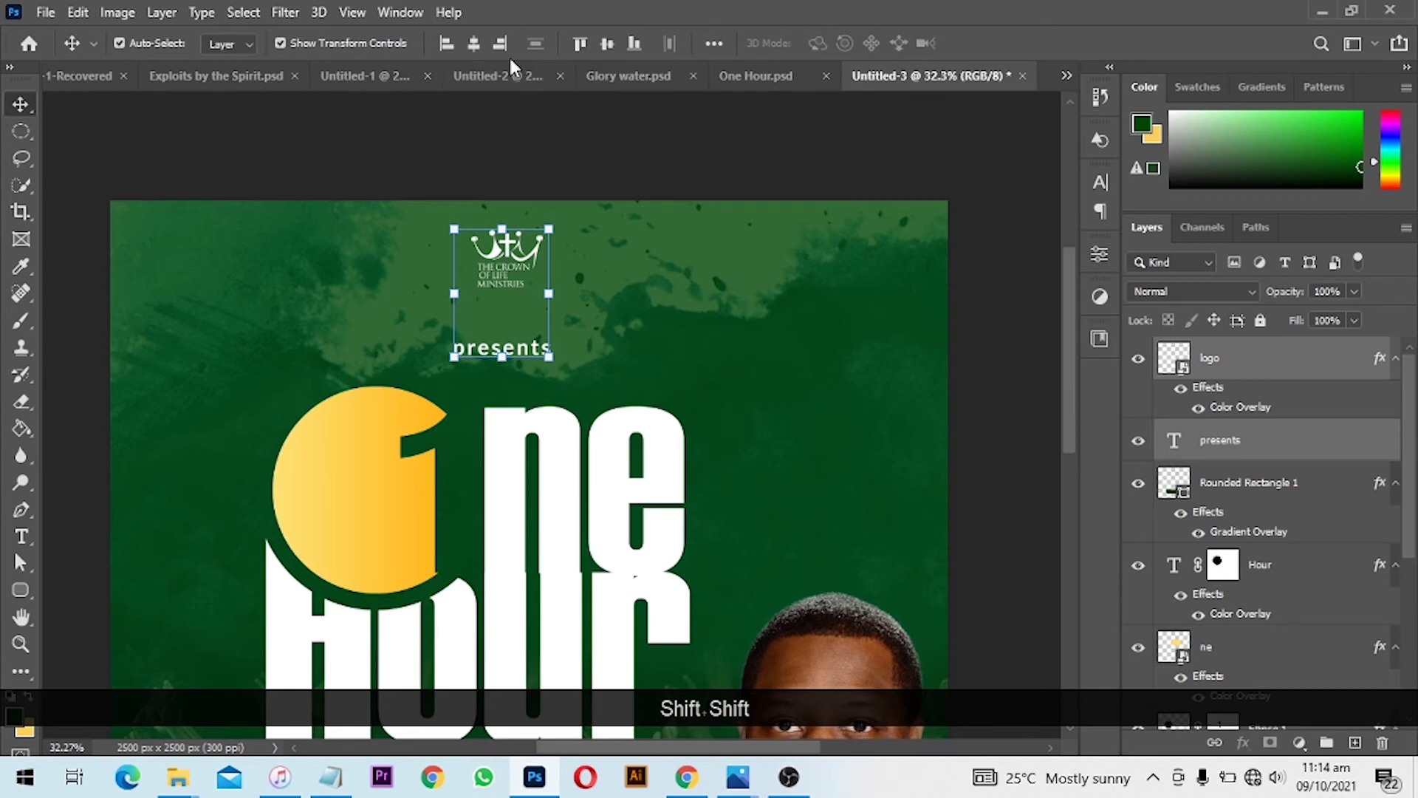
click(480, 46)
click(1001, 266)
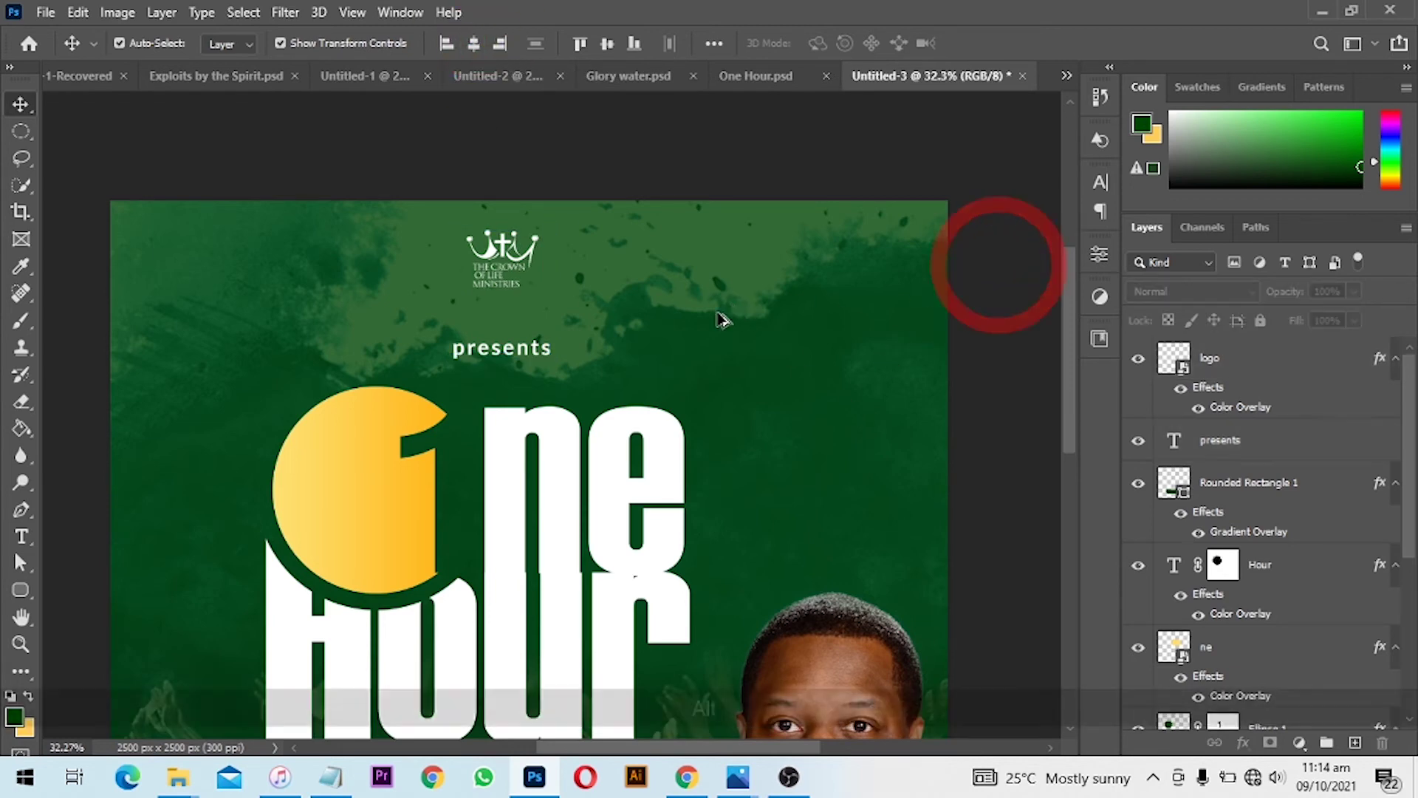
- Nudge the "presents" text up closer to the logo and shift the gold box slightly down
scroll(715, 317, down, 4)
scroll(551, 266, up, 3)
drag(550, 221, 550, 210)
scroll(813, 279, down, 3)
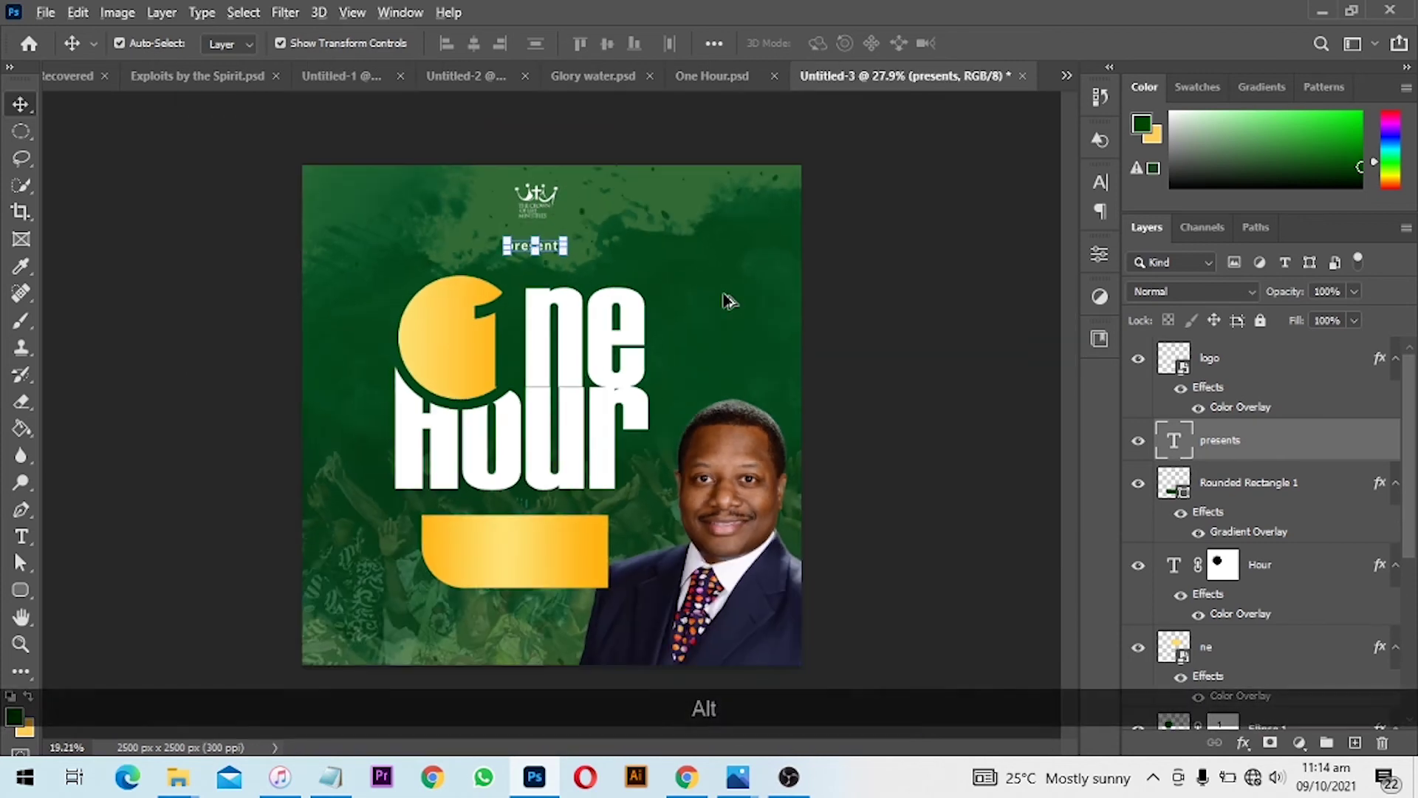
click(849, 320)
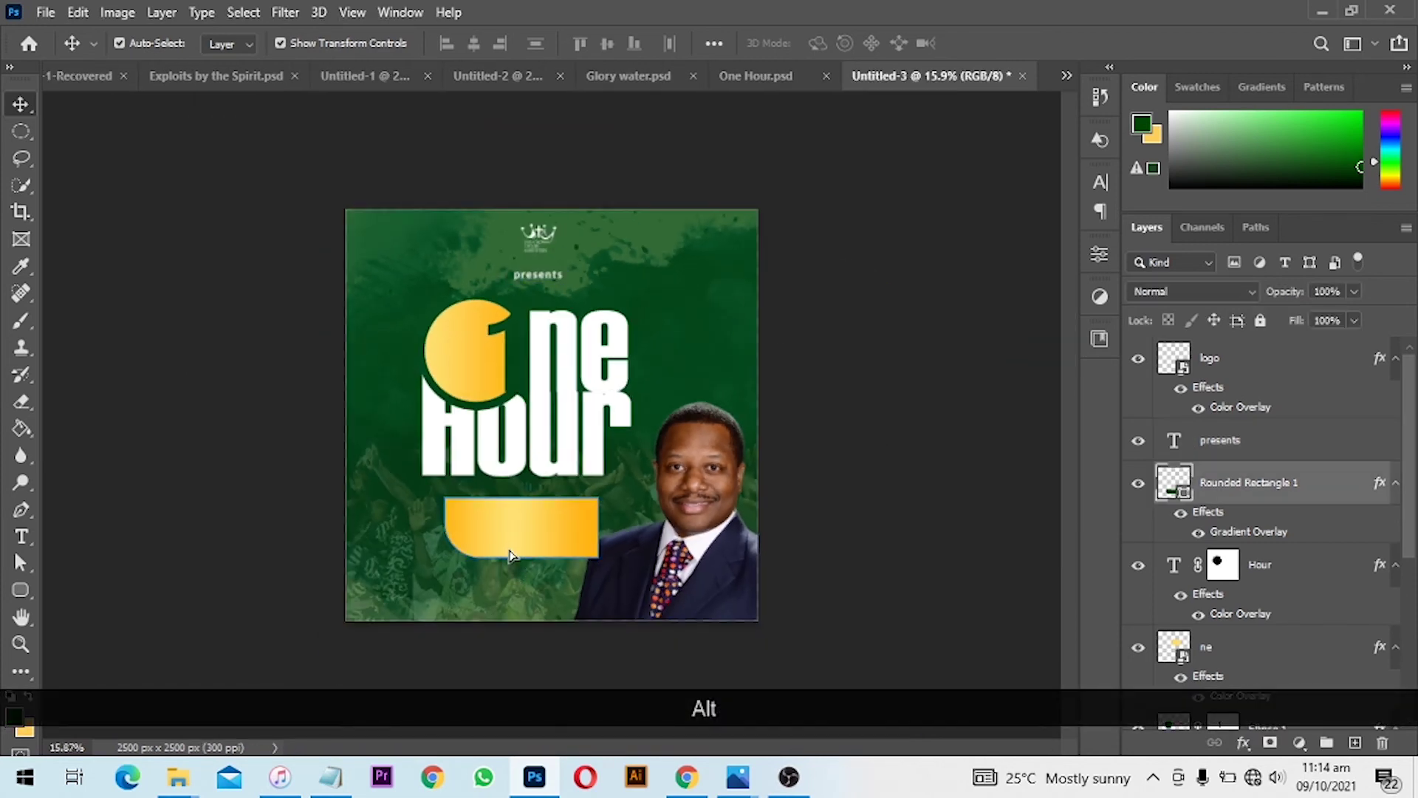
drag(507, 554, 536, 543)
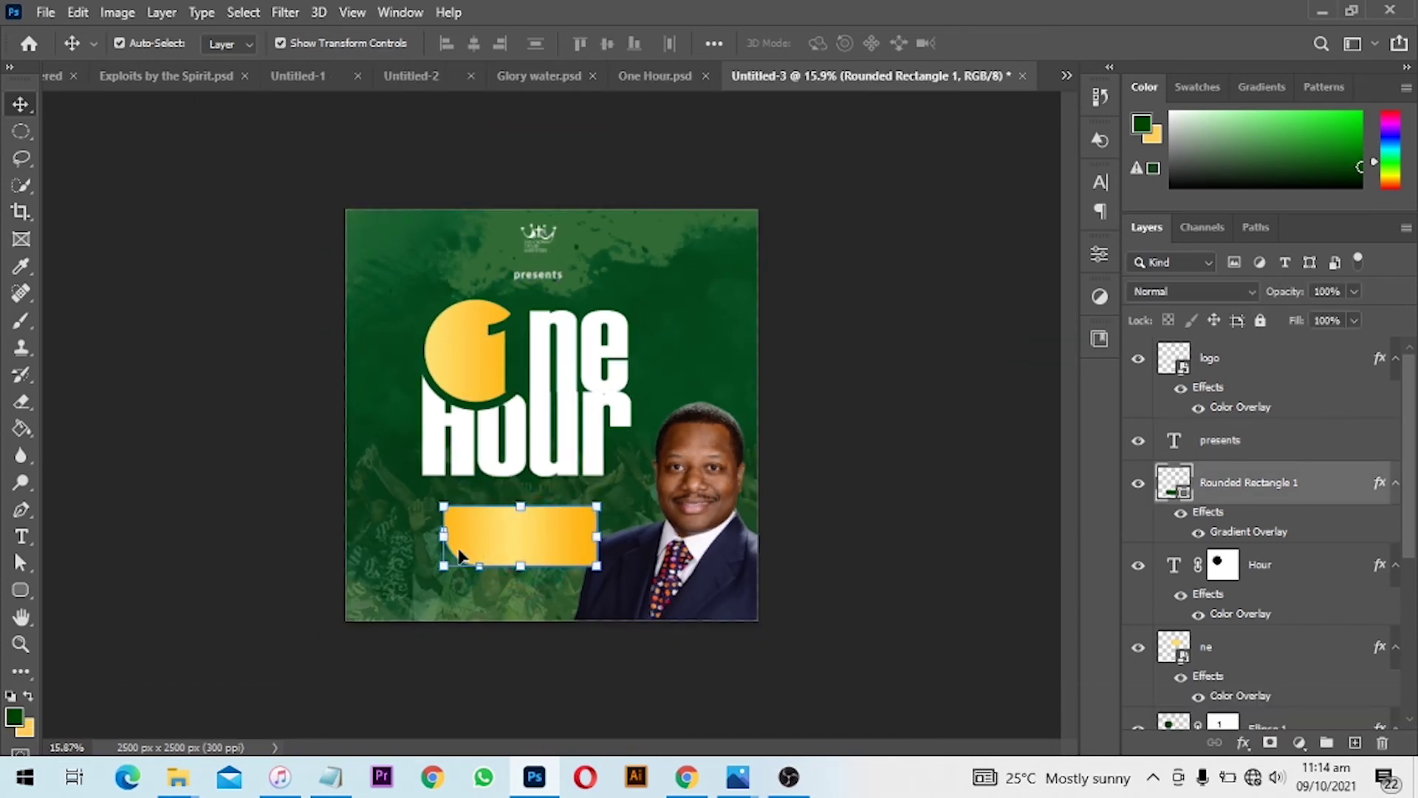
- Copy the word "togetherness" from the Notepad notes and return to the flyer in Photoshop
click(331, 777)
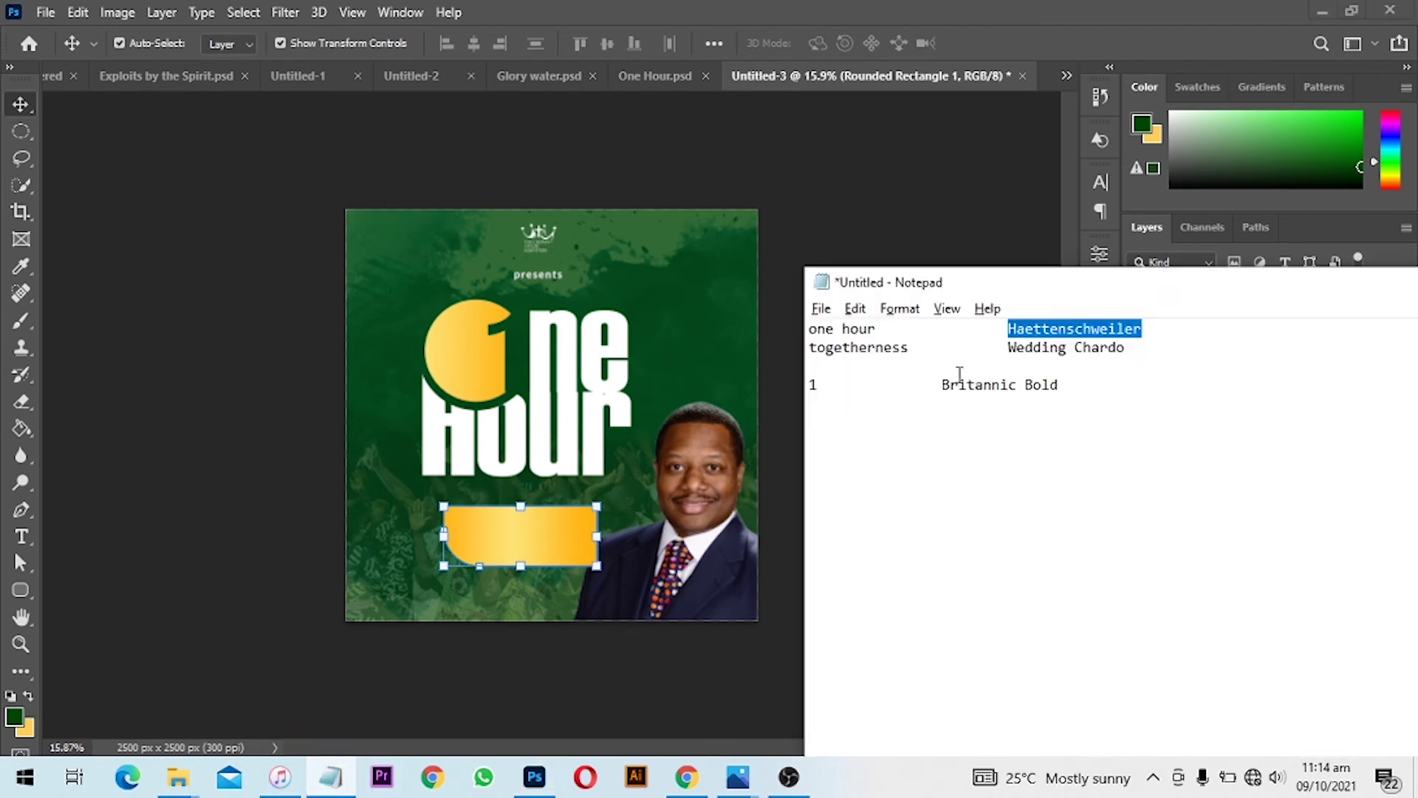
drag(912, 347, 817, 357)
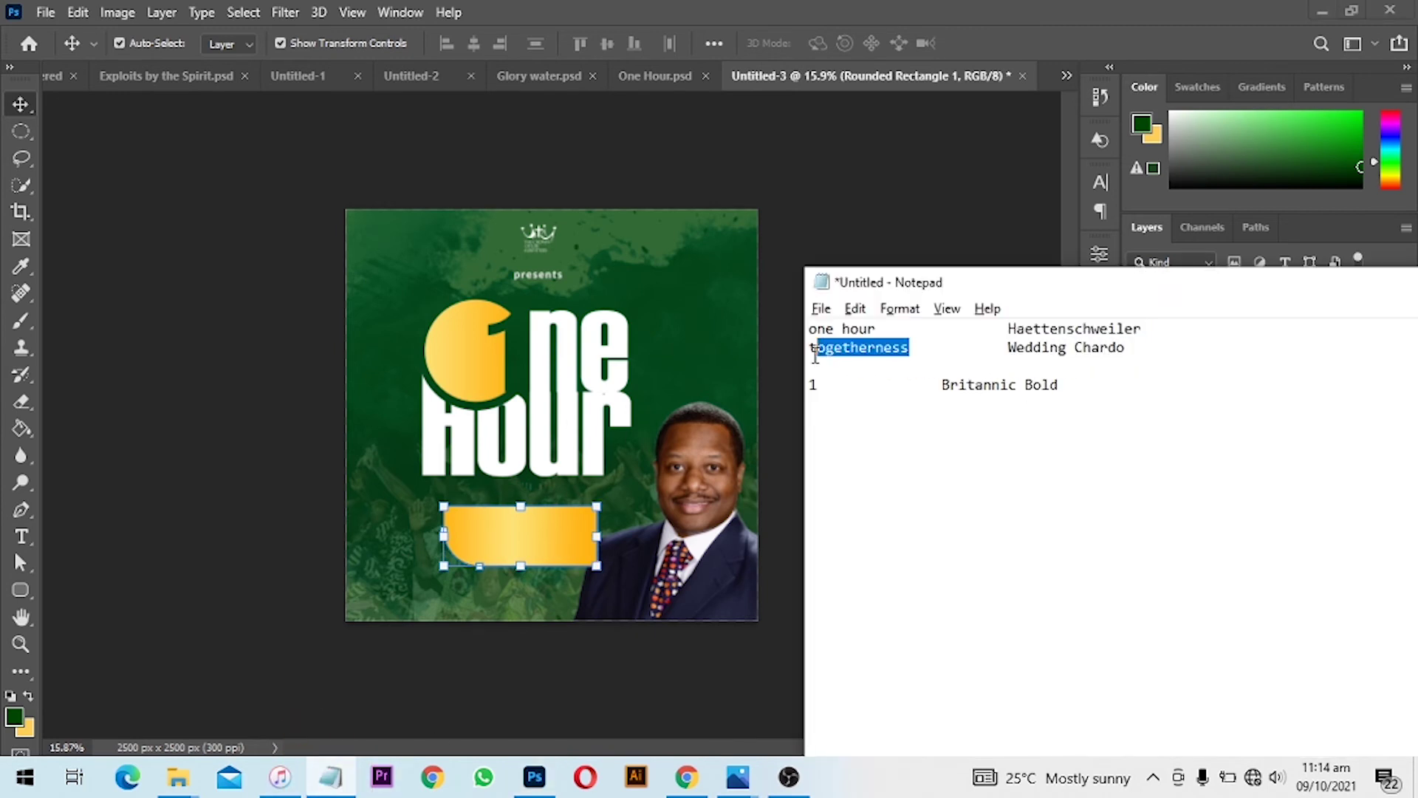
key(ctrl+c)
click(357, 522)
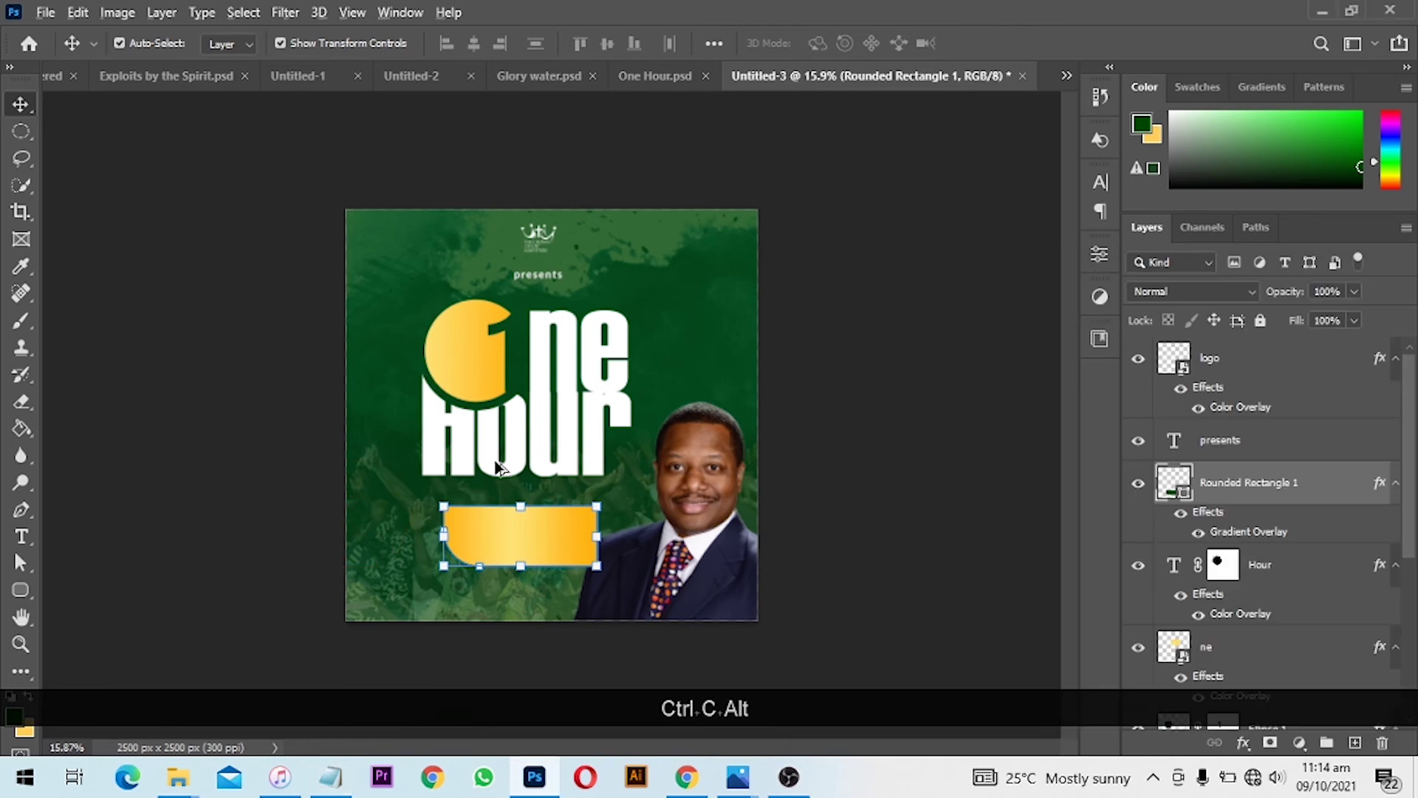
- Move the gold box further down to widen the gap beneath the word "Hour"
scroll(523, 481, up, 3)
scroll(522, 480, down, 3)
drag(492, 557, 491, 583)
key(r)
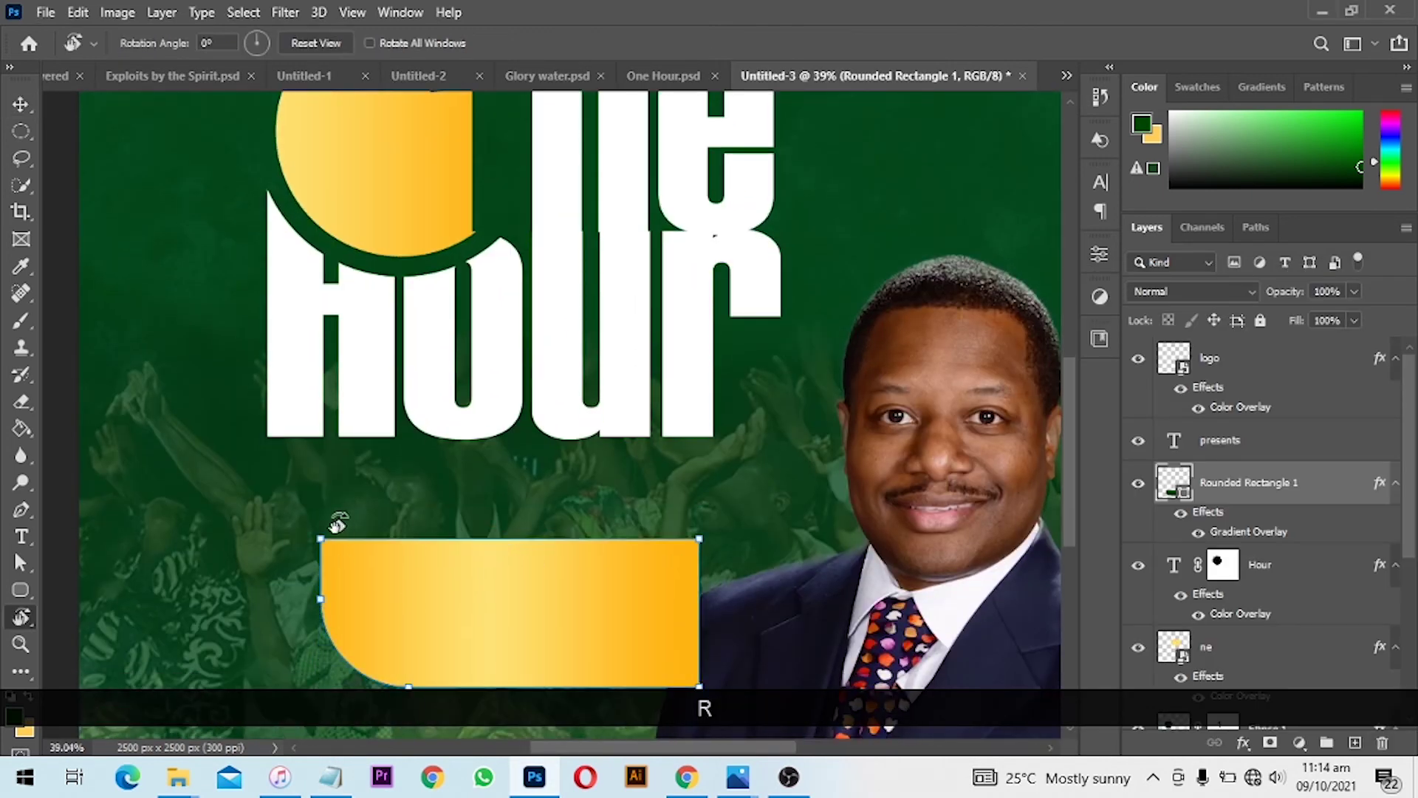
- Add the copied word "togetherness" as a new text layer and set its font size to 20 pt
click(23, 537)
click(180, 518)
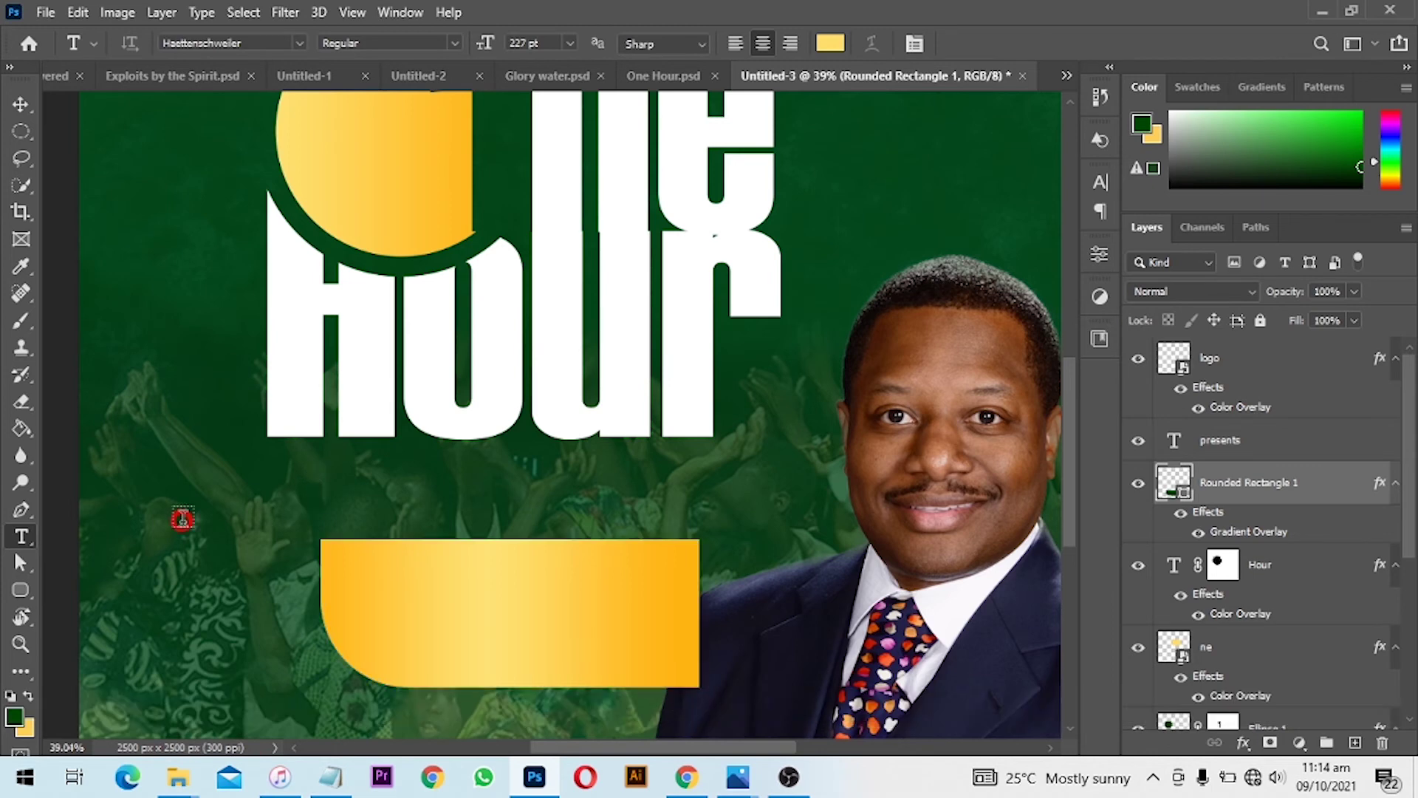
key(ctrl+v)
key(ctrl+a)
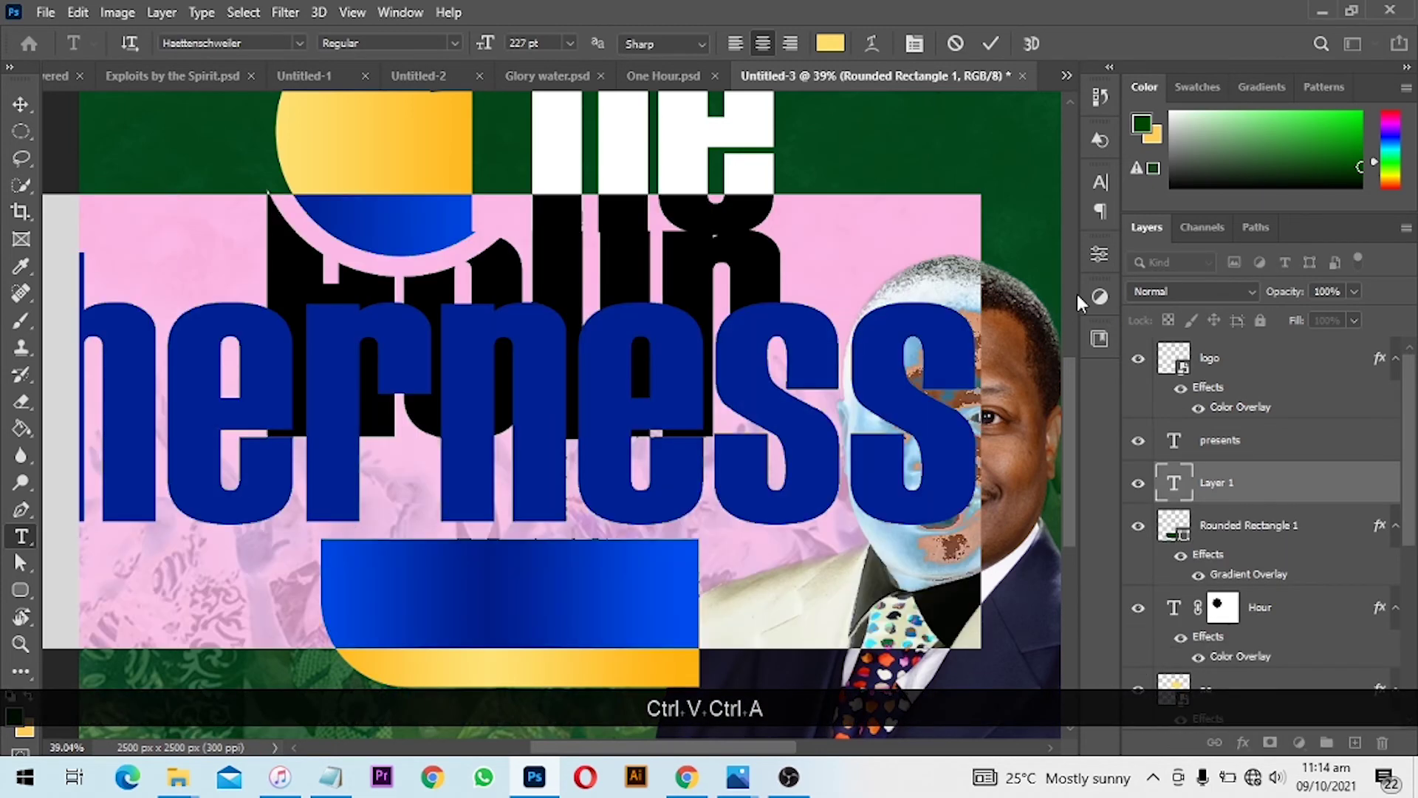
click(1101, 184)
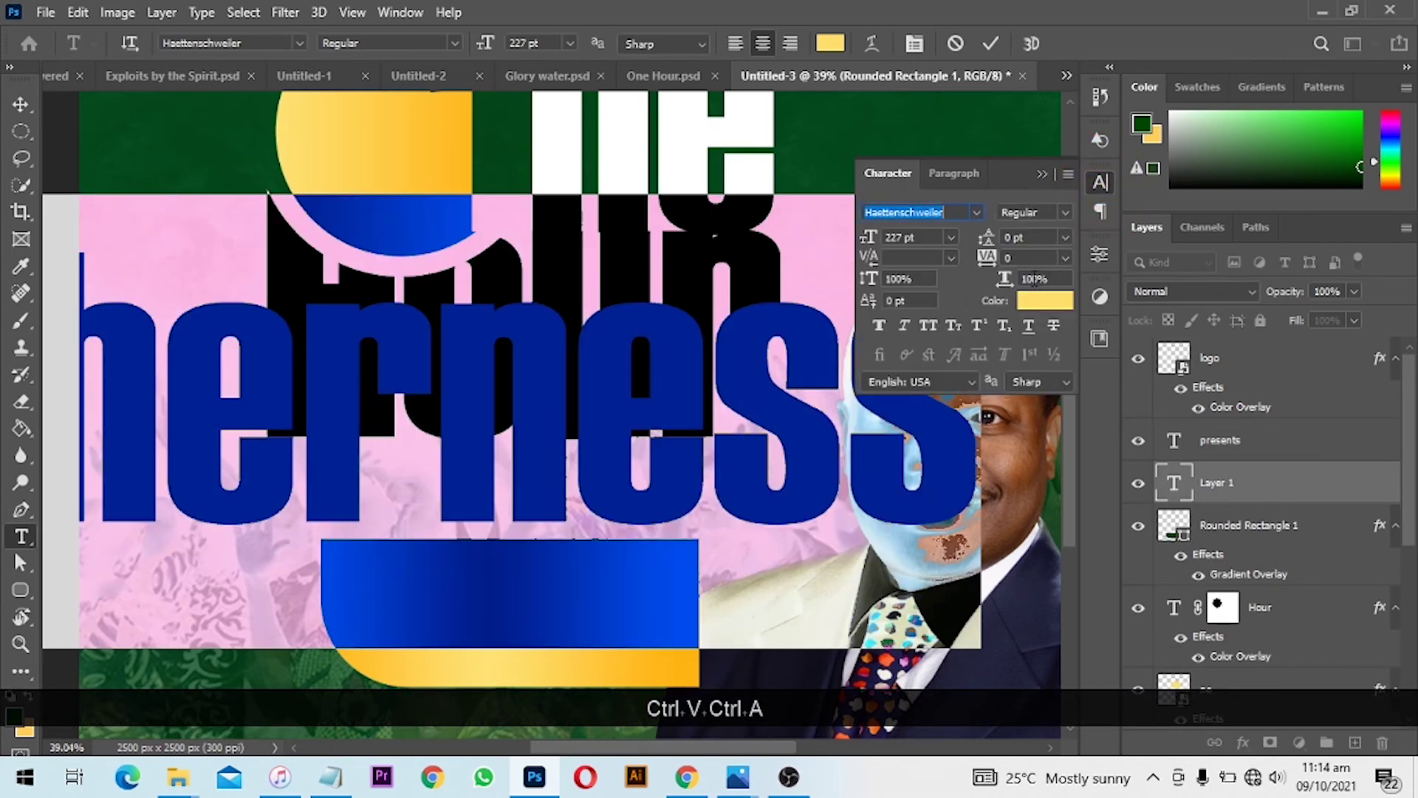
click(929, 241)
text(20)
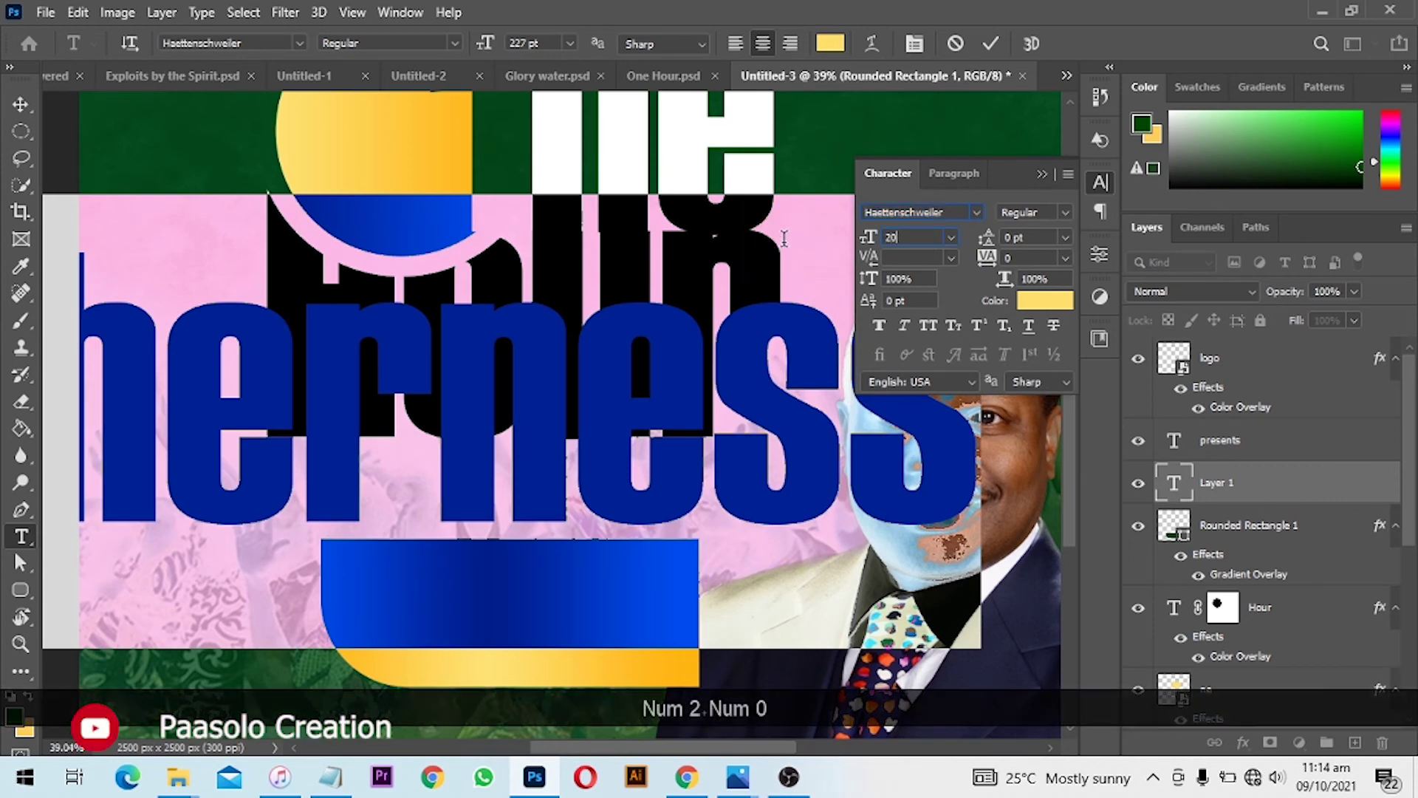
key(Return)
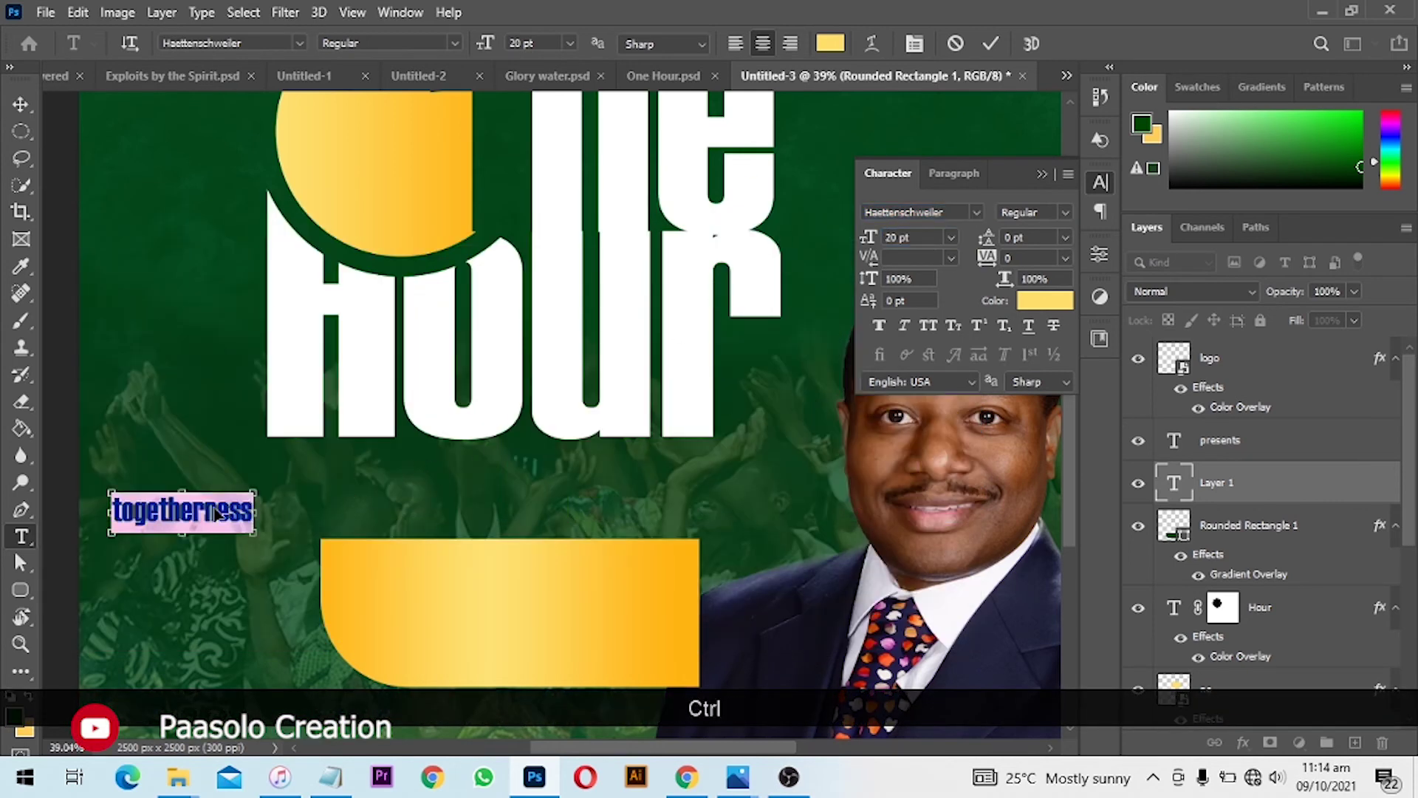
- Place the "togetherness" text between "Hour" and the gold box and set its tracking to 220
drag(250, 493, 537, 463)
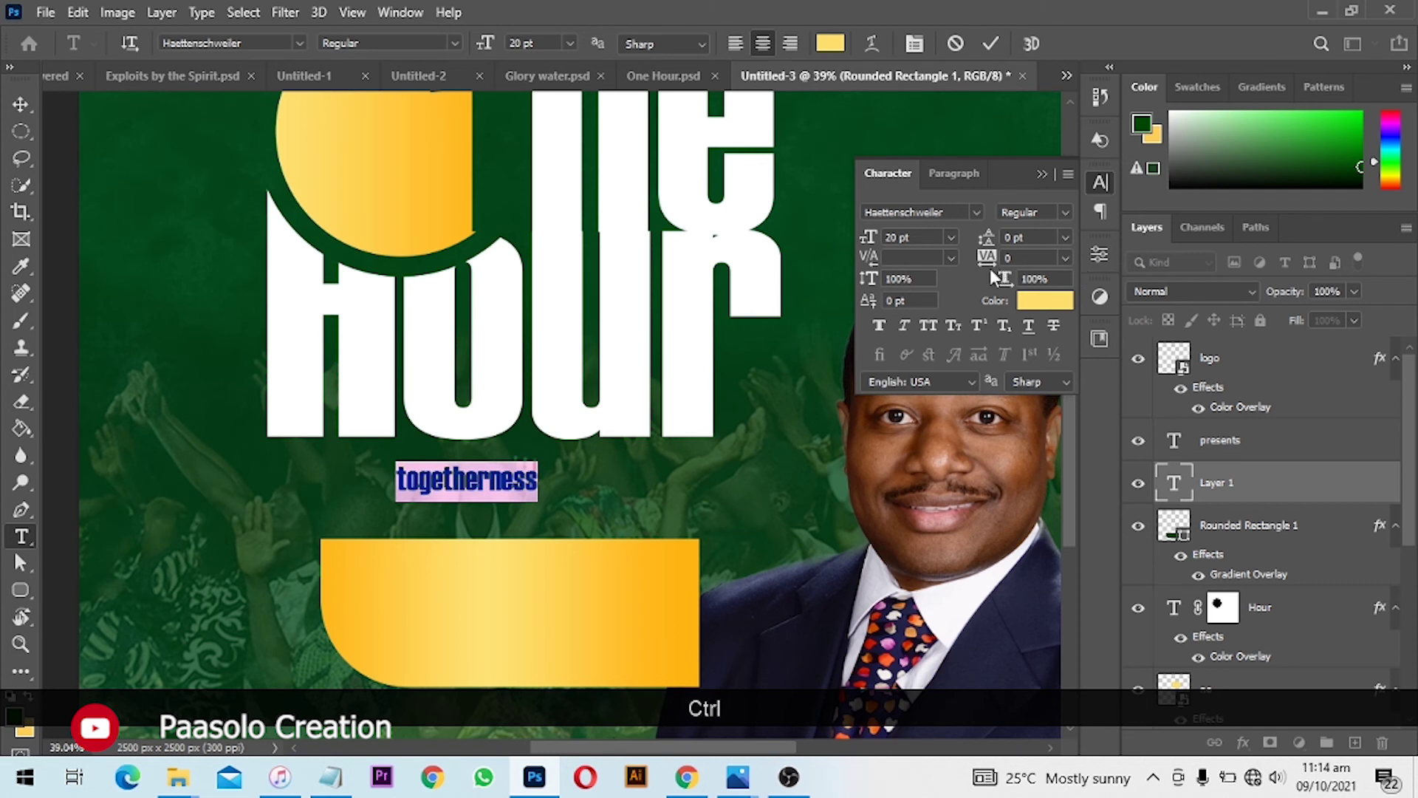
drag(988, 259, 1007, 259)
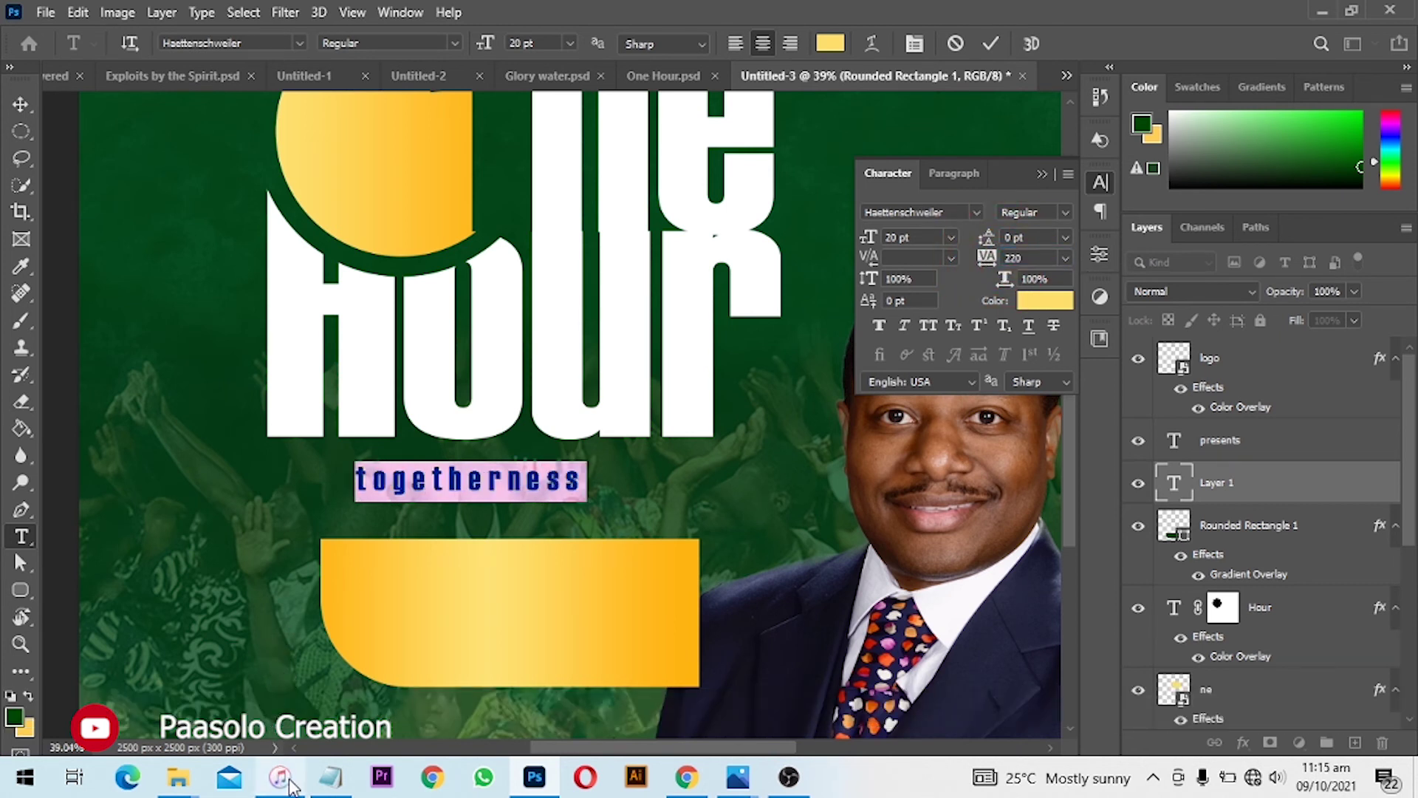
- Copy the font name "Wedding Chardo" from the Notepad notes and apply Wedding Chardonnay Regular to the "togetherness" text in Photoshop
click(331, 782)
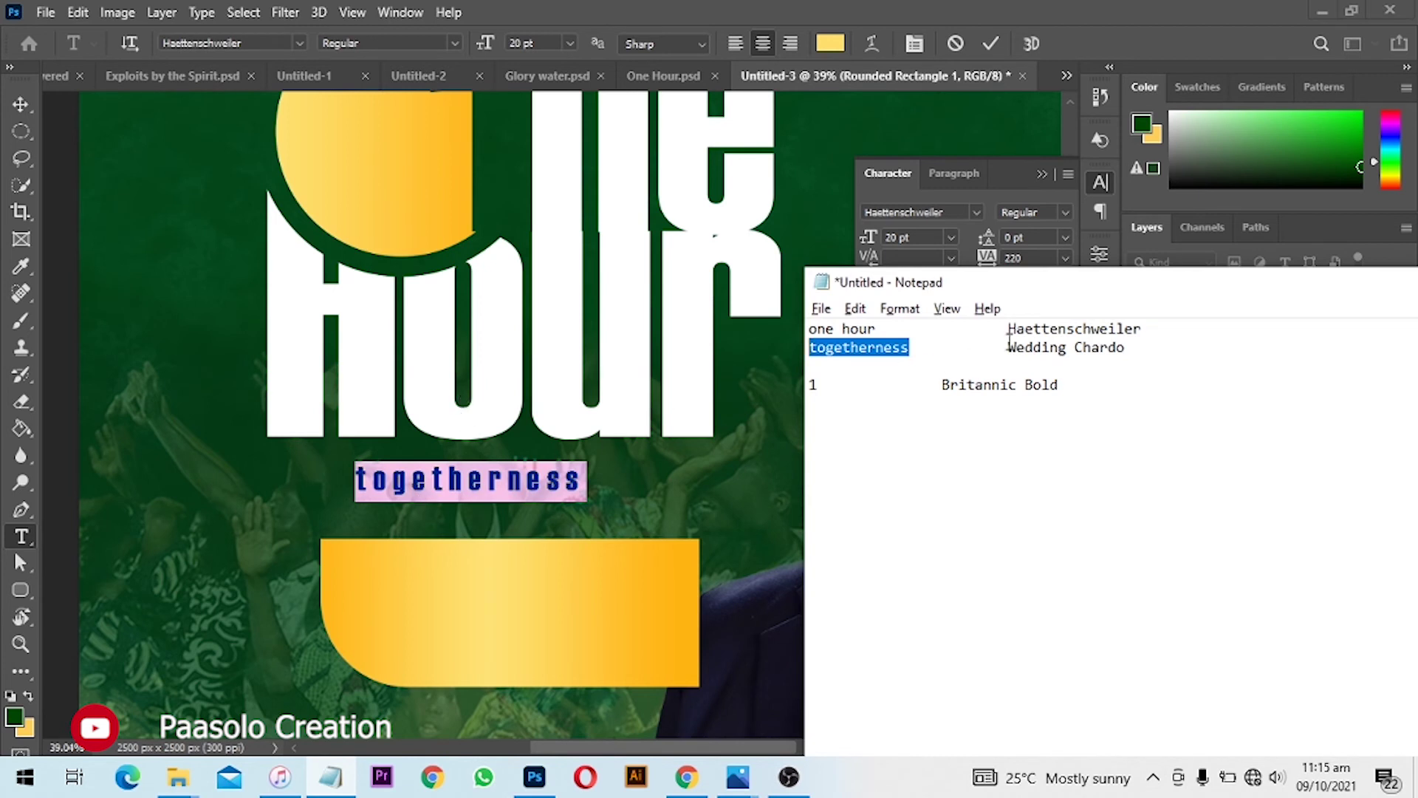
drag(1008, 341, 1126, 347)
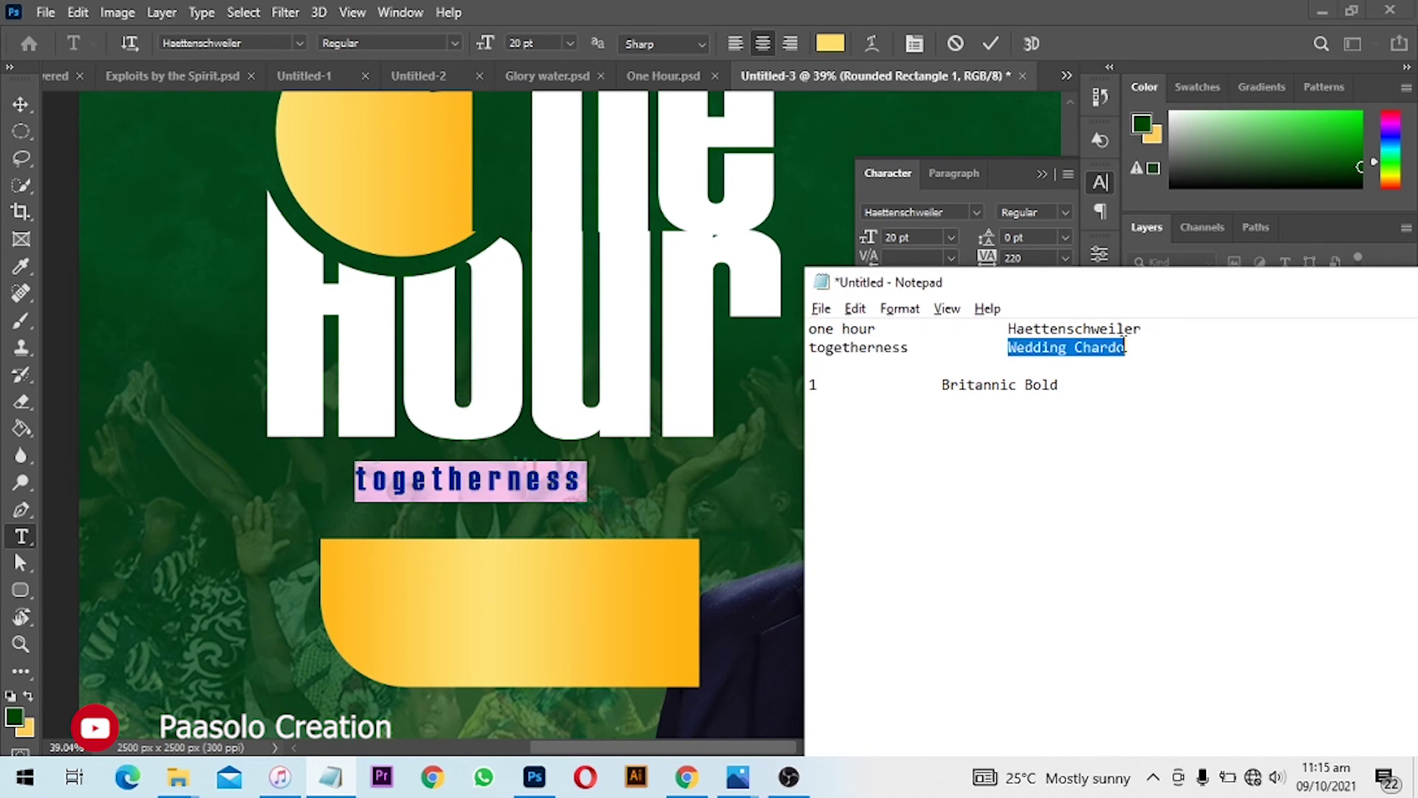
click(965, 215)
click(965, 214)
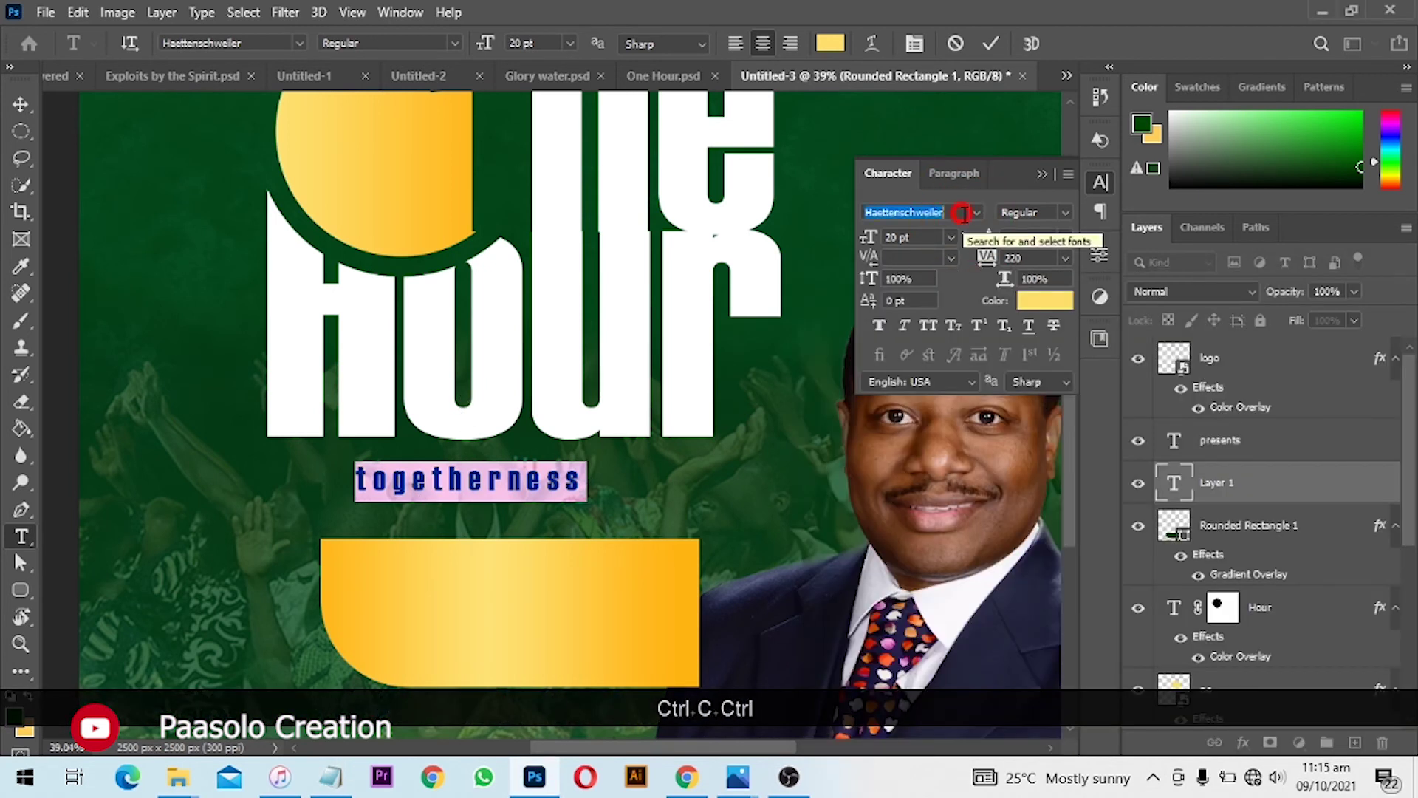
key(ctrl+v)
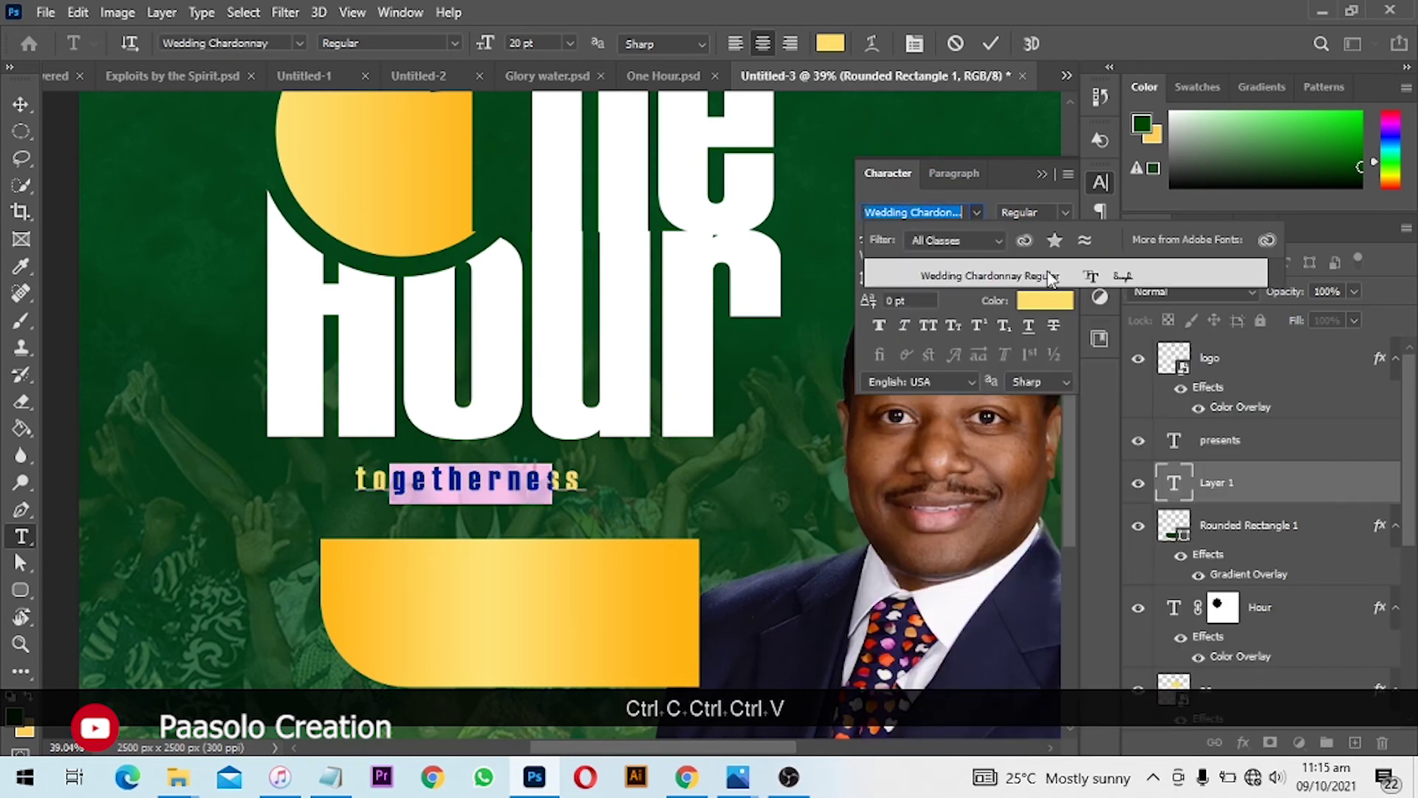
click(1093, 277)
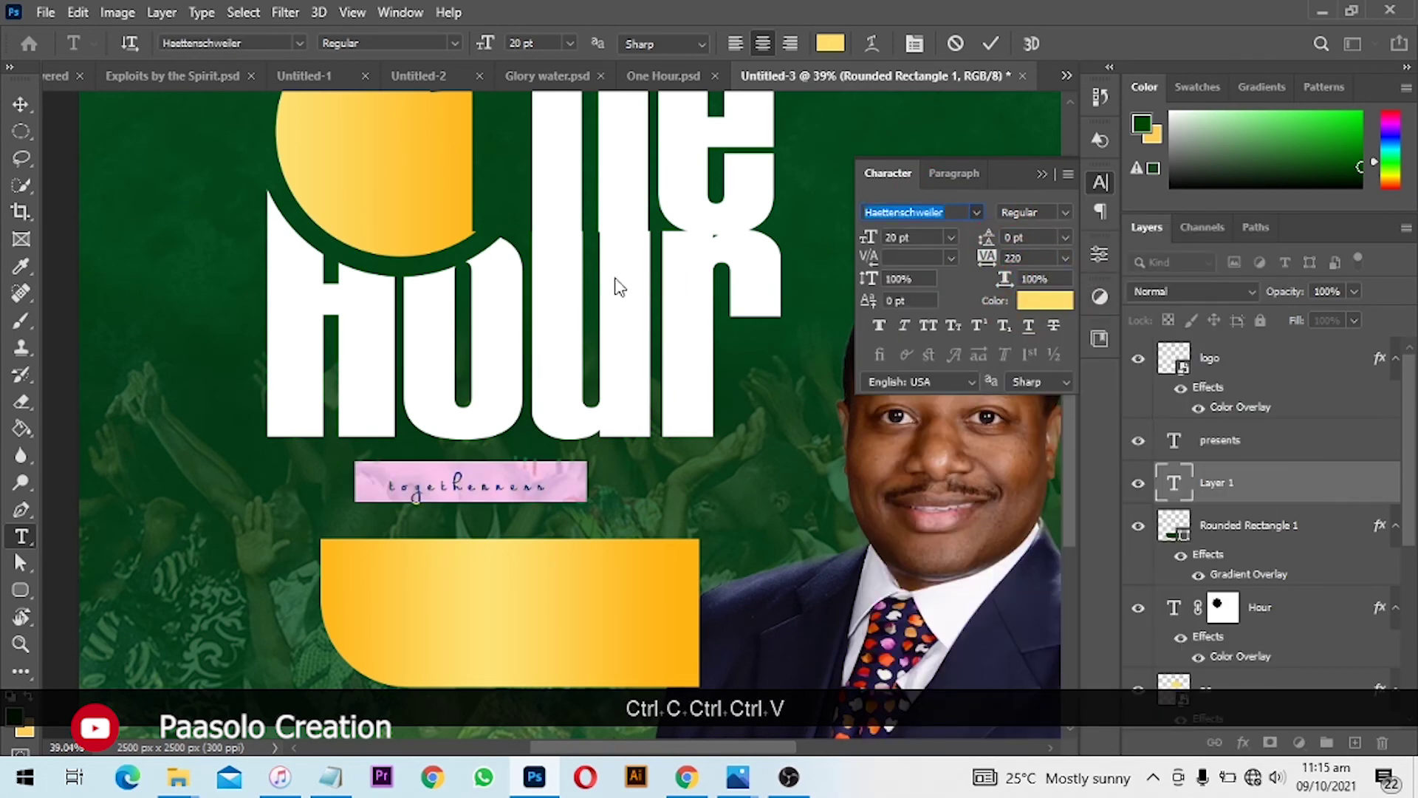
- Enlarge the "togetherness" text to about 48.5 pt and place it between "Hour" and the gold box
click(18, 107)
mouse_move(544, 472)
mouse_down()
mouse_move(650, 455)
mouse_move(548, 485)
mouse_up()
key(Return)
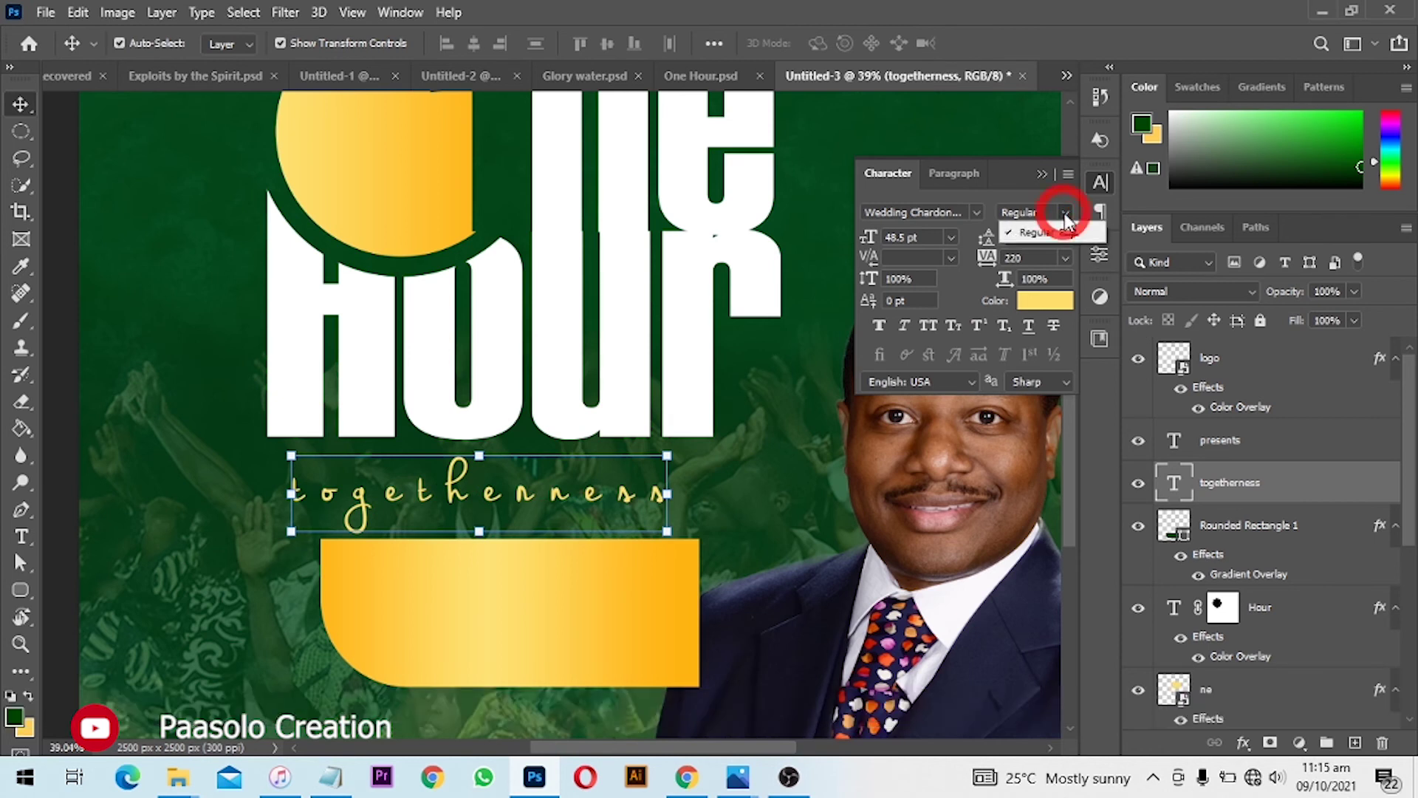
drag(462, 494, 460, 488)
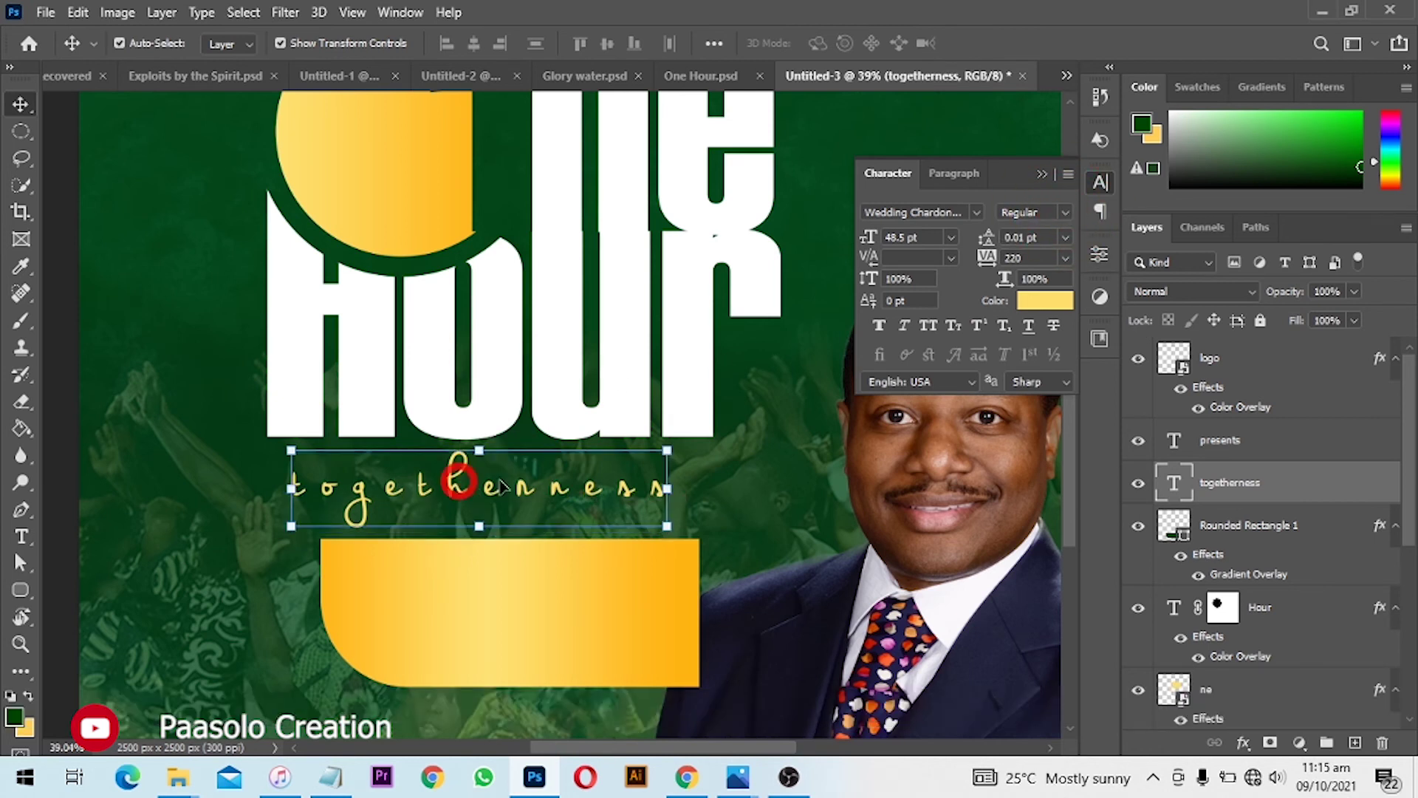
- Set the "togetherness" tracking to 0 and scale the text to about 105 pt so it spans the gold box's width
text(0)
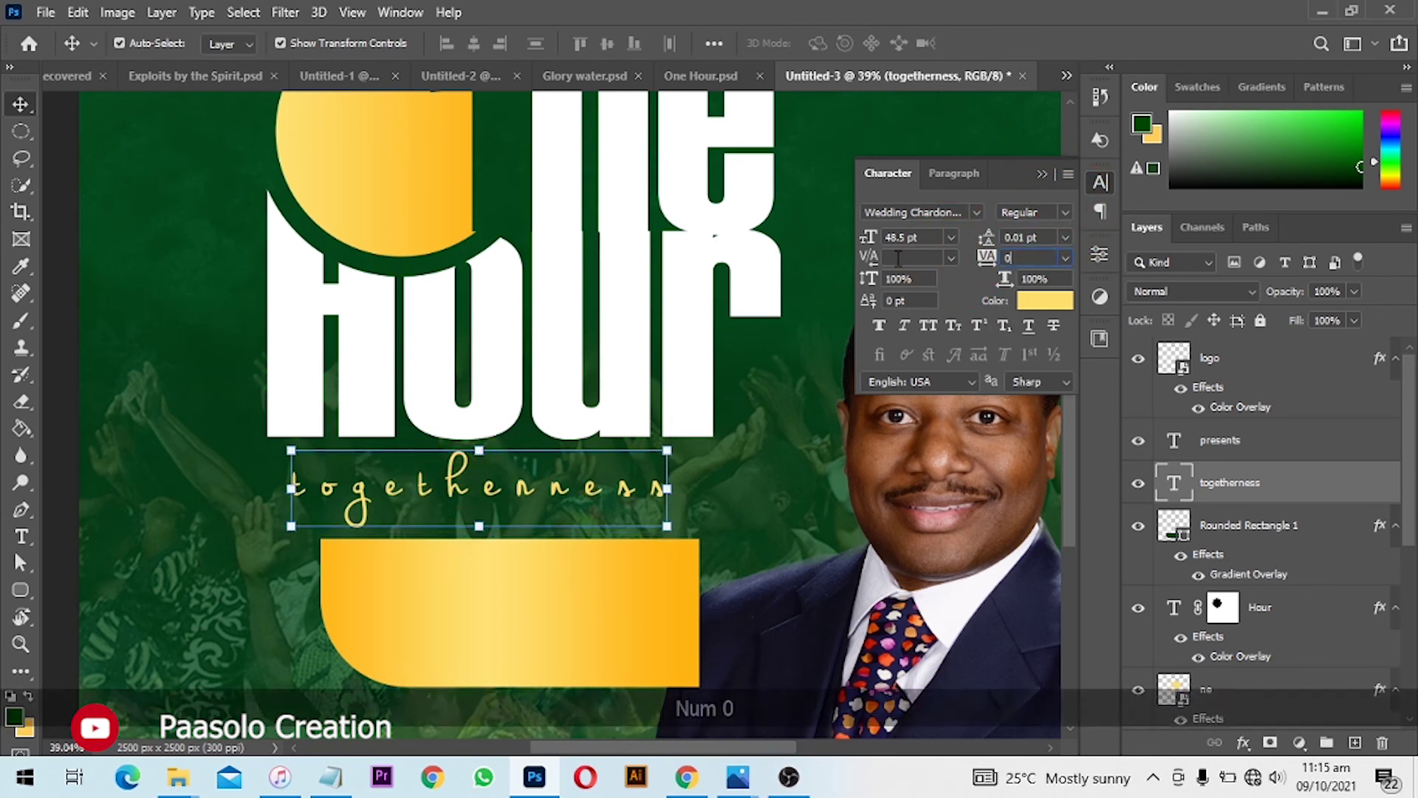
key(Return)
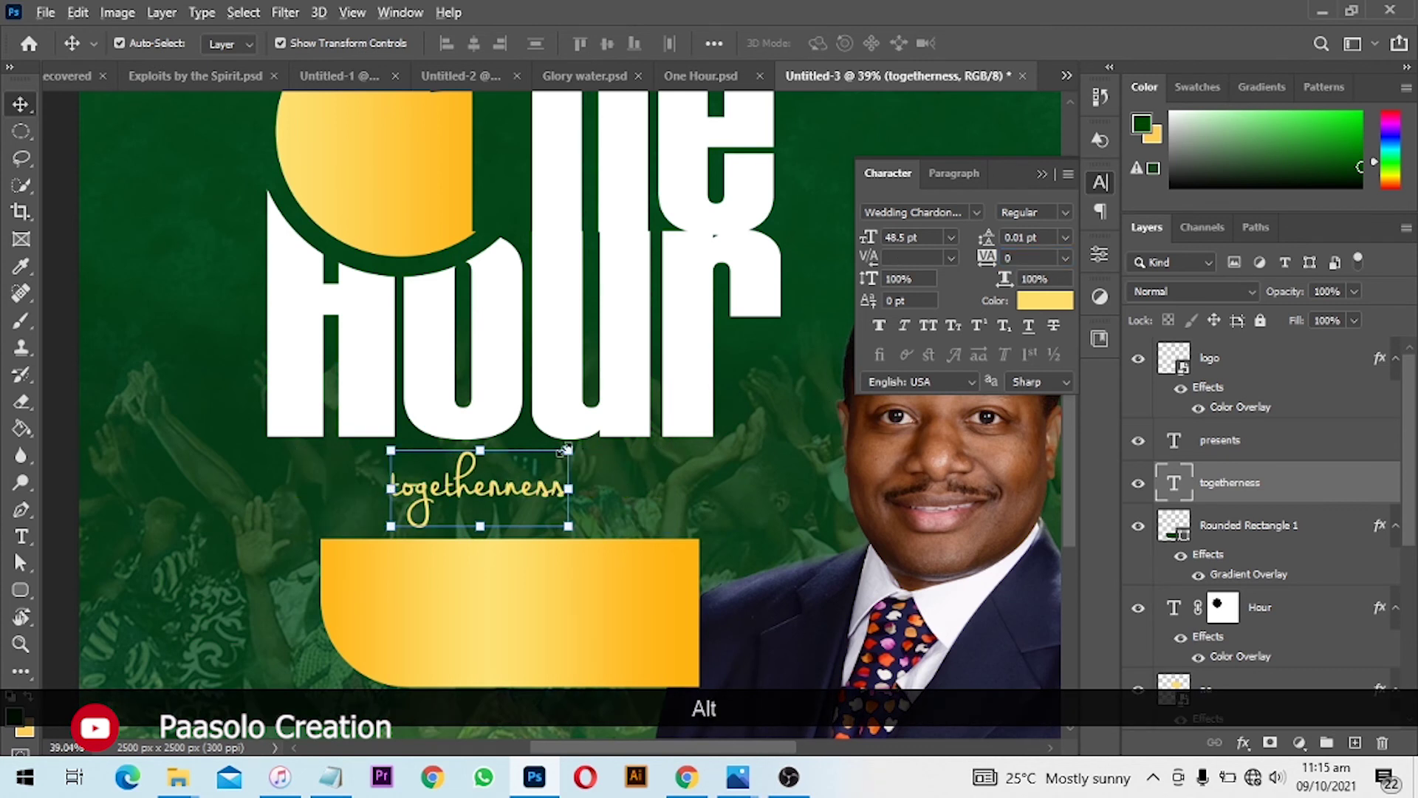
drag(567, 450, 660, 441)
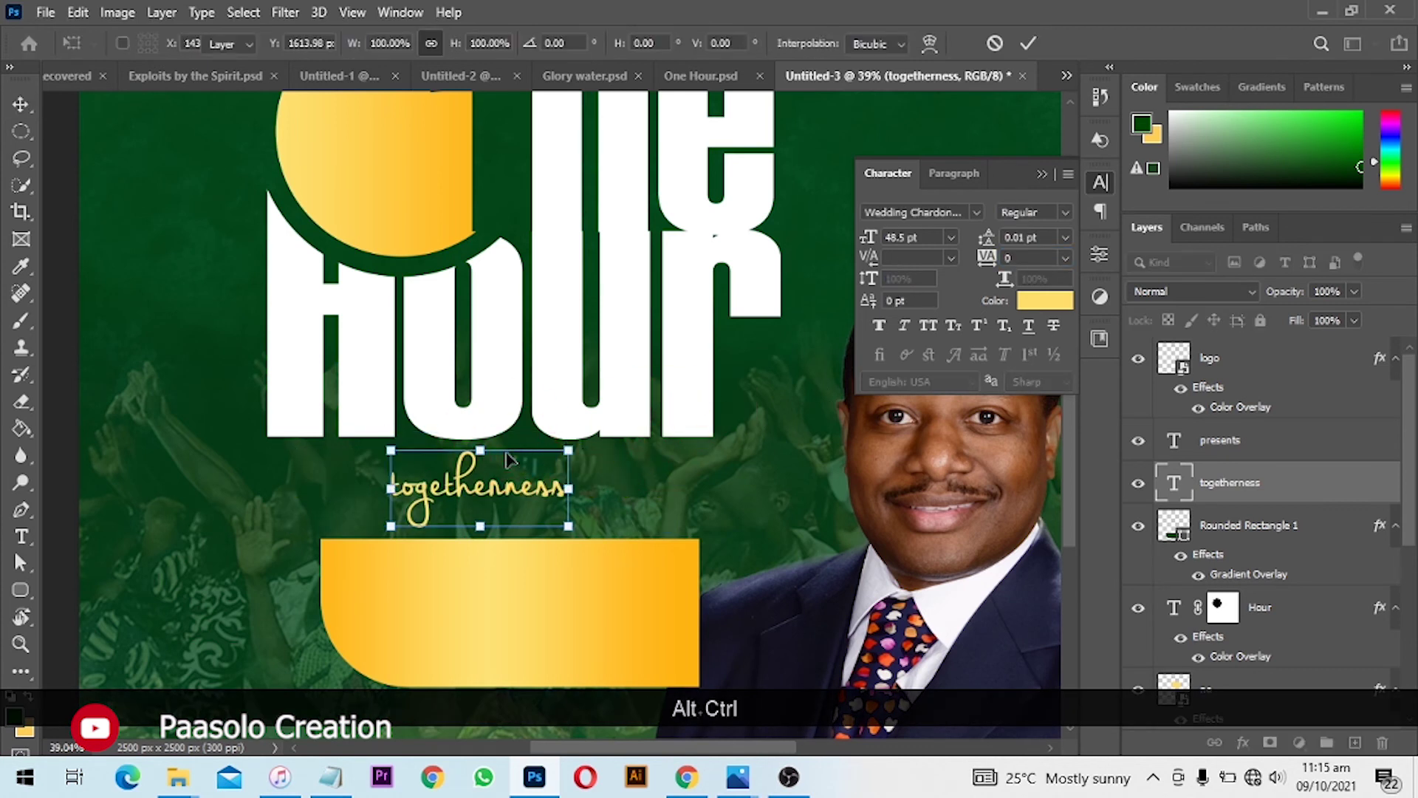
key(ctrl+alt+t)
mouse_move(577, 431)
mouse_down()
mouse_move(665, 395)
mouse_move(706, 410)
mouse_move(591, 438)
mouse_move(603, 432)
mouse_up()
key(Return)
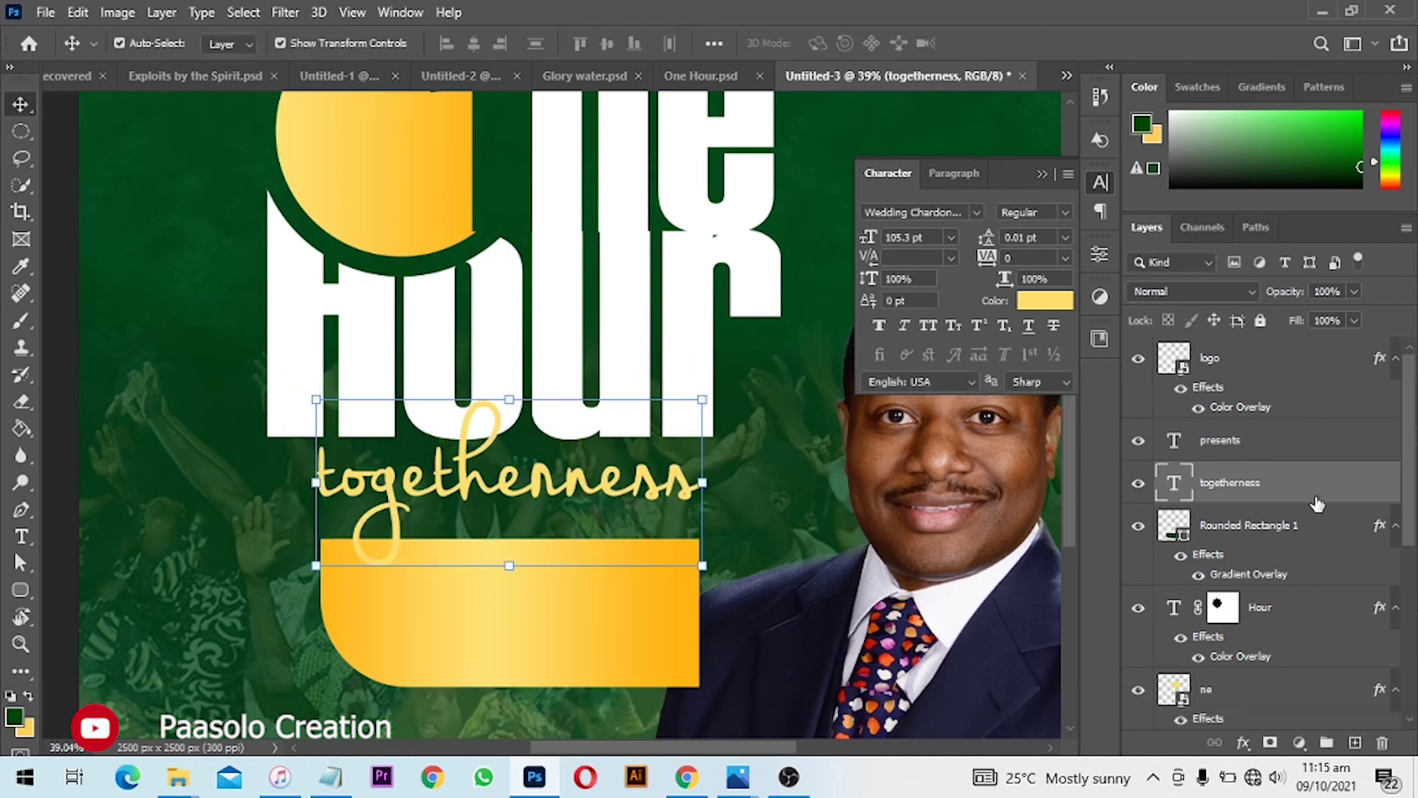
- Copy the gold box's Gradient Overlay effect onto the "togetherness" text layer and deselect all layers
key(alt)
click(1283, 543)
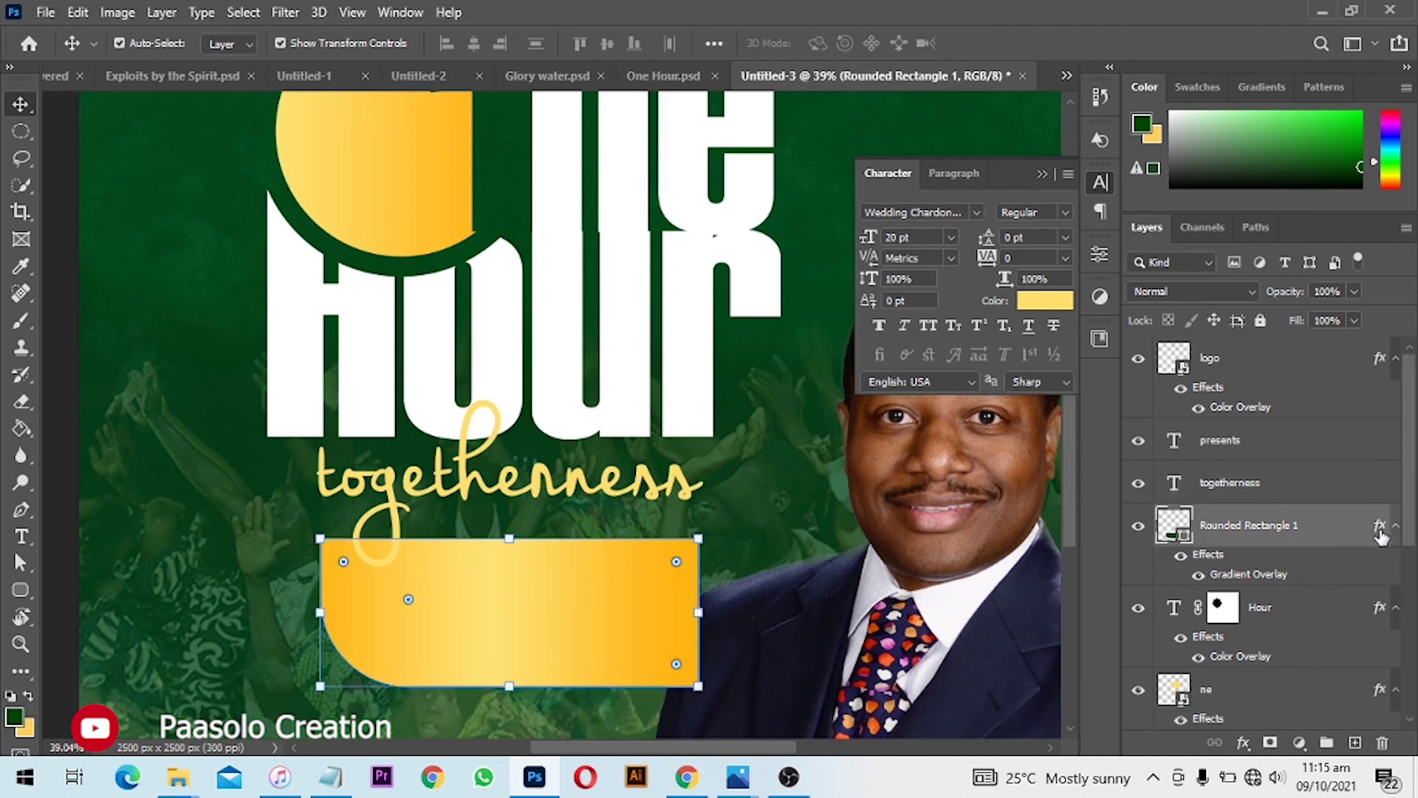
key(alt)
drag(1380, 529, 1379, 490)
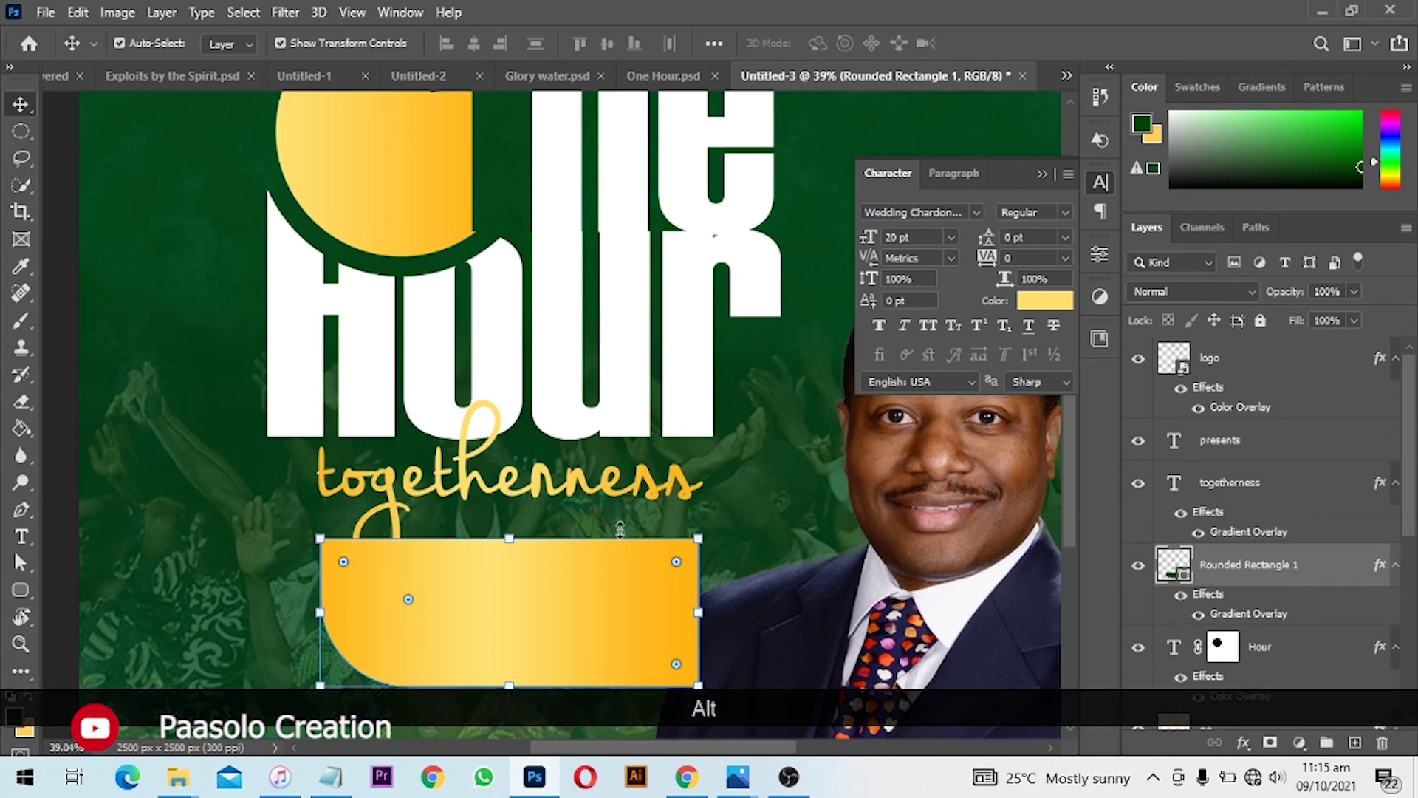
scroll(619, 529, down, 3)
click(967, 530)
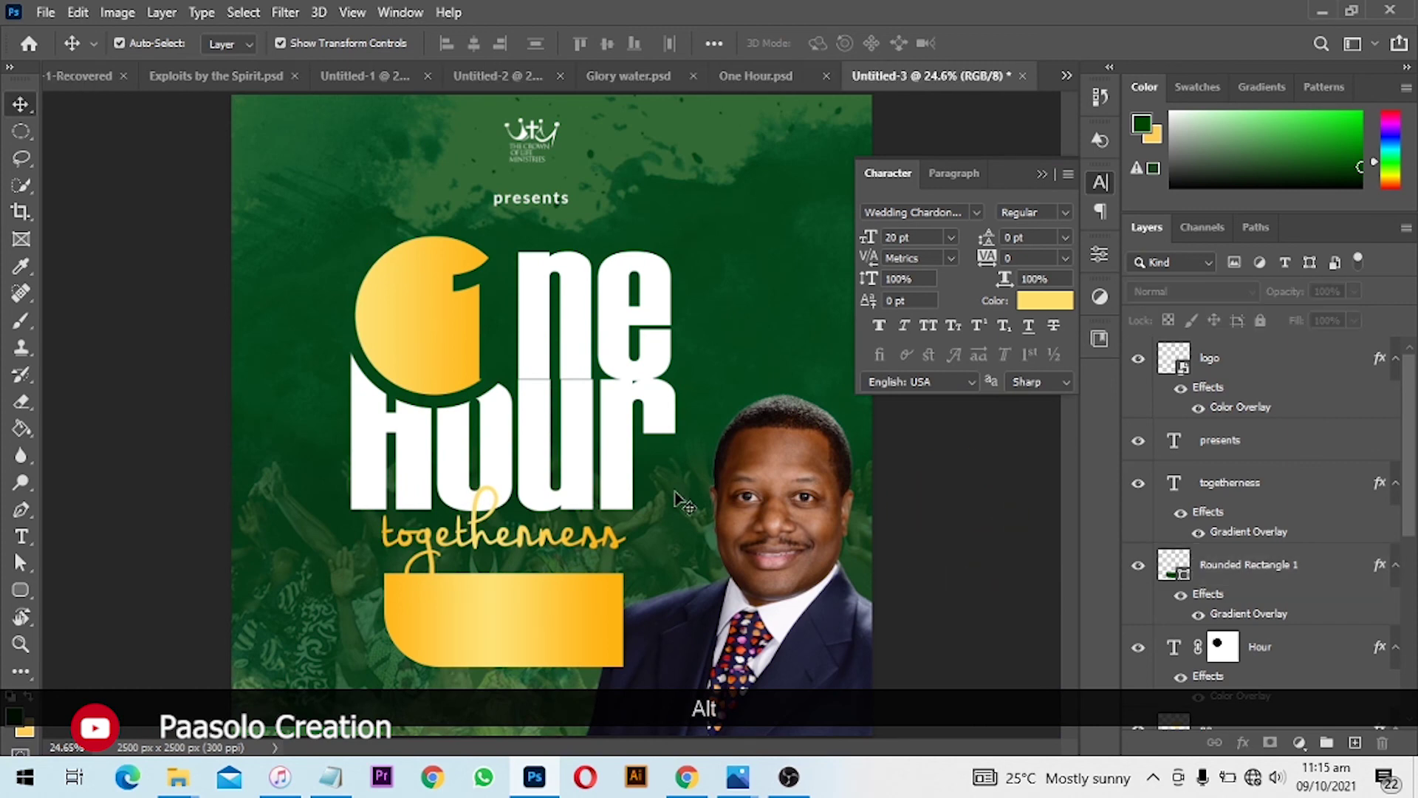
- Switch to the One Hour.psd document and bring its date text and footer contacts into view
scroll(669, 499, down, 1)
scroll(659, 545, up, 1)
scroll(673, 517, down, 1)
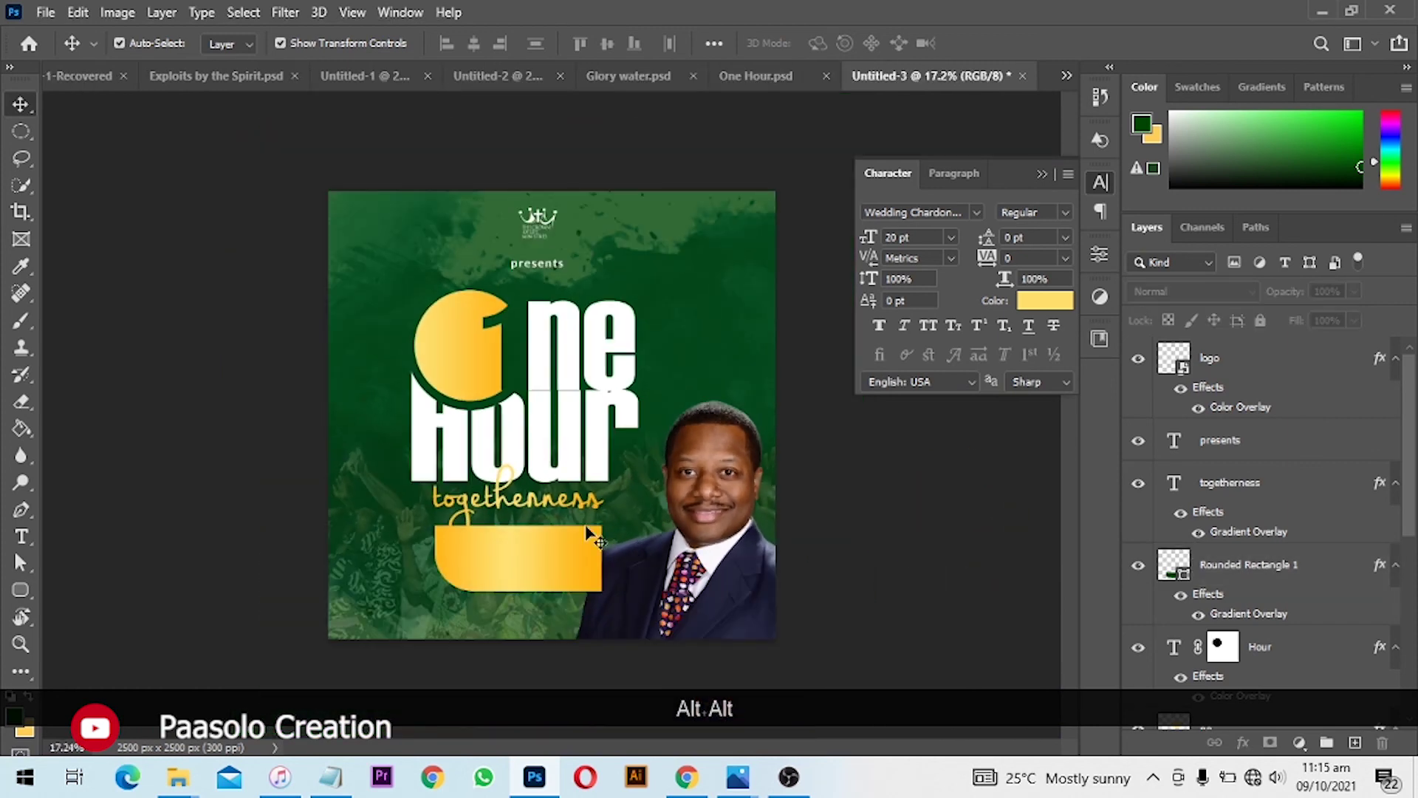
click(767, 79)
scroll(589, 621, down, 3)
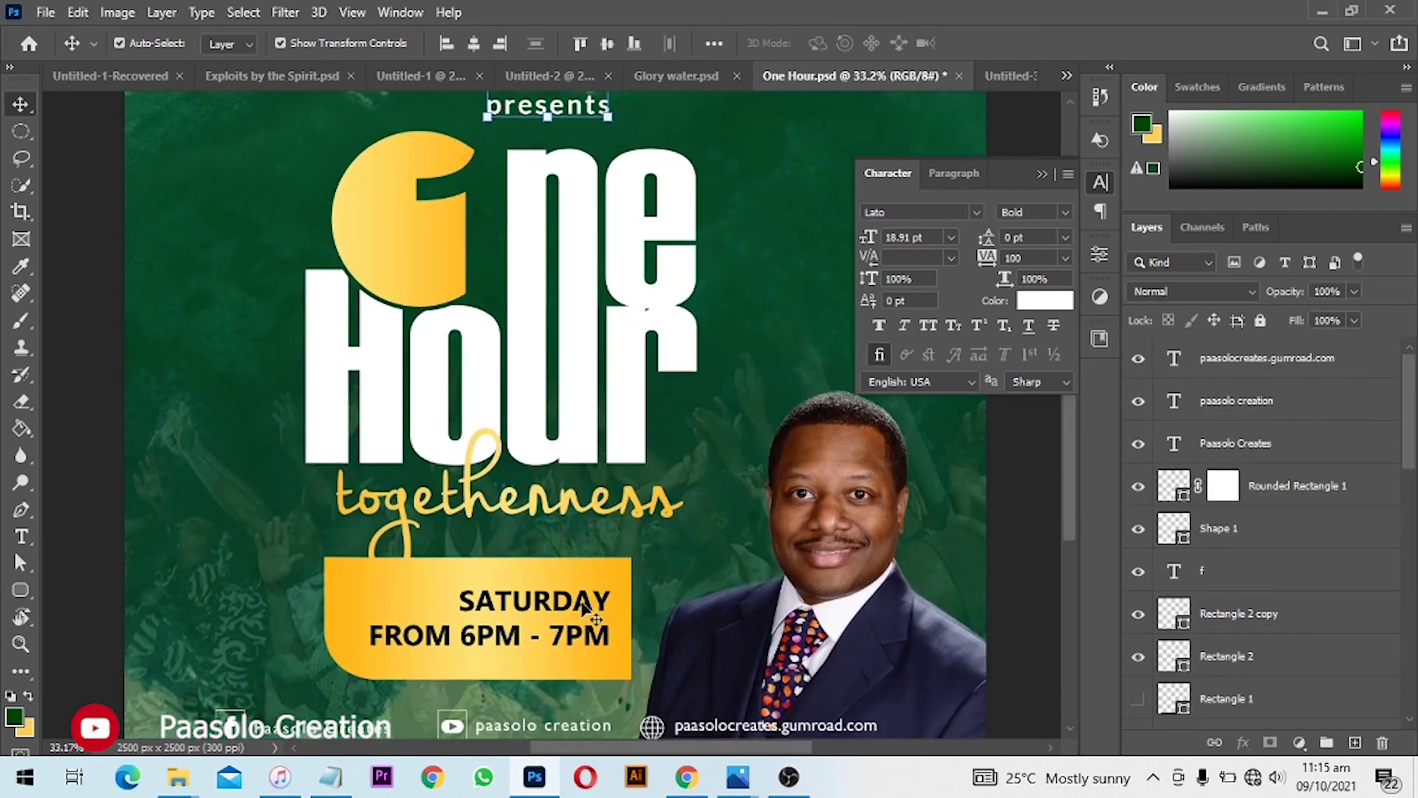
scroll(586, 608, down, 3)
click(258, 566)
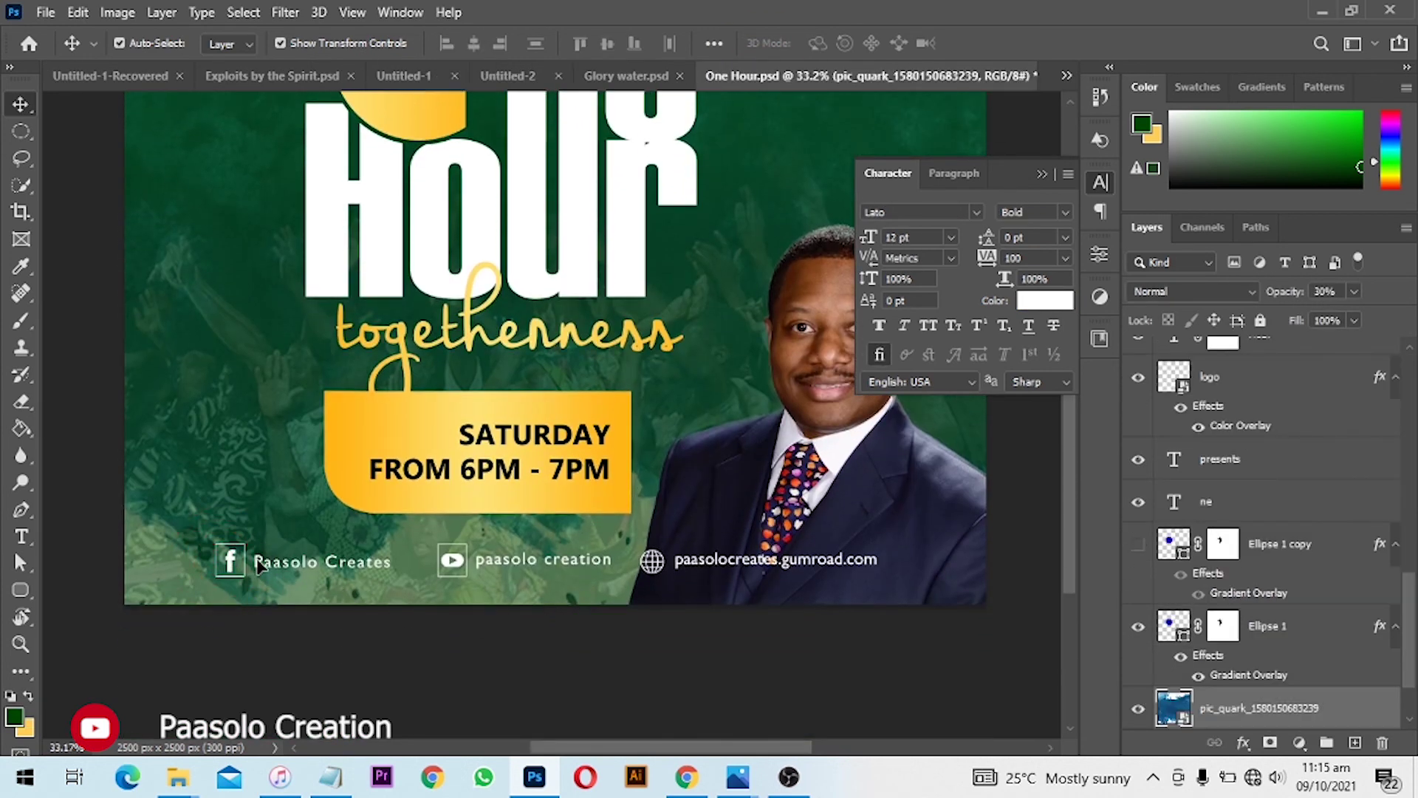
key(g)
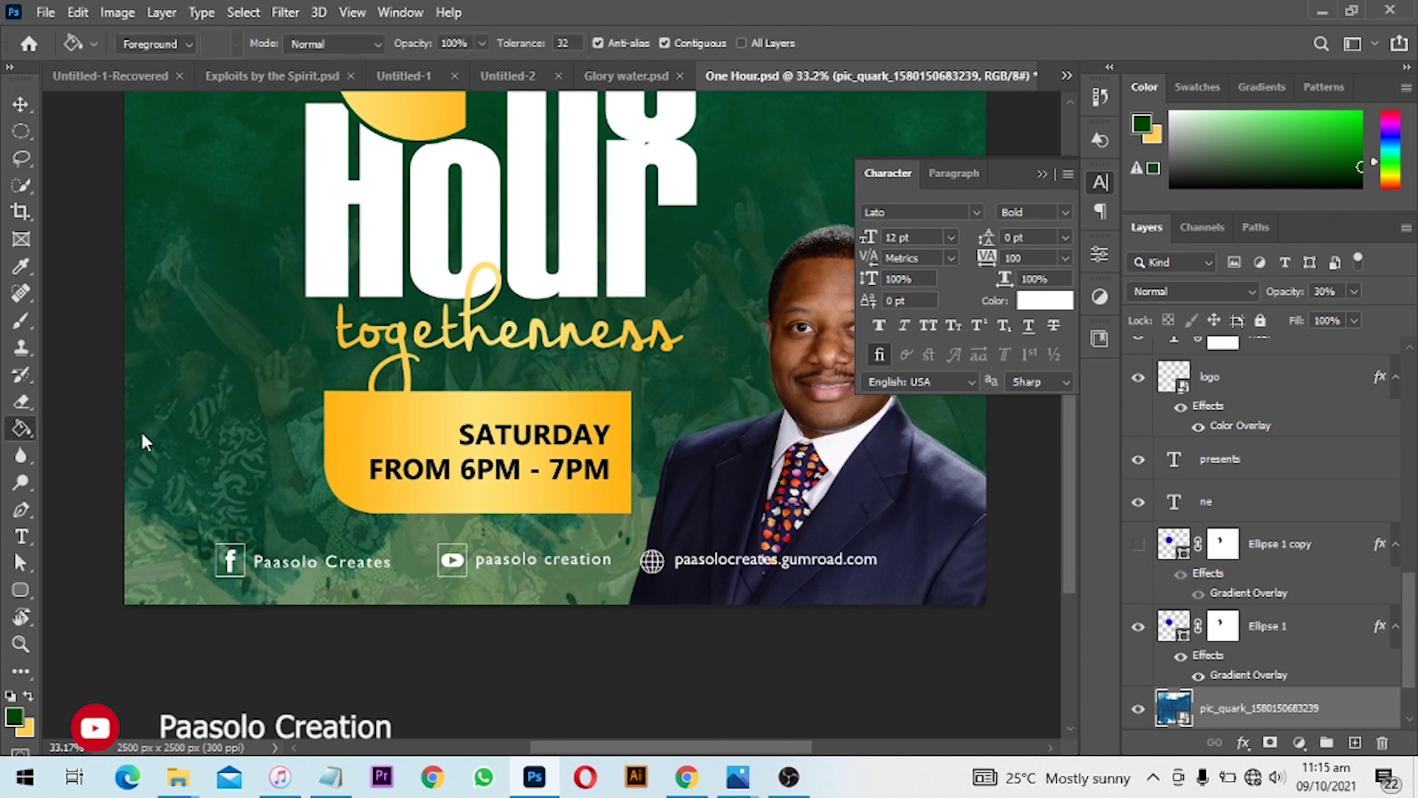
key(v)
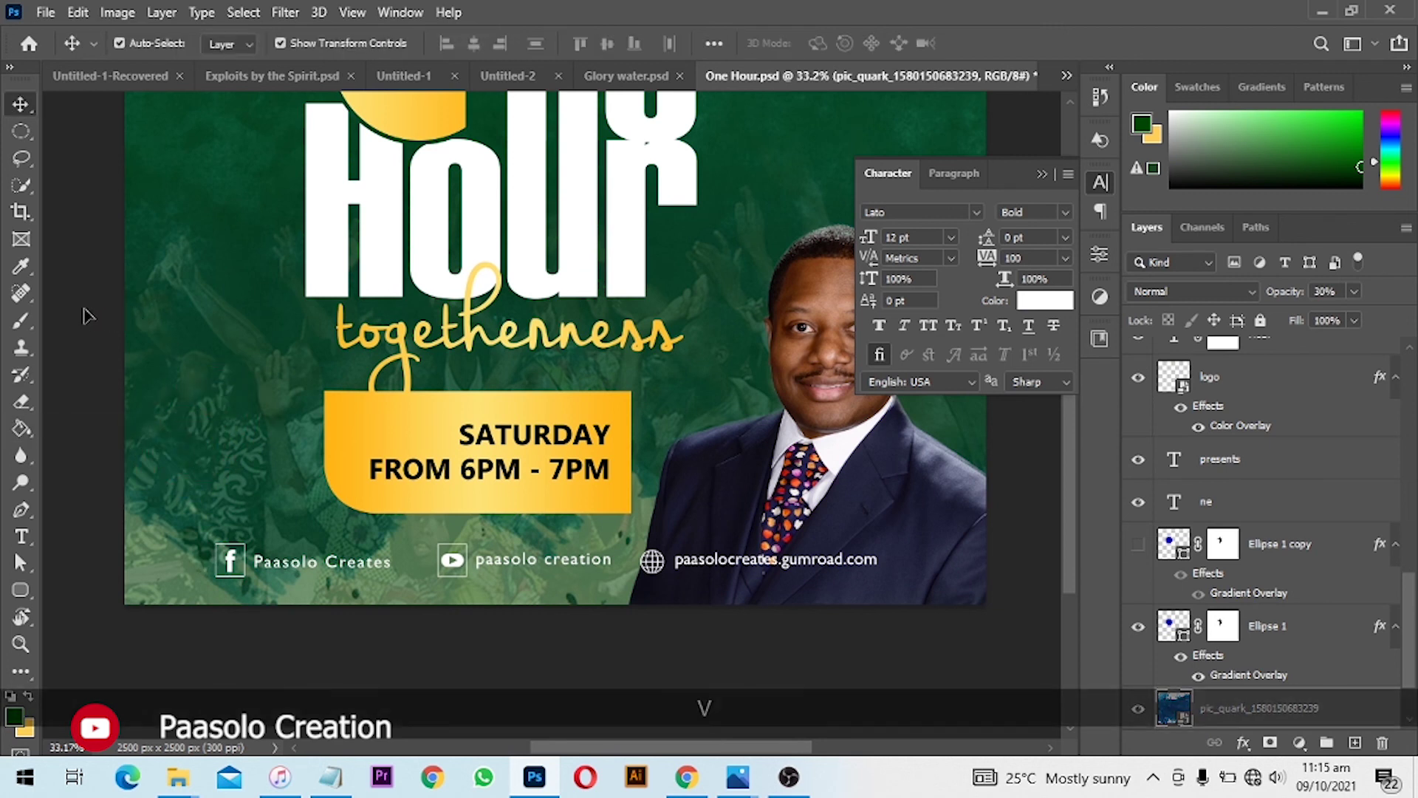
drag(87, 310, 217, 407)
drag(447, 641, 525, 627)
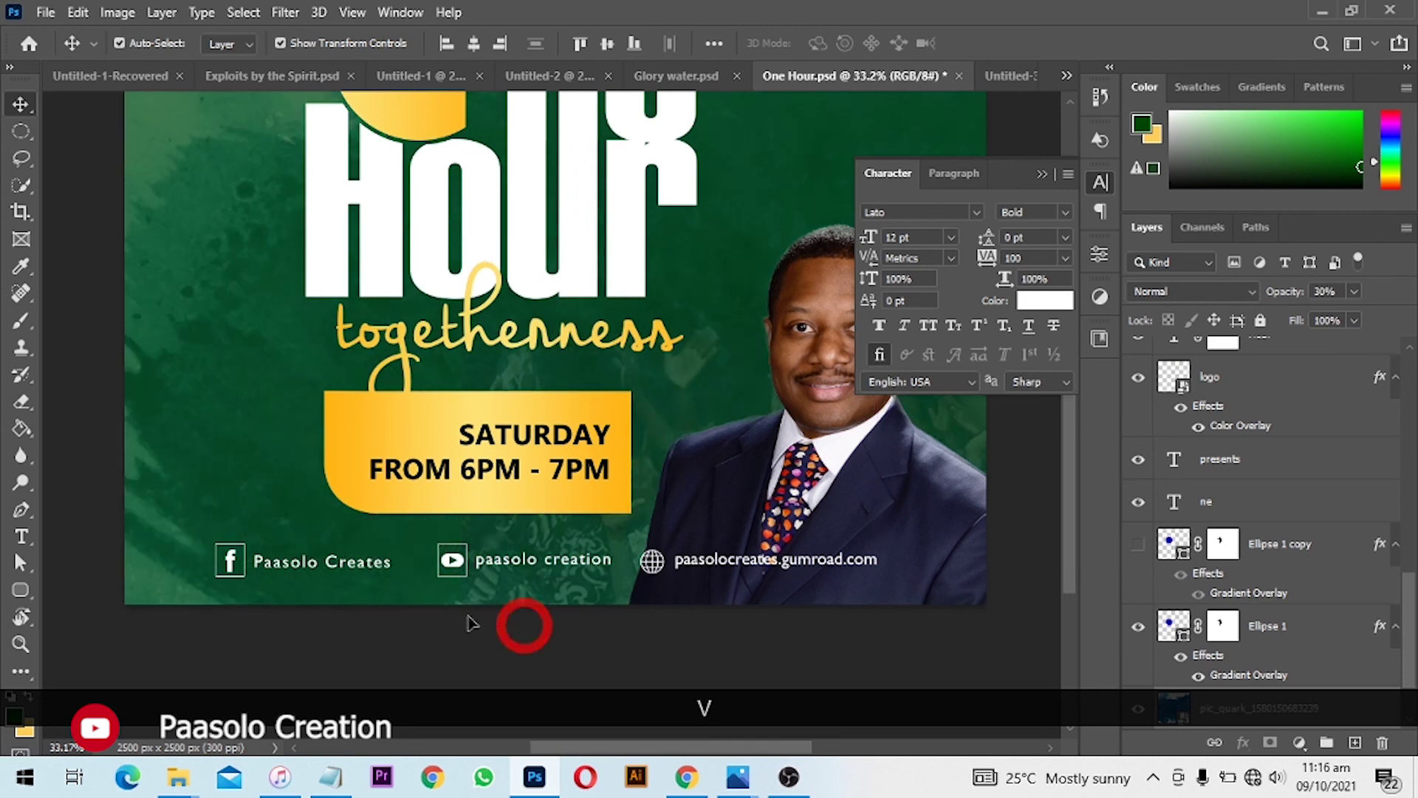
key(ctrl+z)
- Lock the background picture and the pastor's portrait, and select the footer contacts together with the "SATURDAY FROM 6PM - 7PM" text
scroll(187, 320, down, 2)
drag(61, 288, 176, 489)
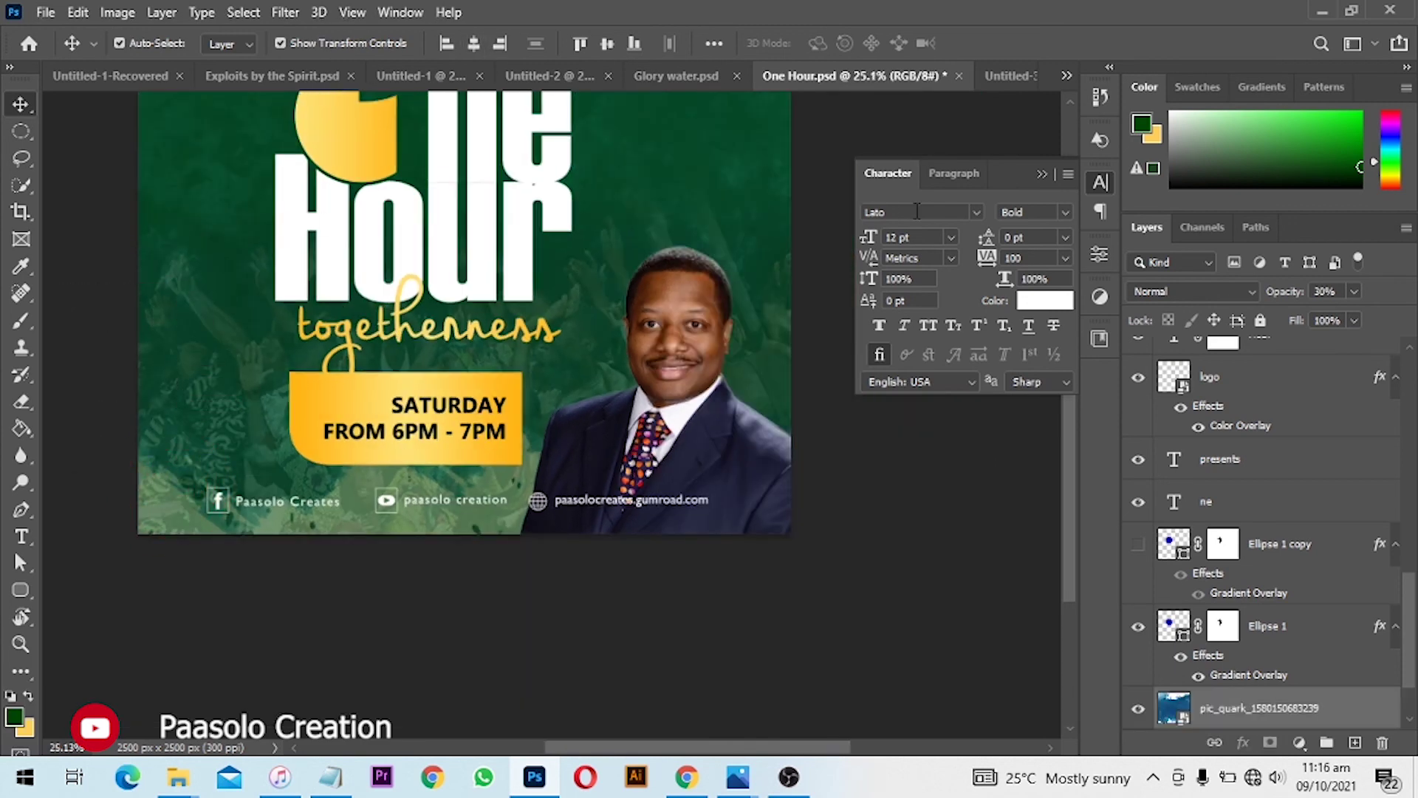
click(1259, 322)
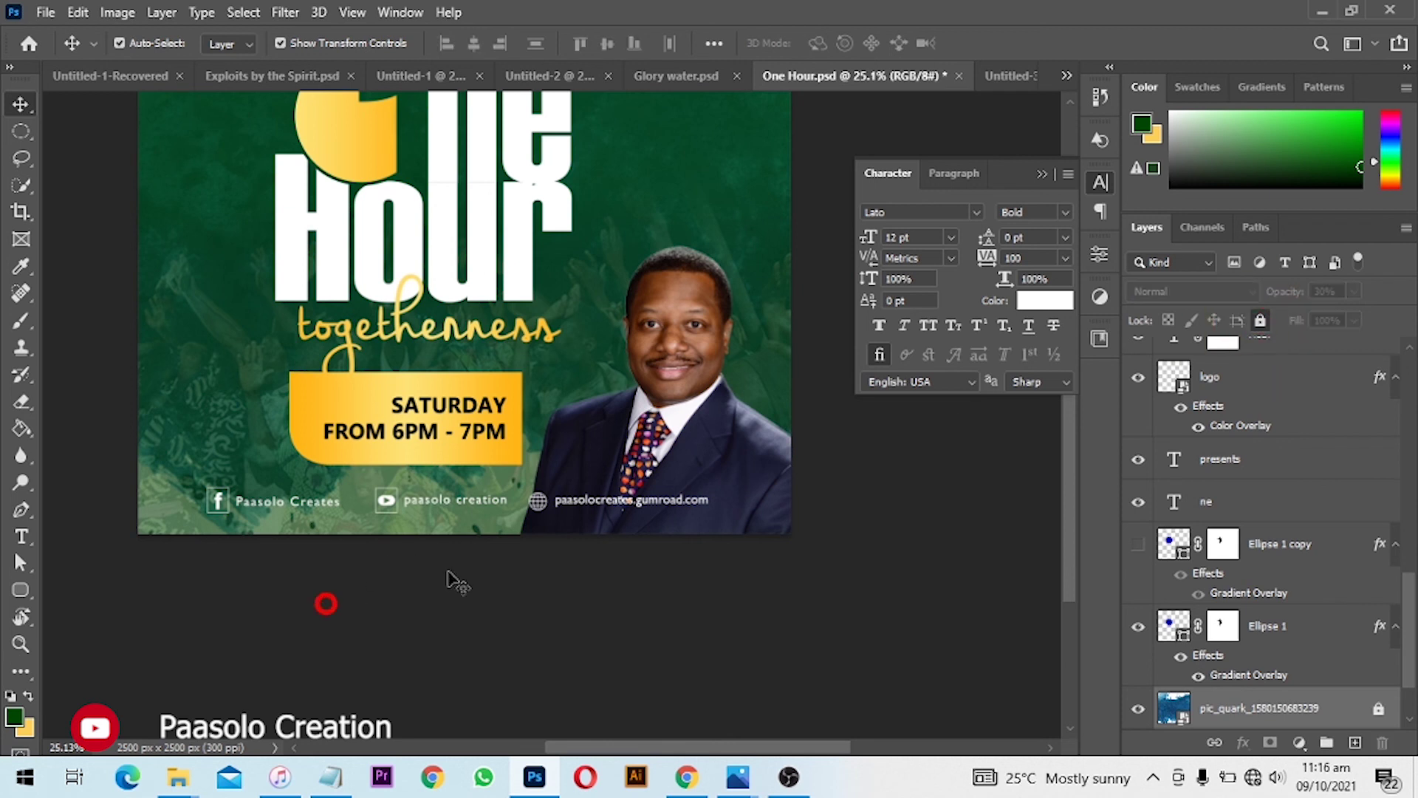
click(595, 528)
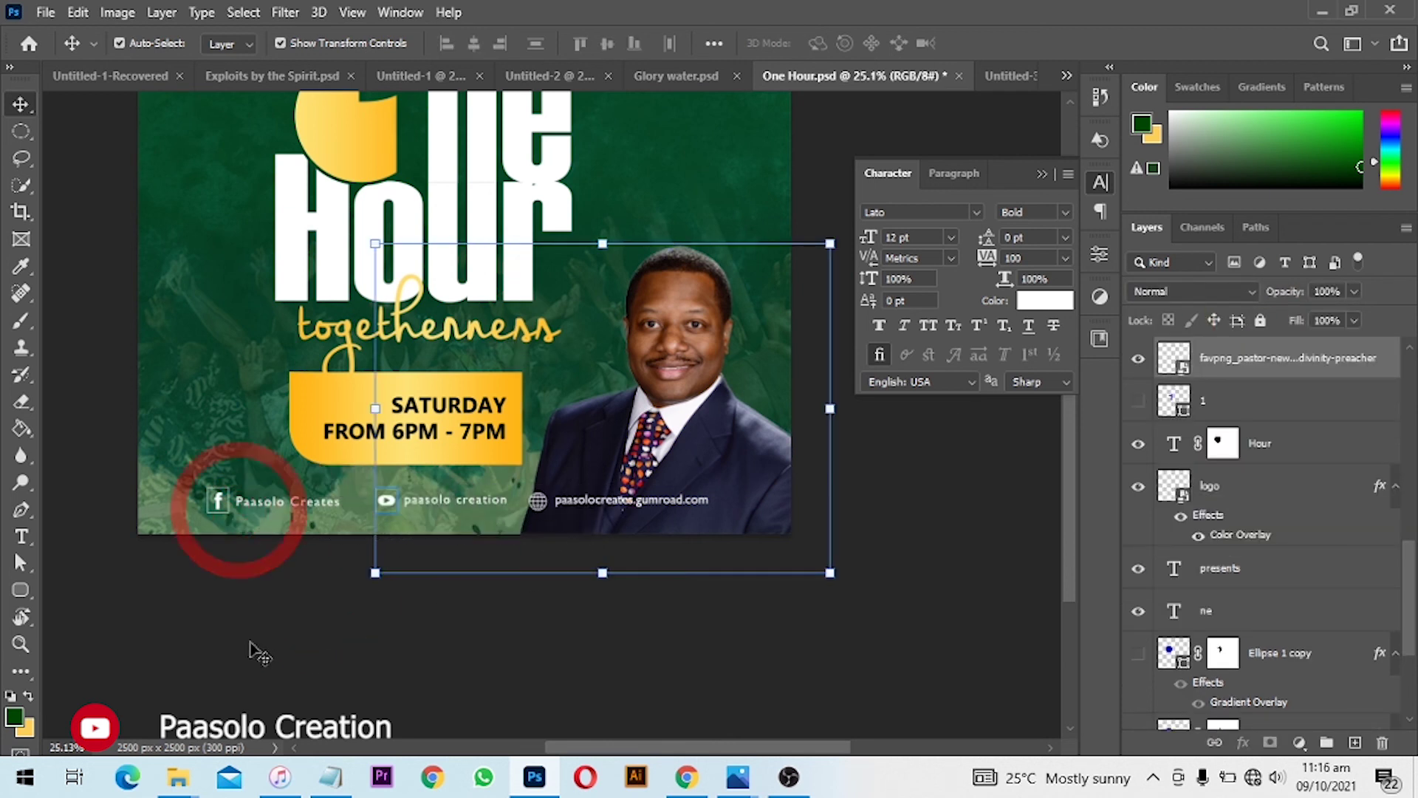
click(252, 642)
click(726, 486)
click(1262, 320)
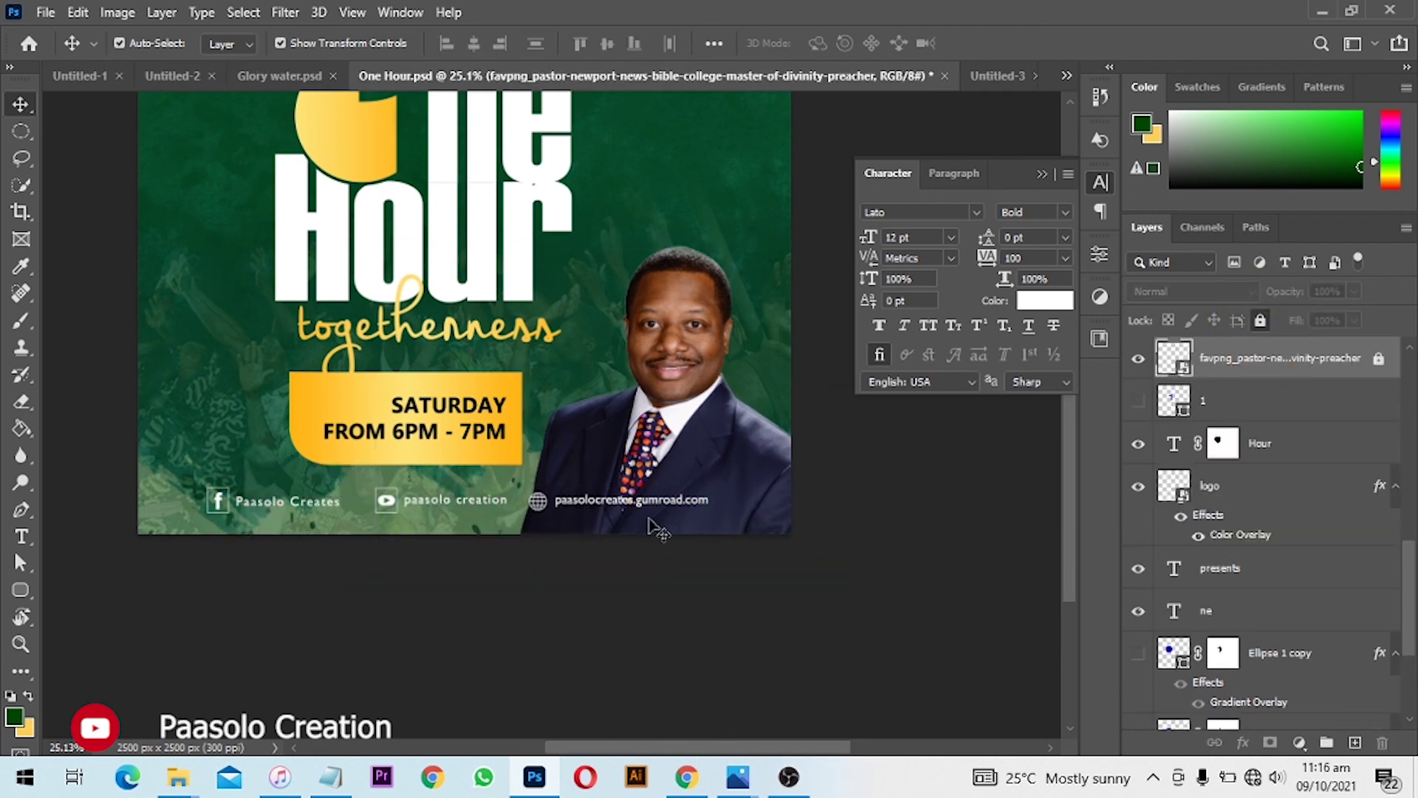
drag(709, 548, 198, 493)
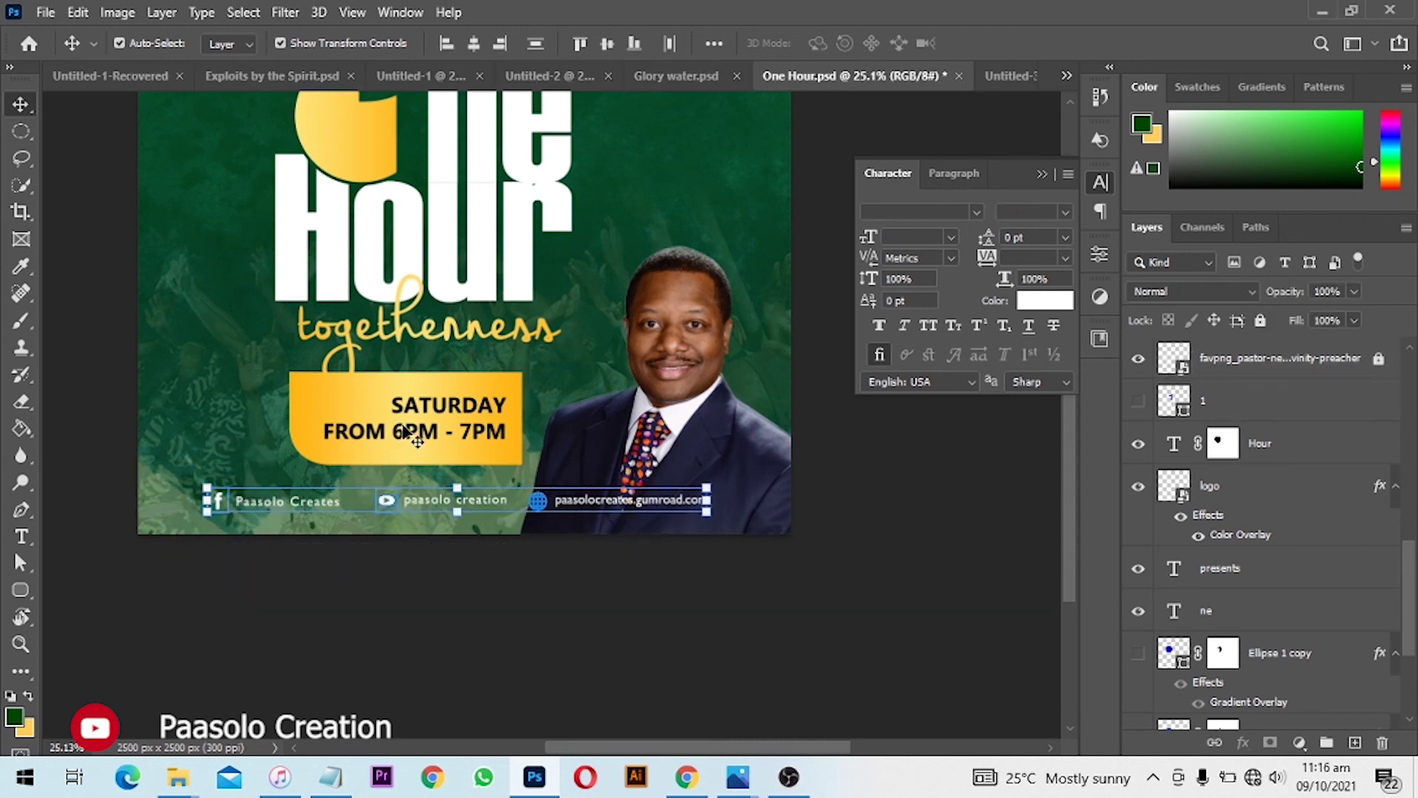
shift+click(425, 406)
drag(454, 373, 636, 419)
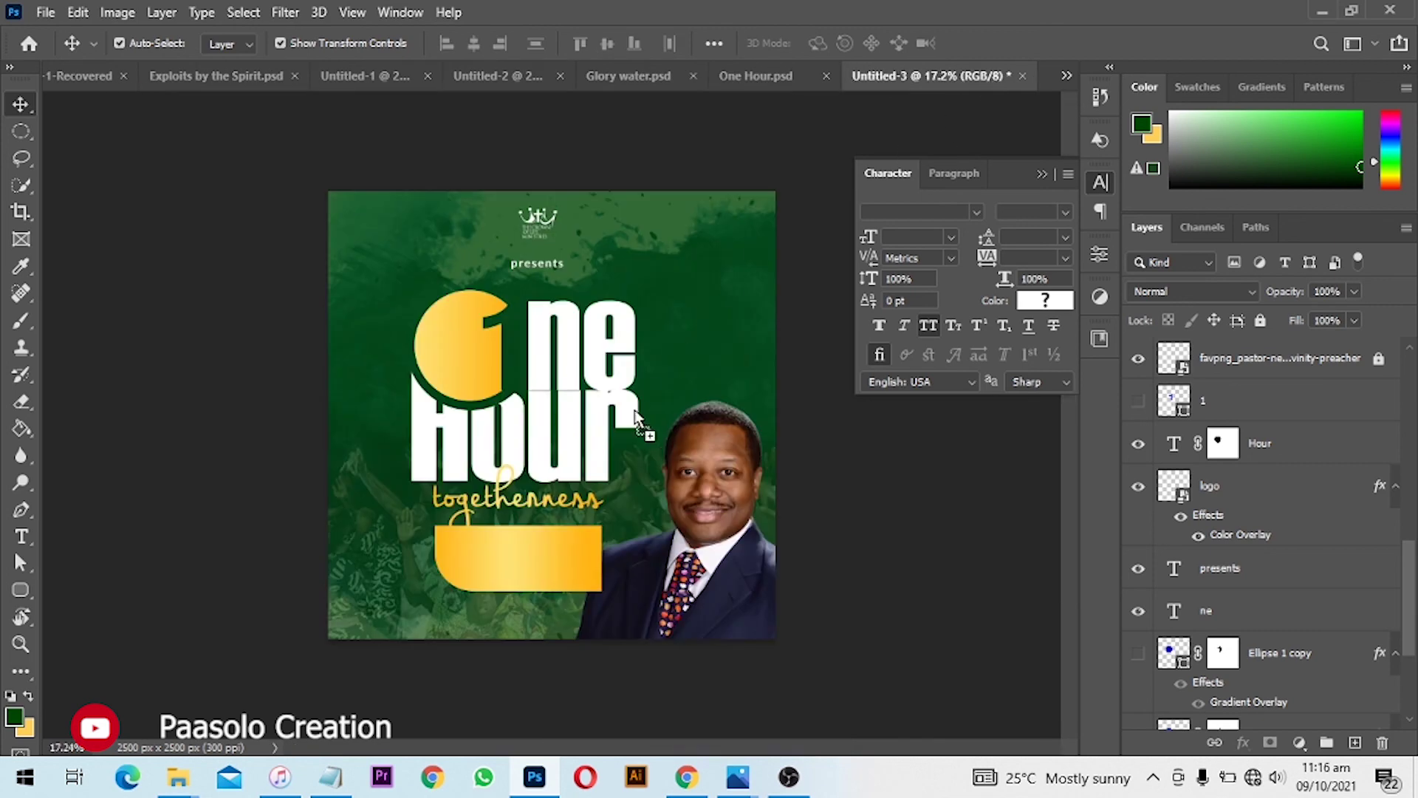
drag(577, 574, 535, 279)
scroll(530, 584, up, 4)
drag(556, 342, 540, 342)
key(ctrl+z)
key(ctrl+z)
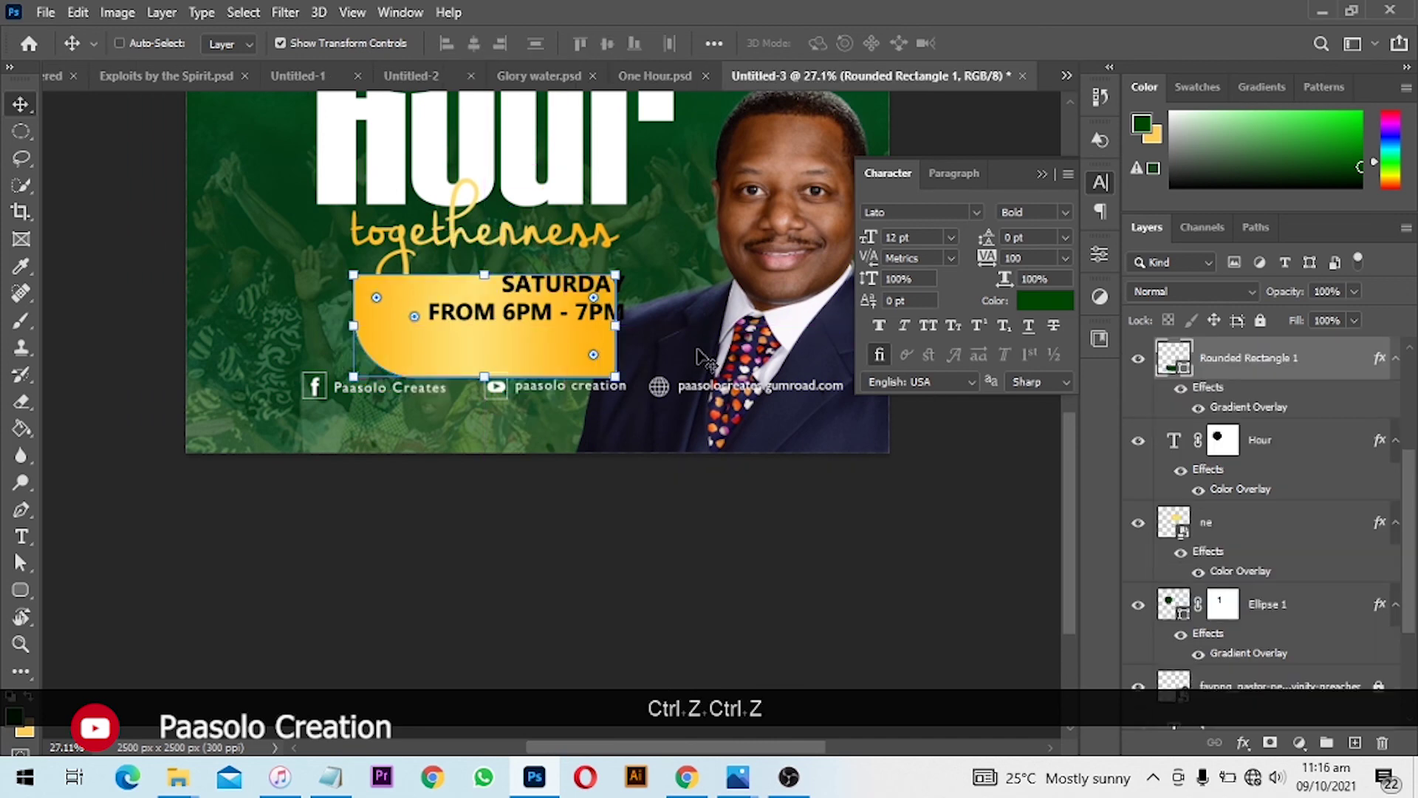
- Copy the selected date text and footer contacts from One Hour.psd into Untitled-3, with the date on the gold box and the contacts below it
click(651, 76)
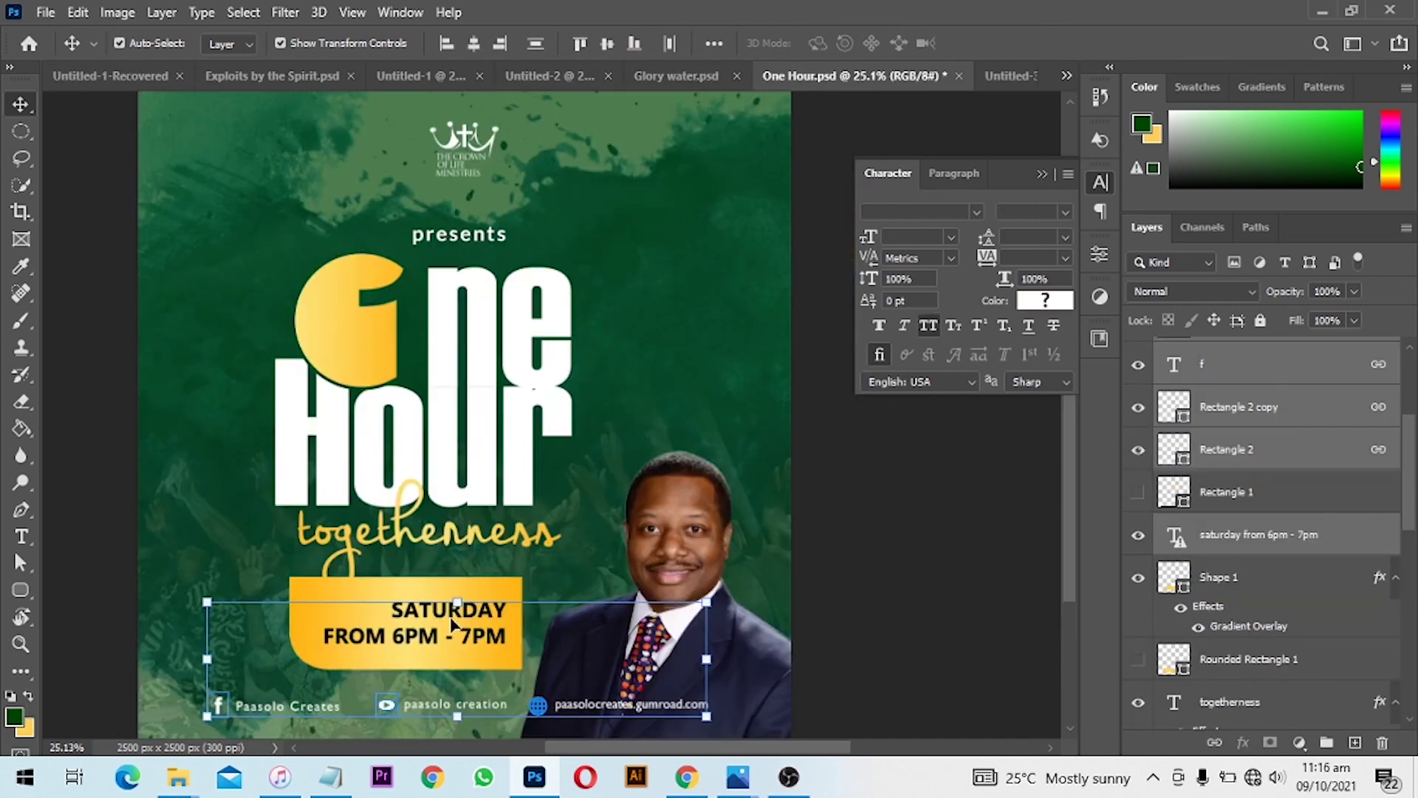
drag(452, 624, 574, 322)
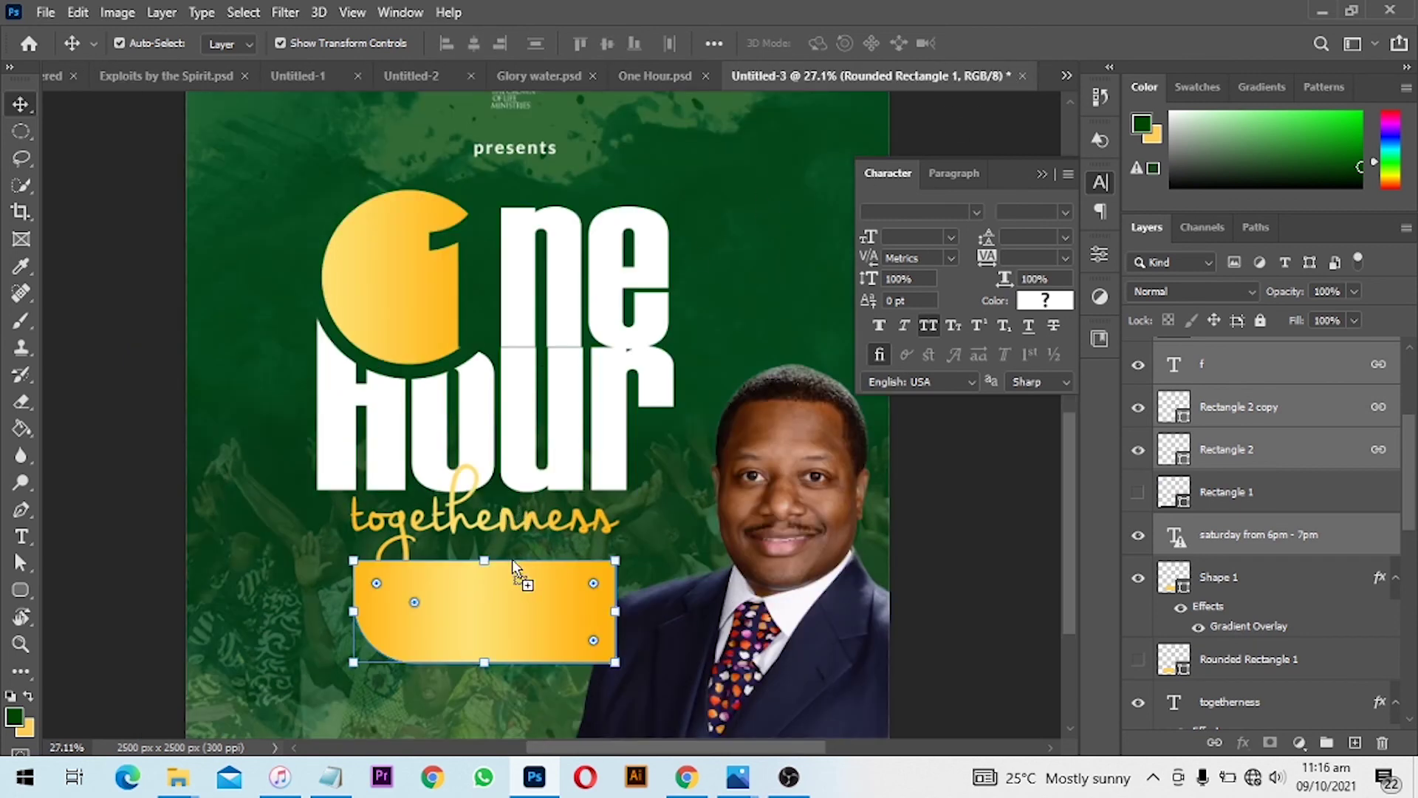
drag(501, 654, 491, 665)
scroll(565, 648, down, 3)
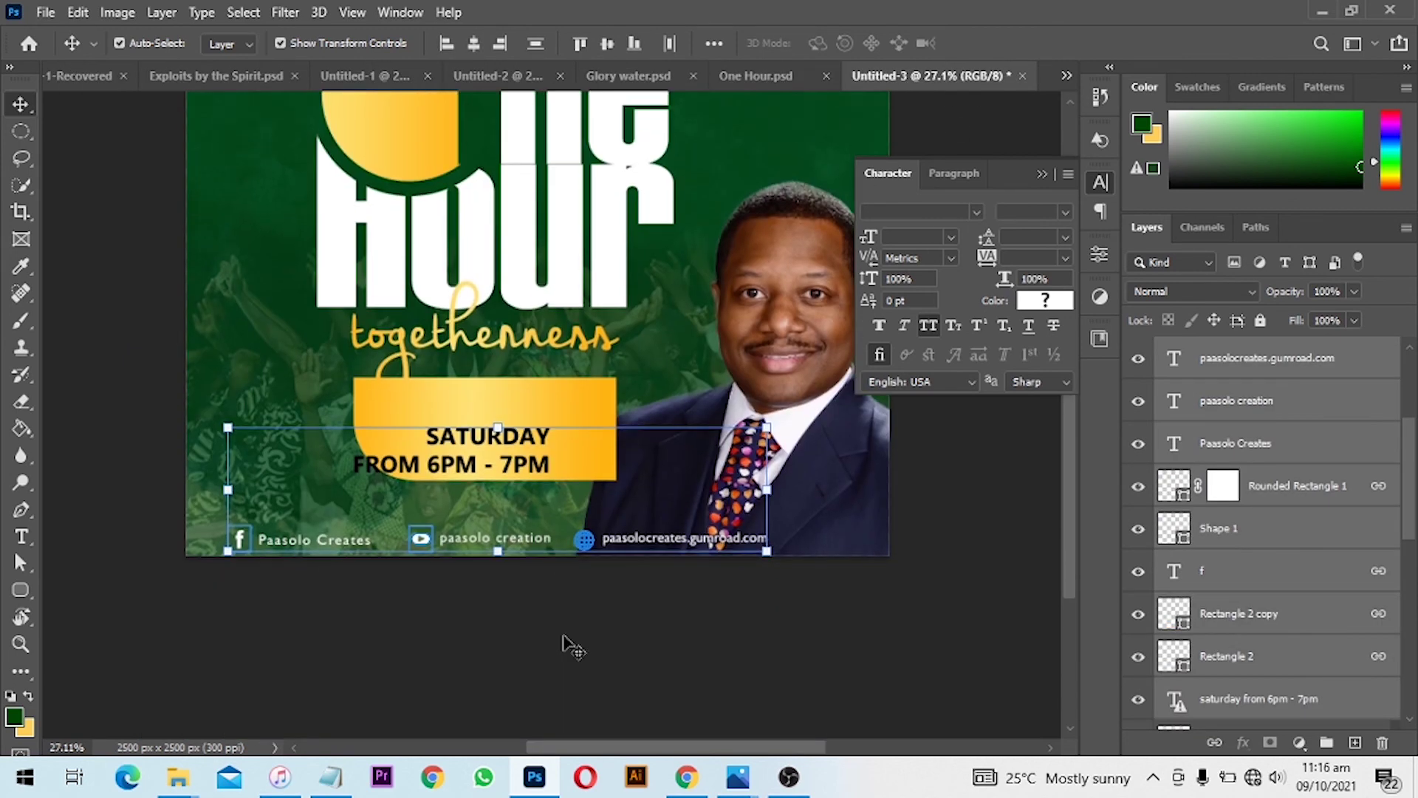
drag(499, 446, 540, 432)
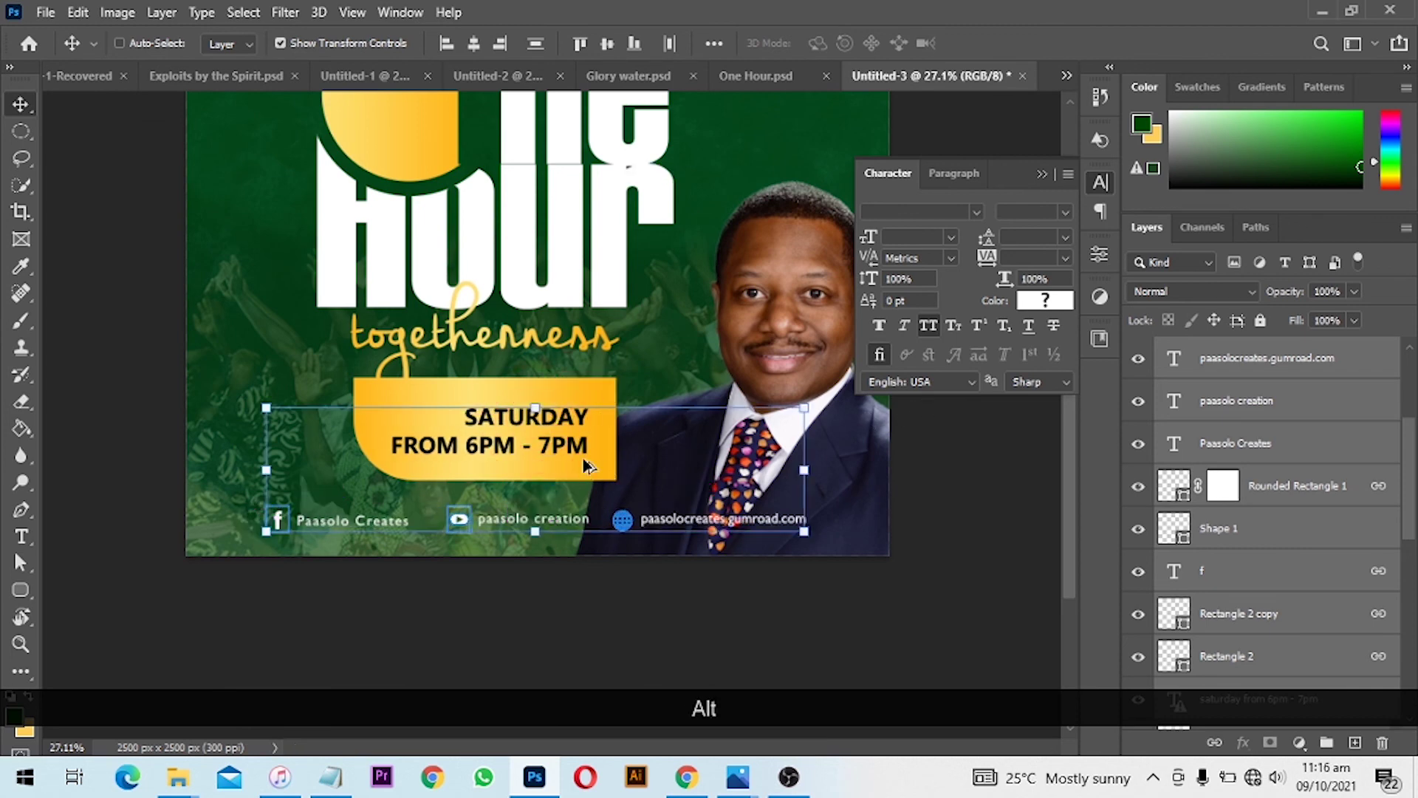
- Review the whole flyer at different zoom levels and compare it with the original One Hour.psd design
scroll(623, 467, down, 3)
scroll(623, 467, up, 2)
scroll(623, 467, down, 2)
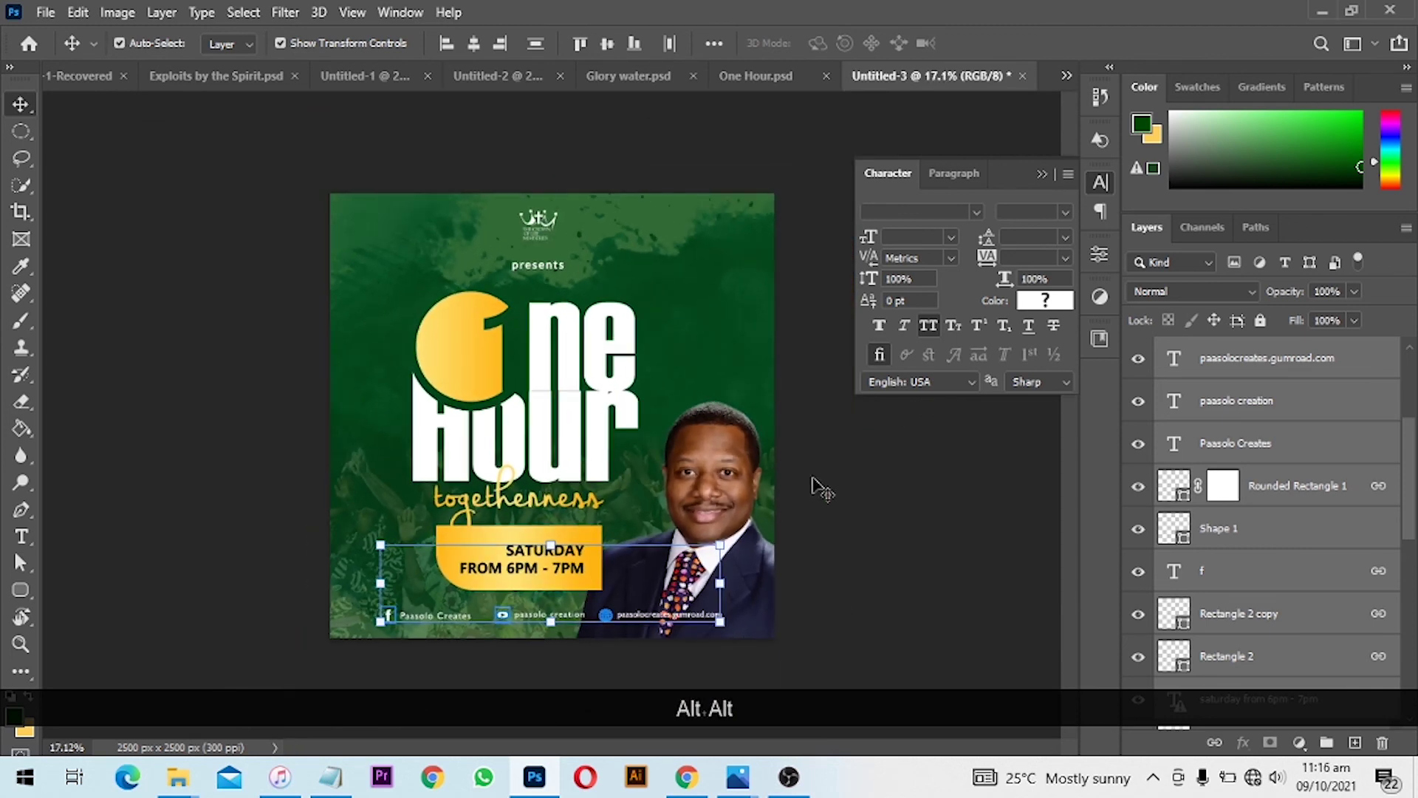
scroll(652, 466, up, 2)
scroll(651, 466, down, 2)
scroll(651, 466, up, 2)
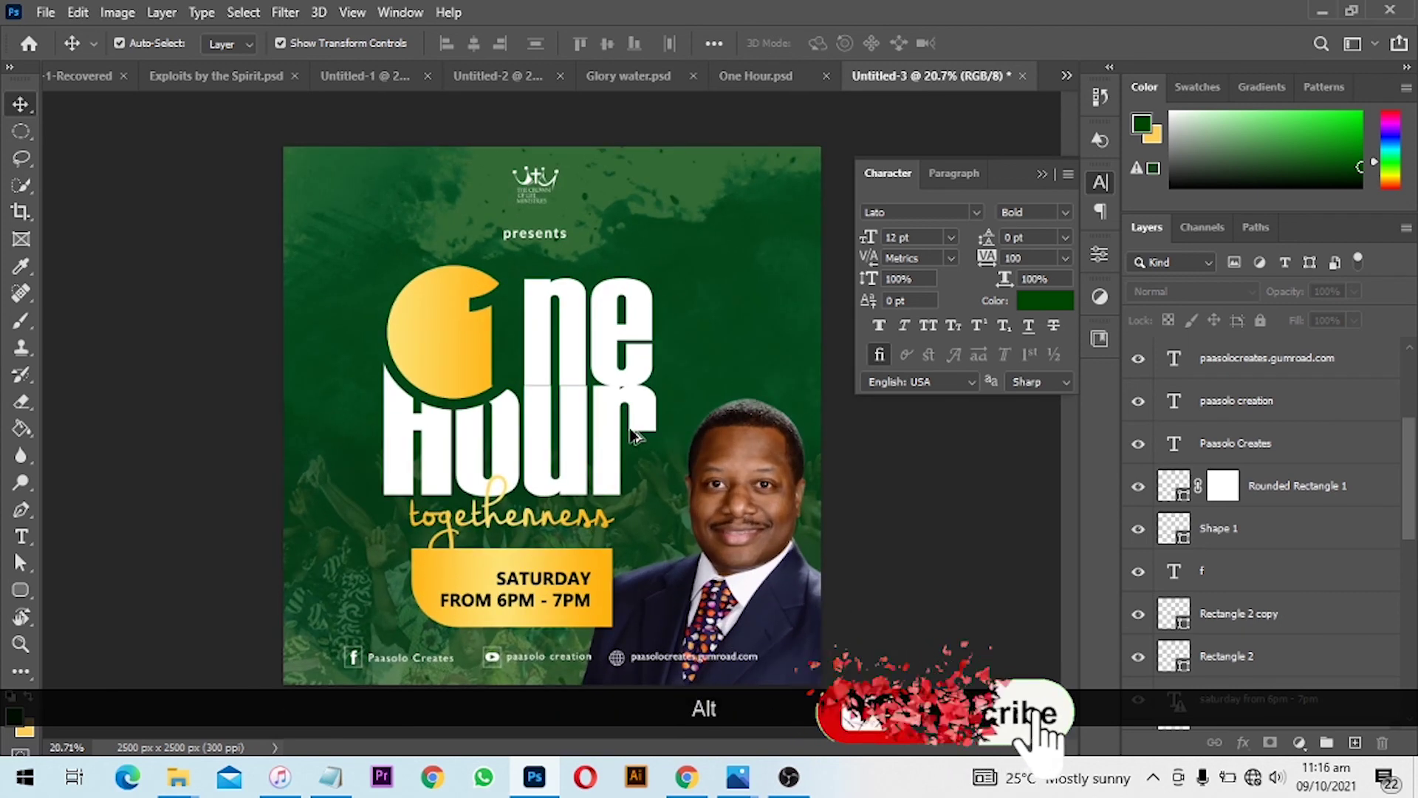
click(755, 78)
scroll(861, 140, down, 2)
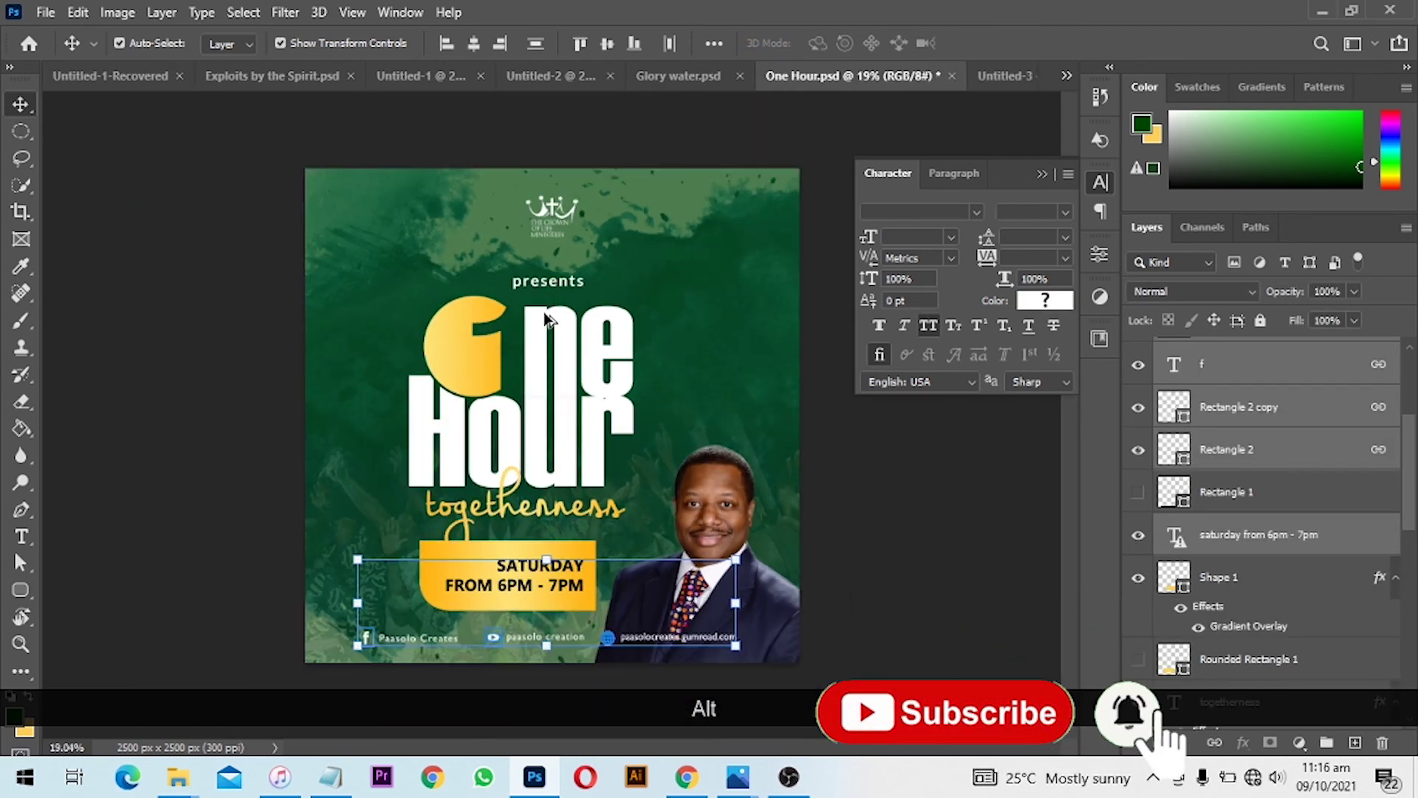
click(1009, 76)
scroll(650, 390, down, 2)
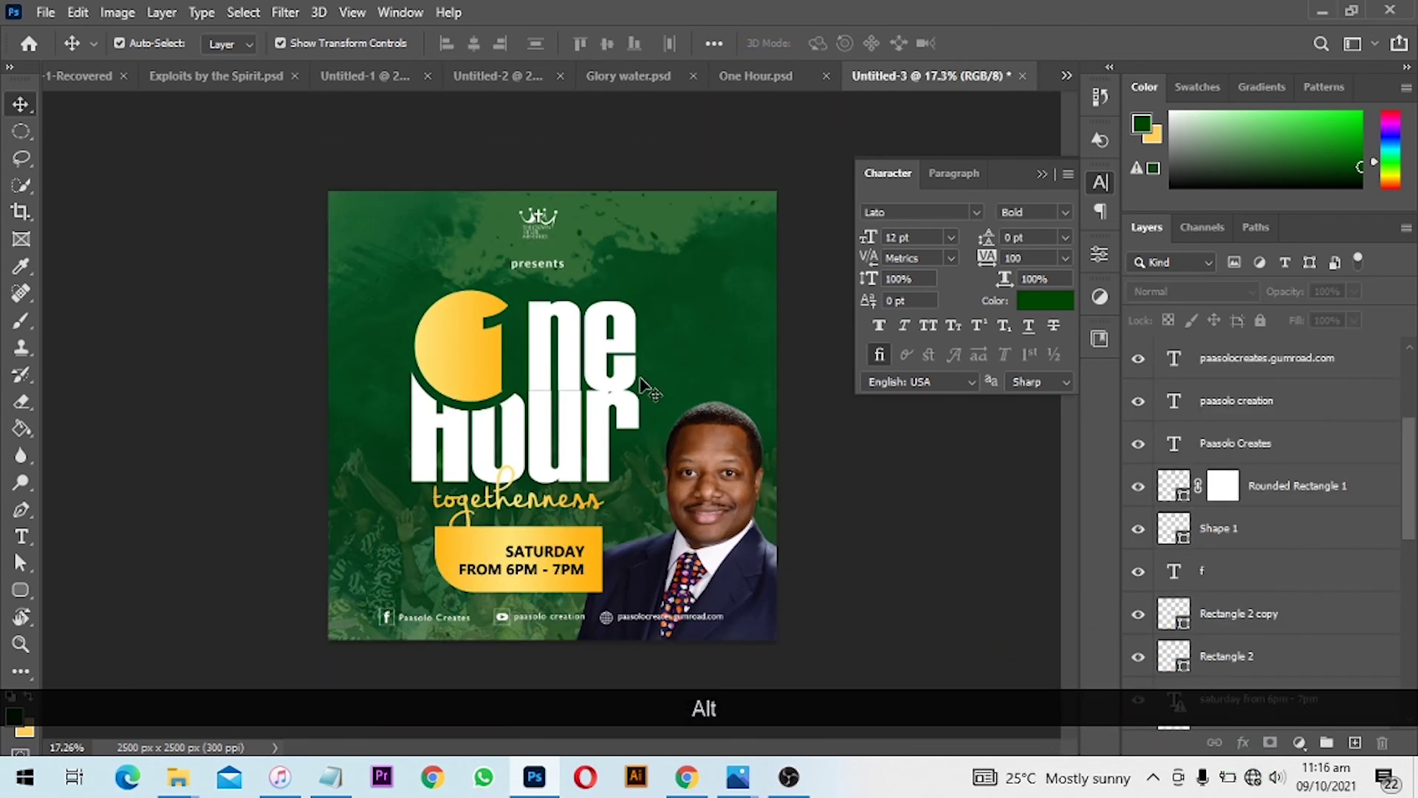
scroll(606, 425, down, 4)
scroll(602, 440, up, 2)
scroll(601, 439, down, 3)
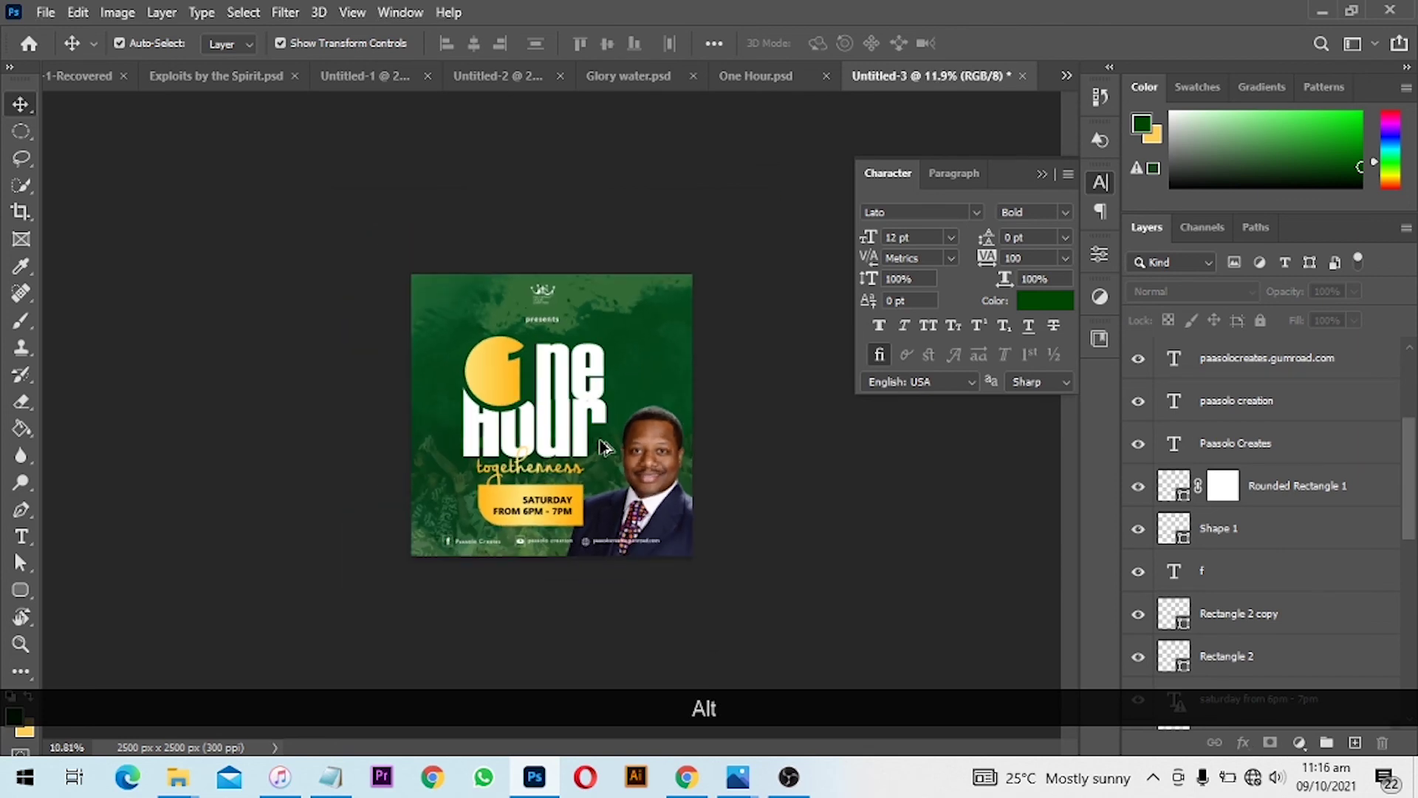
scroll(600, 439, up, 4)
scroll(602, 444, up, 2)
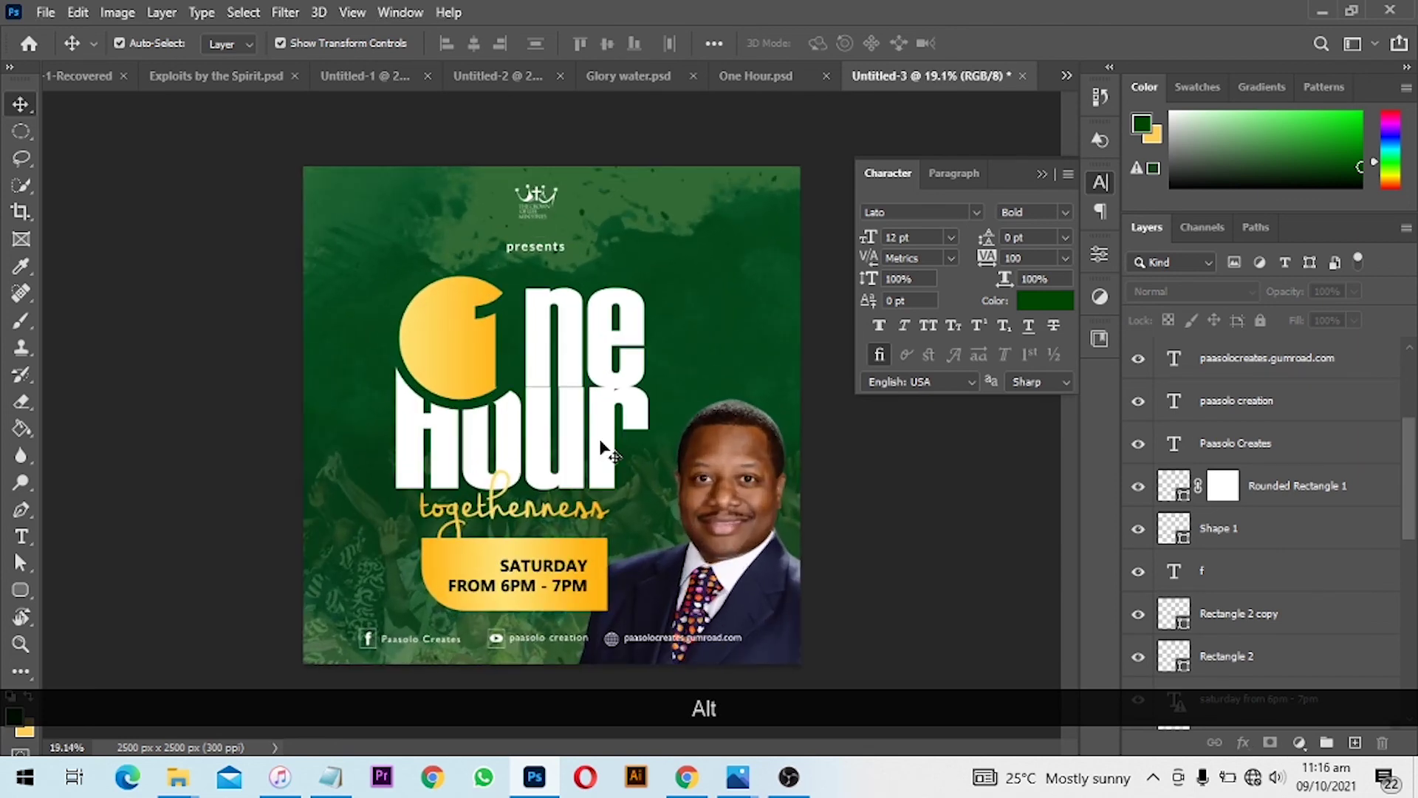